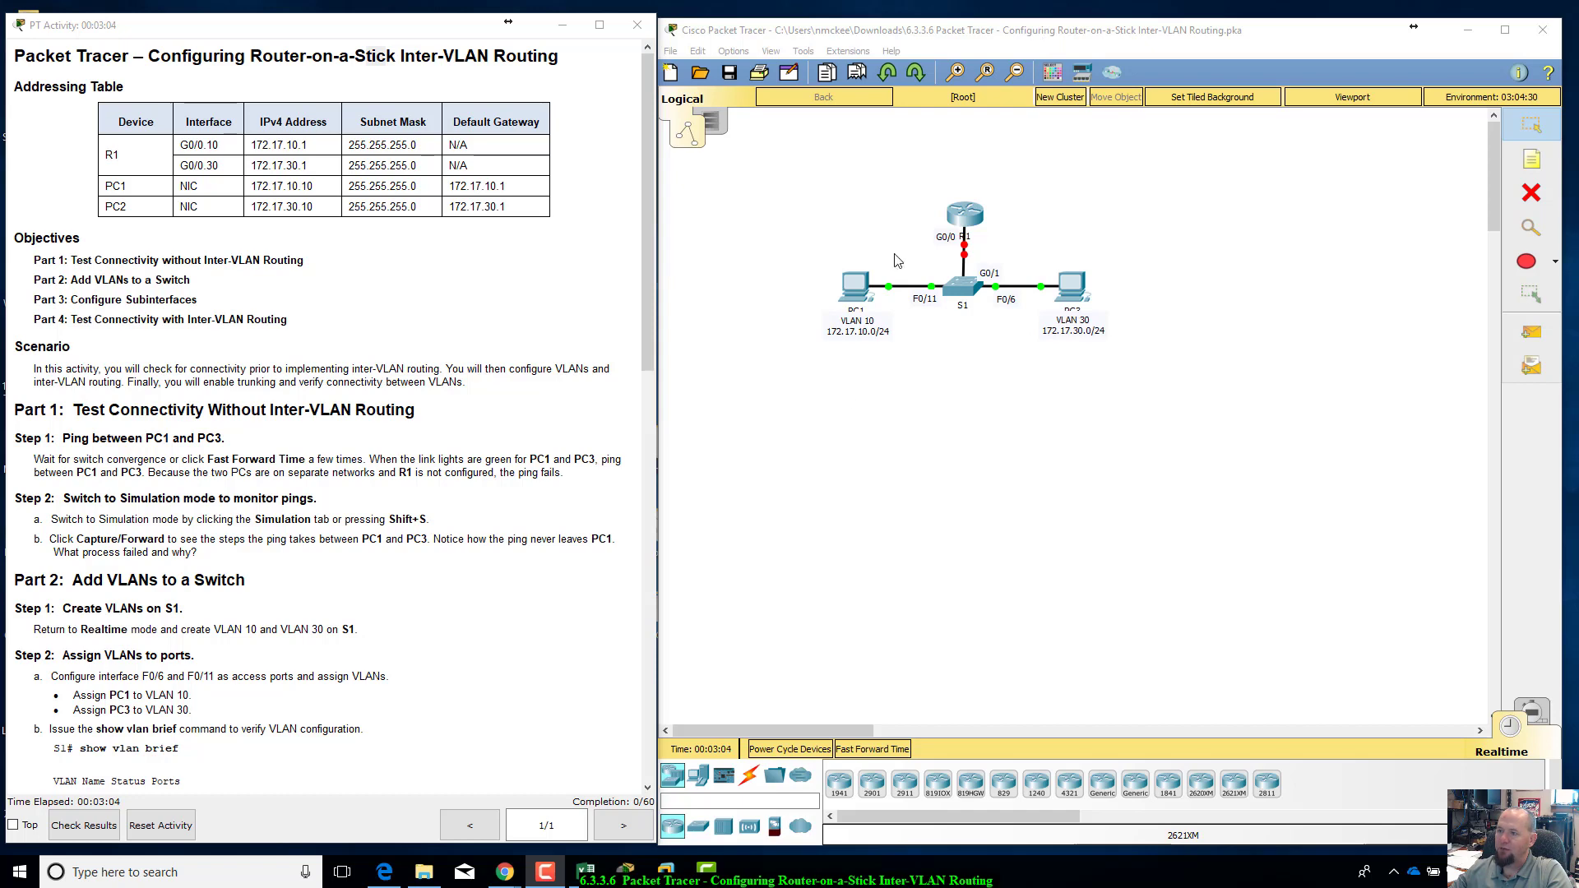
Step: Review the network topology and the addressing table entries for R1's subinterfaces and the PCs in the activity instructions
drag(787, 140, 1147, 378)
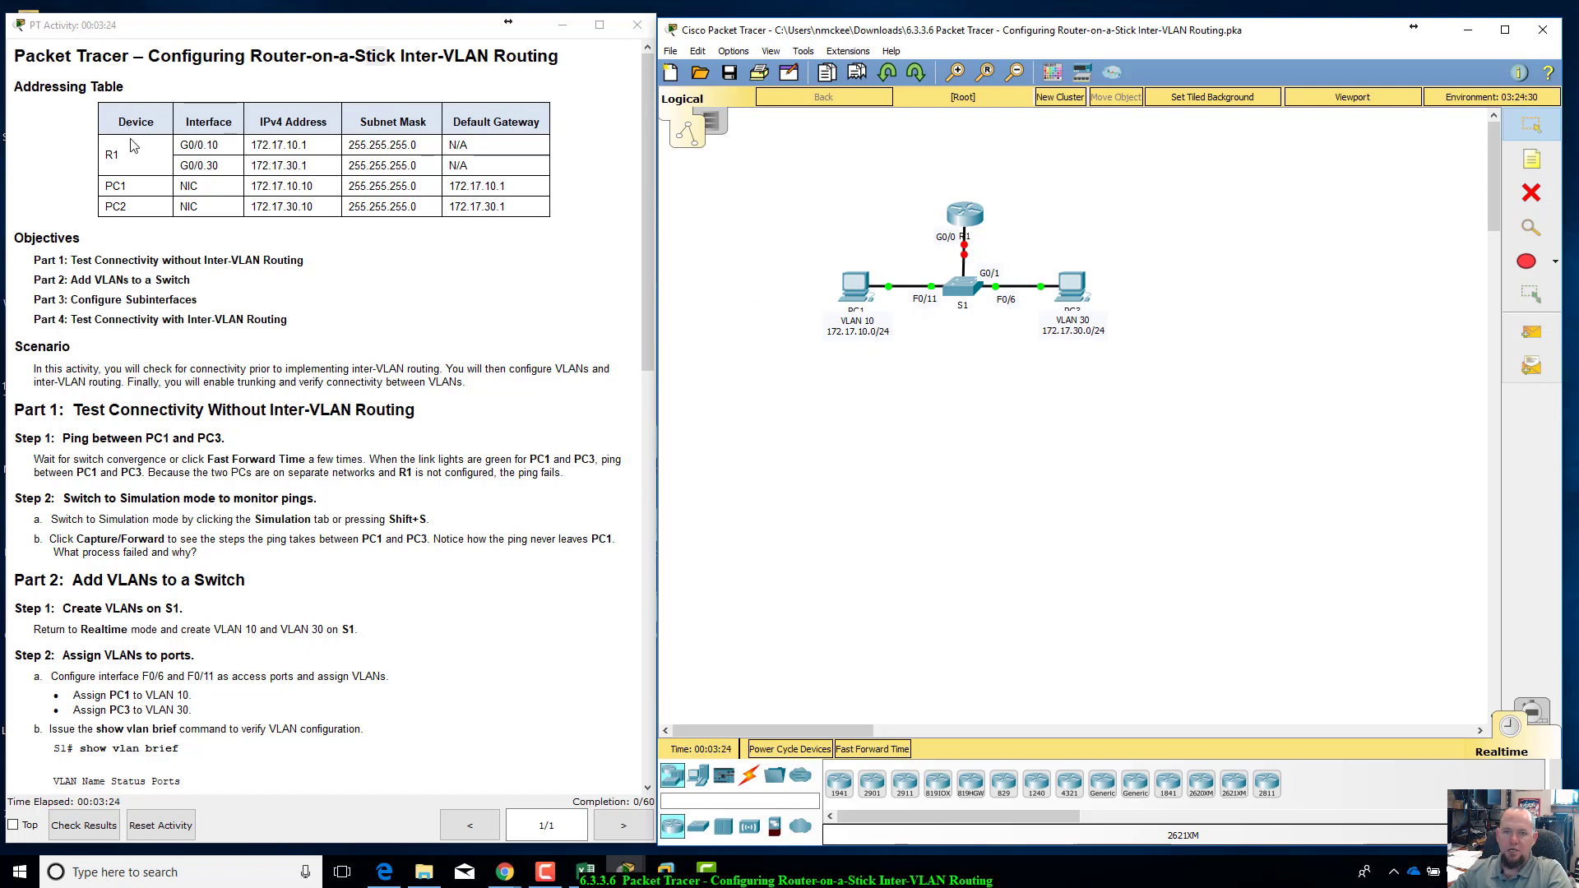
drag(184, 144, 482, 167)
click(482, 166)
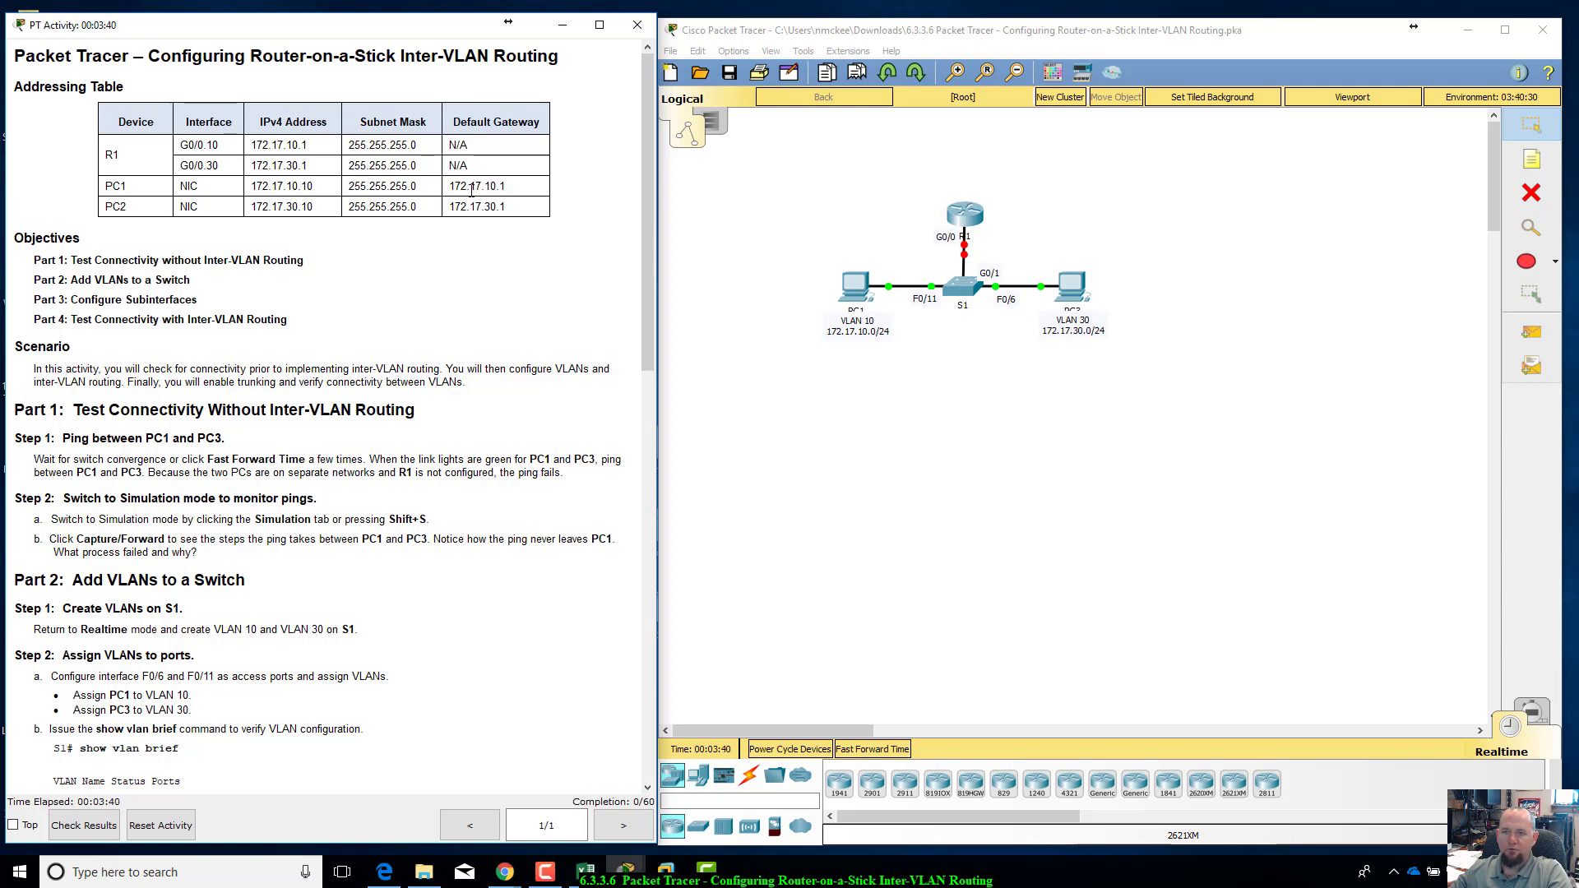
drag(471, 189, 251, 188)
click(257, 186)
double_click(258, 186)
click(331, 190)
Step: Read the Part 1 ping instructions and the Part 2 instructions for creating VLANs on S1
scroll(331, 190, down, 3)
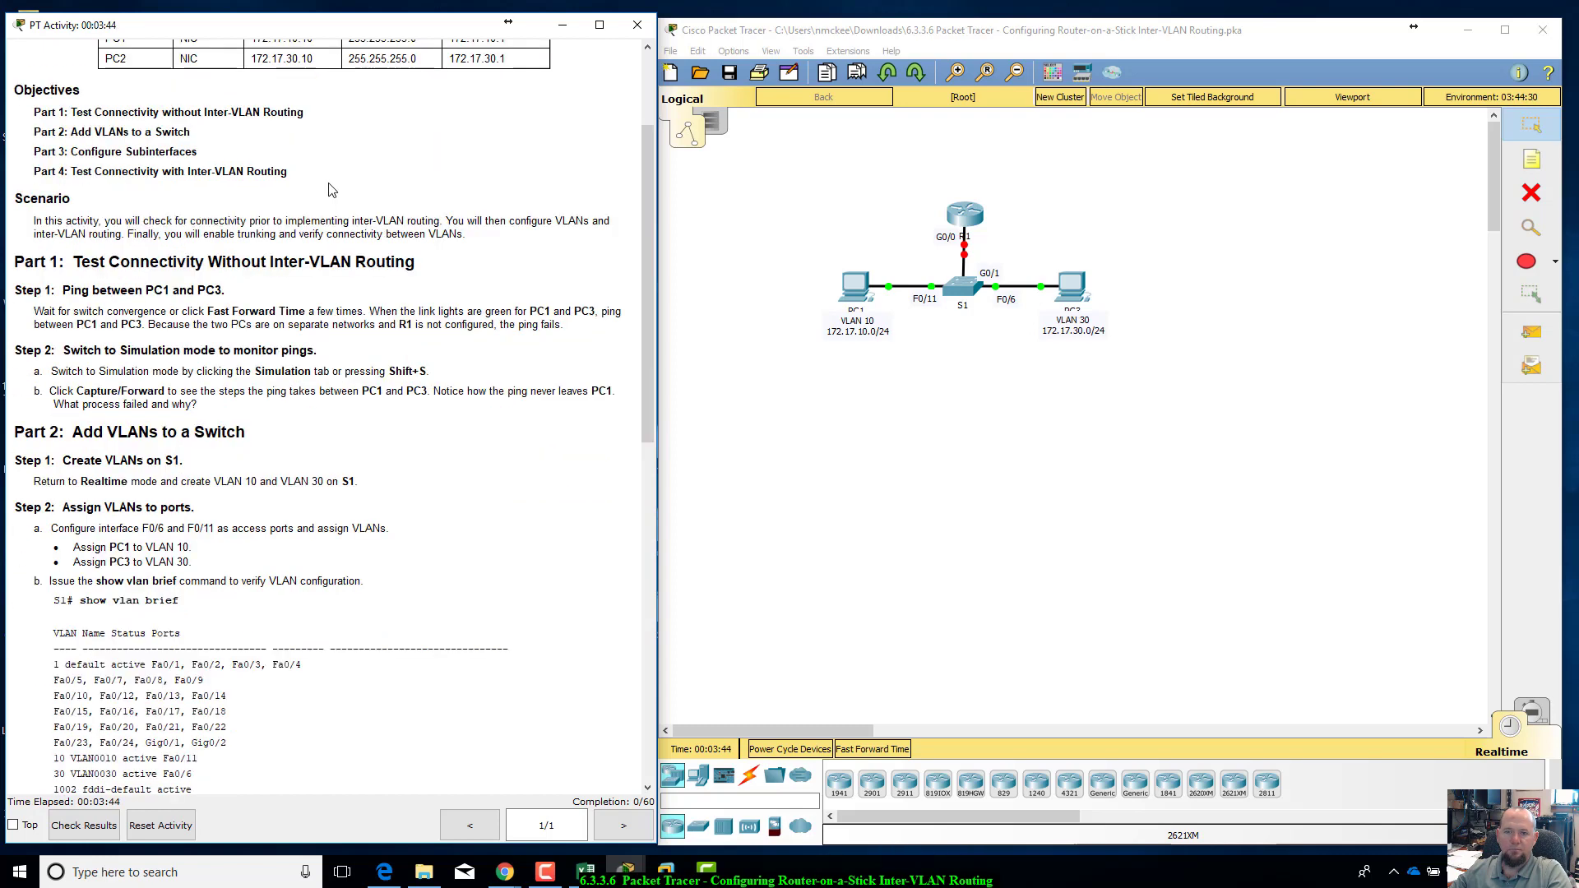
scroll(332, 190, down, 1)
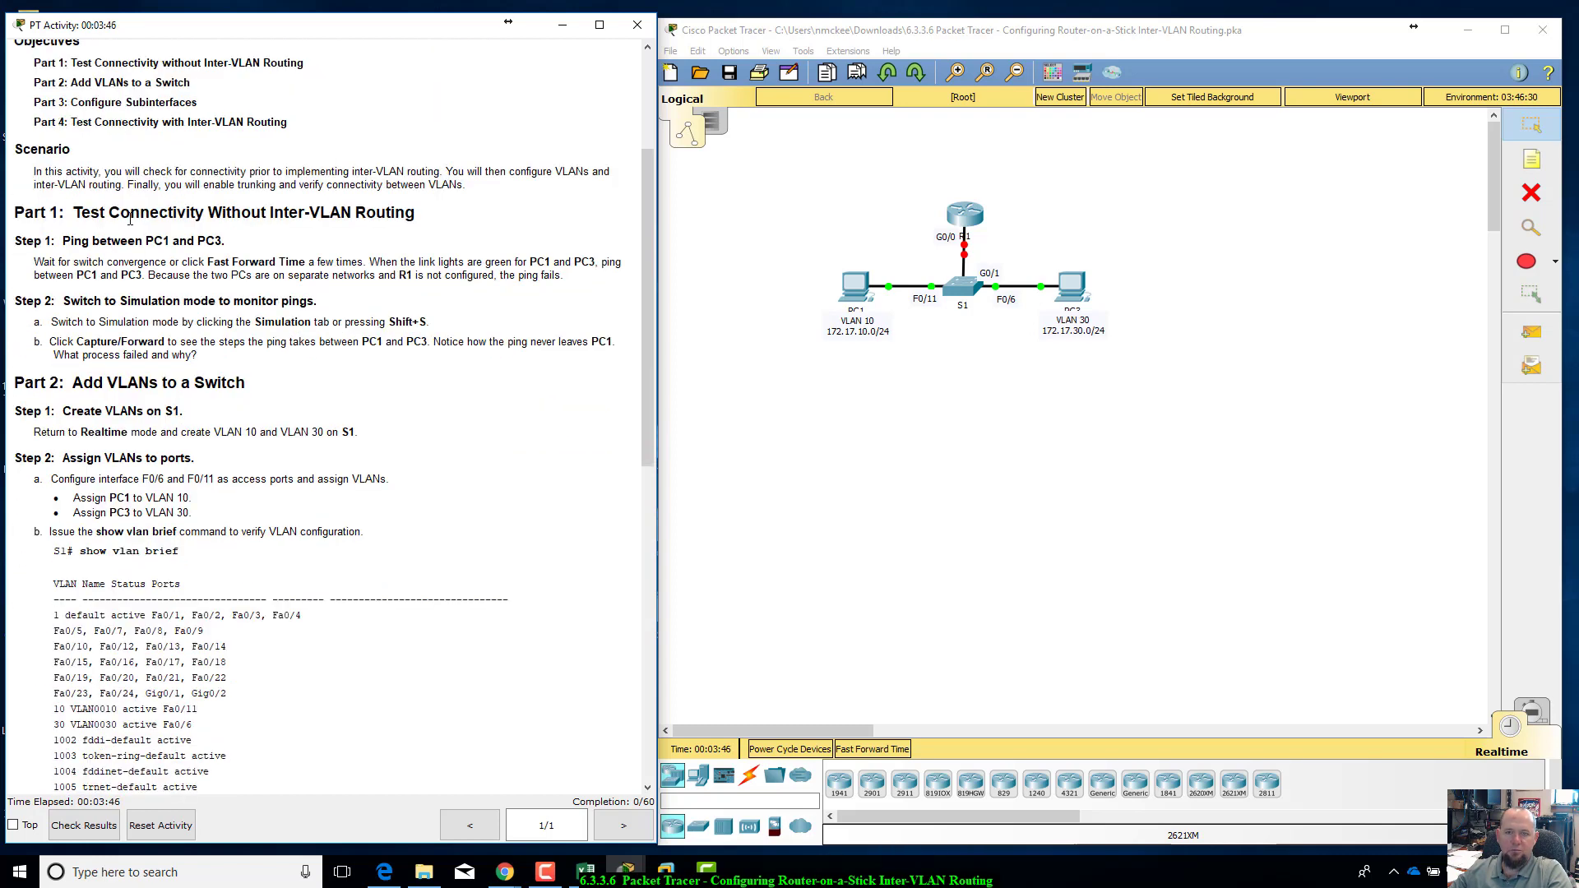
drag(52, 240, 608, 273)
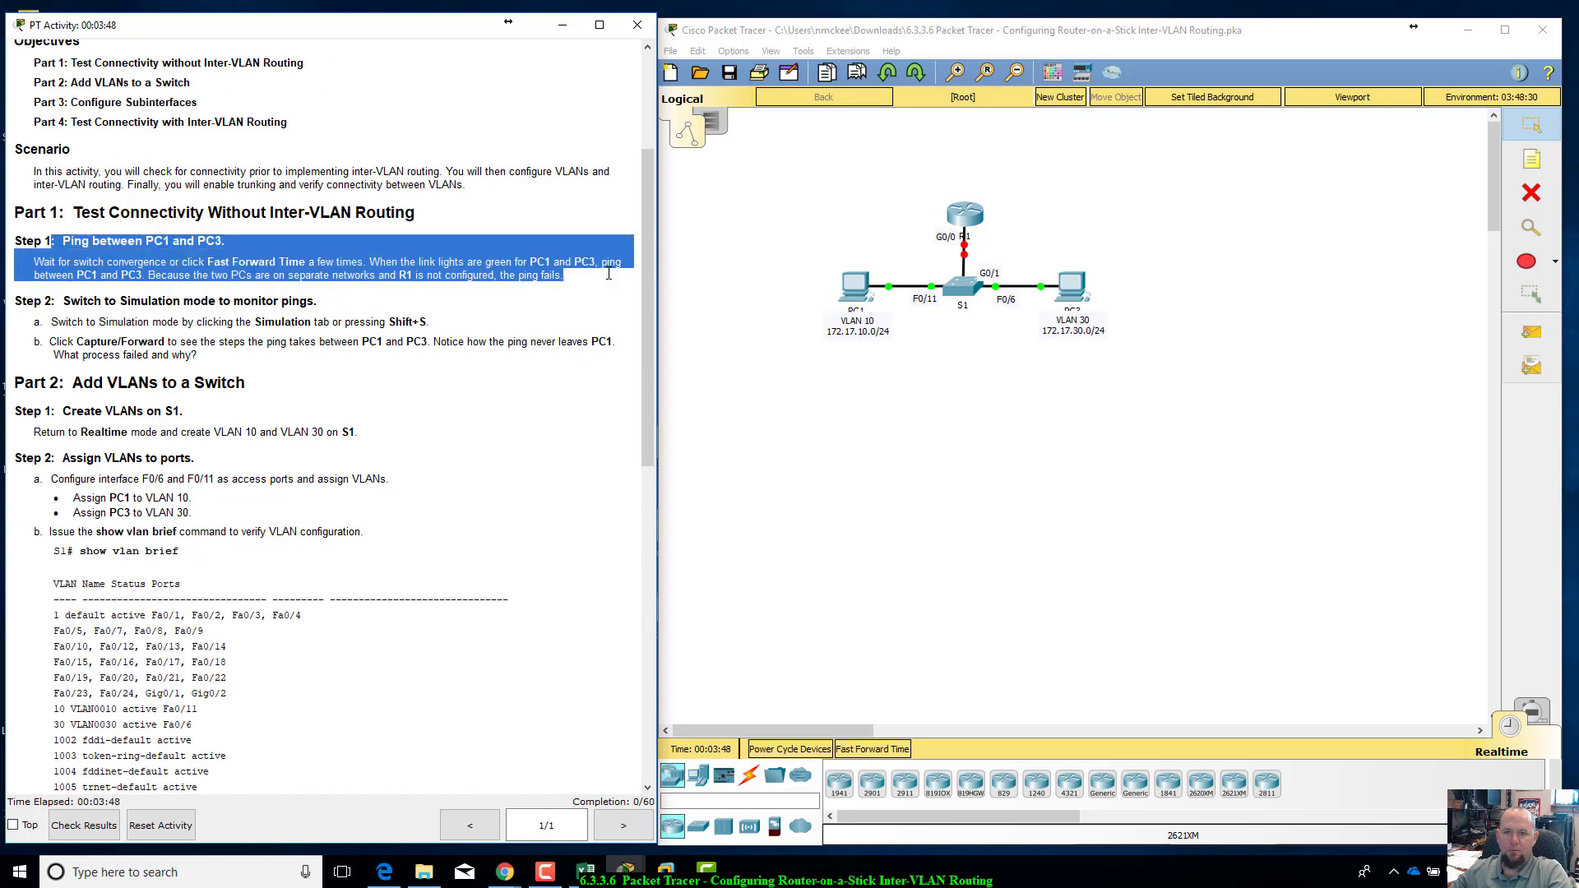
click(609, 274)
scroll(603, 281, down, 2)
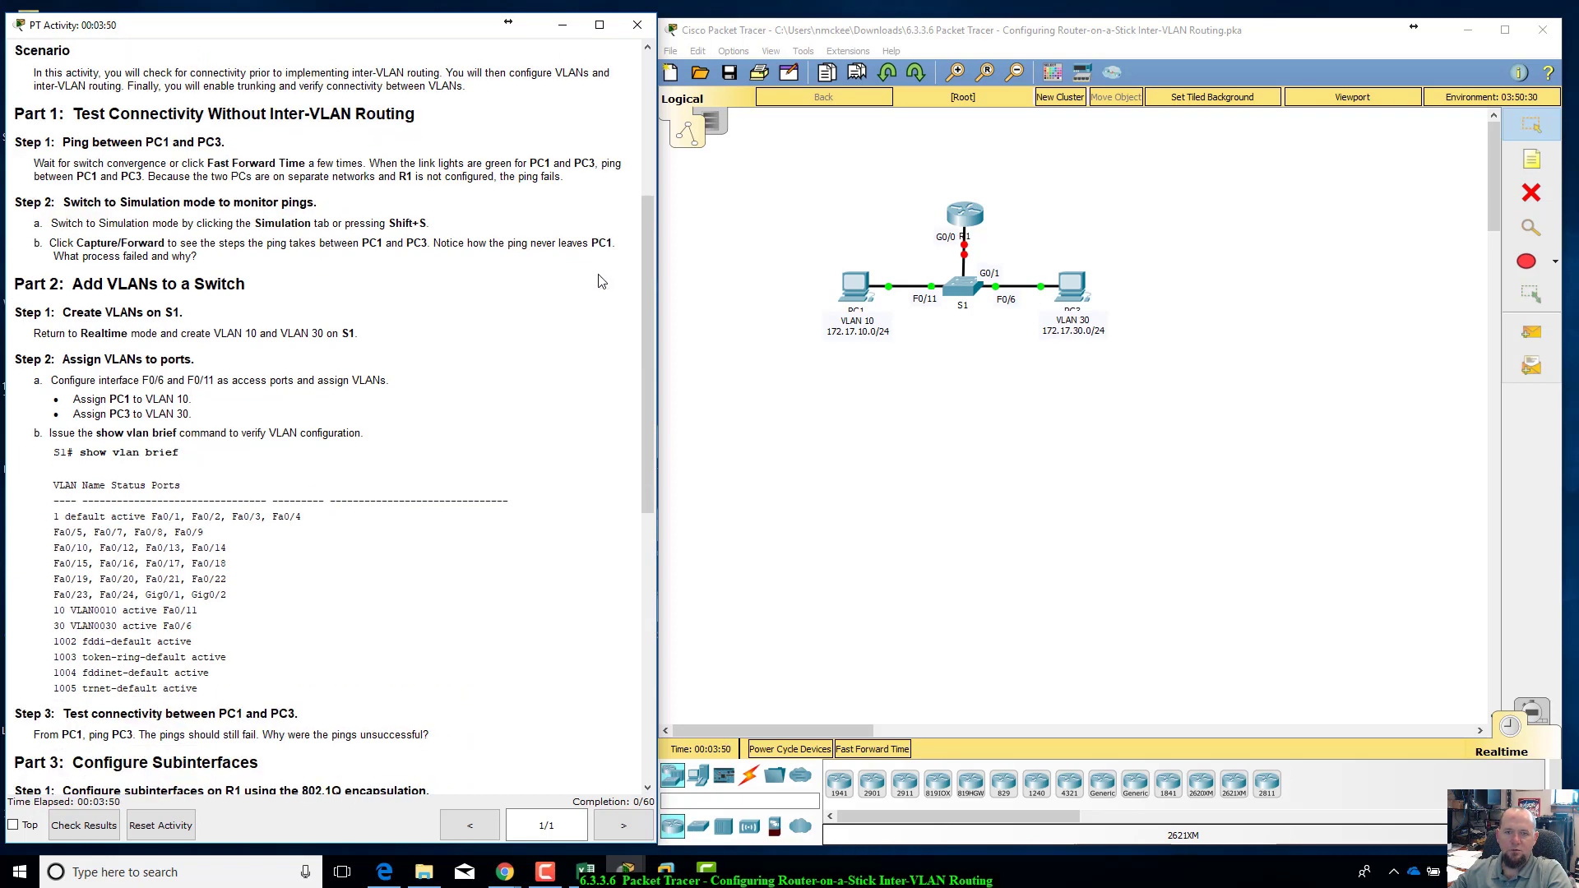
scroll(601, 281, down, 2)
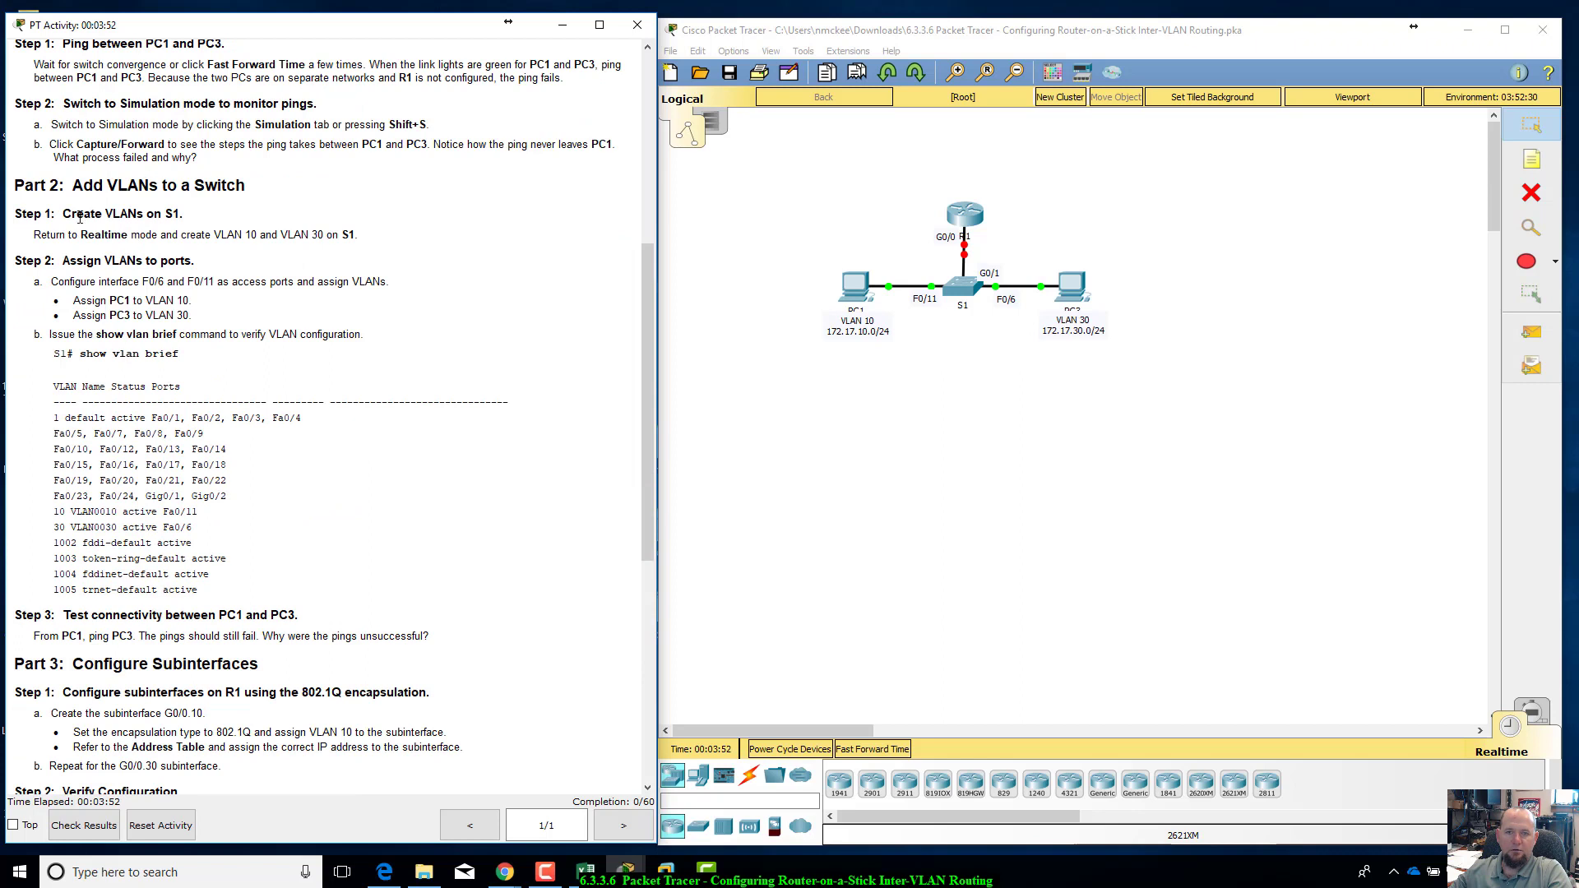
drag(109, 189, 219, 216)
click(145, 234)
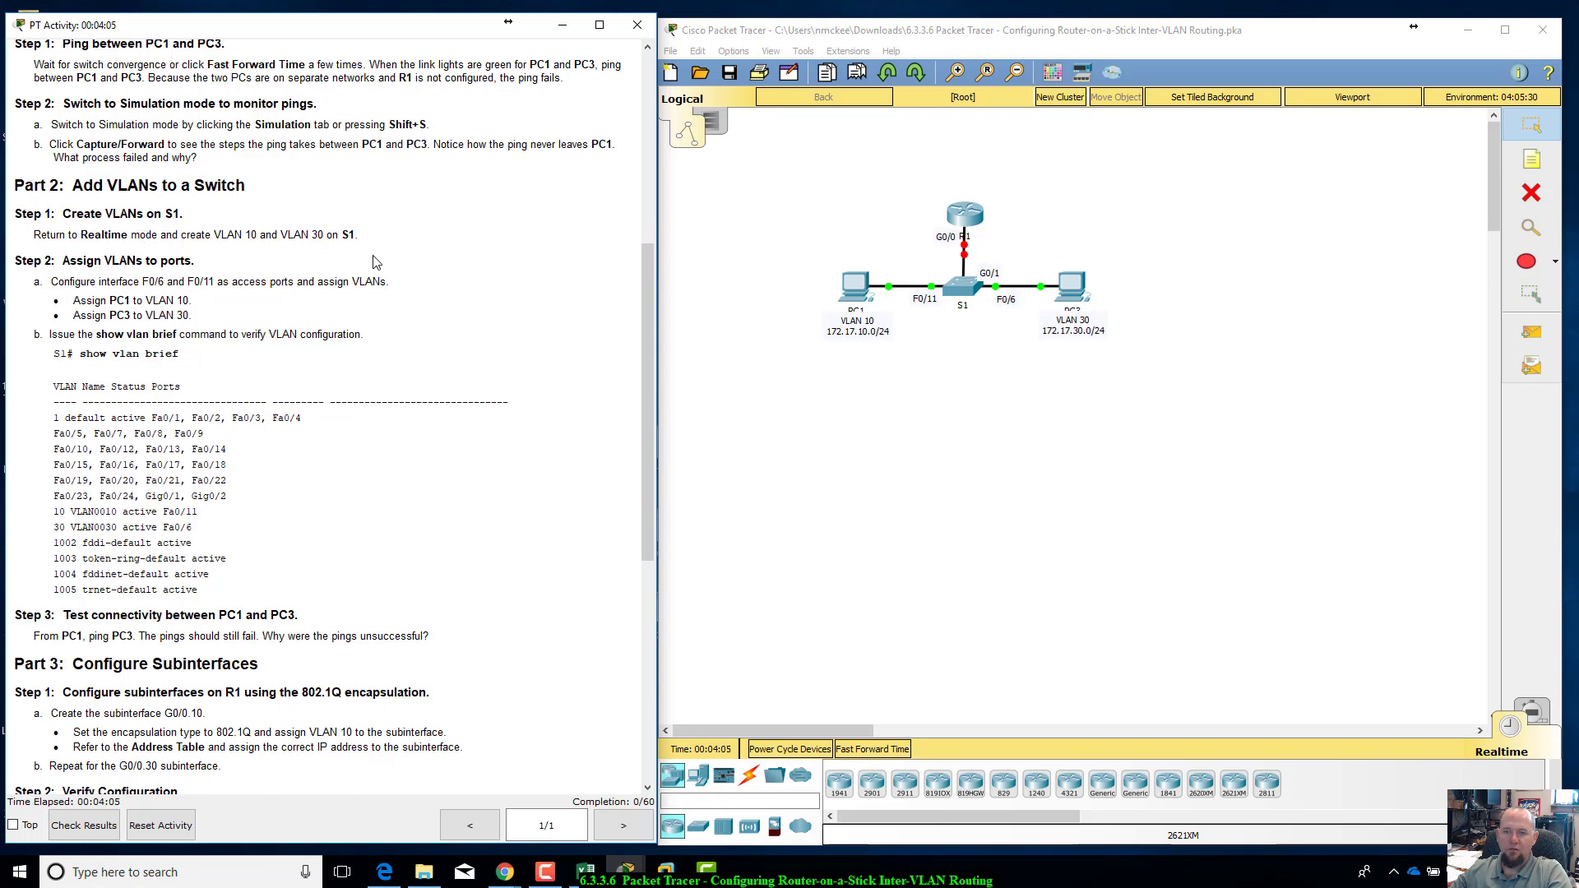
Step: Open the command line of switch S1 and enter global configuration mode with enable and config t
click(967, 293)
click(690, 218)
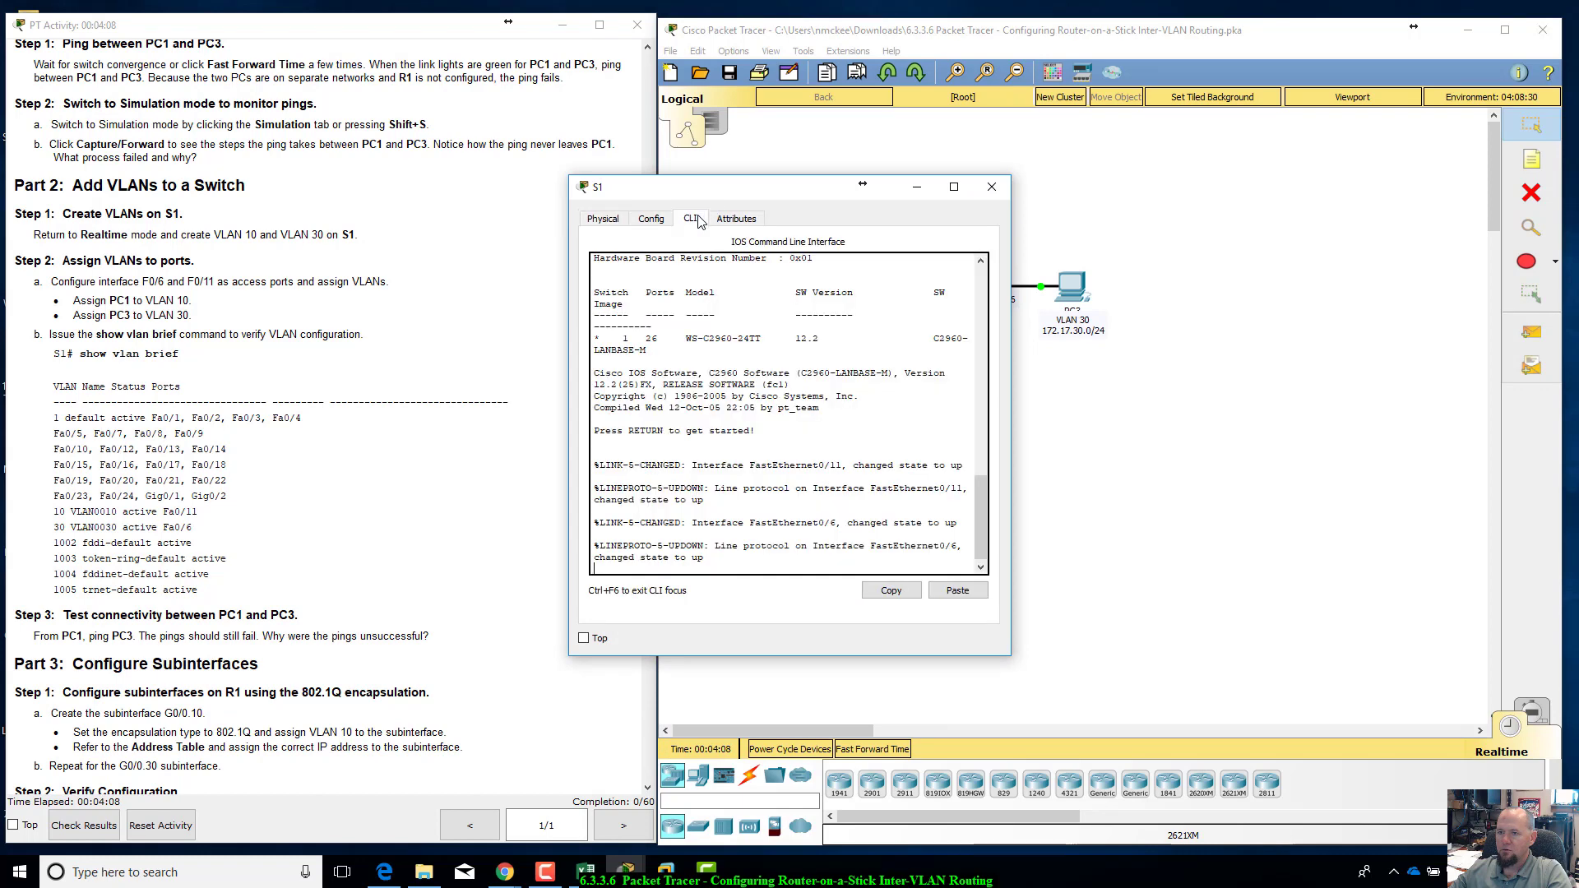
key(Return)
text(enable)
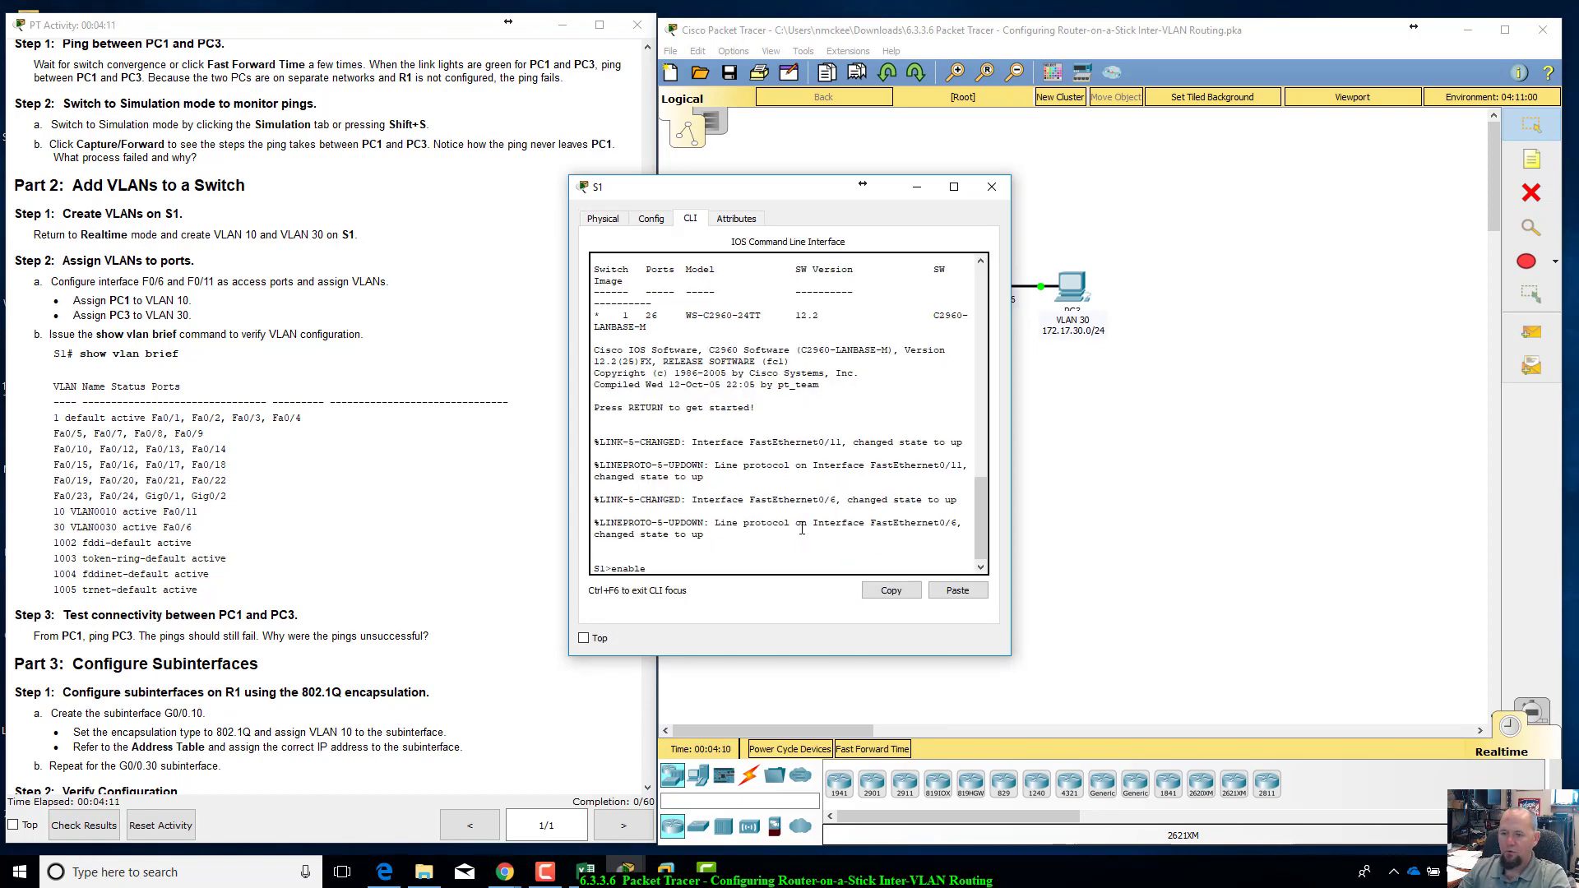
key(Return)
text(config t)
key(Return)
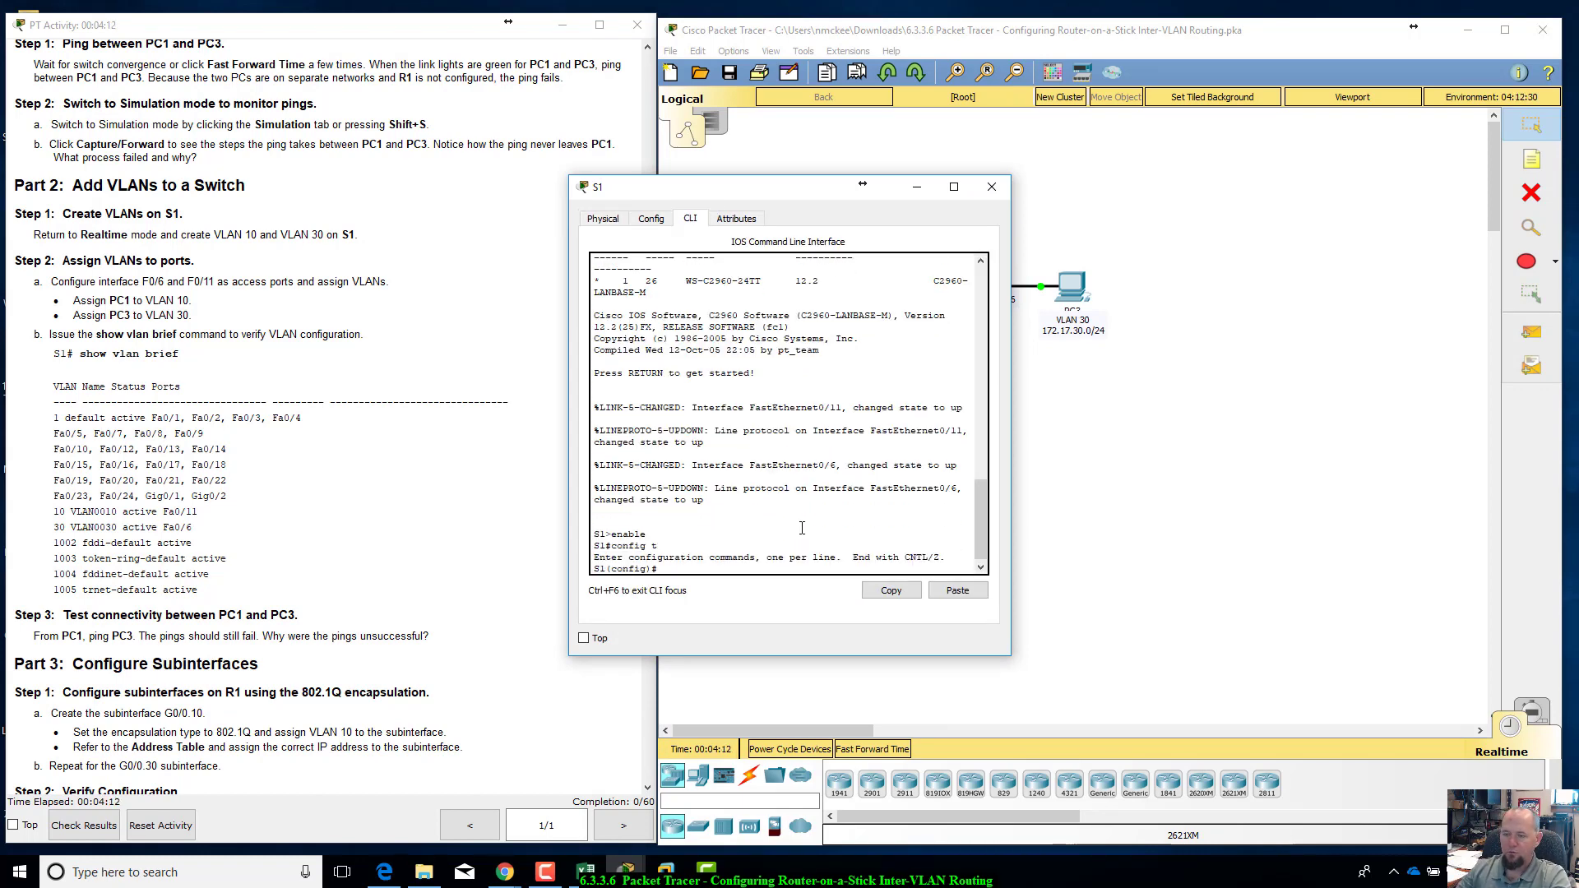
Step: Create VLAN 10 and VLAN 30 on switch S1
drag(847, 187, 1081, 378)
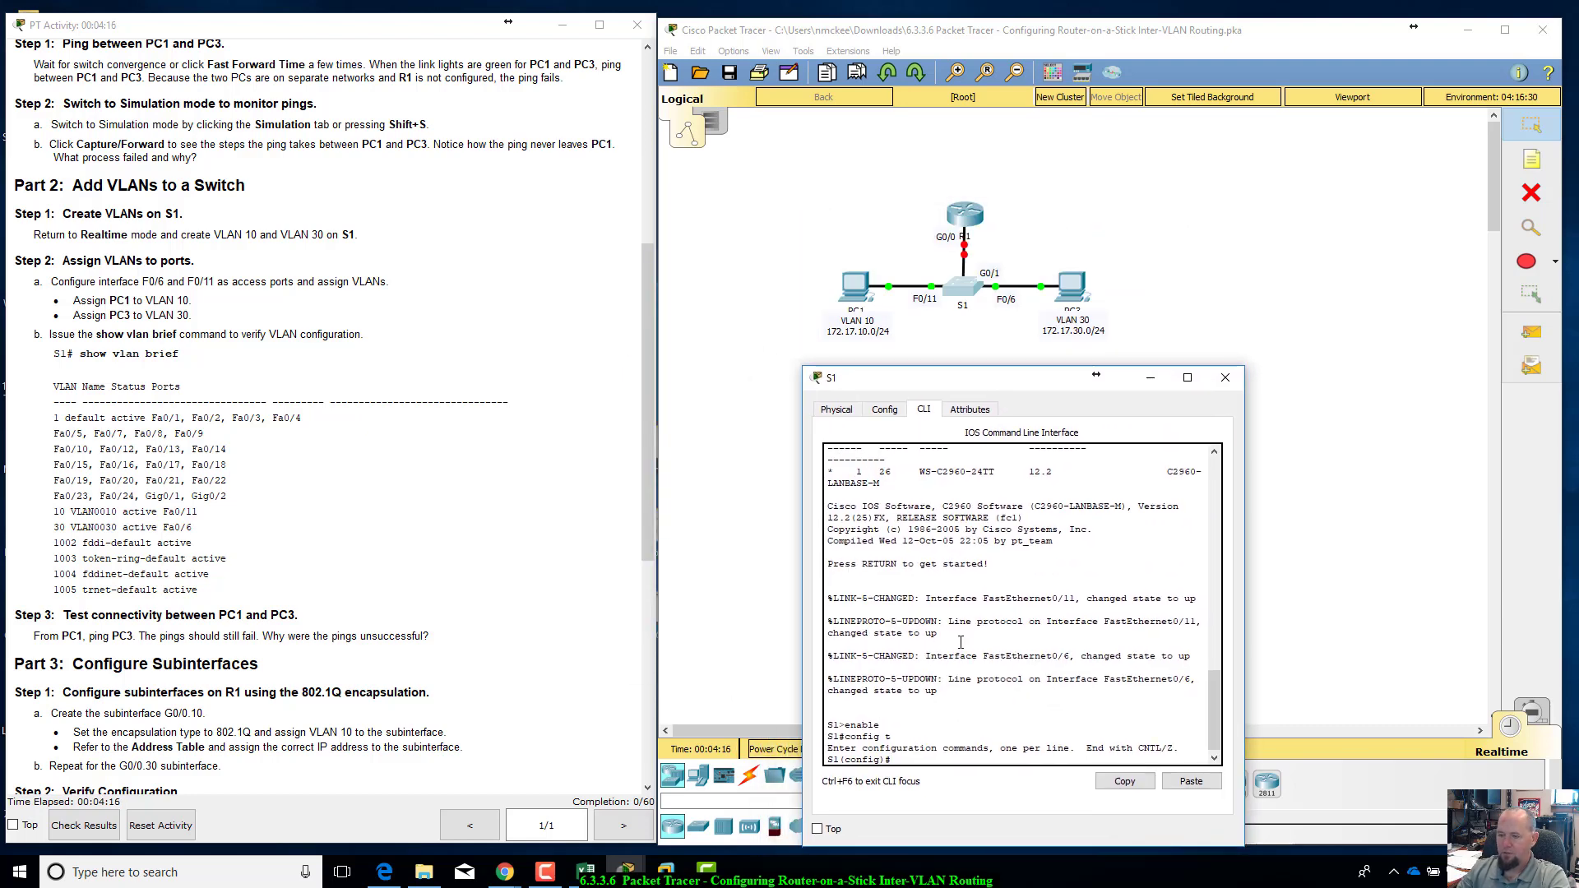
text(vlan 10)
key(Return)
text(val)
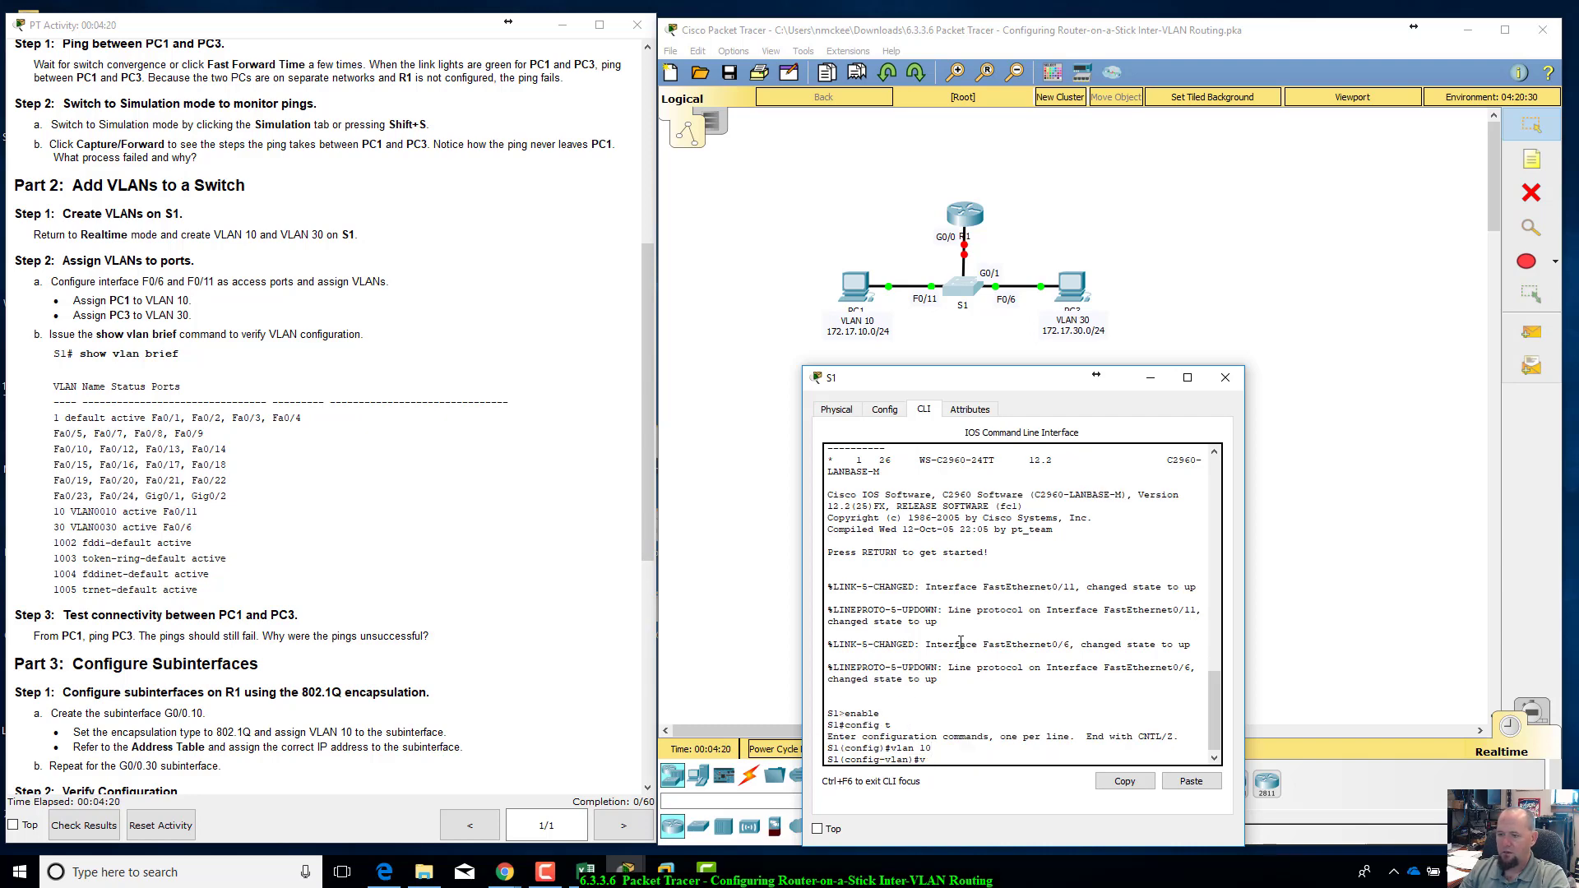
text(lan 30)
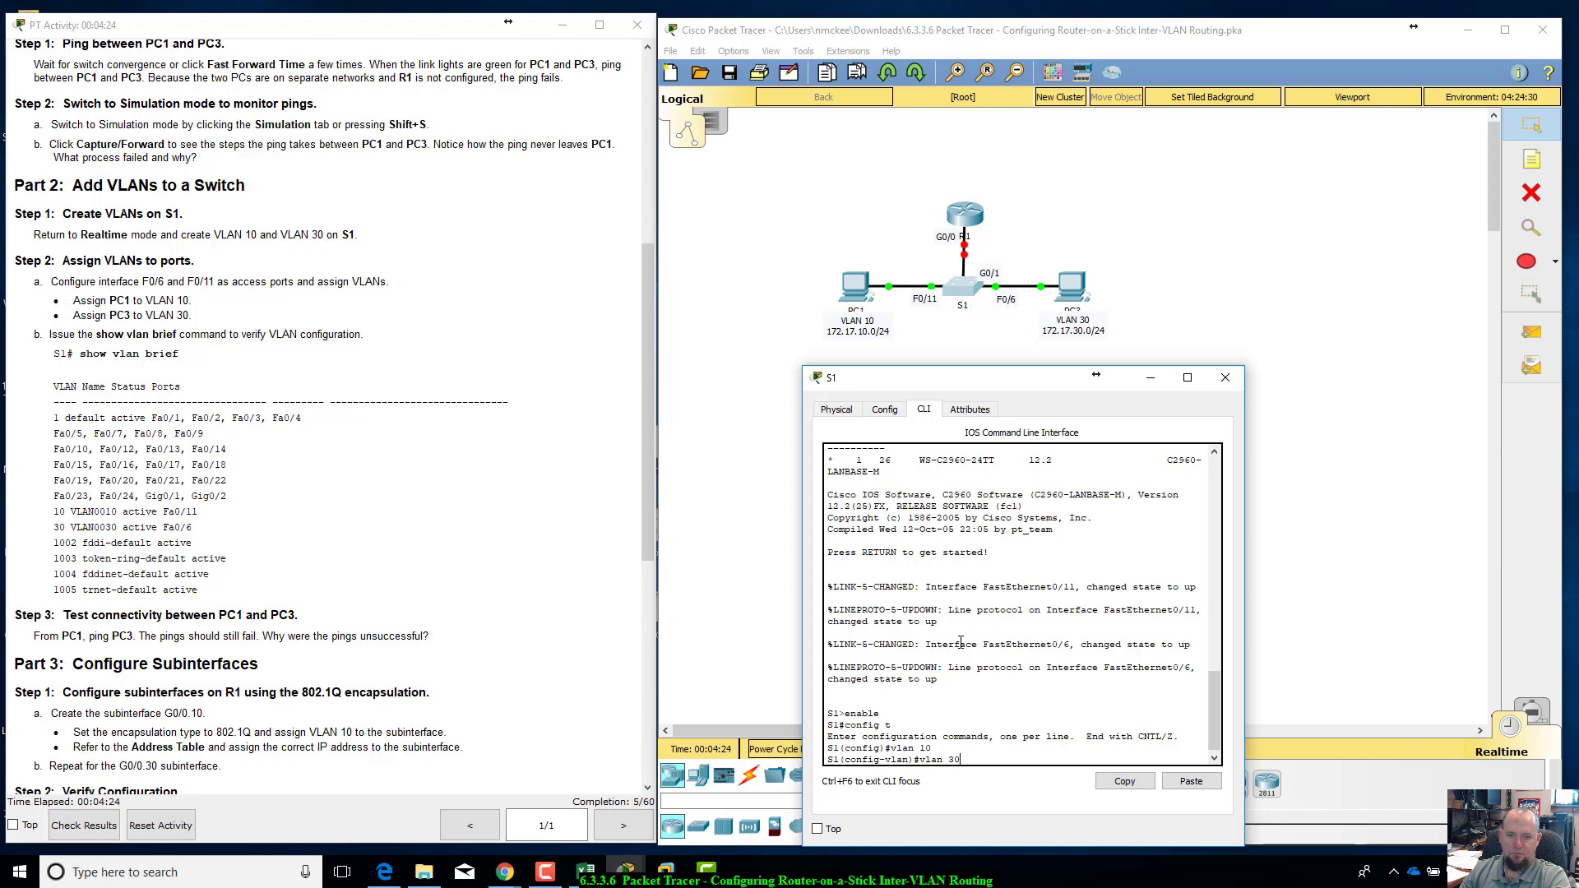
key(Return)
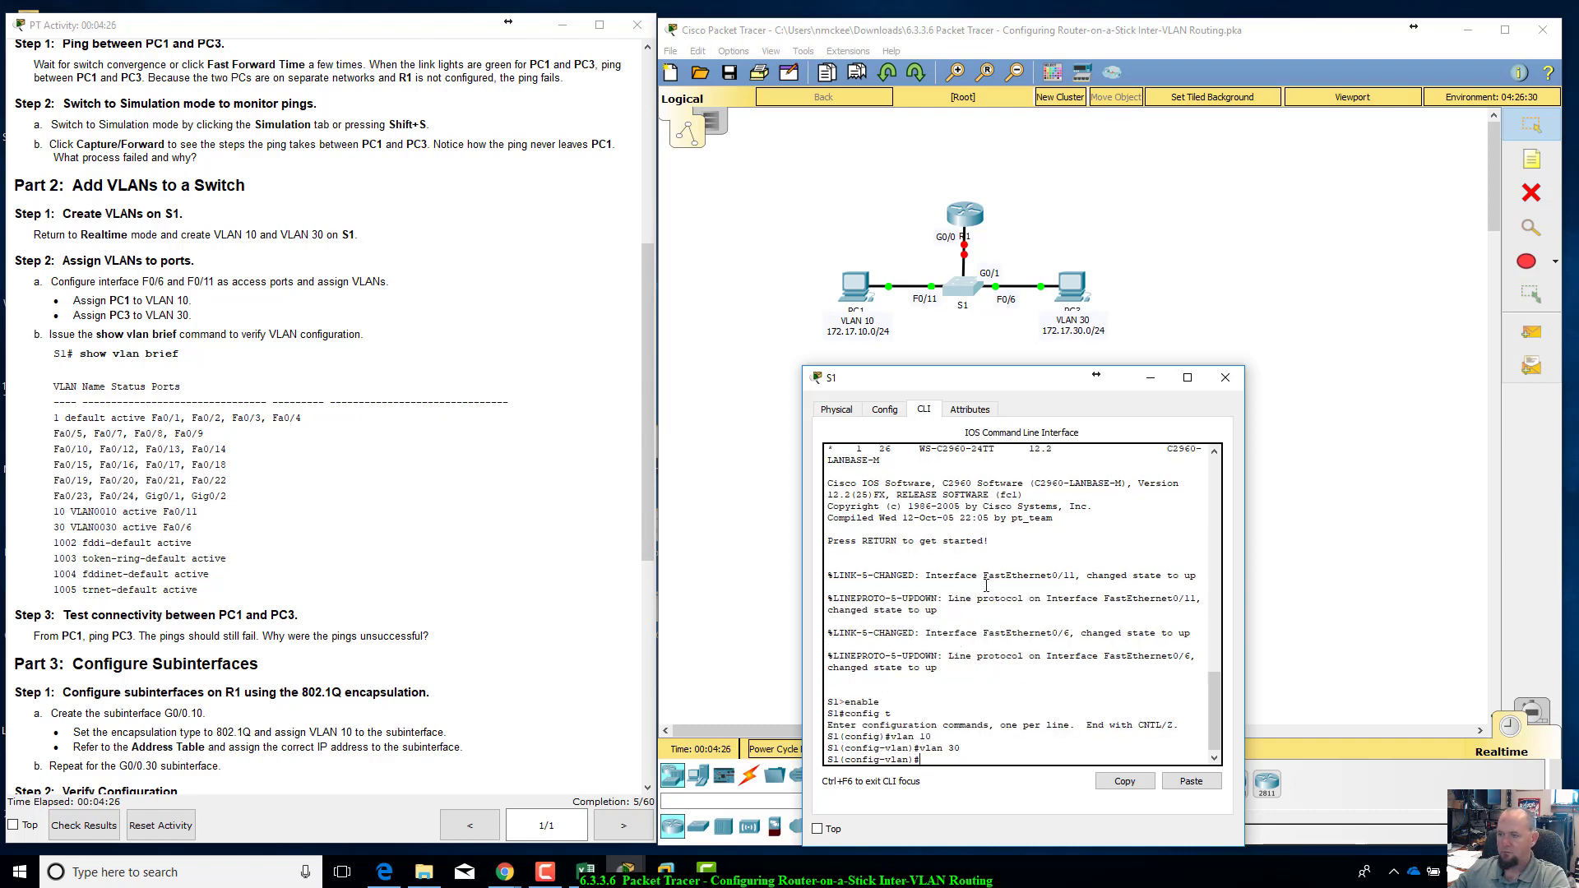
Step: Name VLAN 30 VLAN0030 on S1 and return to global configuration mode
drag(1053, 374, 1078, 292)
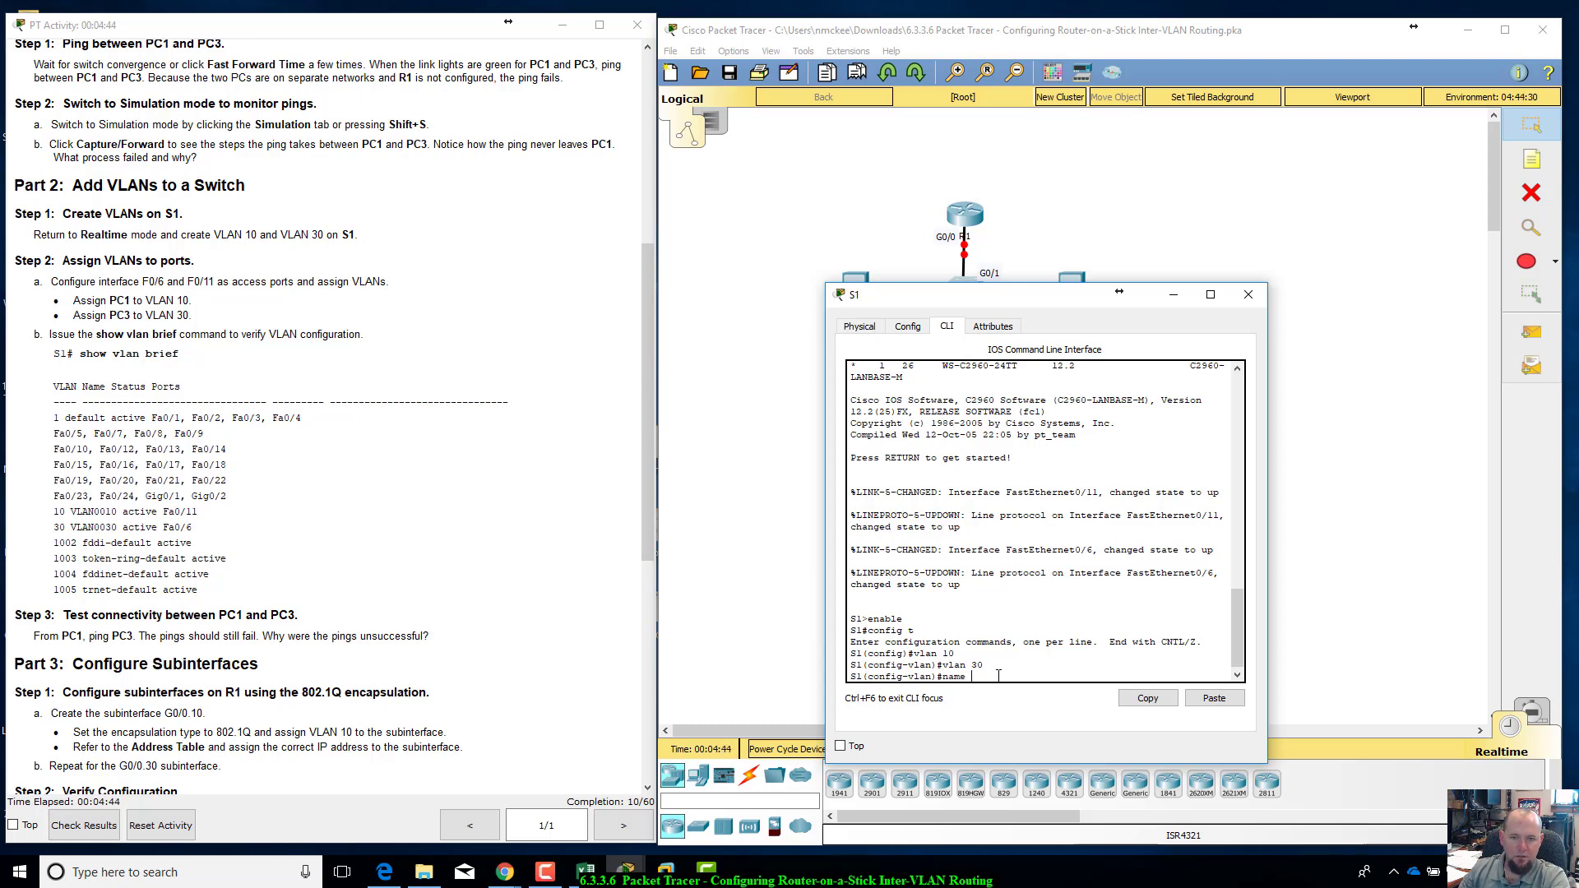
text(VLAN)
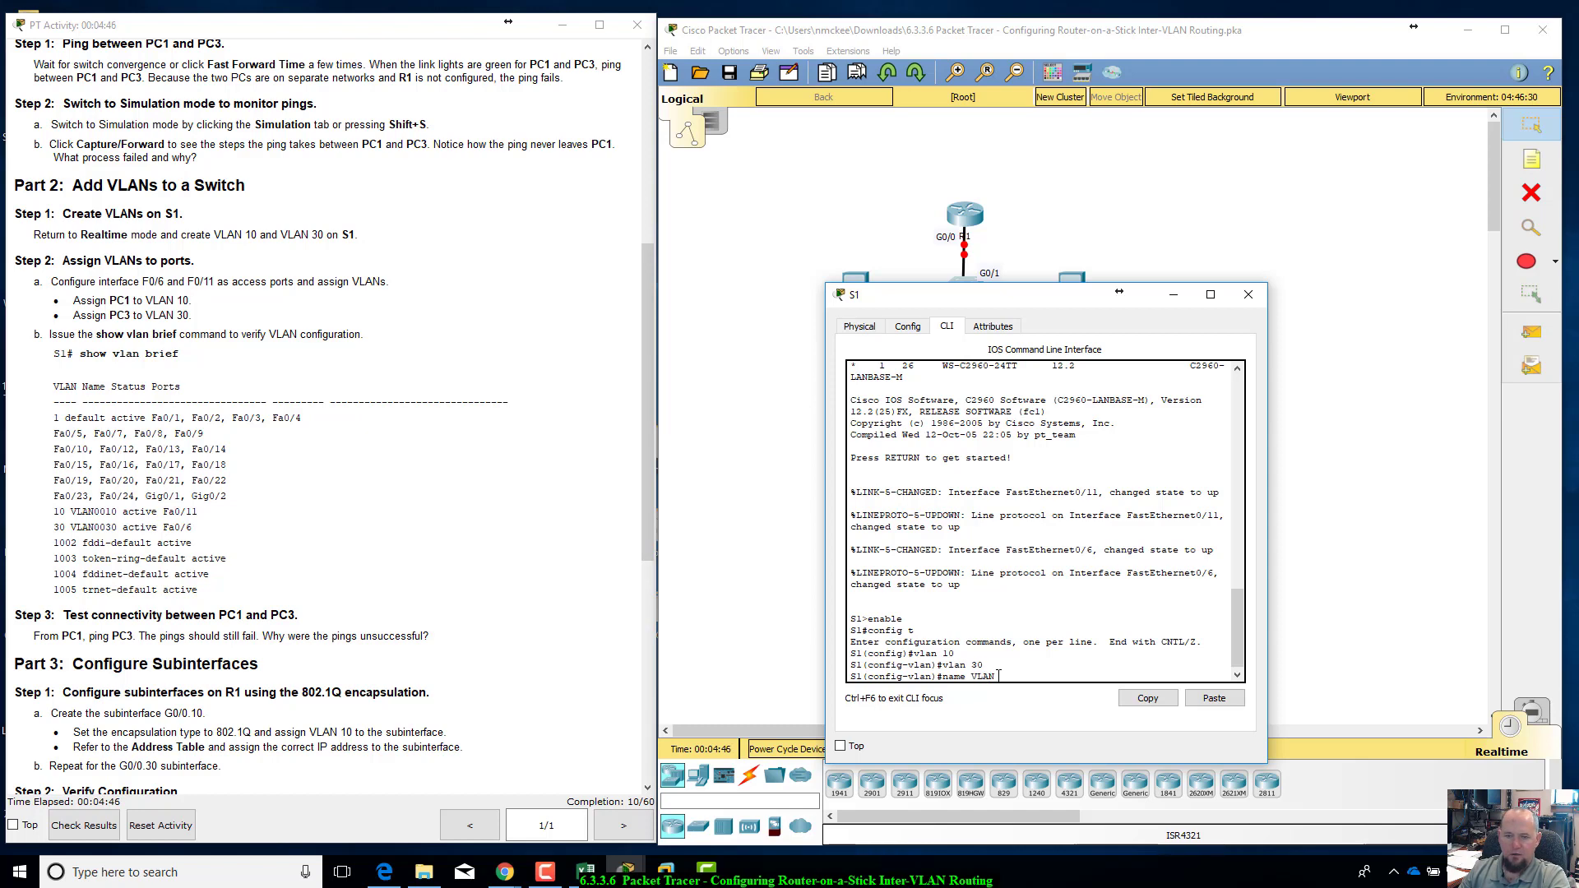
text(0030)
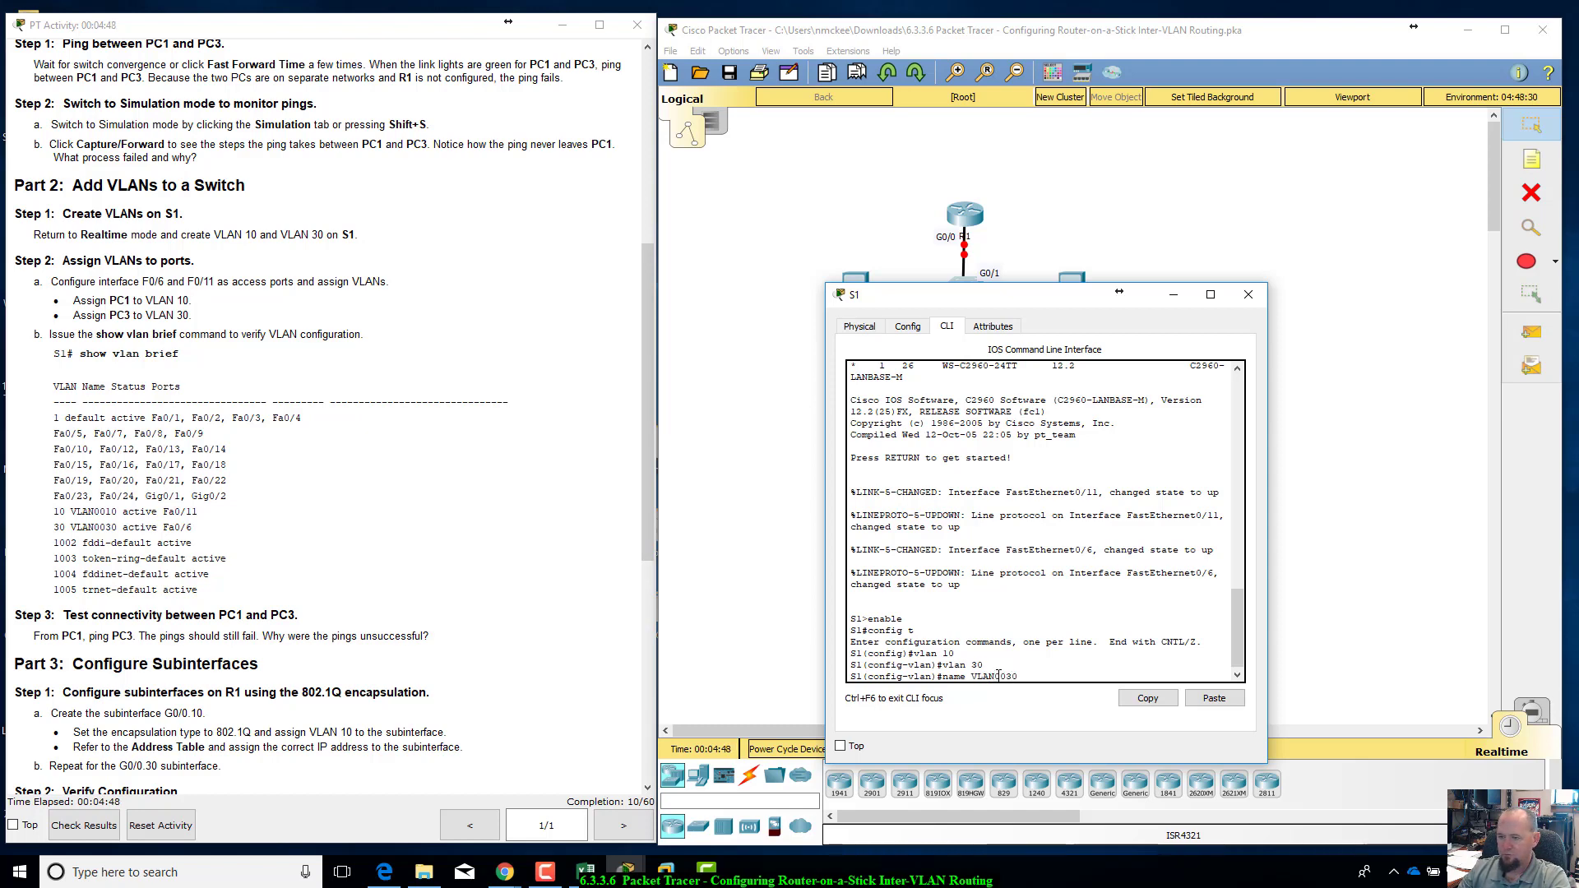
key(Return)
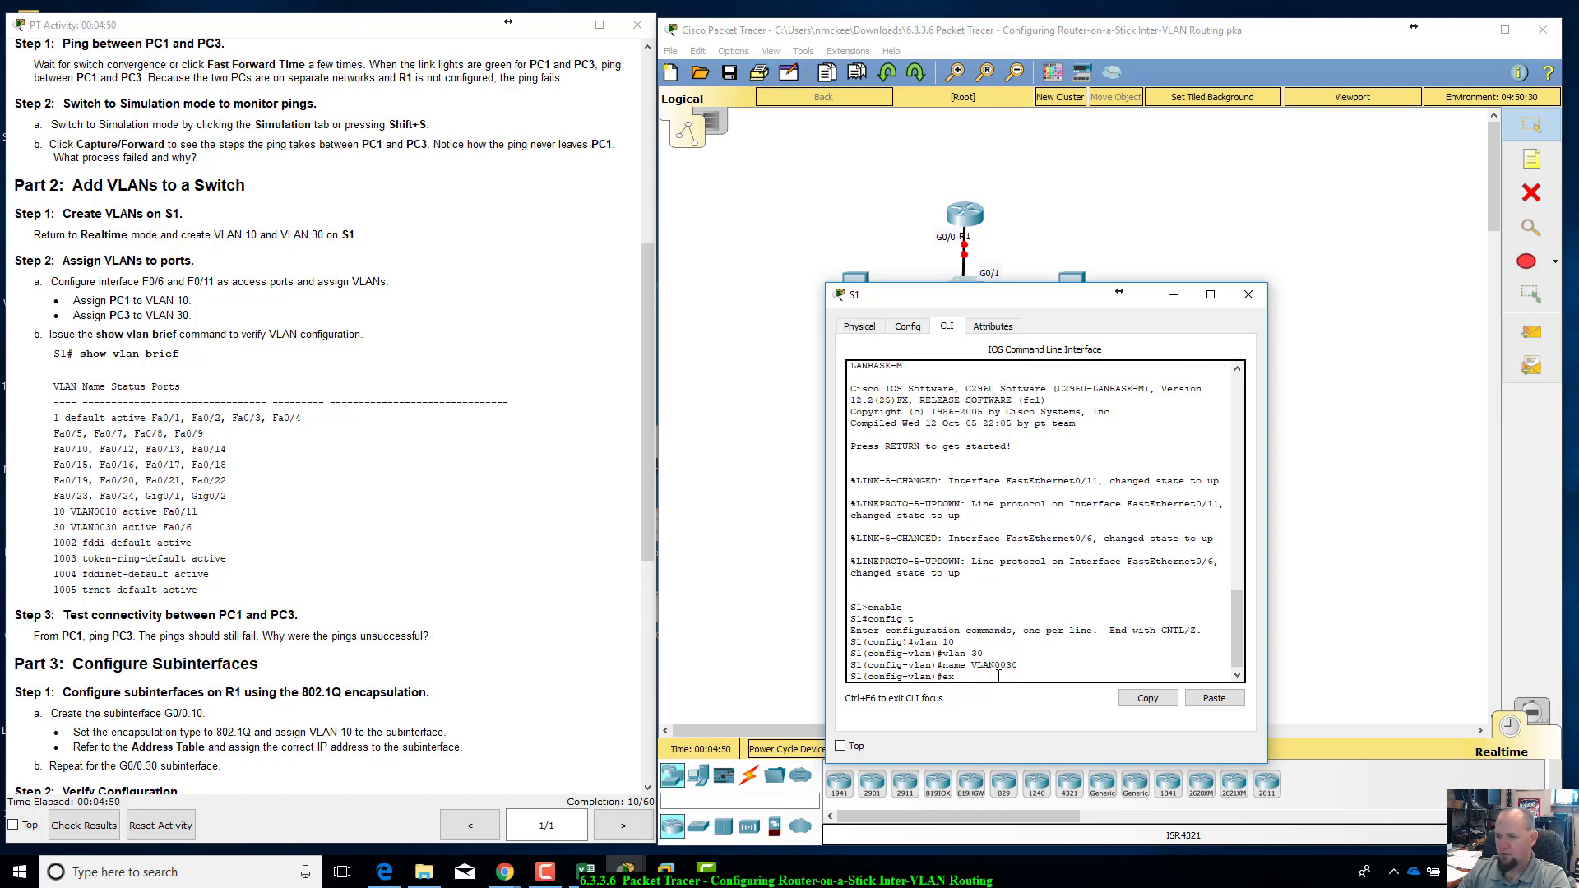
text(exit)
key(Return)
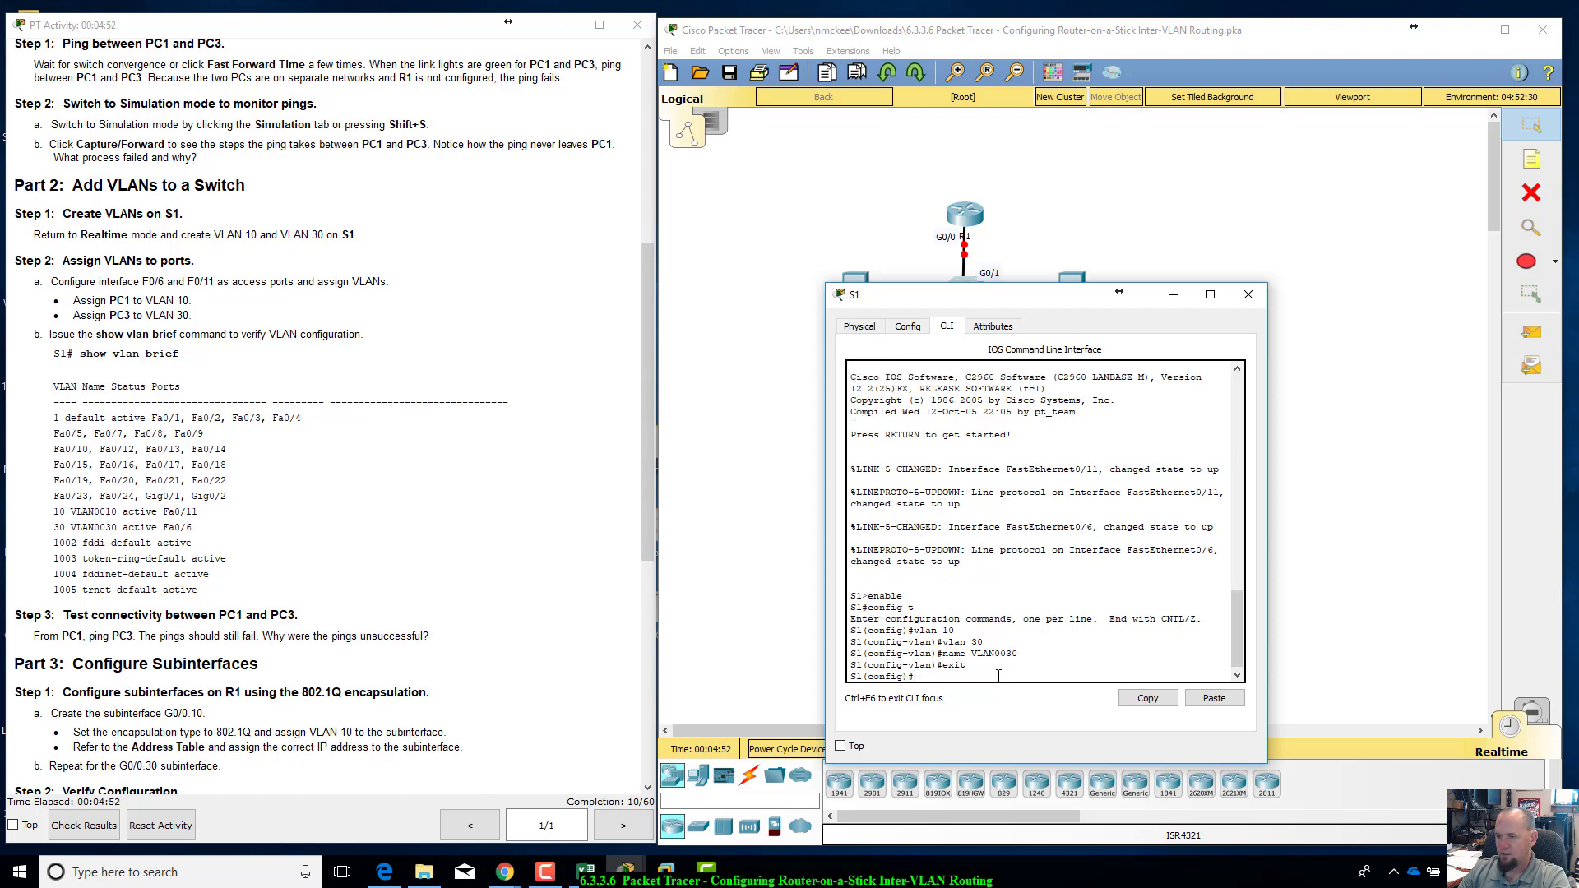
Step: Name VLAN 10 VLAN0010 on S1 and exit VLAN configuration mode
text(vlan )
text(1)
text(lan 10)
key(Return)
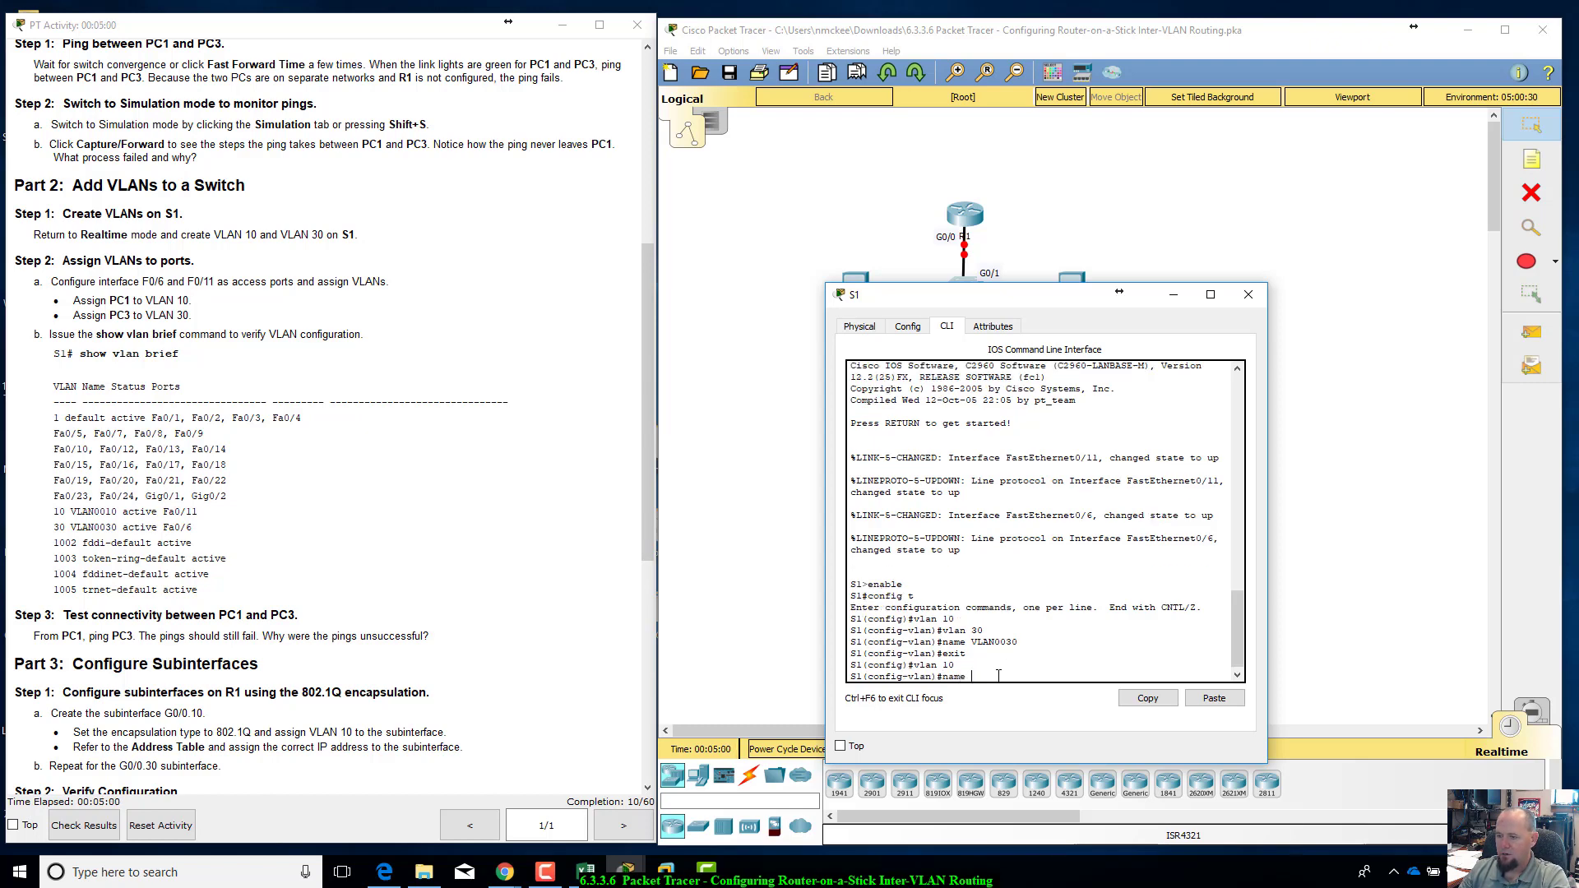
text(name VL)
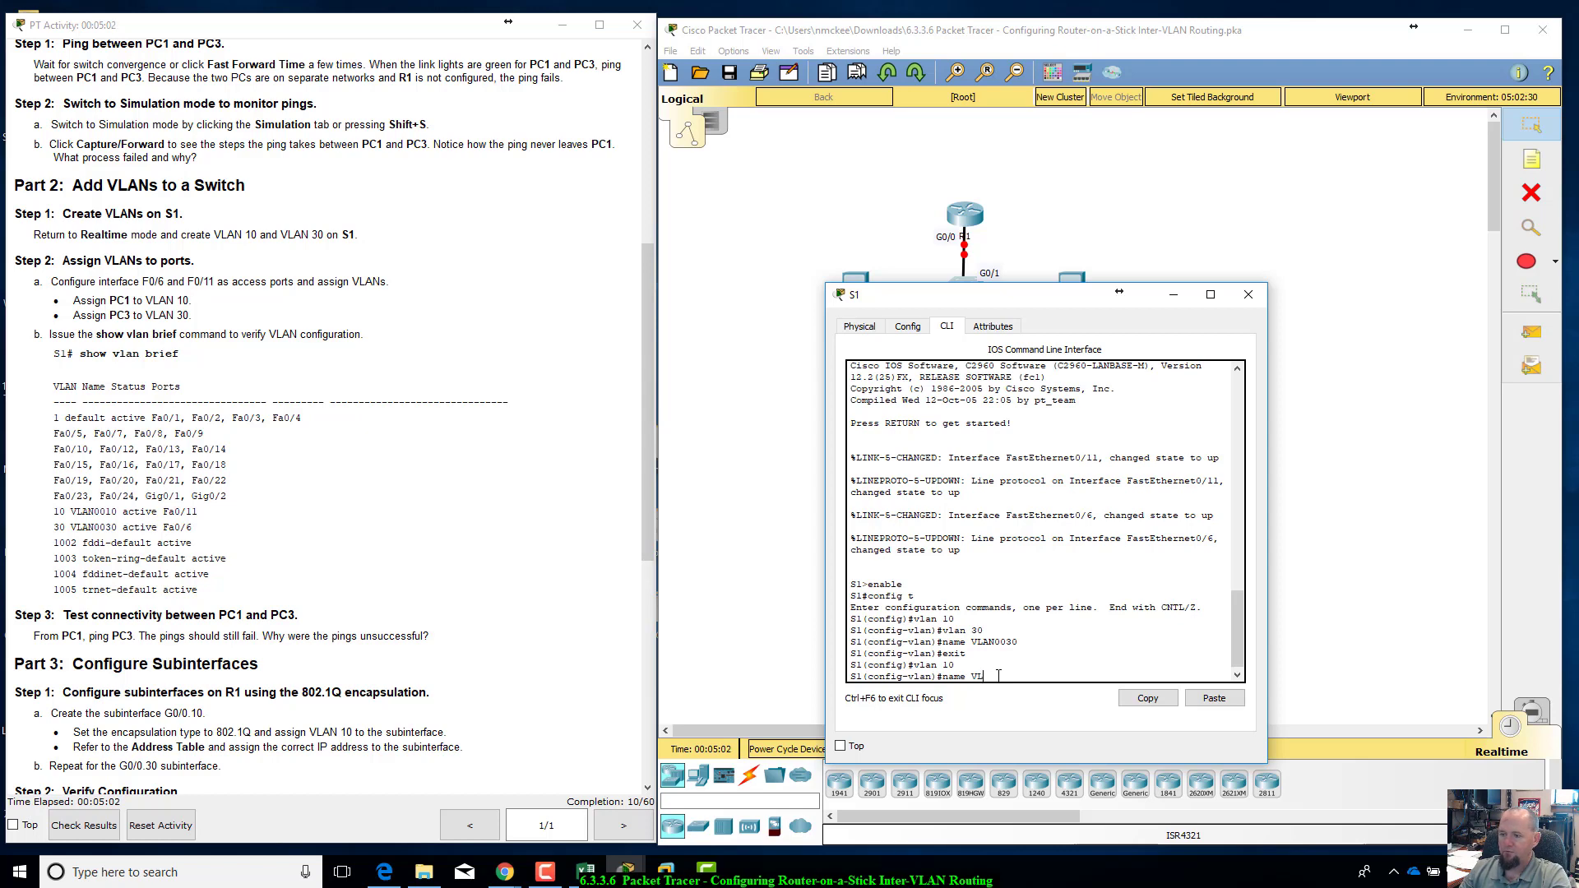
text(AN0010)
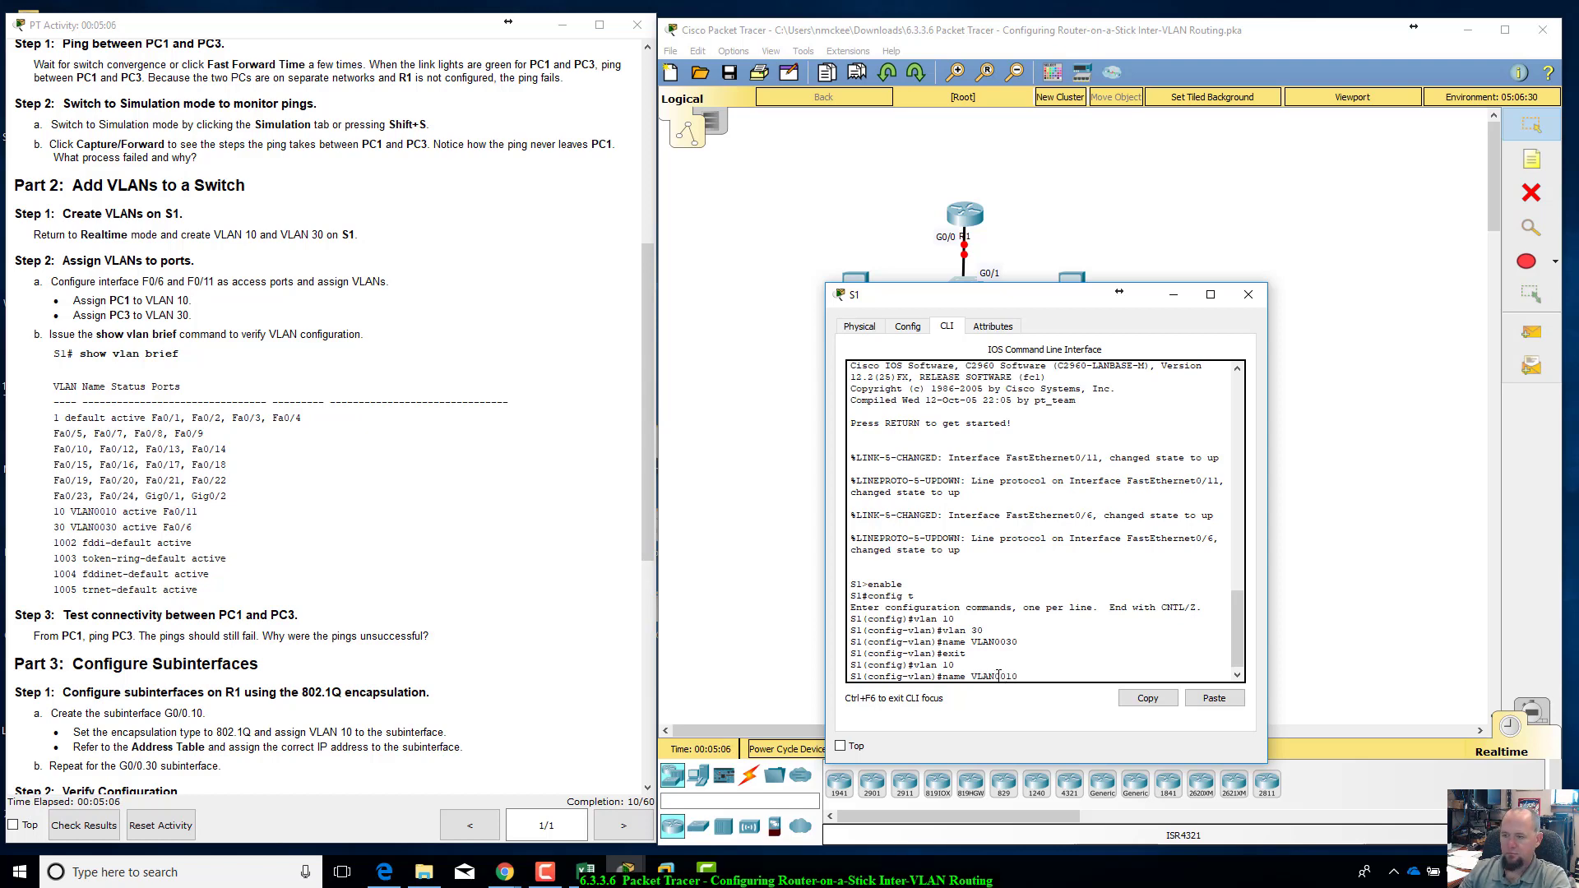
key(Return)
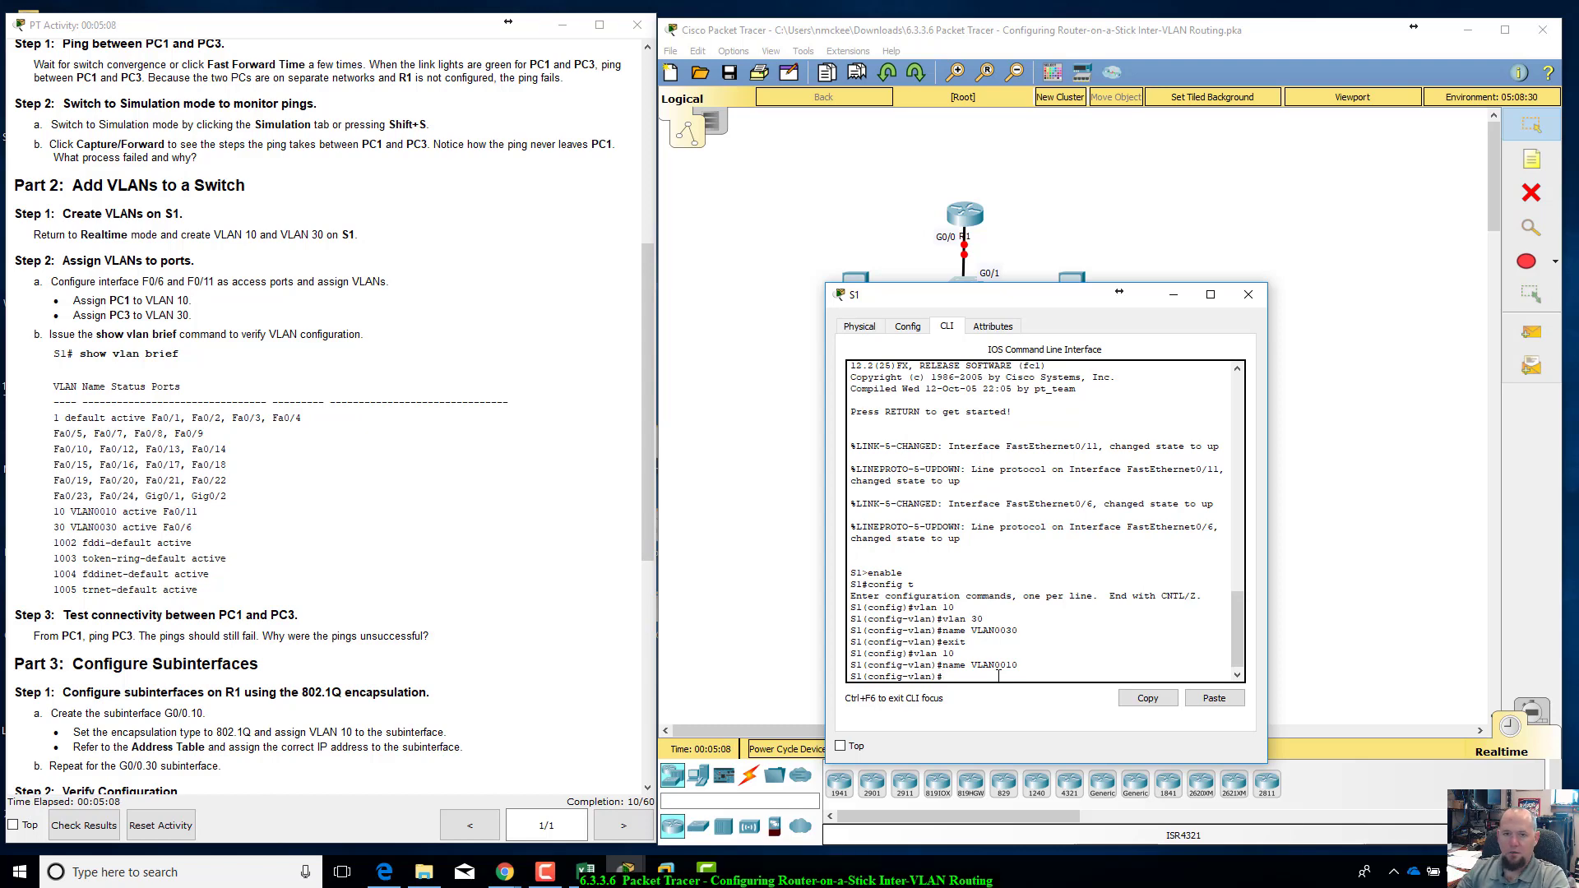
text(exit)
key(Return)
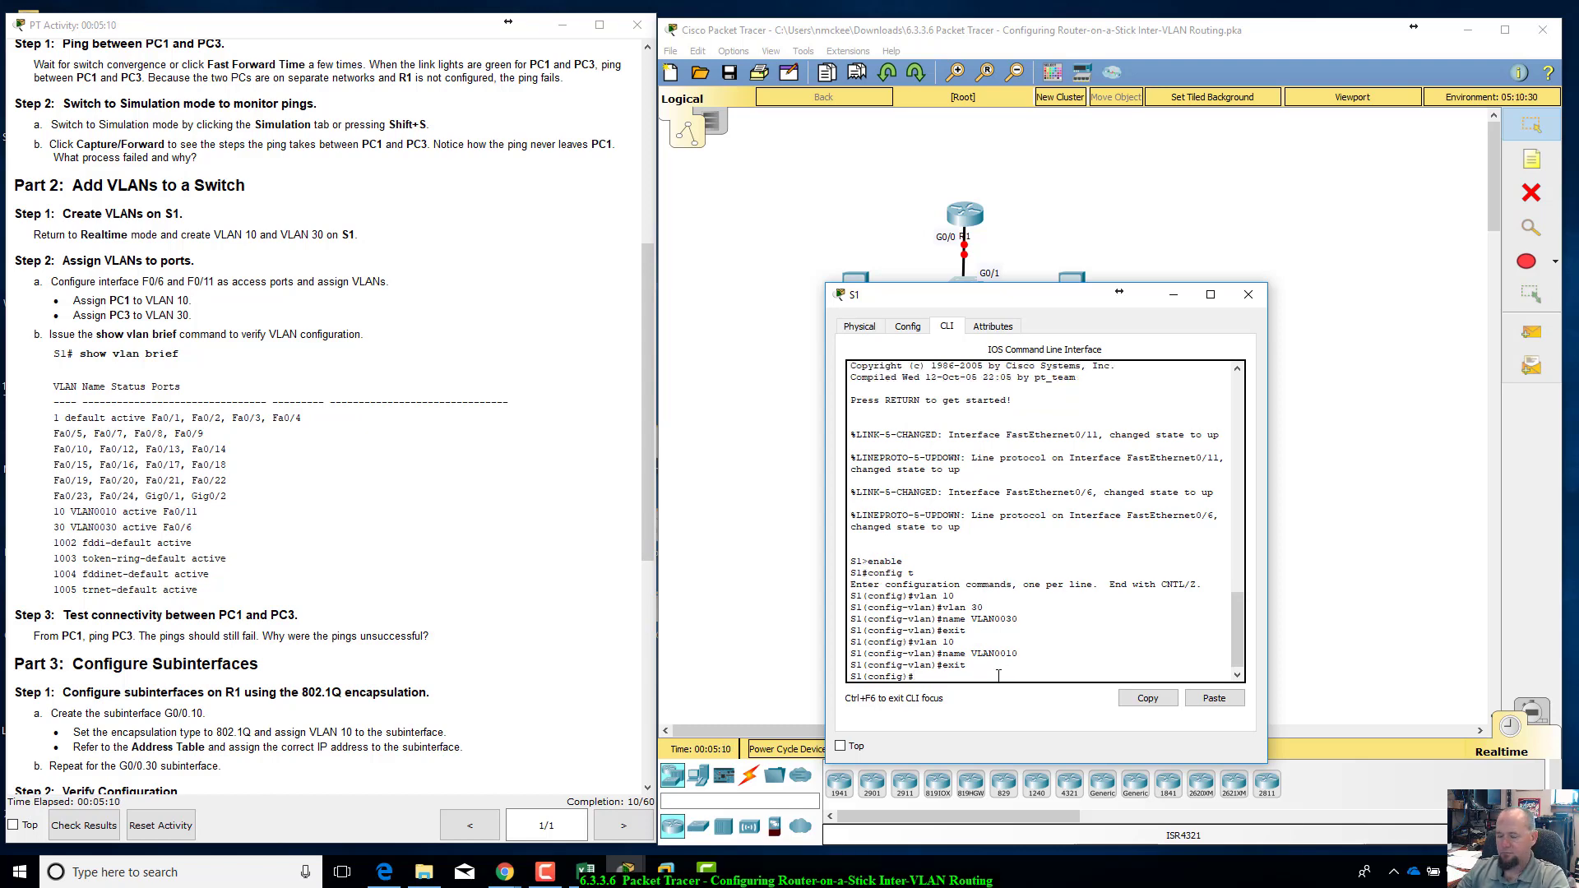
Step: Leave configuration mode on S1 and run show vlan brief to check the VLAN 10 and VLAN 30 entries
text(exit)
key(Return)
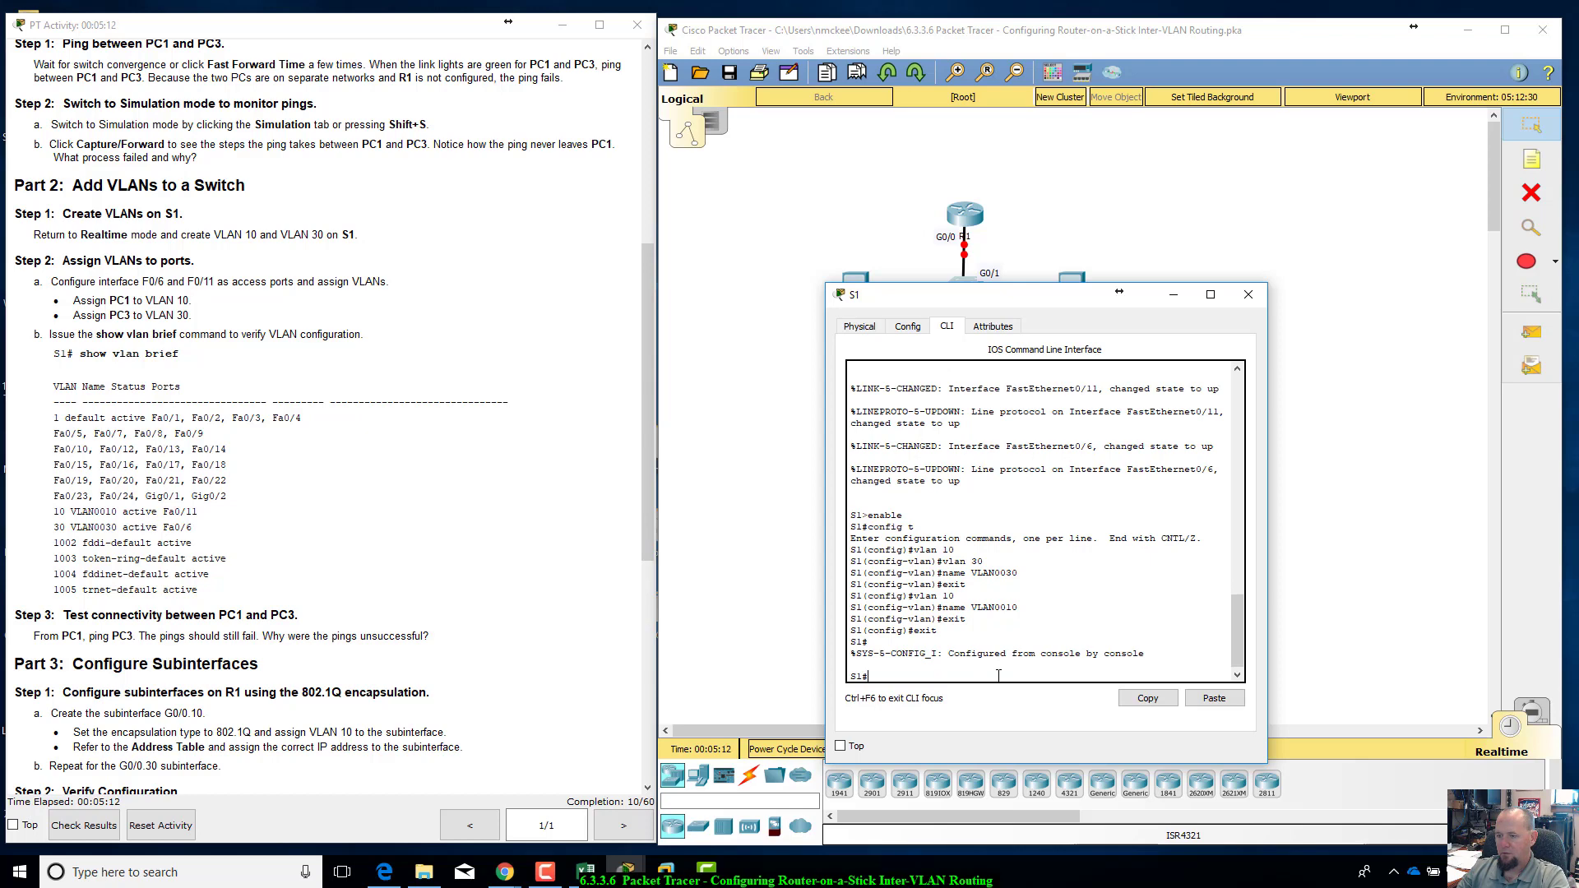
text(show vlan bri)
key(Tab)
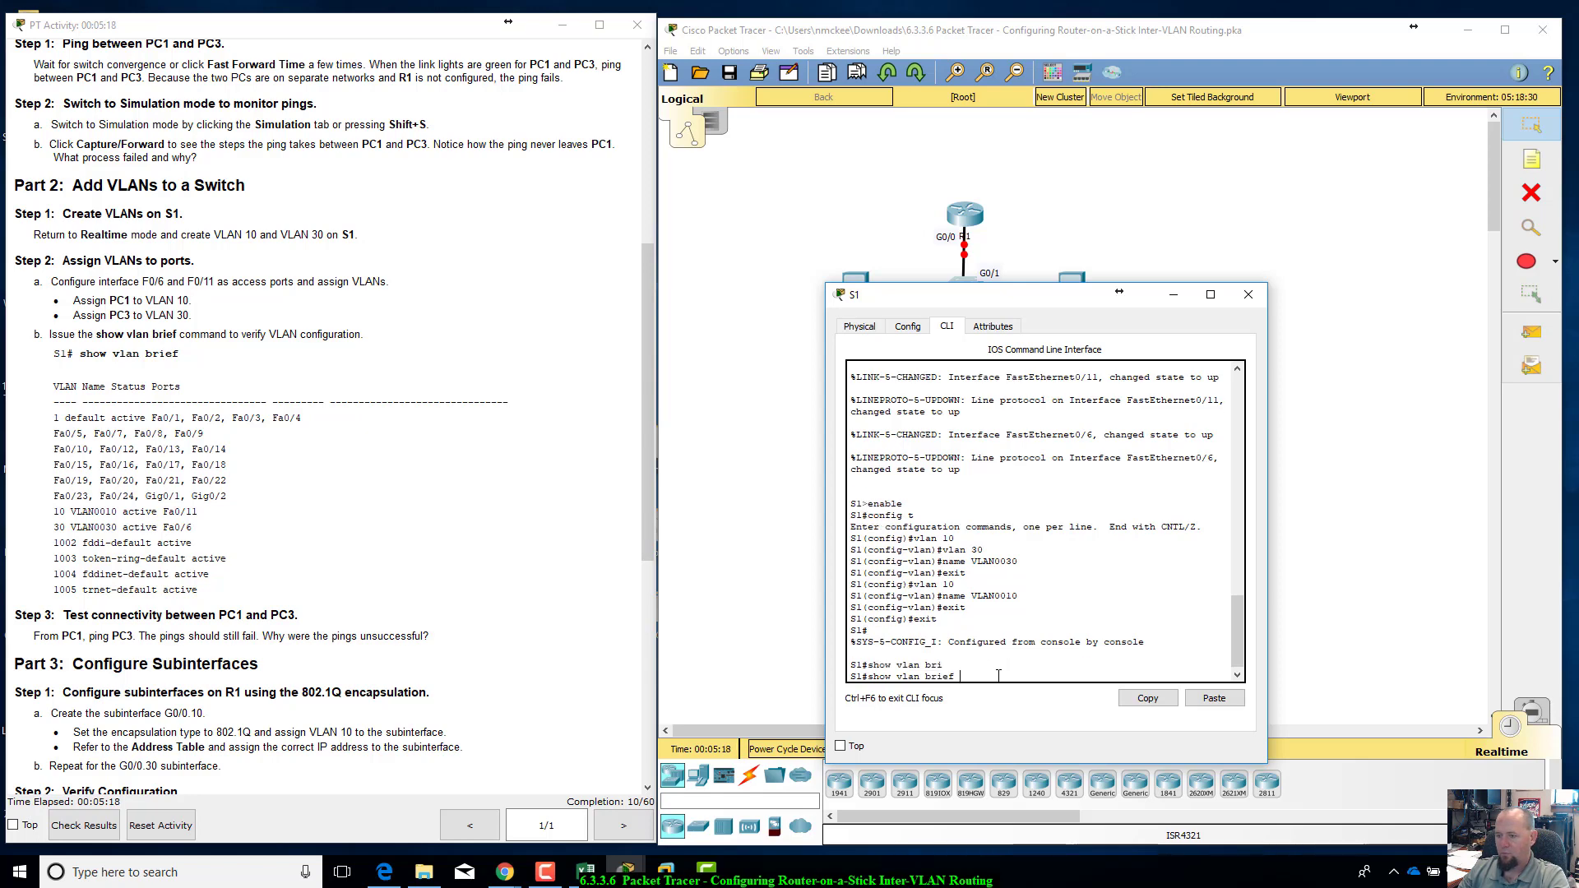
key(Return)
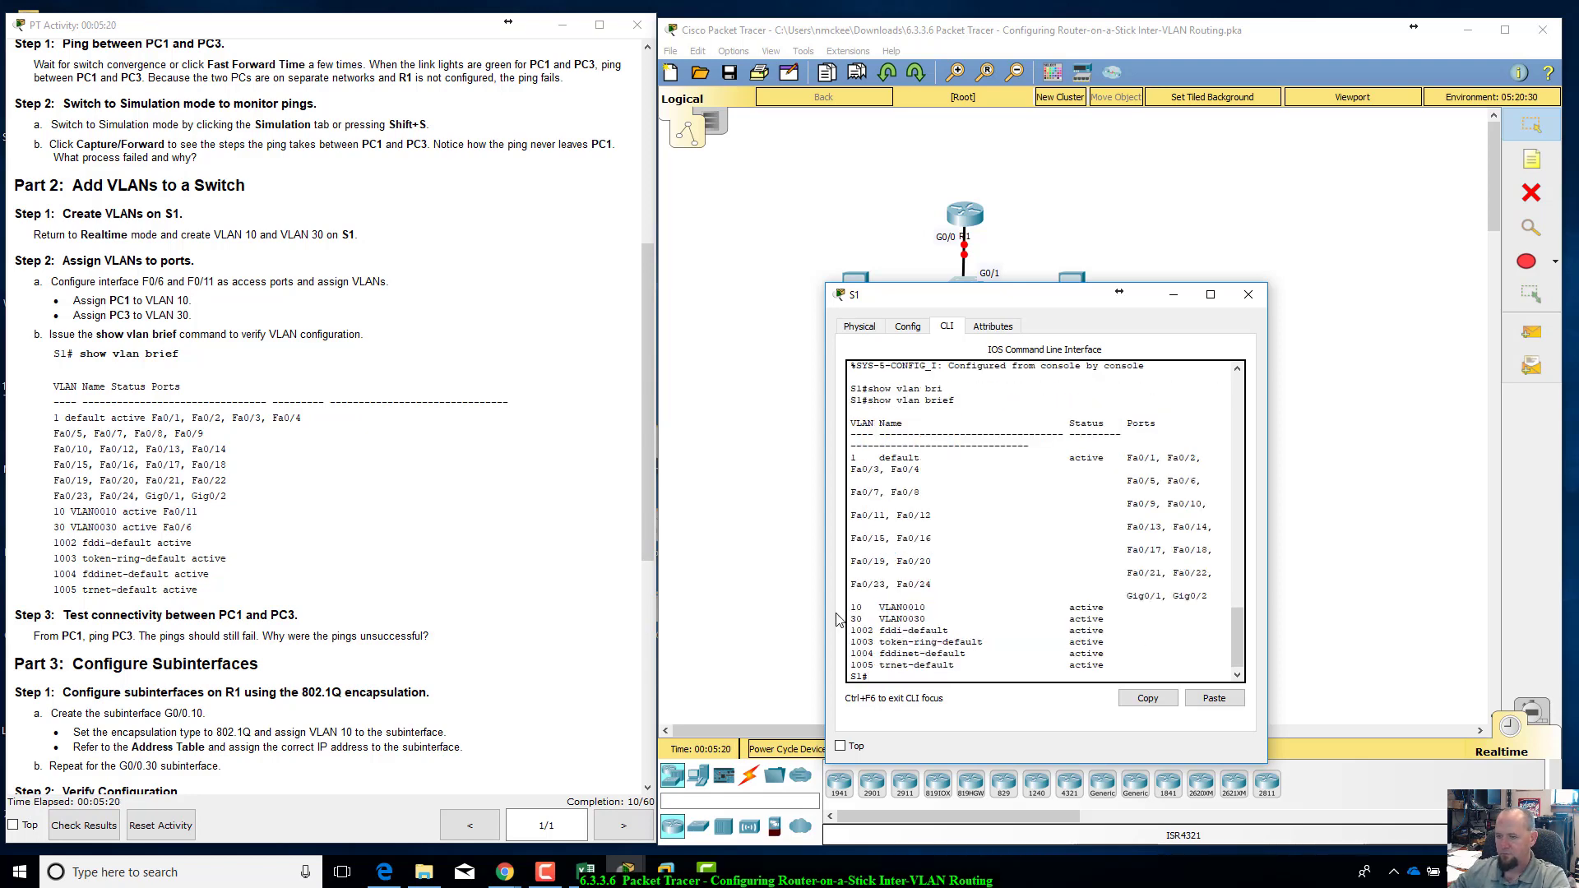
drag(855, 610, 1107, 621)
click(927, 655)
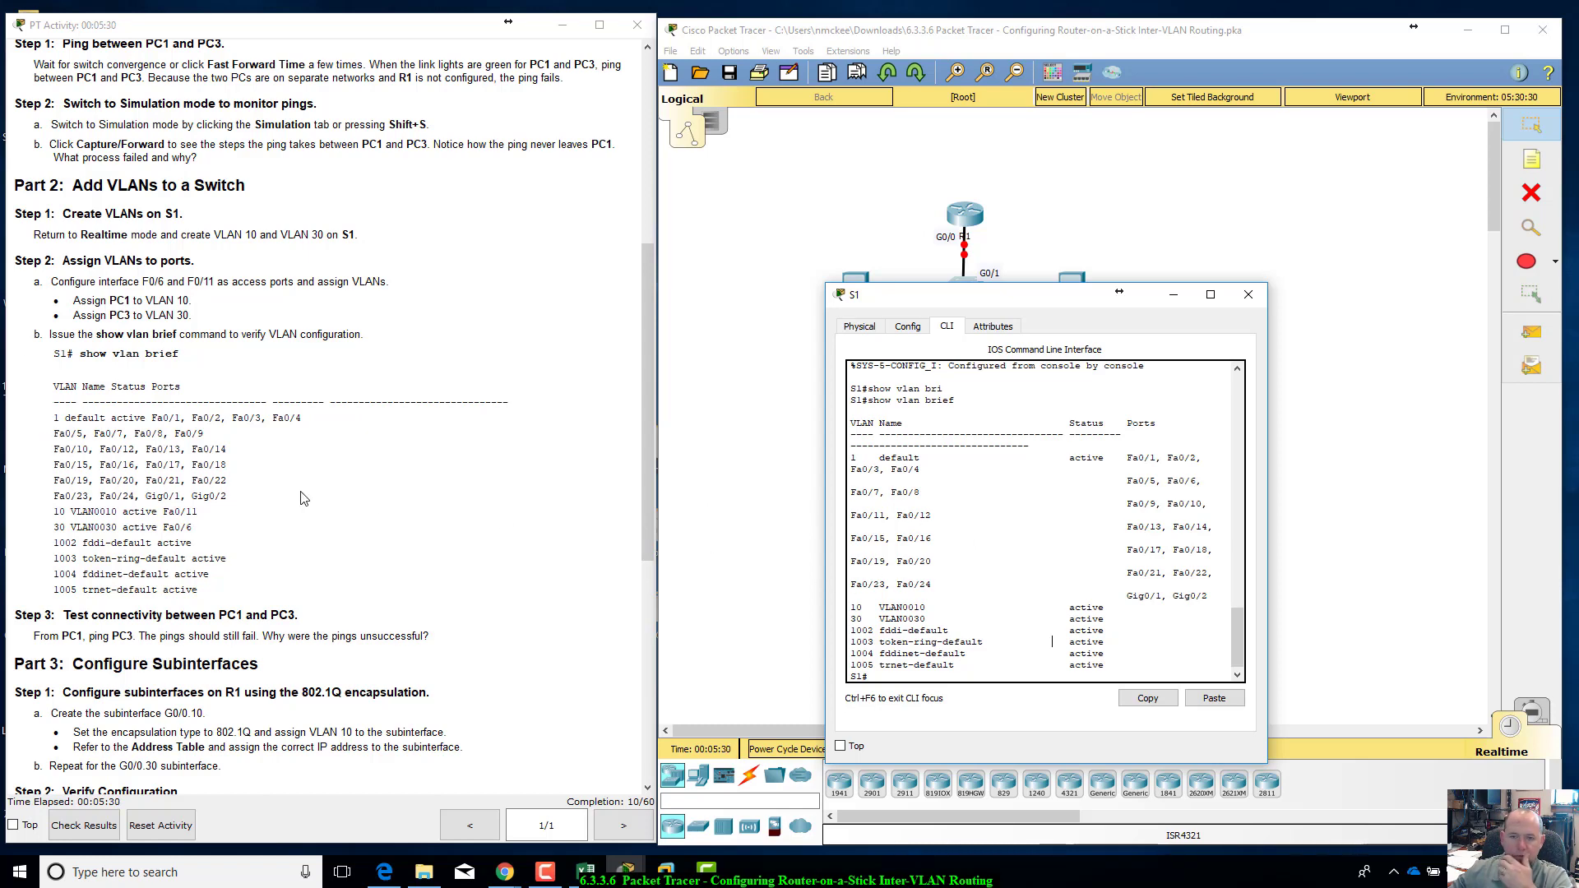
Step: Check the Part 2 connectivity test instructions and open the command prompt on PC1
scroll(301, 497, down, 4)
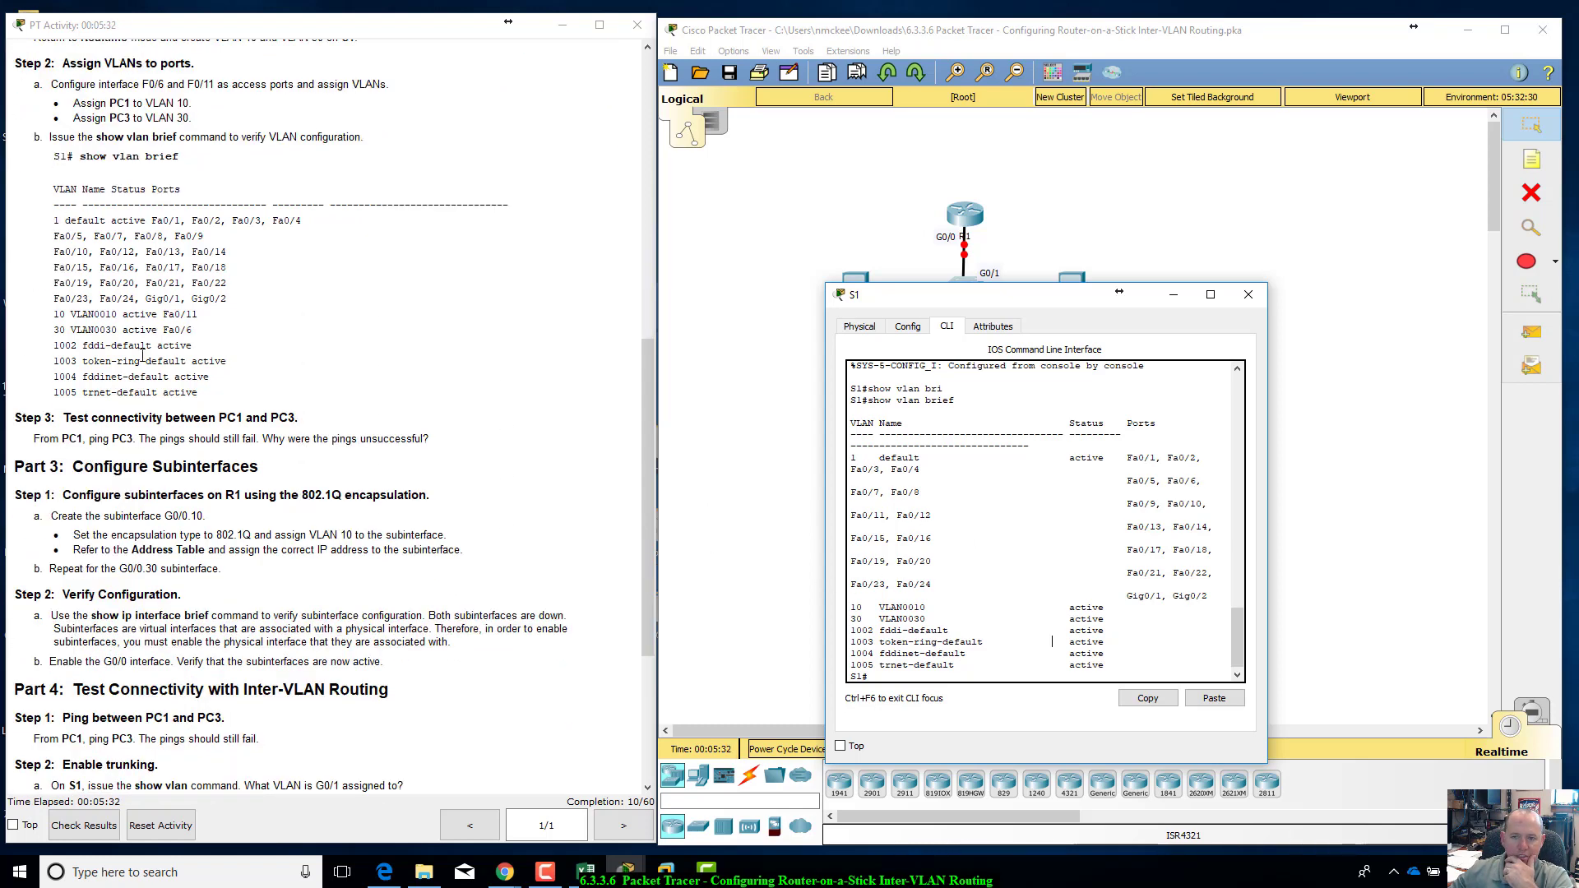
scroll(224, 438, down, 2)
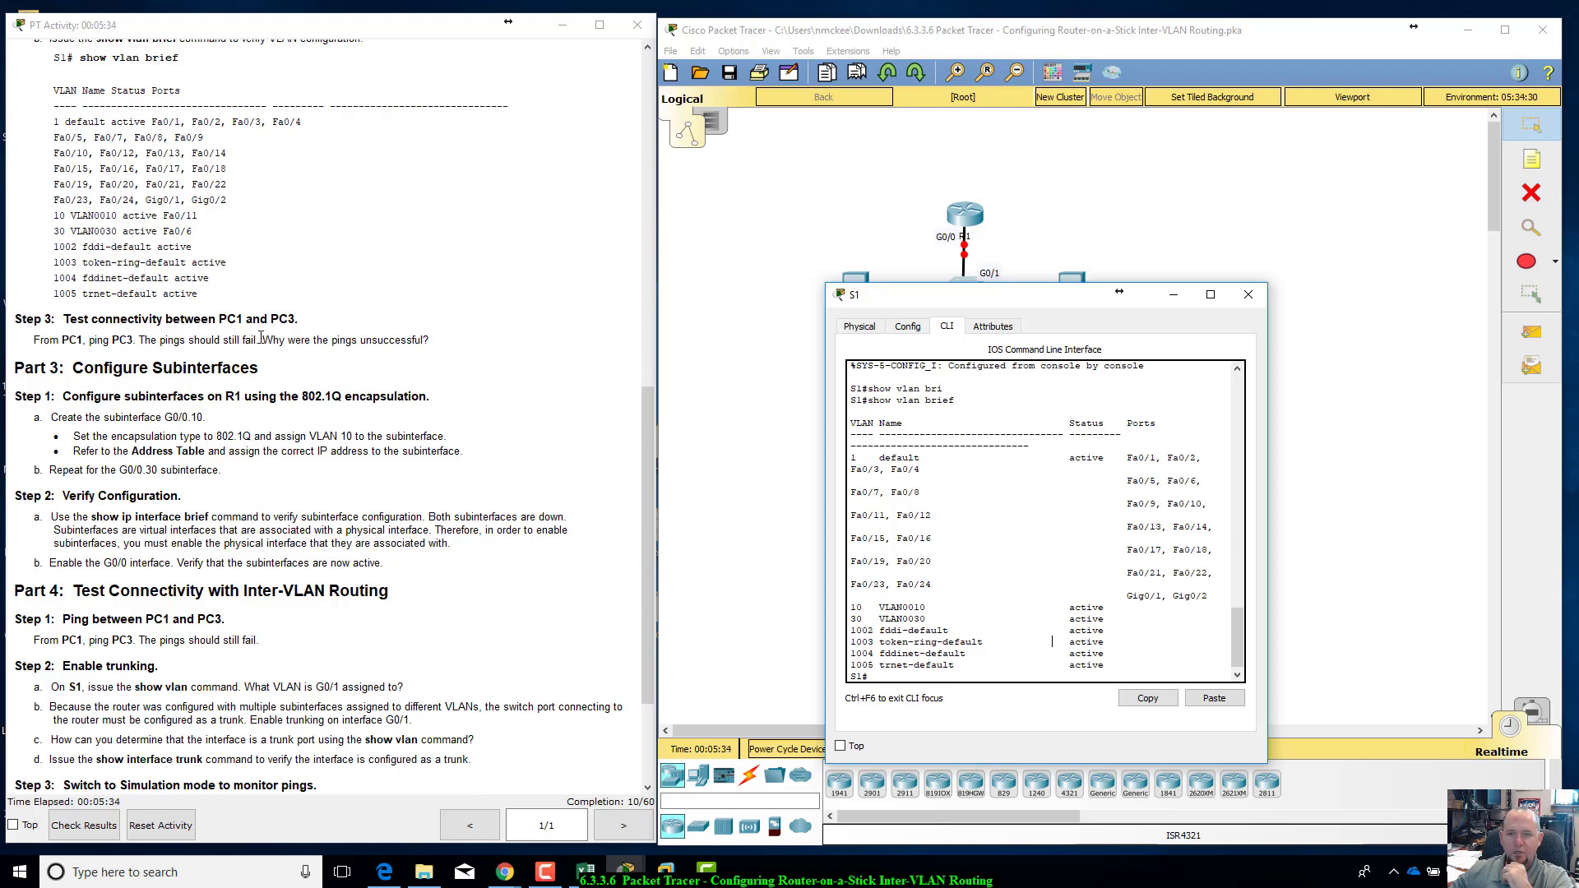
scroll(260, 338, up, 2)
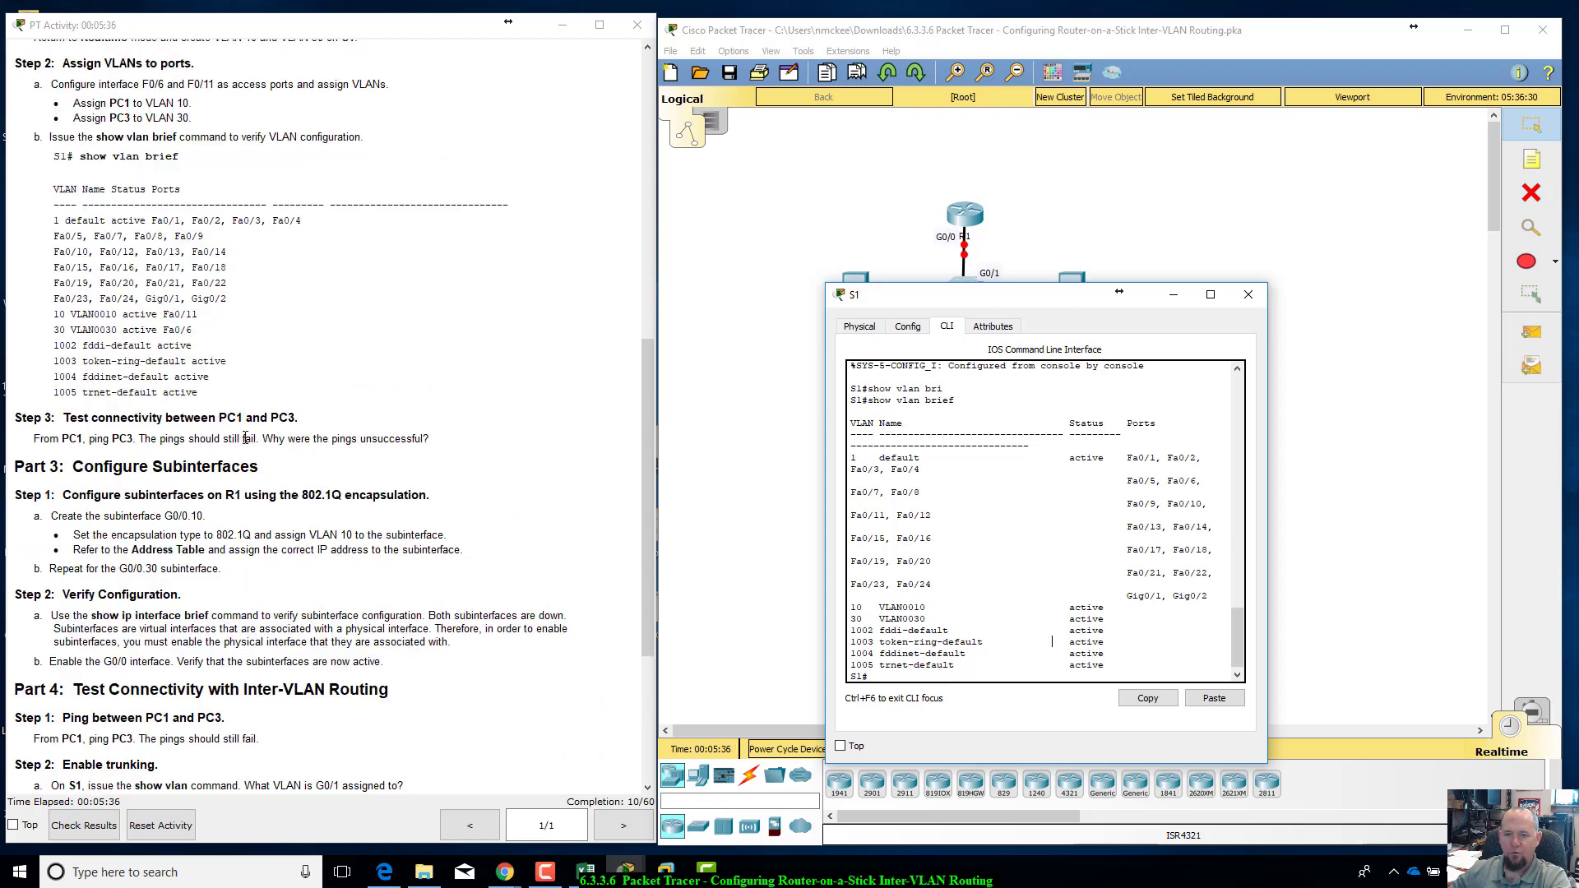
drag(1065, 299, 1225, 453)
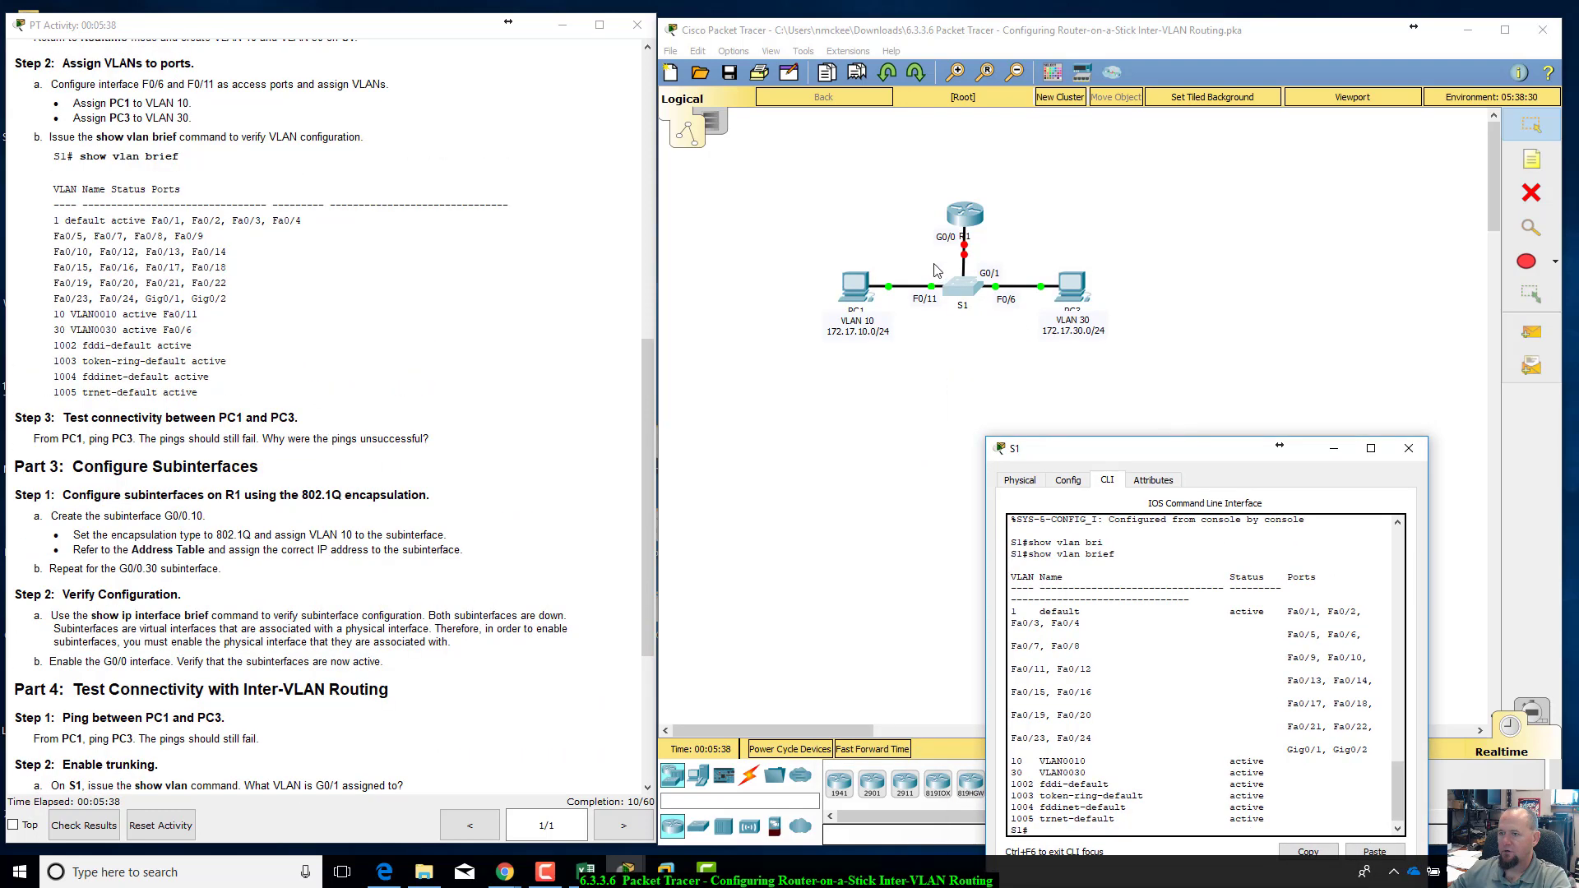
click(857, 285)
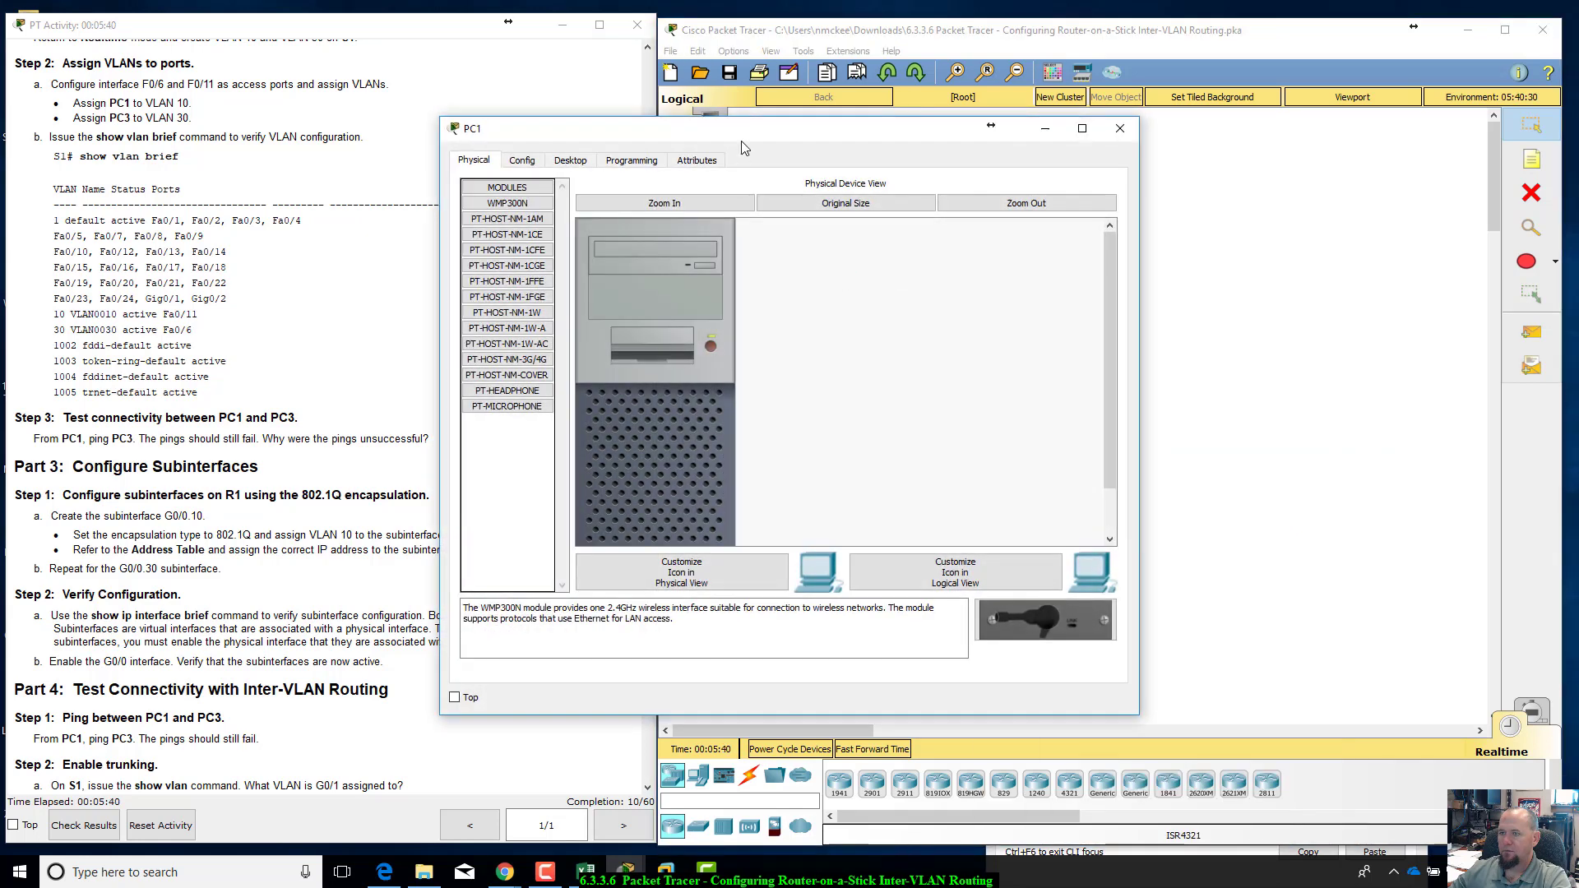
drag(744, 138, 1009, 385)
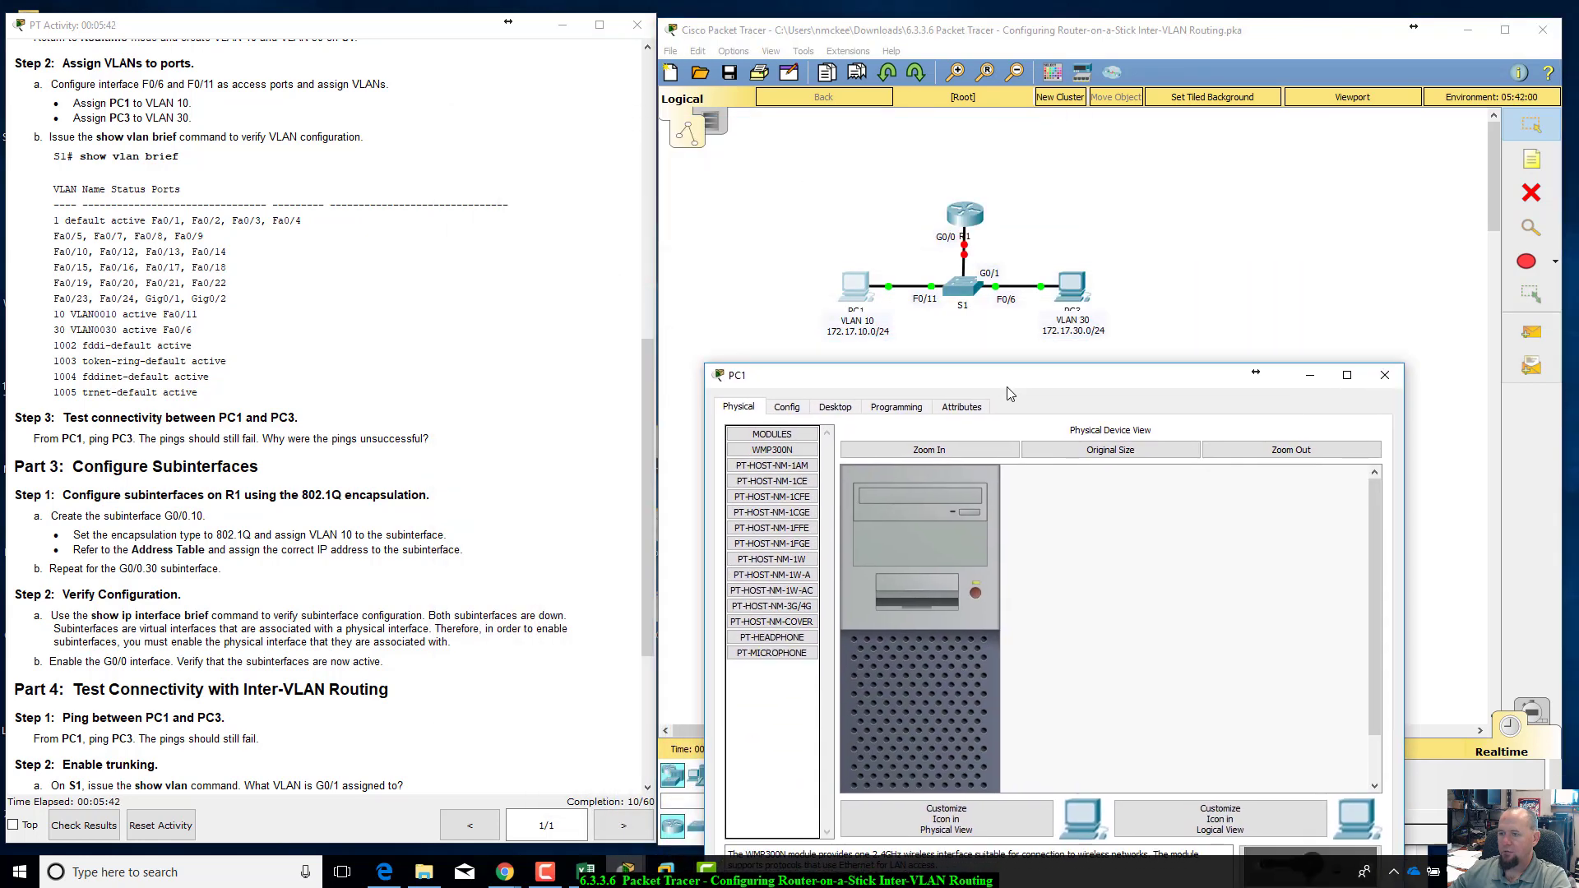
click(836, 408)
click(1205, 465)
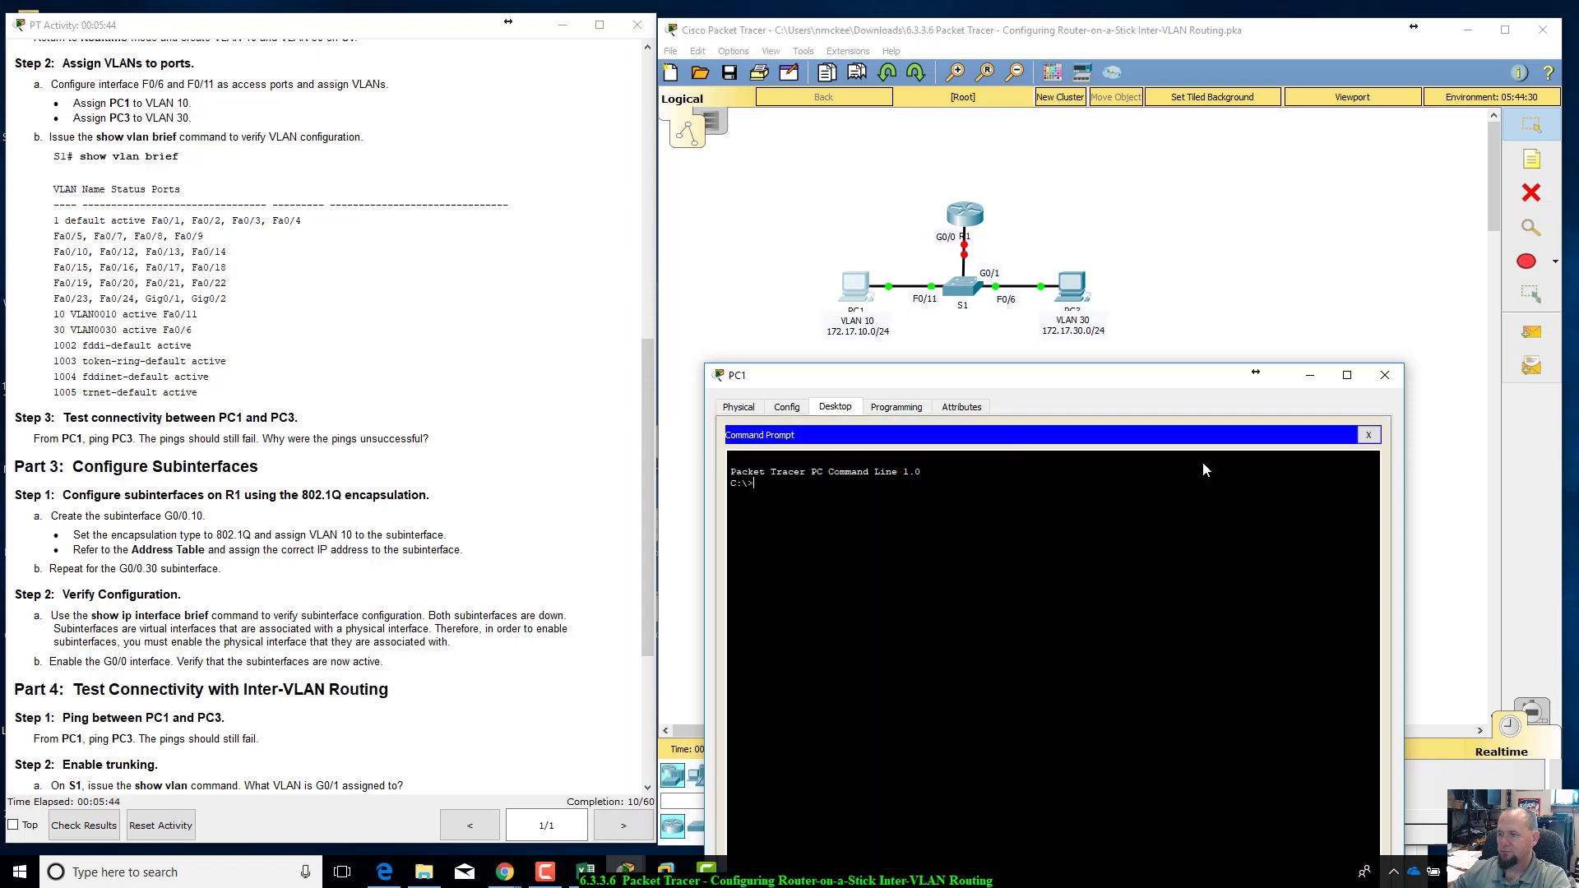
Step: Ping 172.17.30.10 from PC1, taking the target address from the Addressing Table, and close the PC1 window
text(ping)
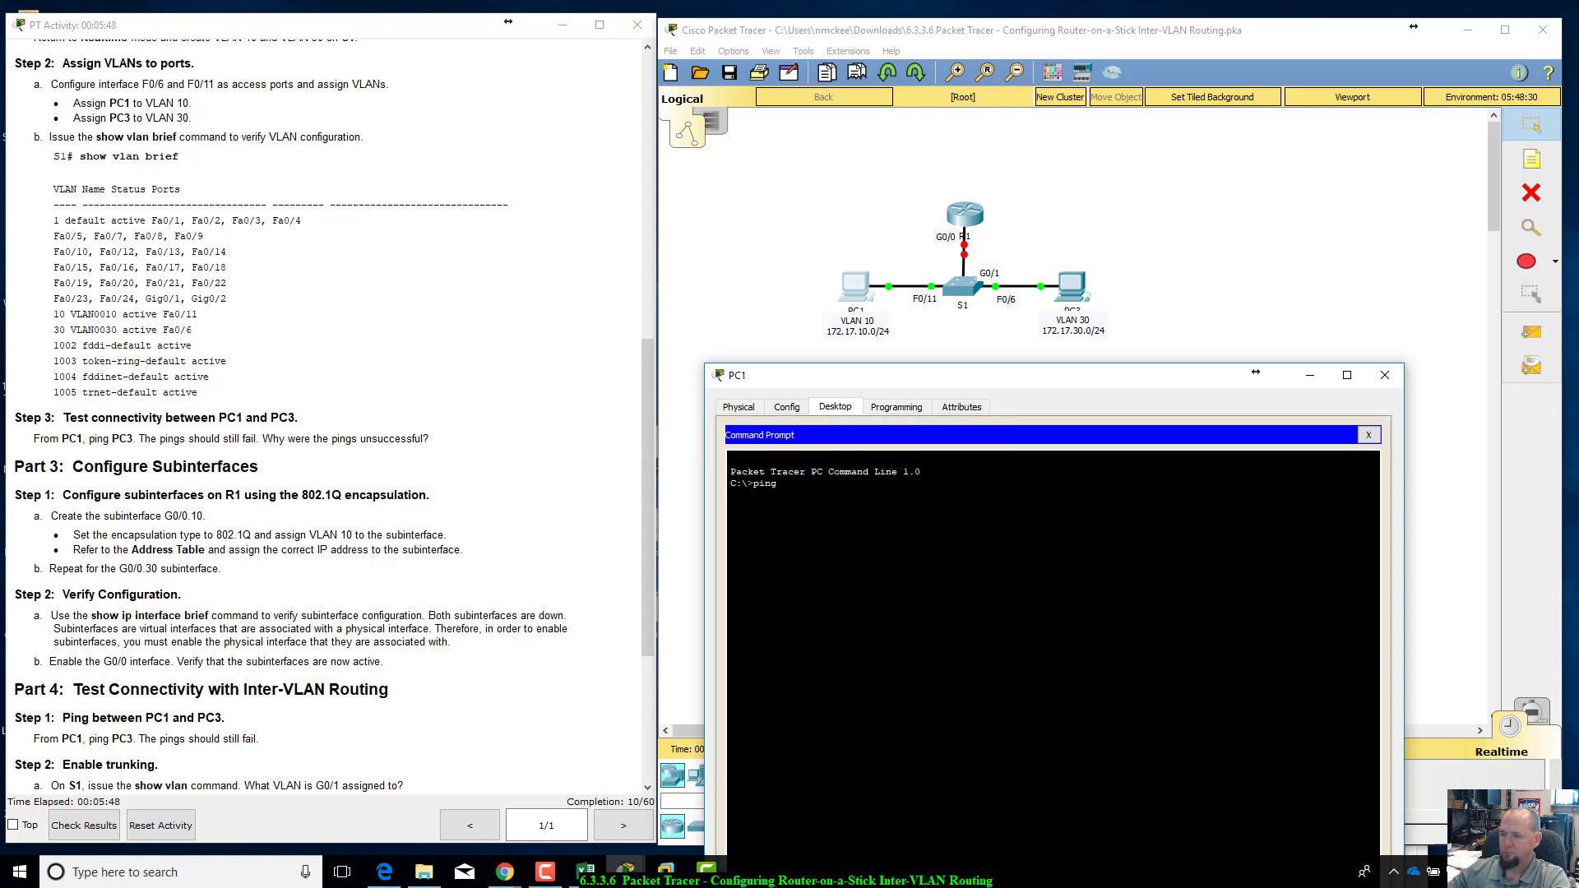
text( 1742)
key(BackSpace)
key(BackSpace)
key(BackSpace)
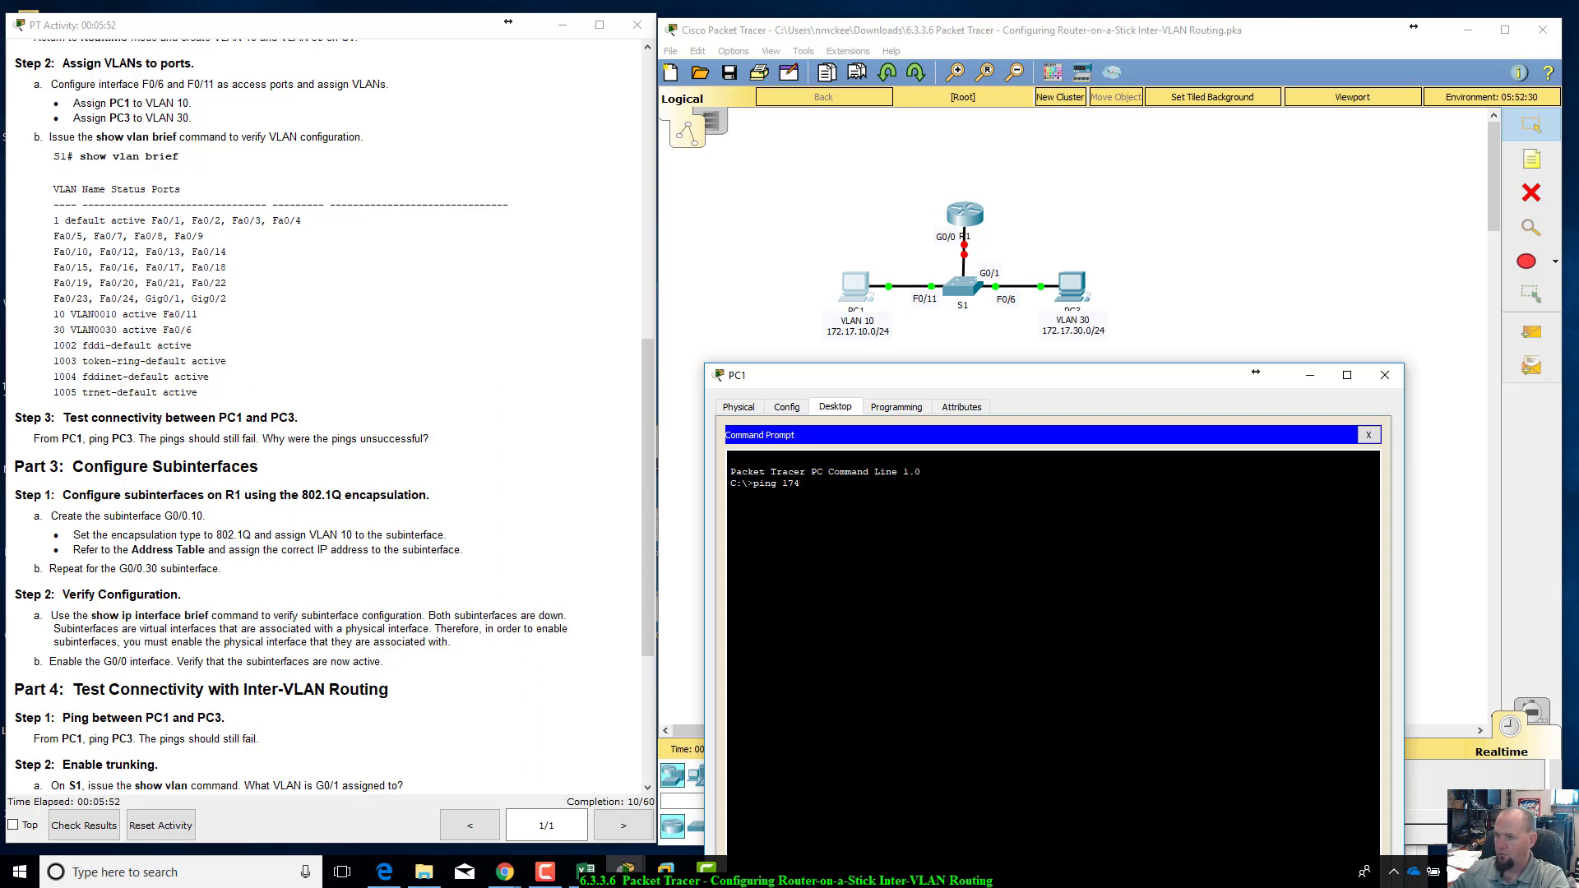
key(BackSpace)
scroll(497, 261, up, 7)
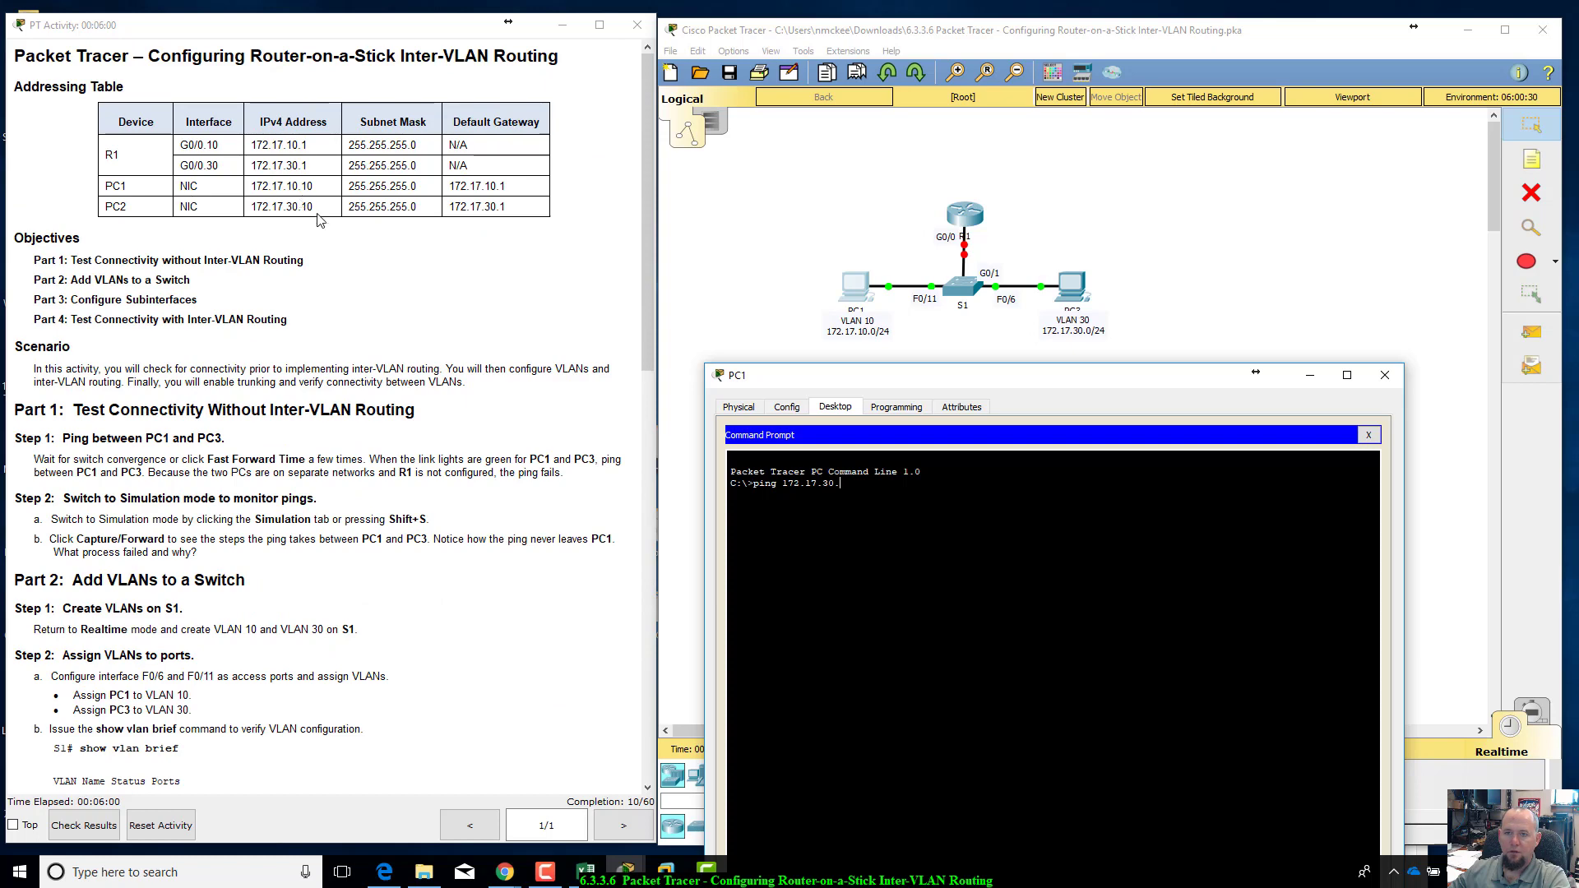
scroll(346, 258, down, 3)
scroll(353, 256, down, 2)
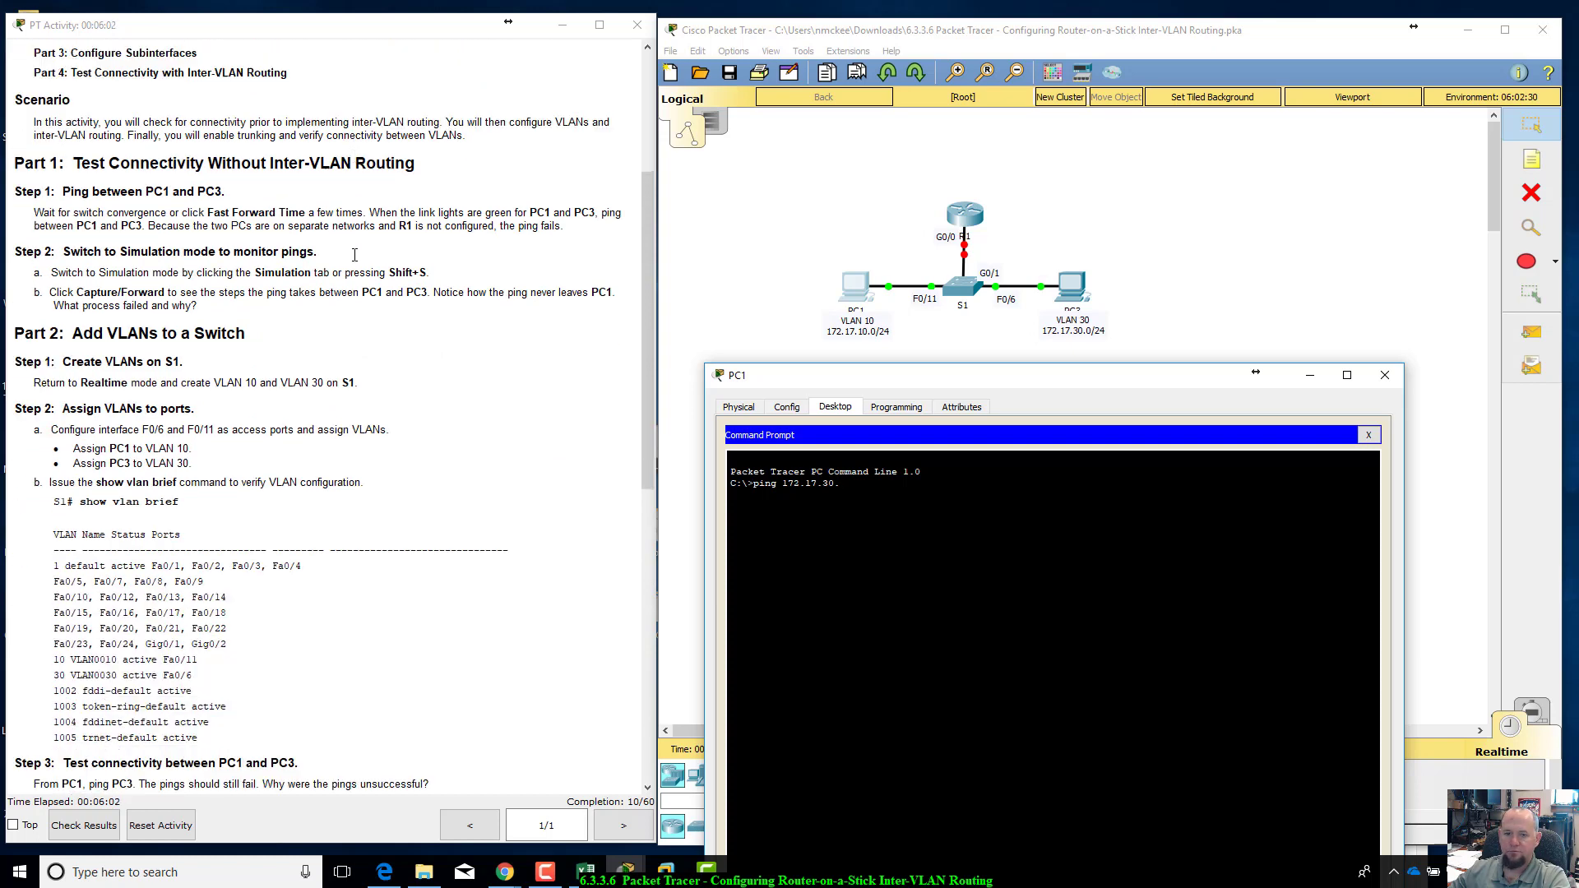
text(0)
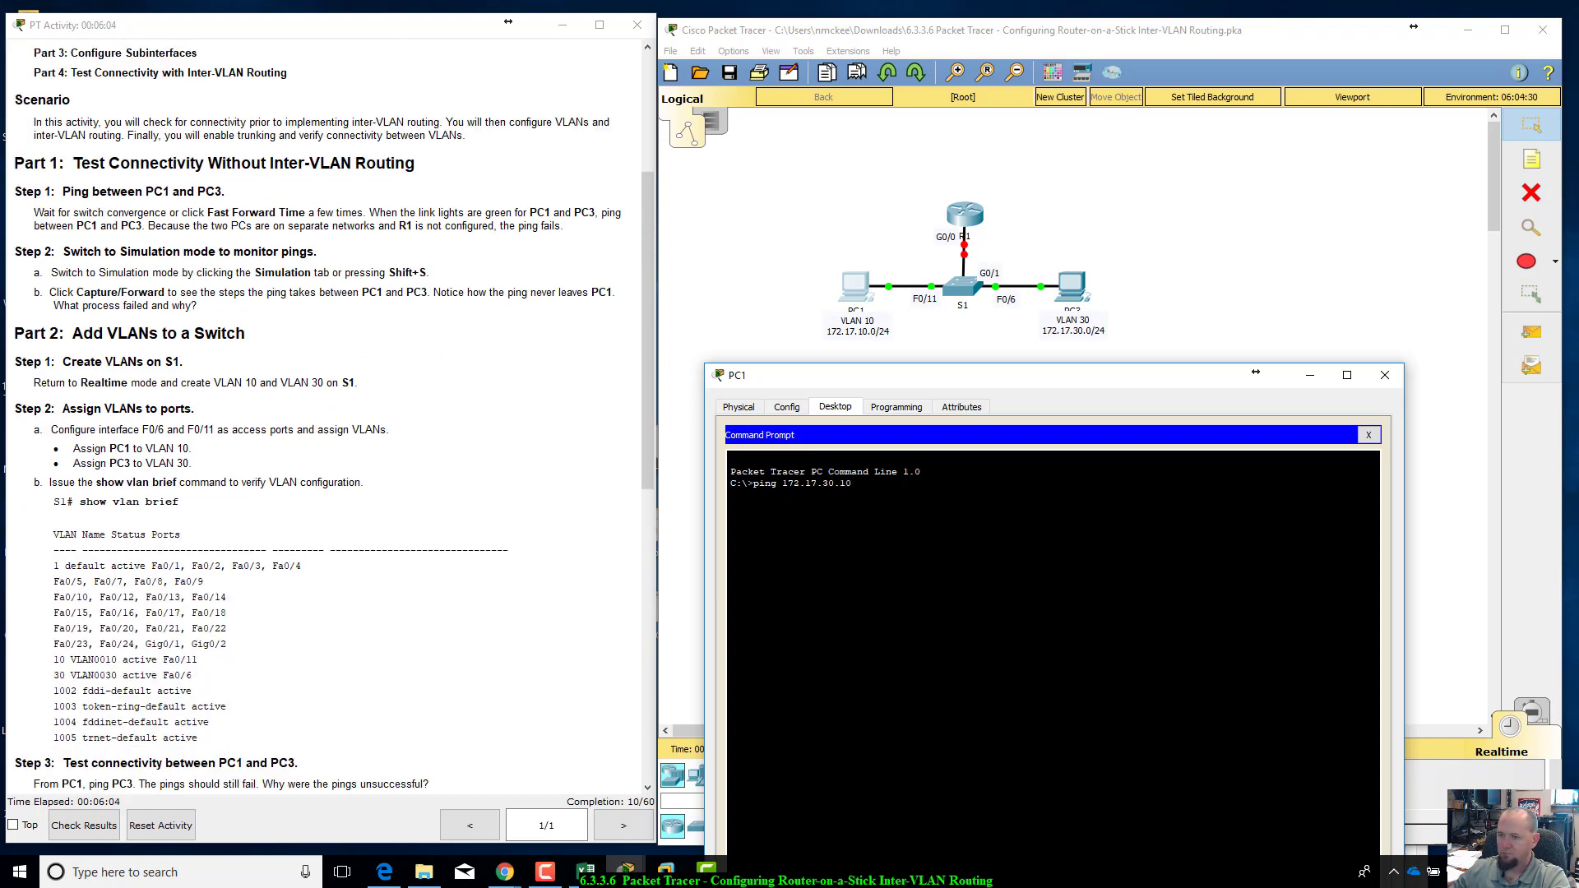
key(Return)
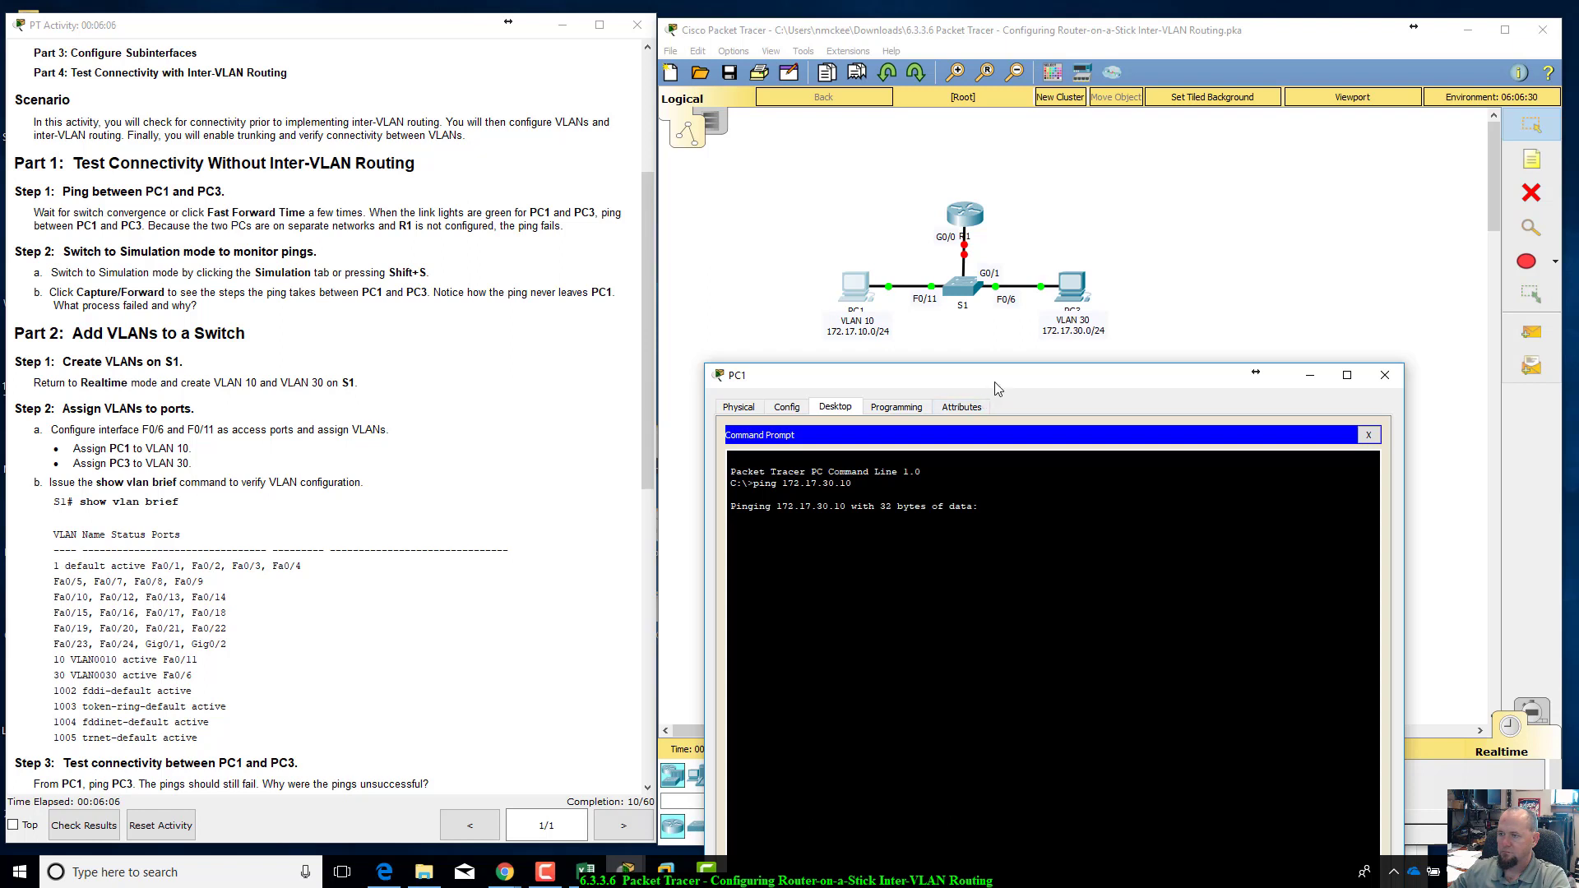
drag(993, 383, 1002, 375)
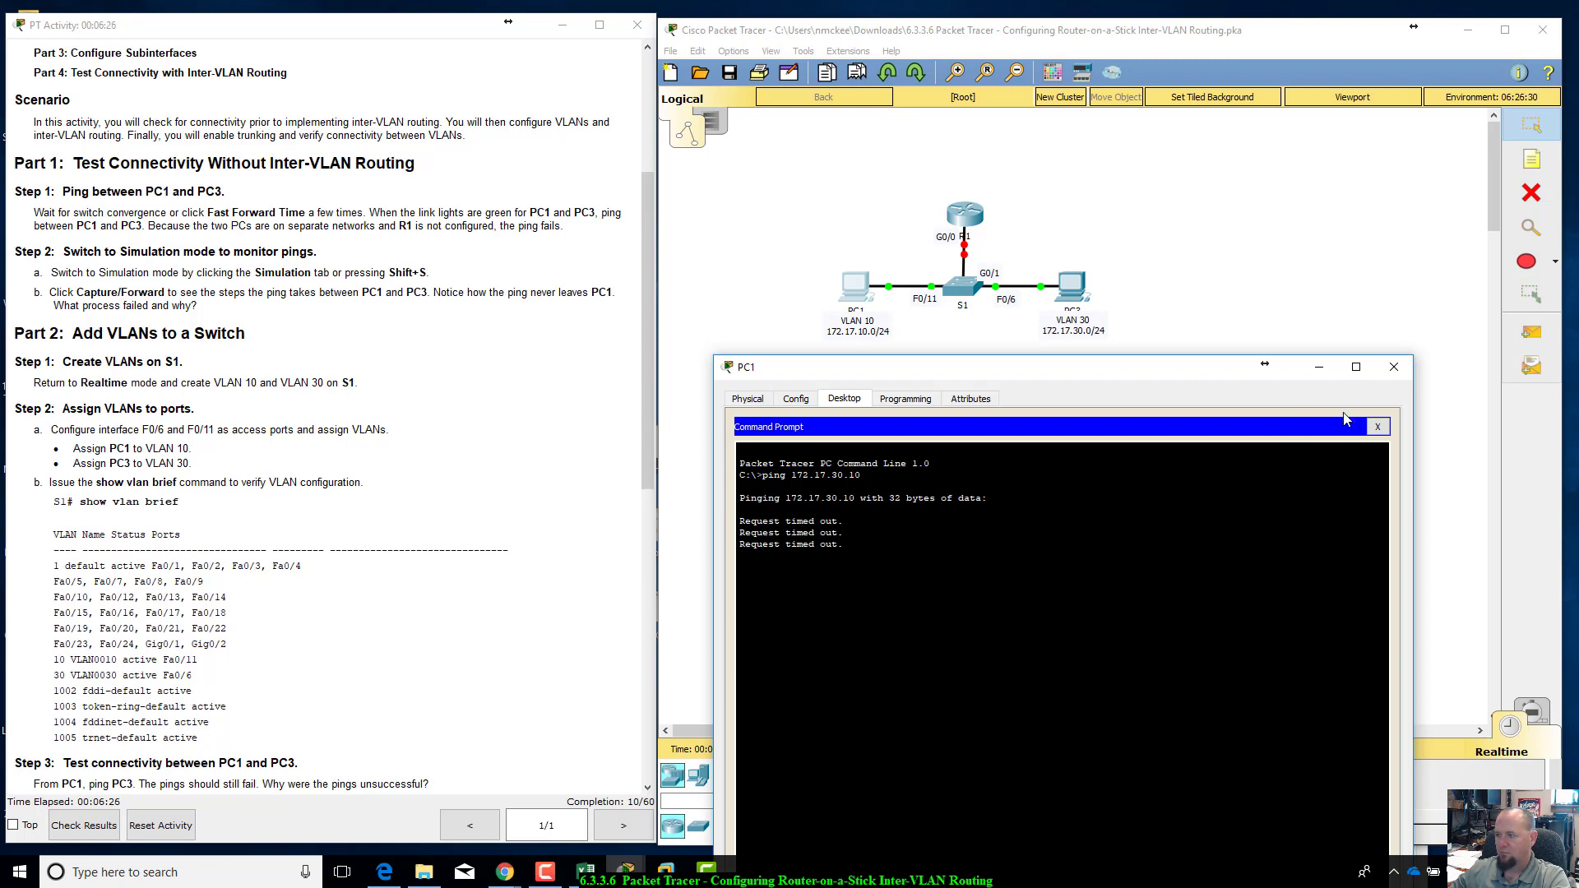
click(1378, 426)
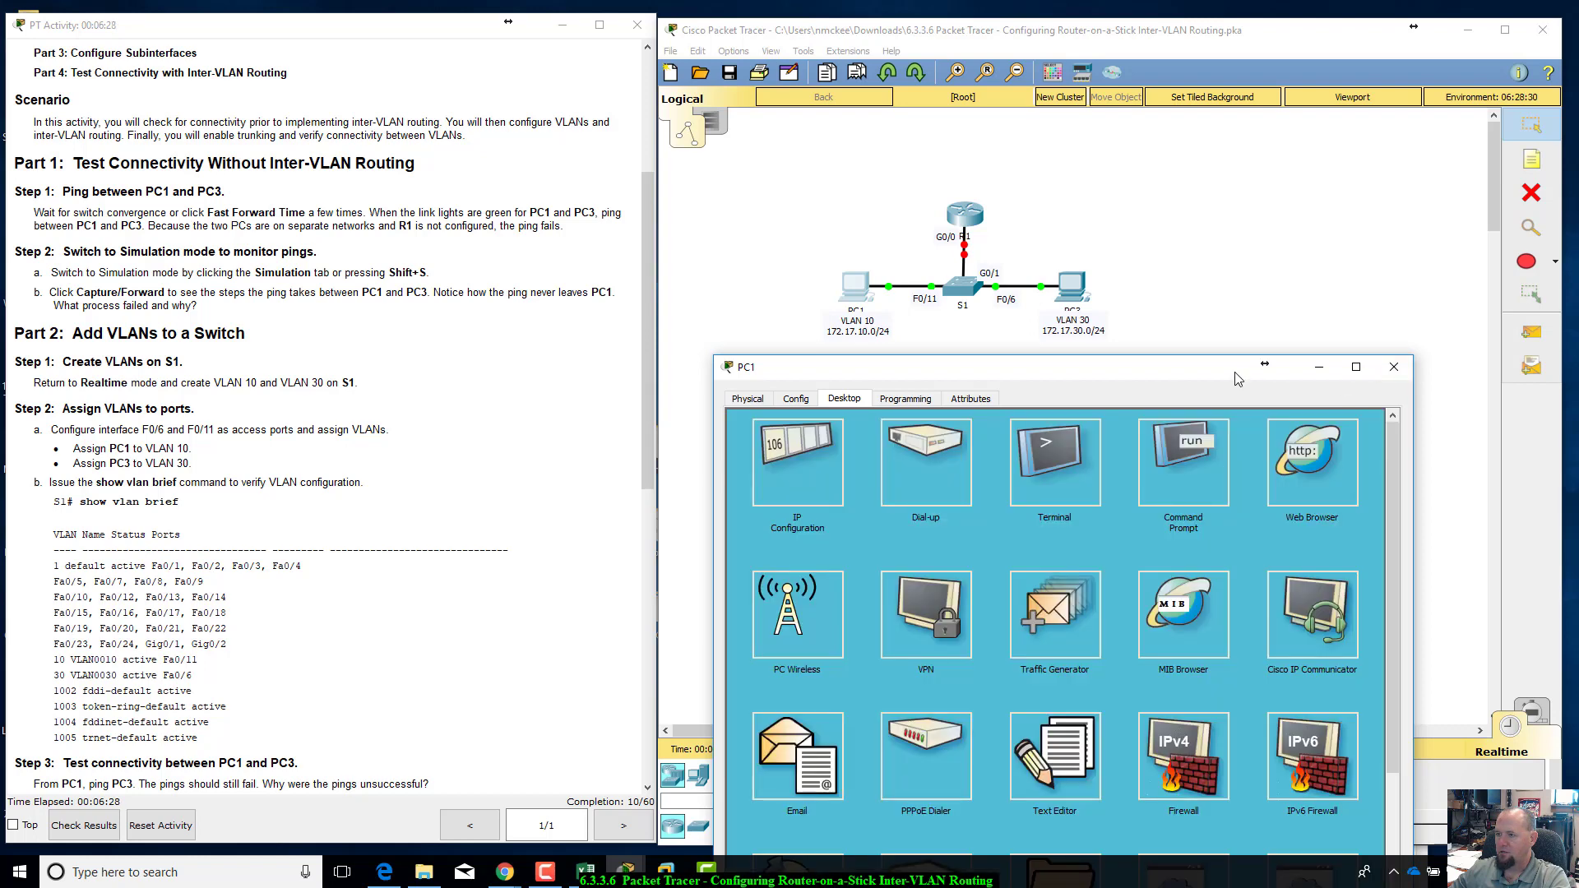
drag(1240, 377, 1262, 381)
click(1416, 372)
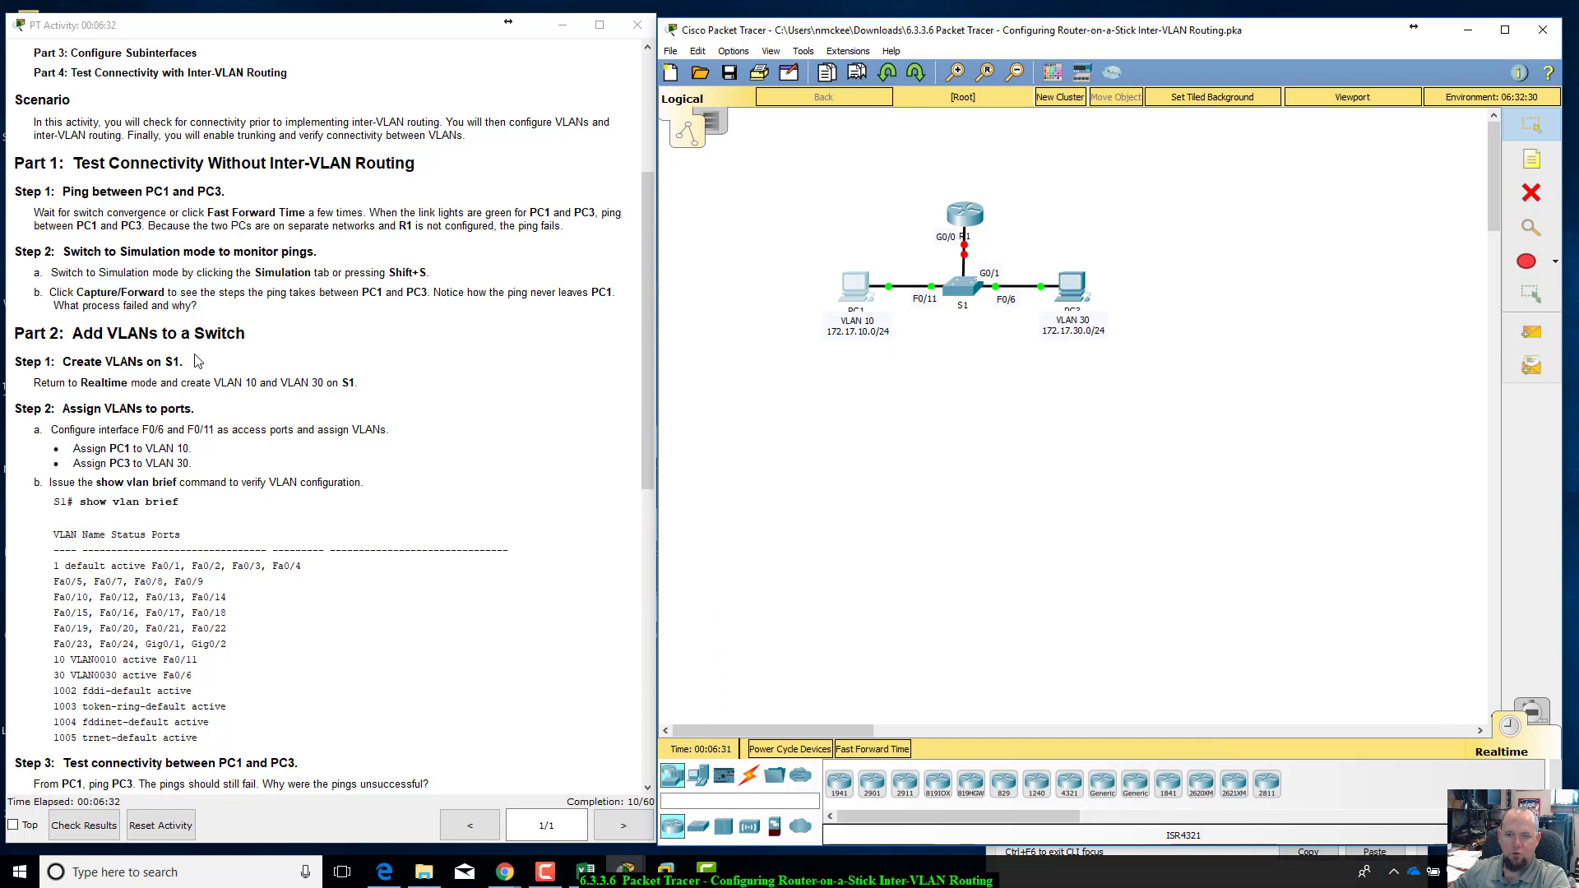
Step: Review the Part 2 instructions on assigning VLANs to ports and bring up the S1 command line beside the topology
drag(194, 384, 368, 386)
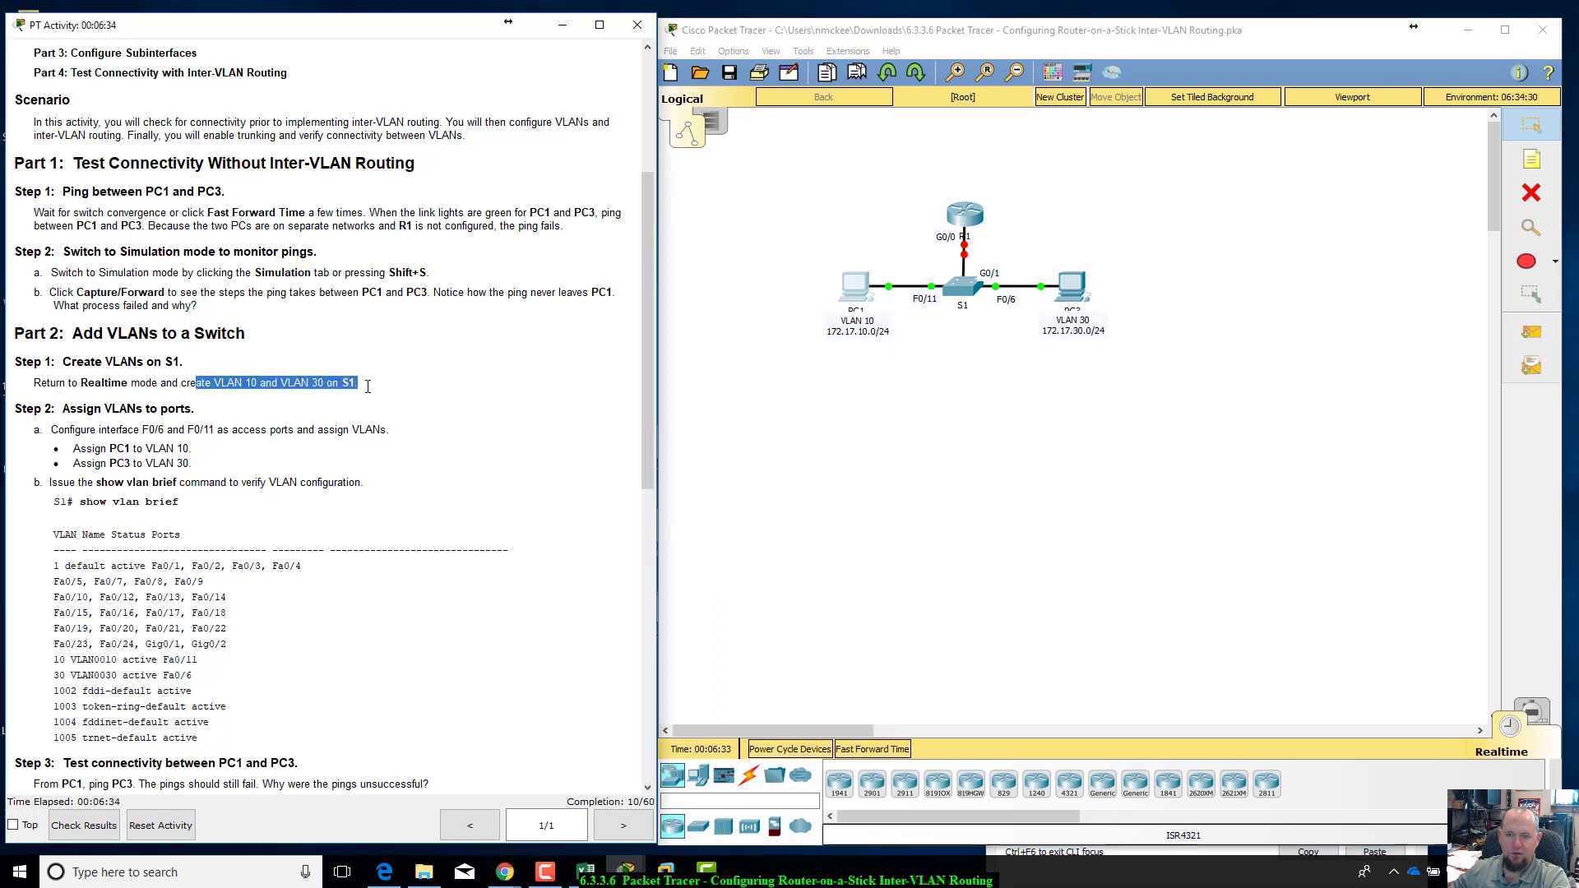
click(319, 420)
drag(22, 409, 223, 400)
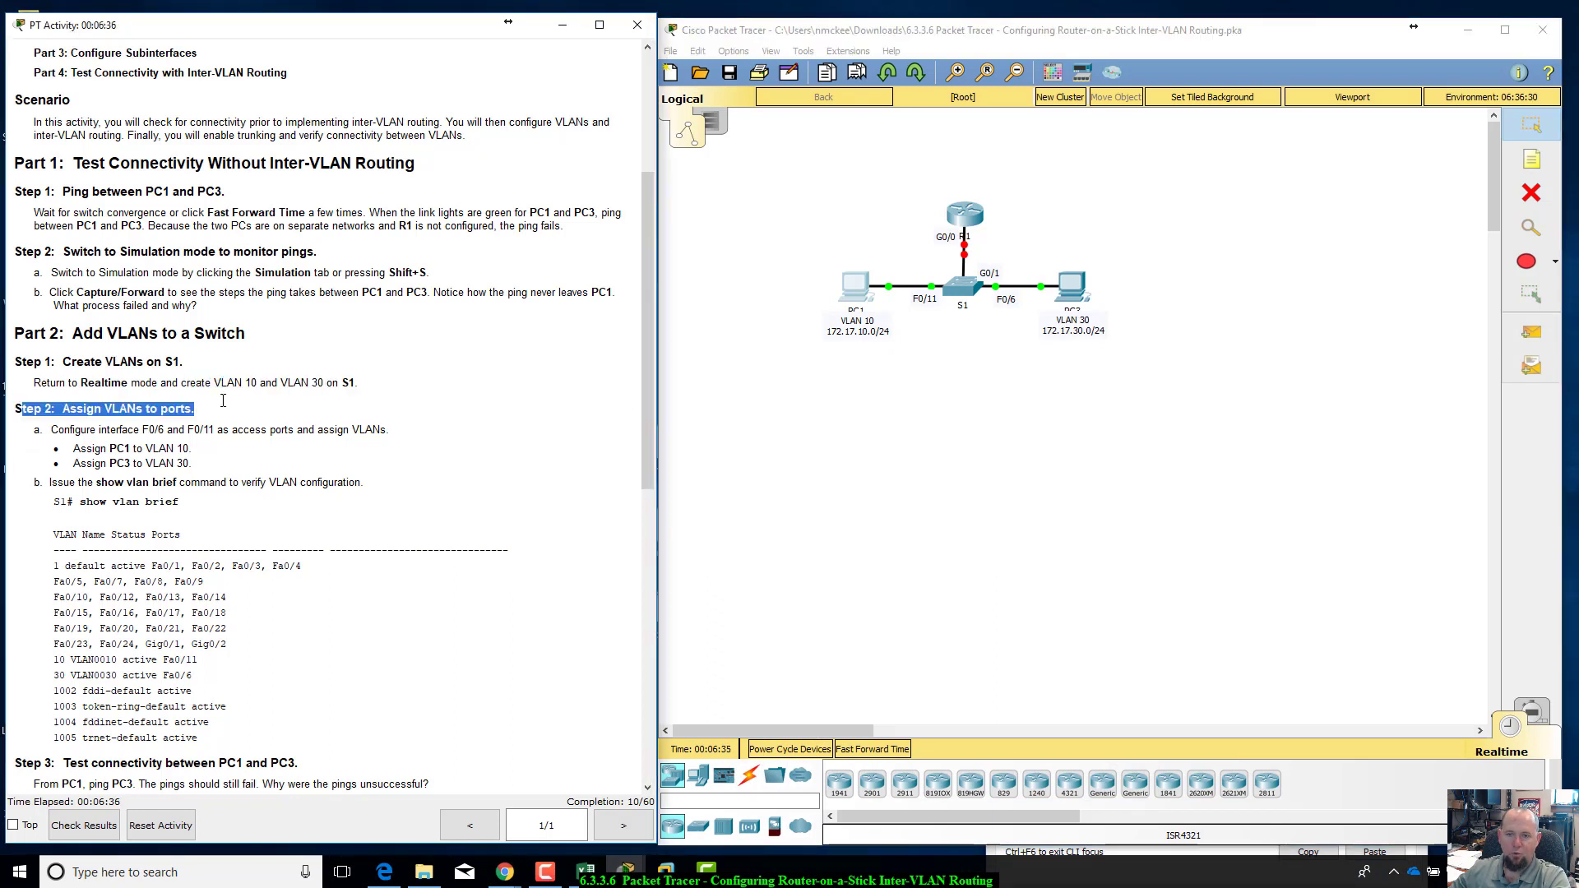
drag(386, 413, 396, 448)
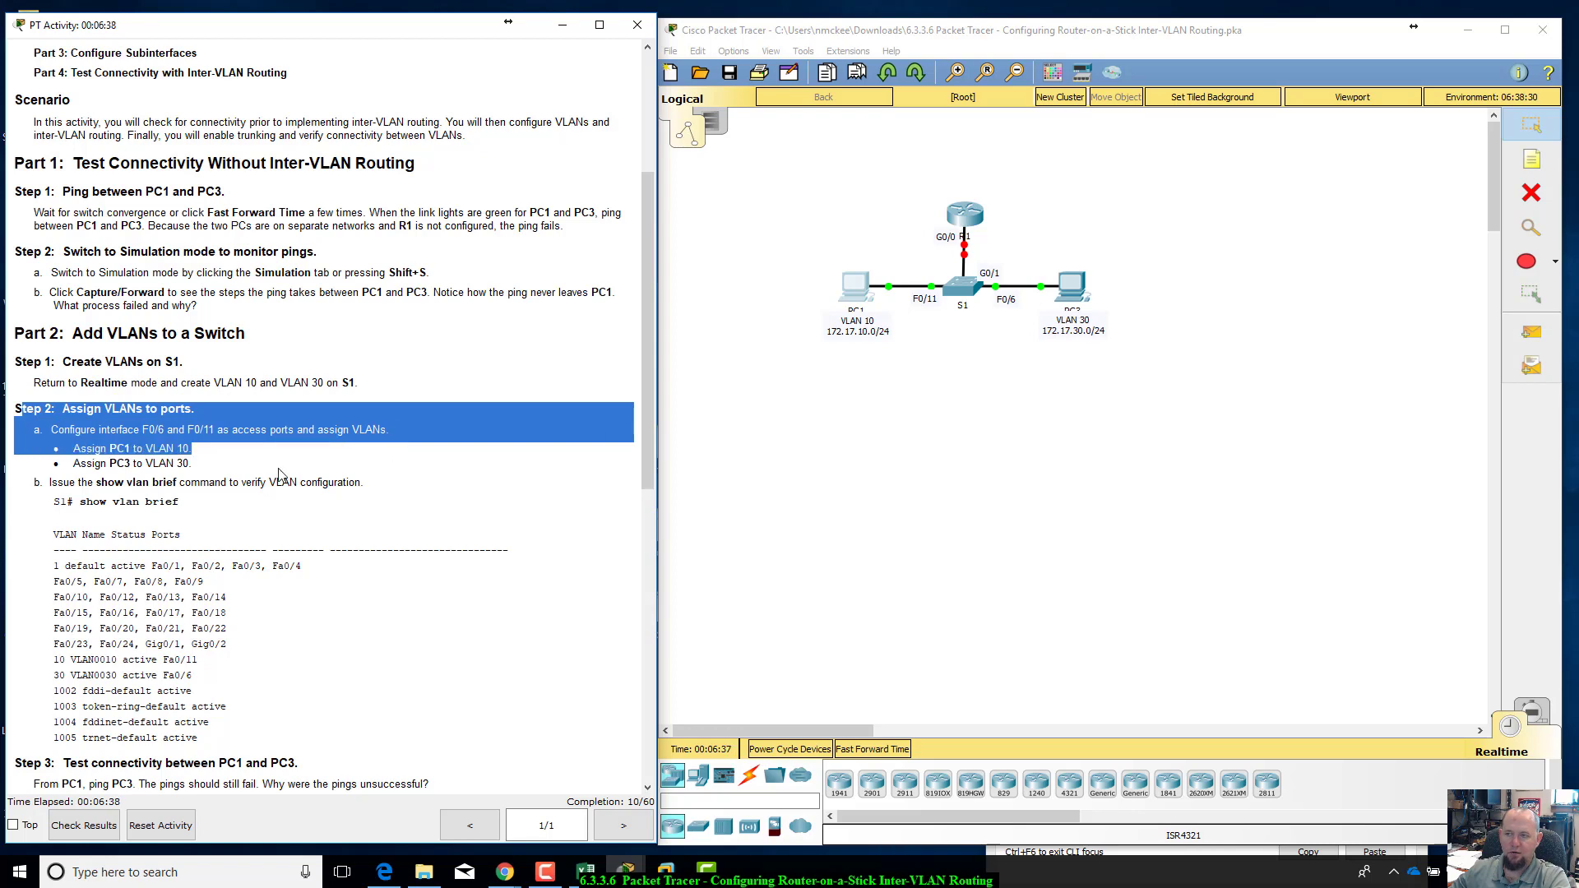
click(278, 476)
click(964, 292)
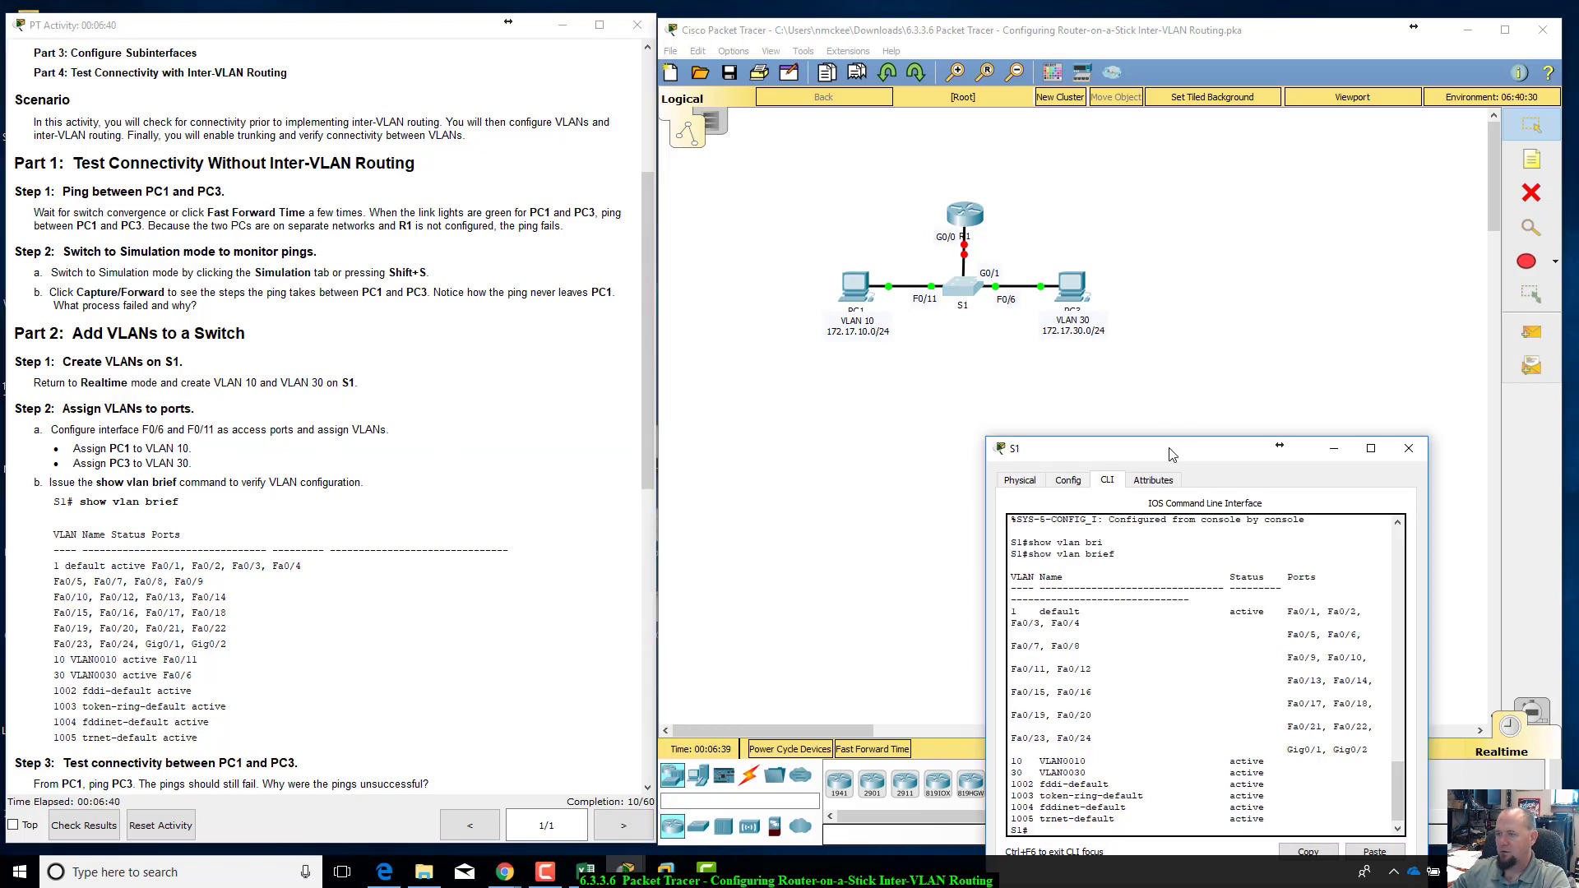
drag(1172, 454, 991, 249)
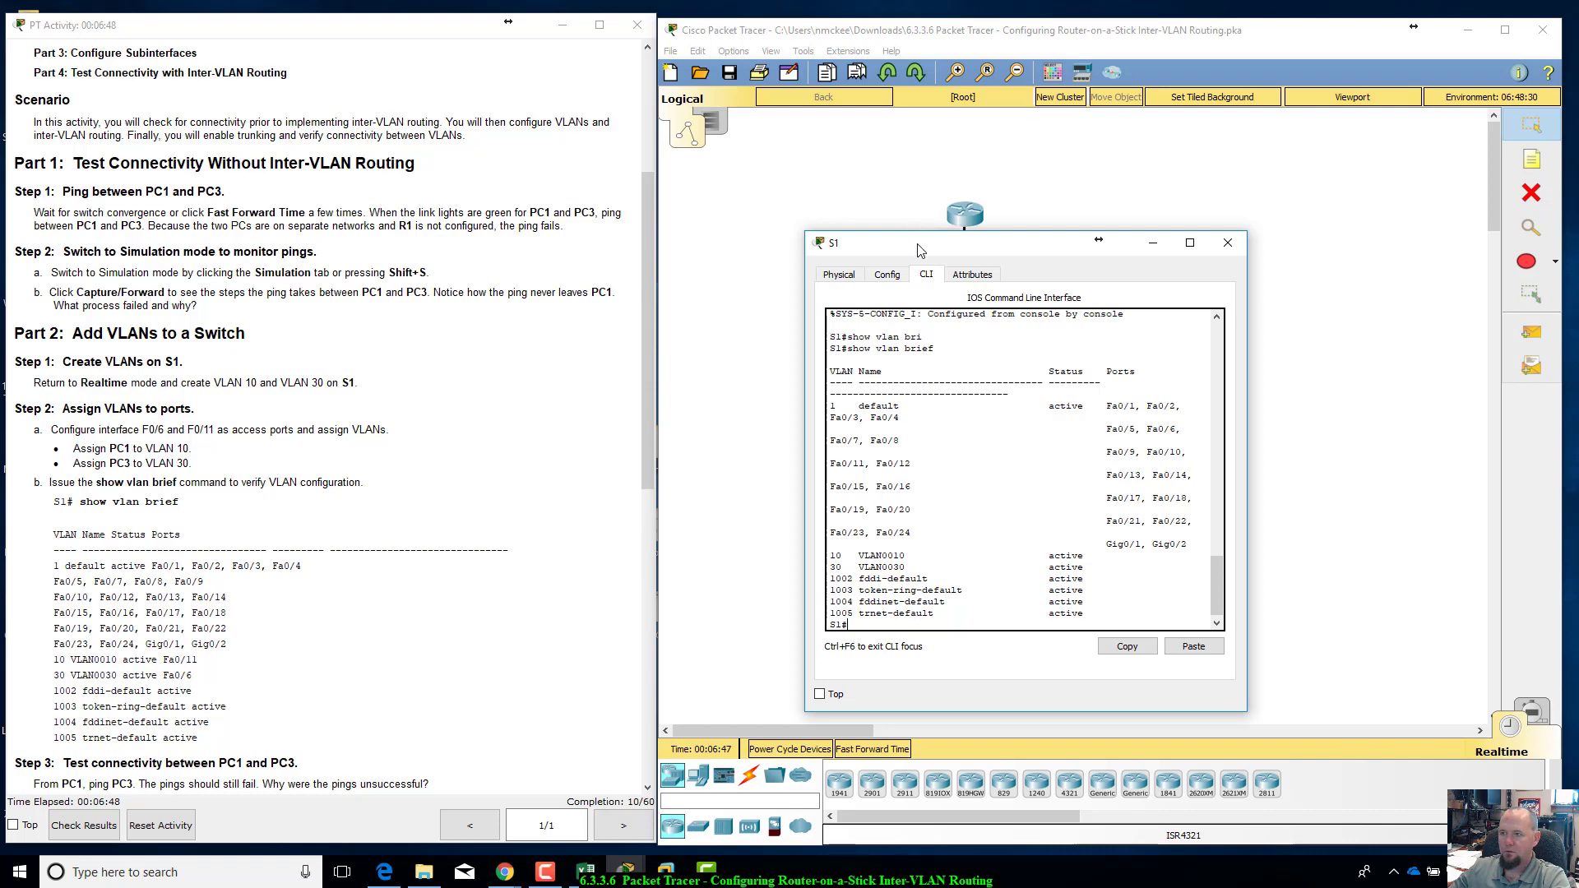
drag(919, 250, 919, 364)
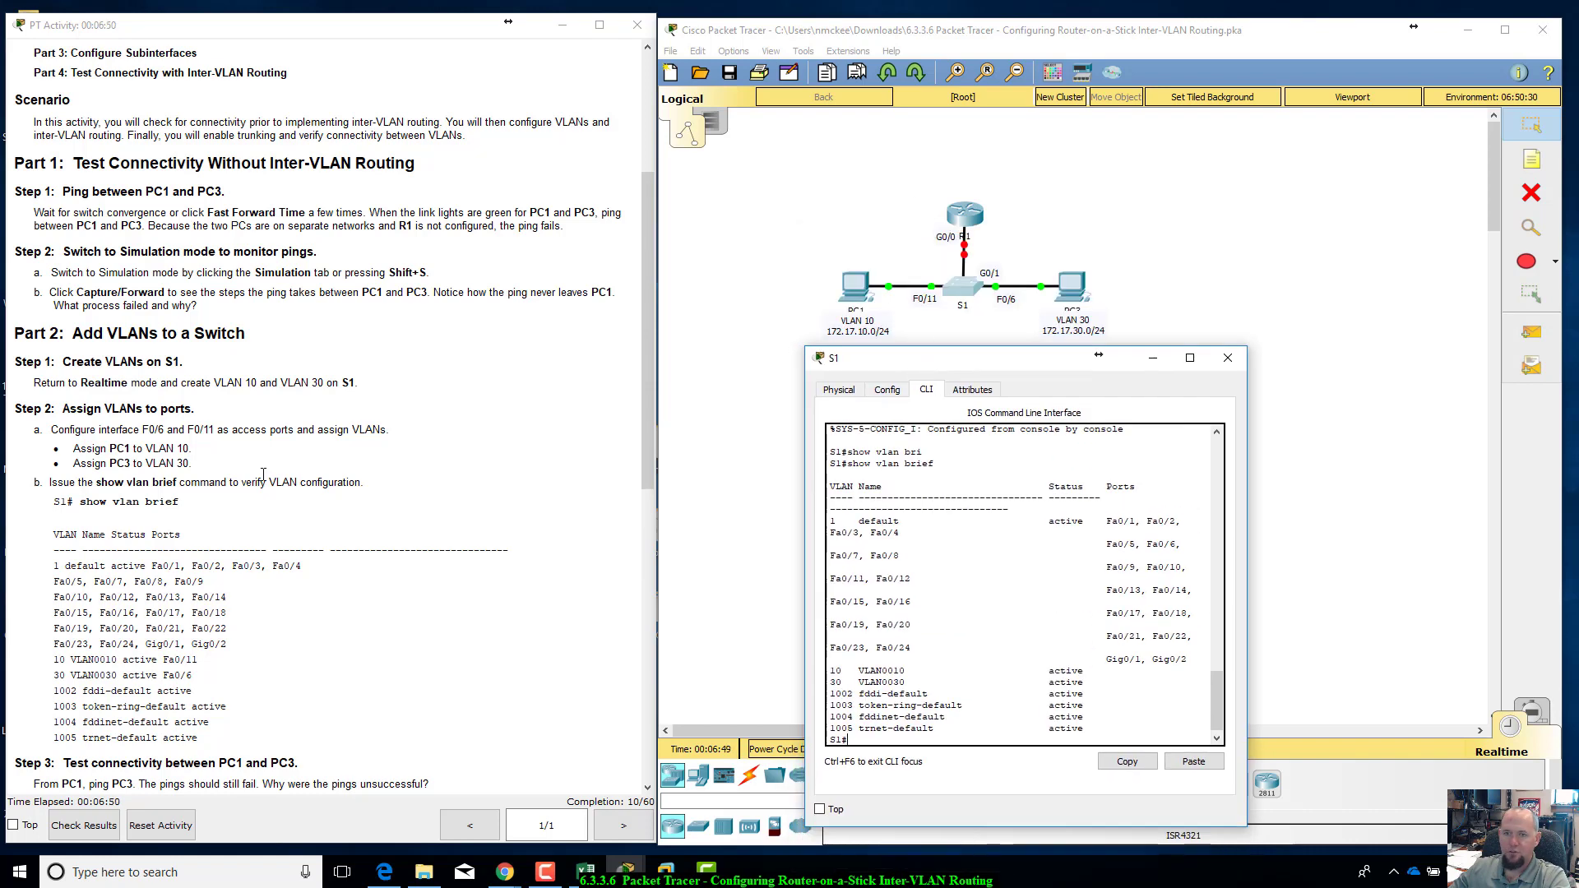
scroll(263, 475, up, 3)
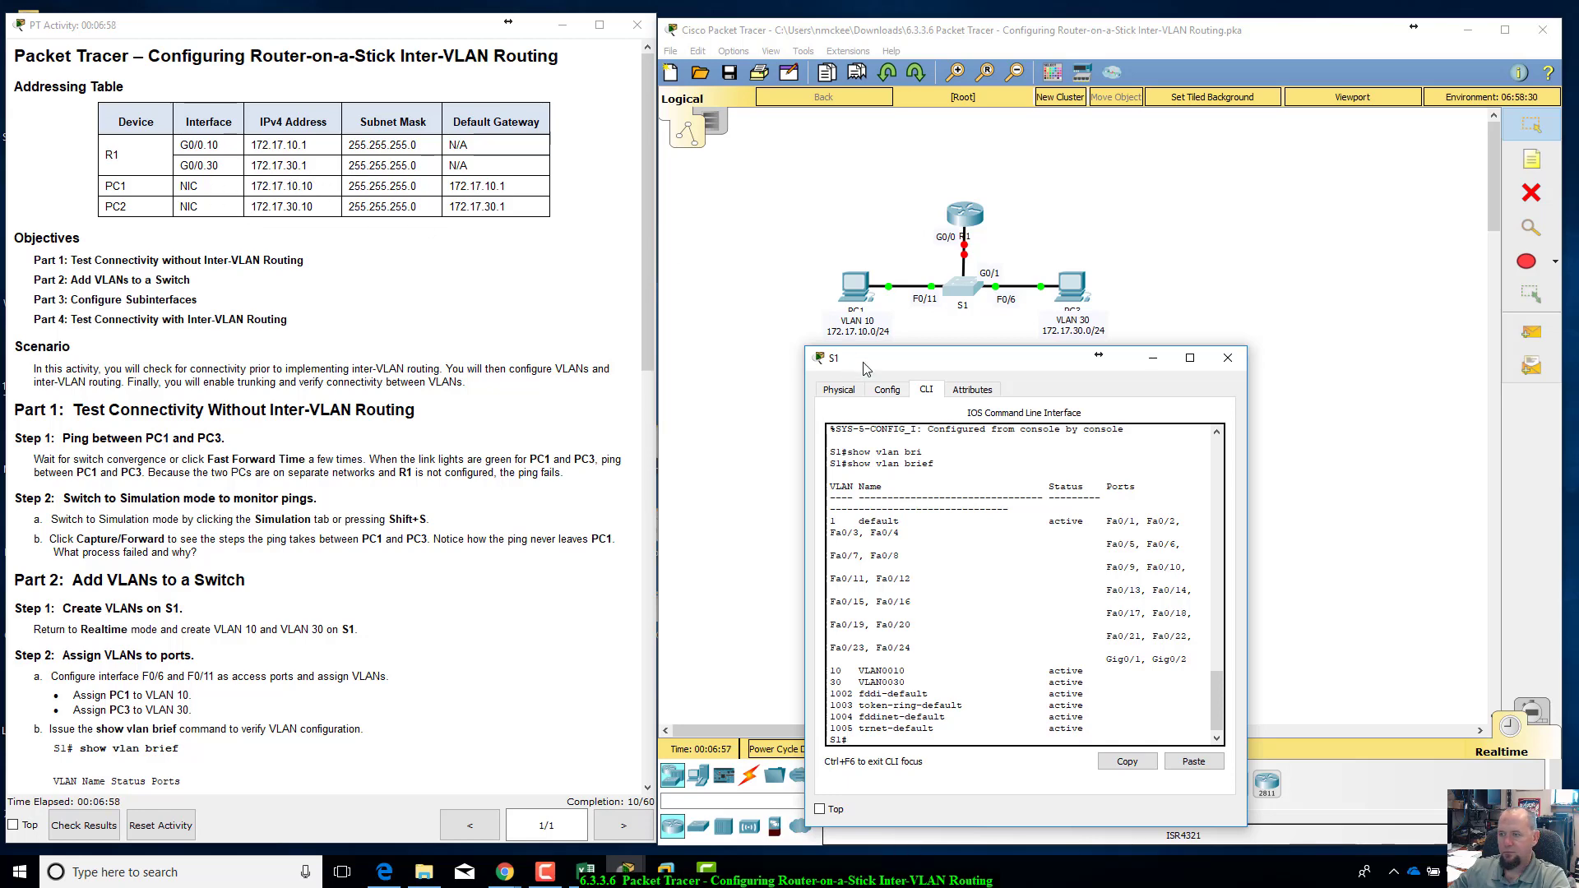
drag(893, 362, 850, 364)
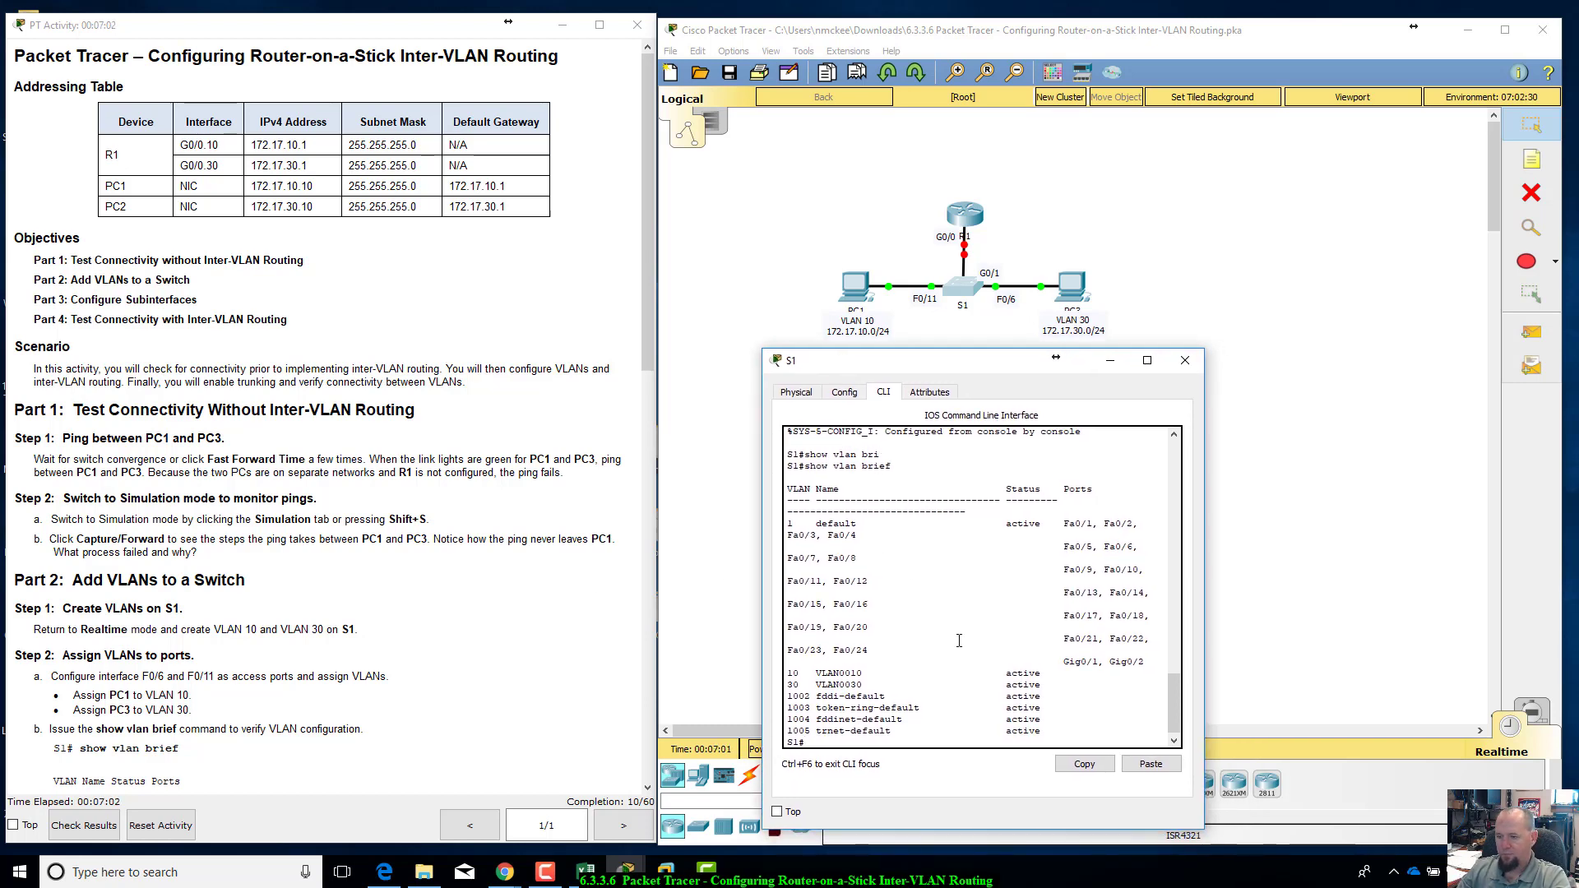
Step: Try to select interface f0/11 on S1 from privileged EXEC mode
text(nt)
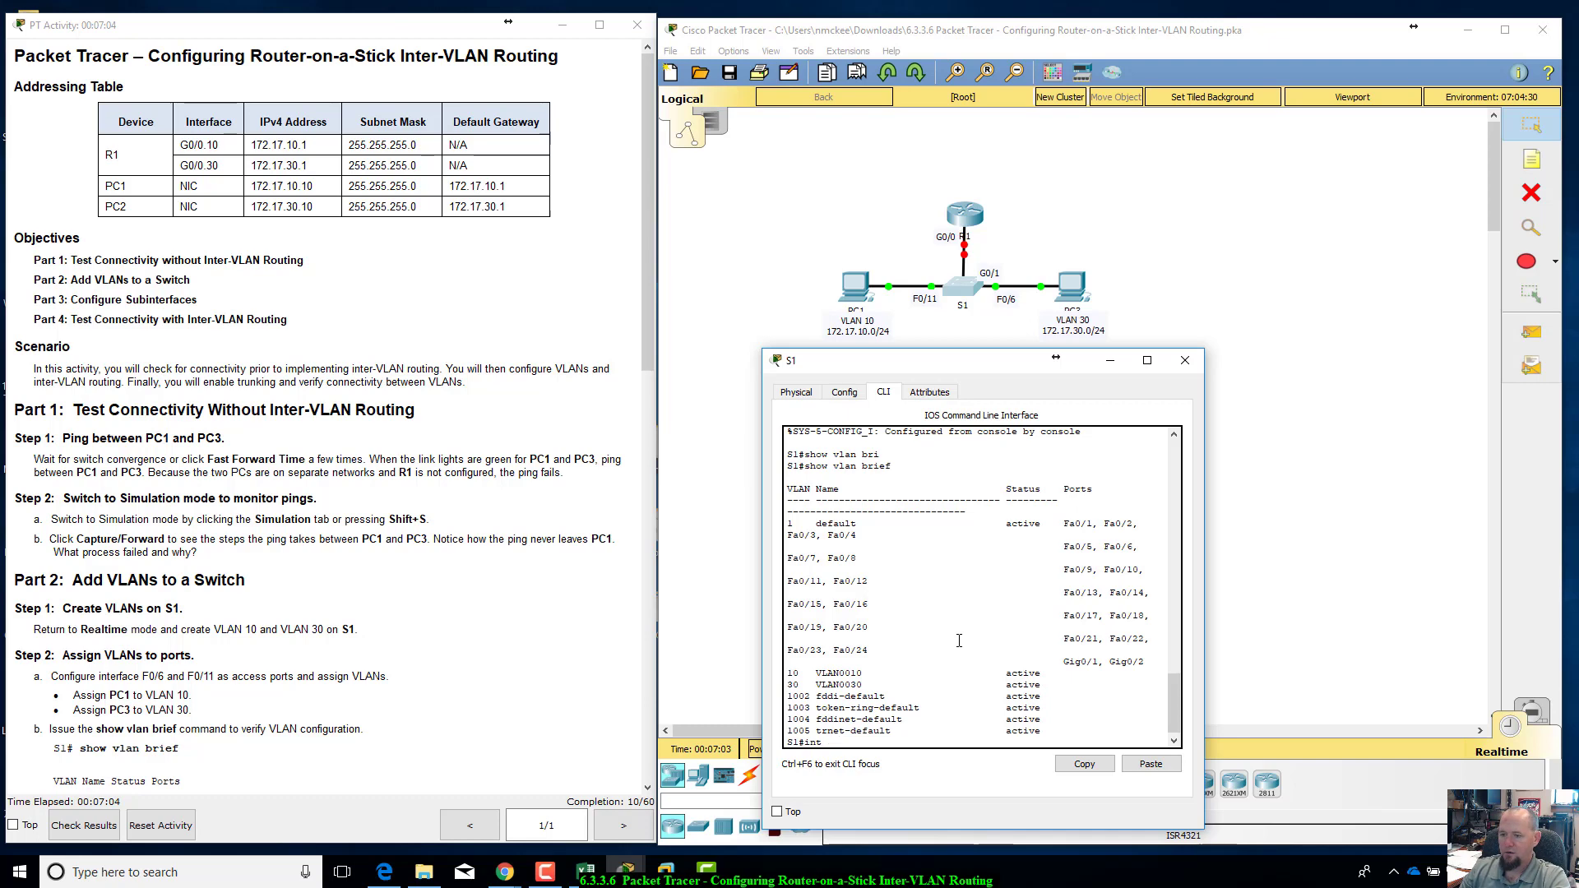
text( f0/11)
key(Return)
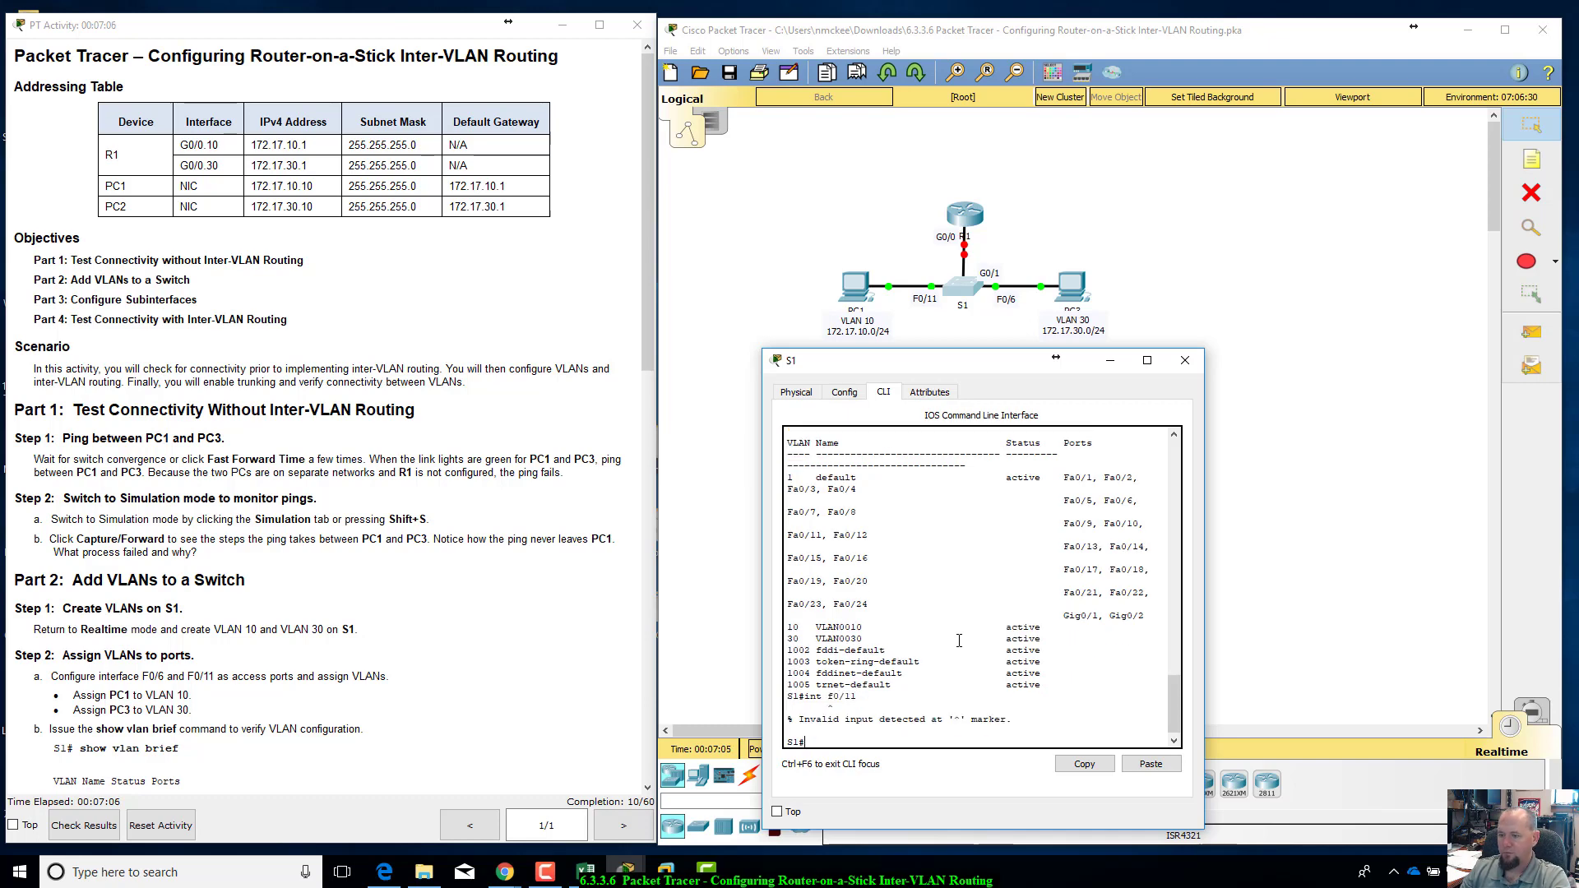
Step: Enter global configuration mode on S1 with config t and select interface f0/11
text(config t)
key(Return)
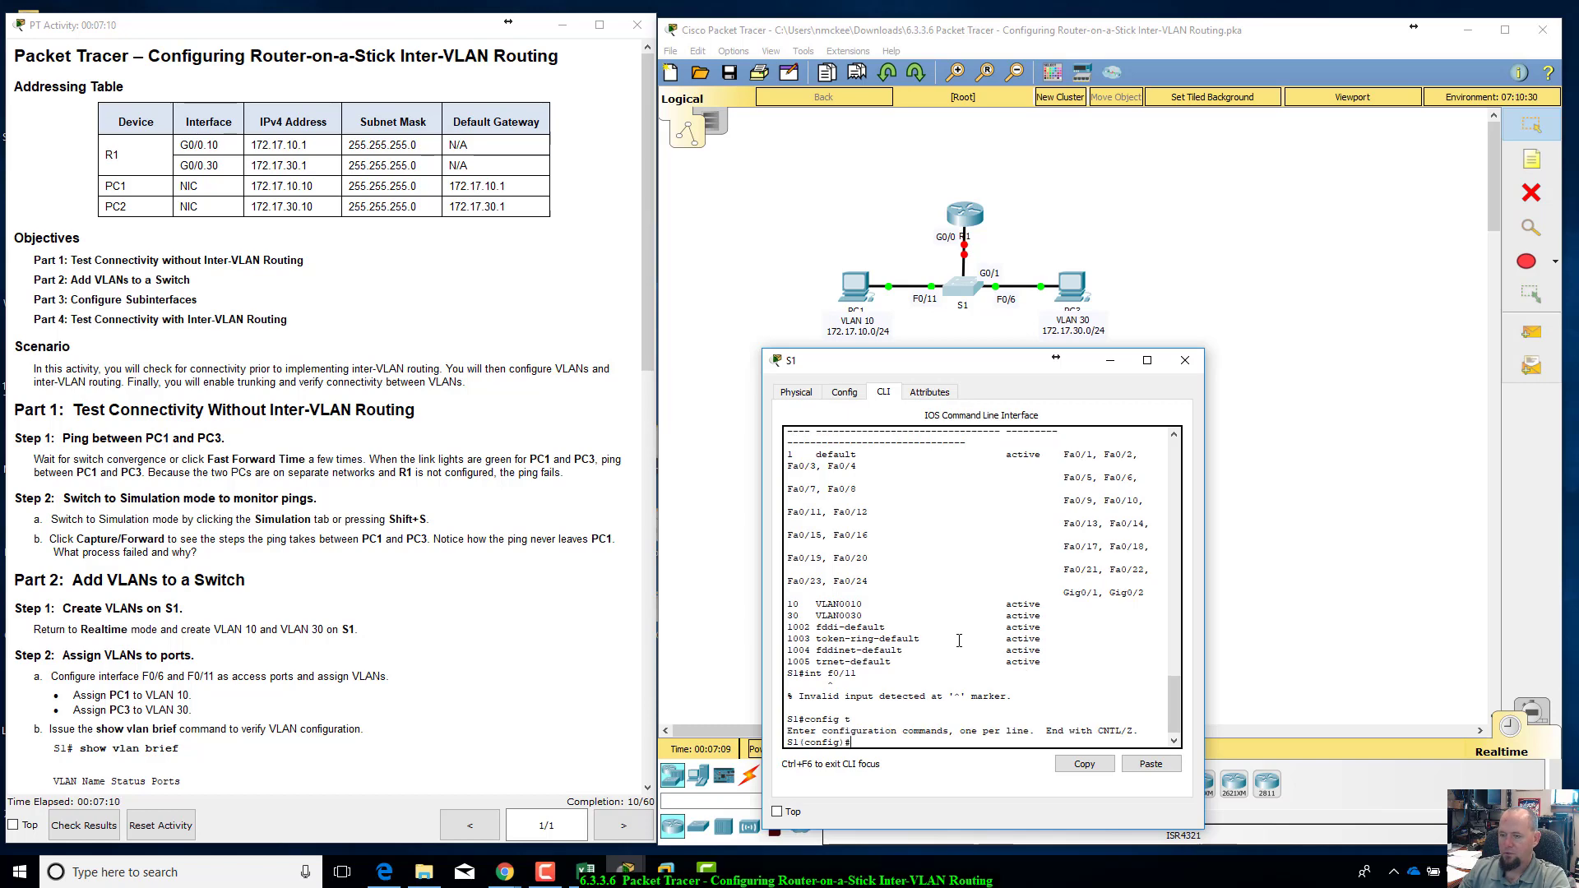
text(int f0/11)
key(Return)
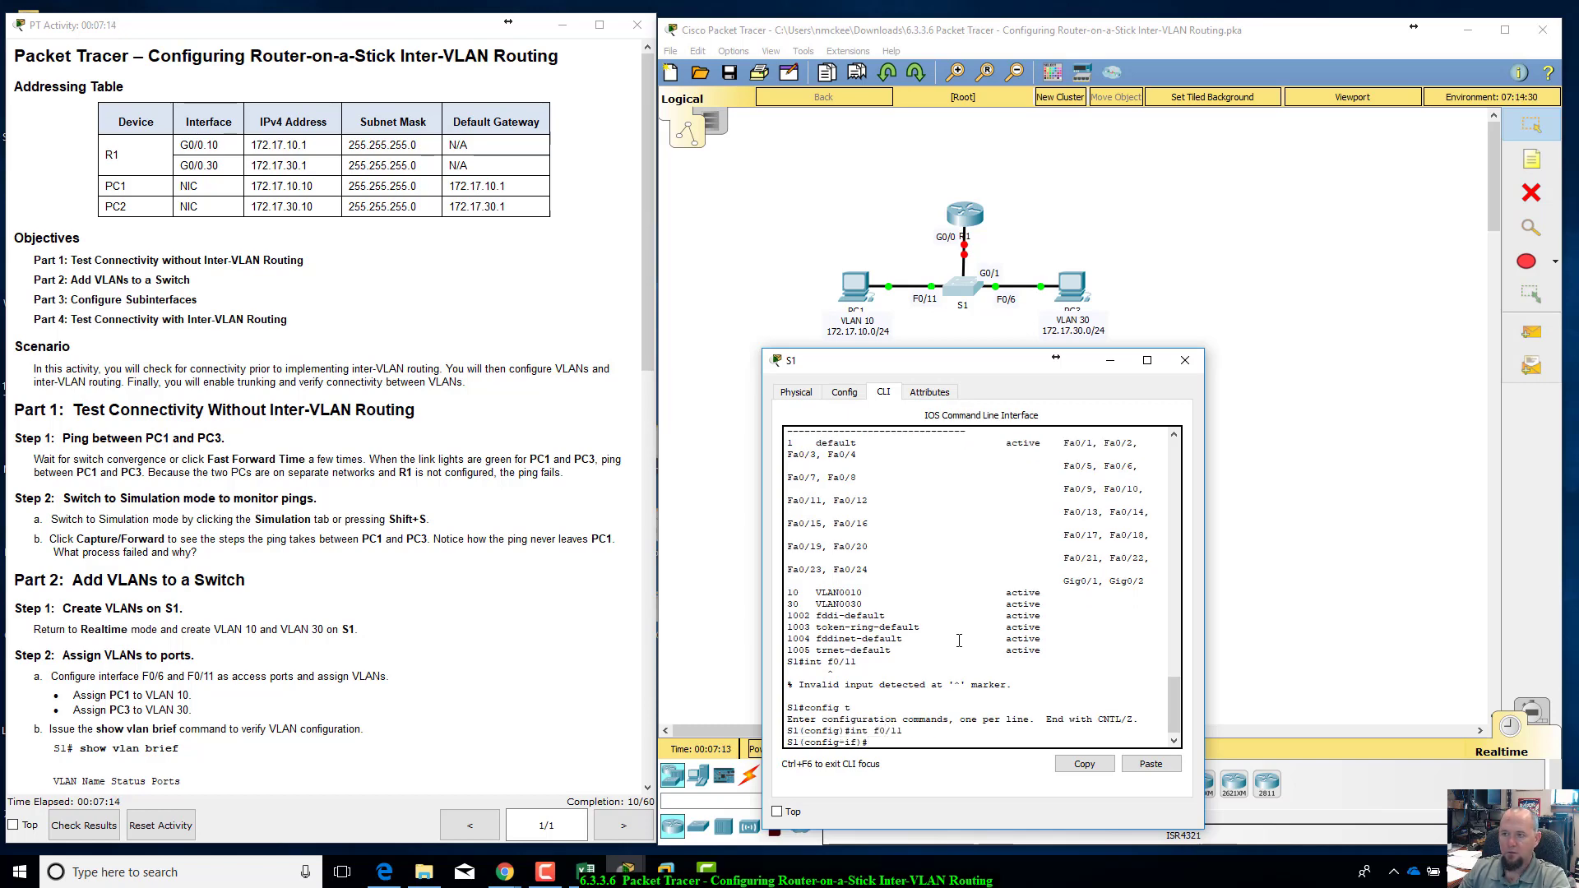
text(ip add)
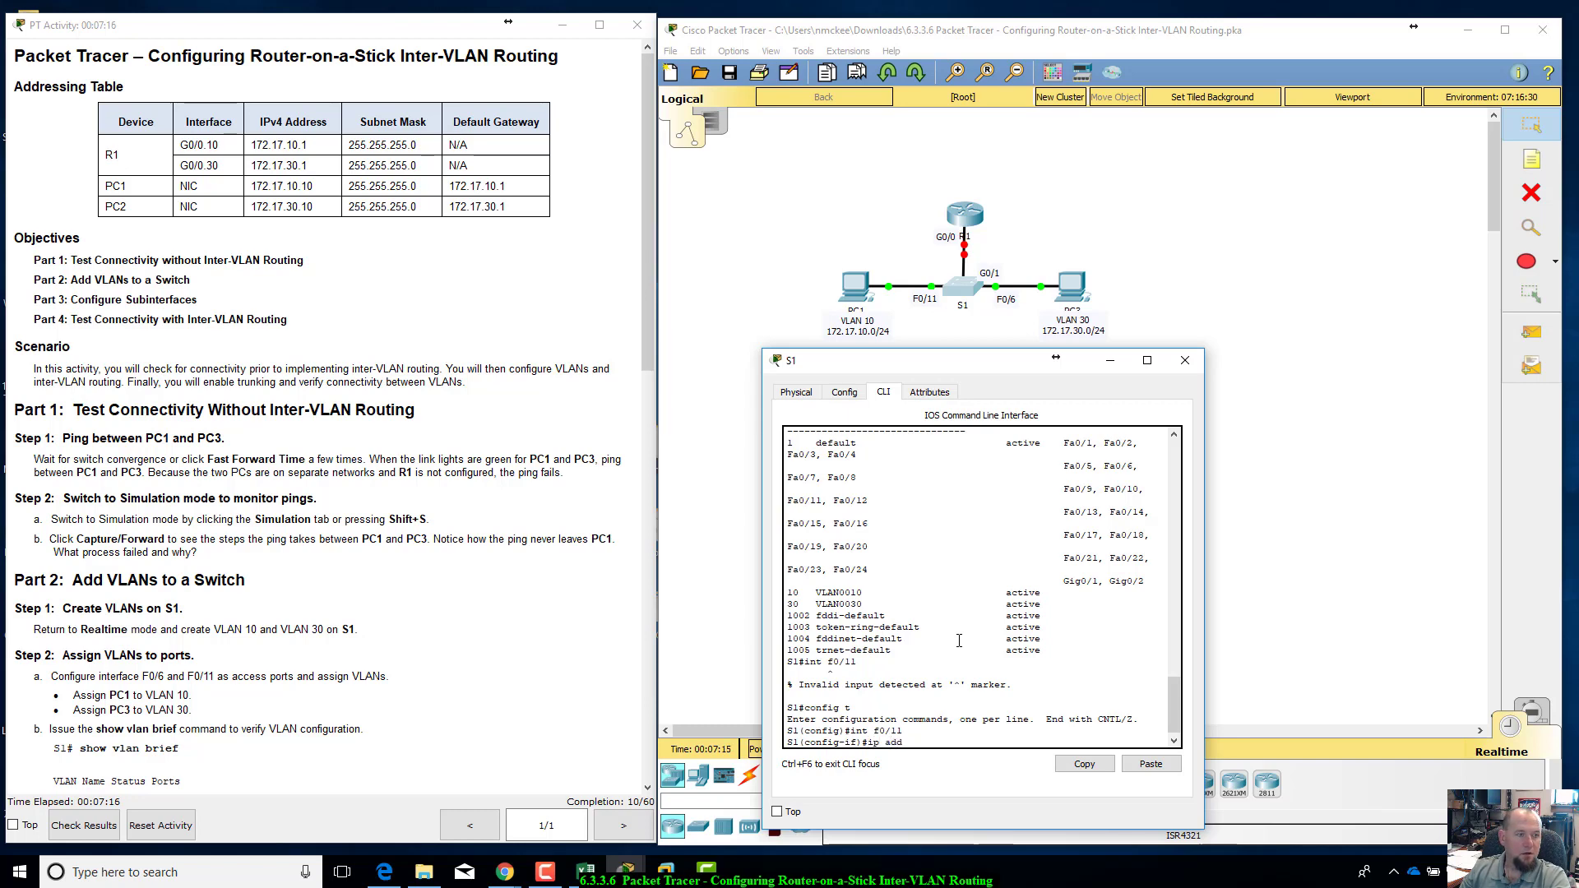
key(BackSpace)
key(BackSpace)
key(BackSpace)
Step: Set interface F0/11 on S1 to switchport access mode and assign it to VLAN 10
text(swi)
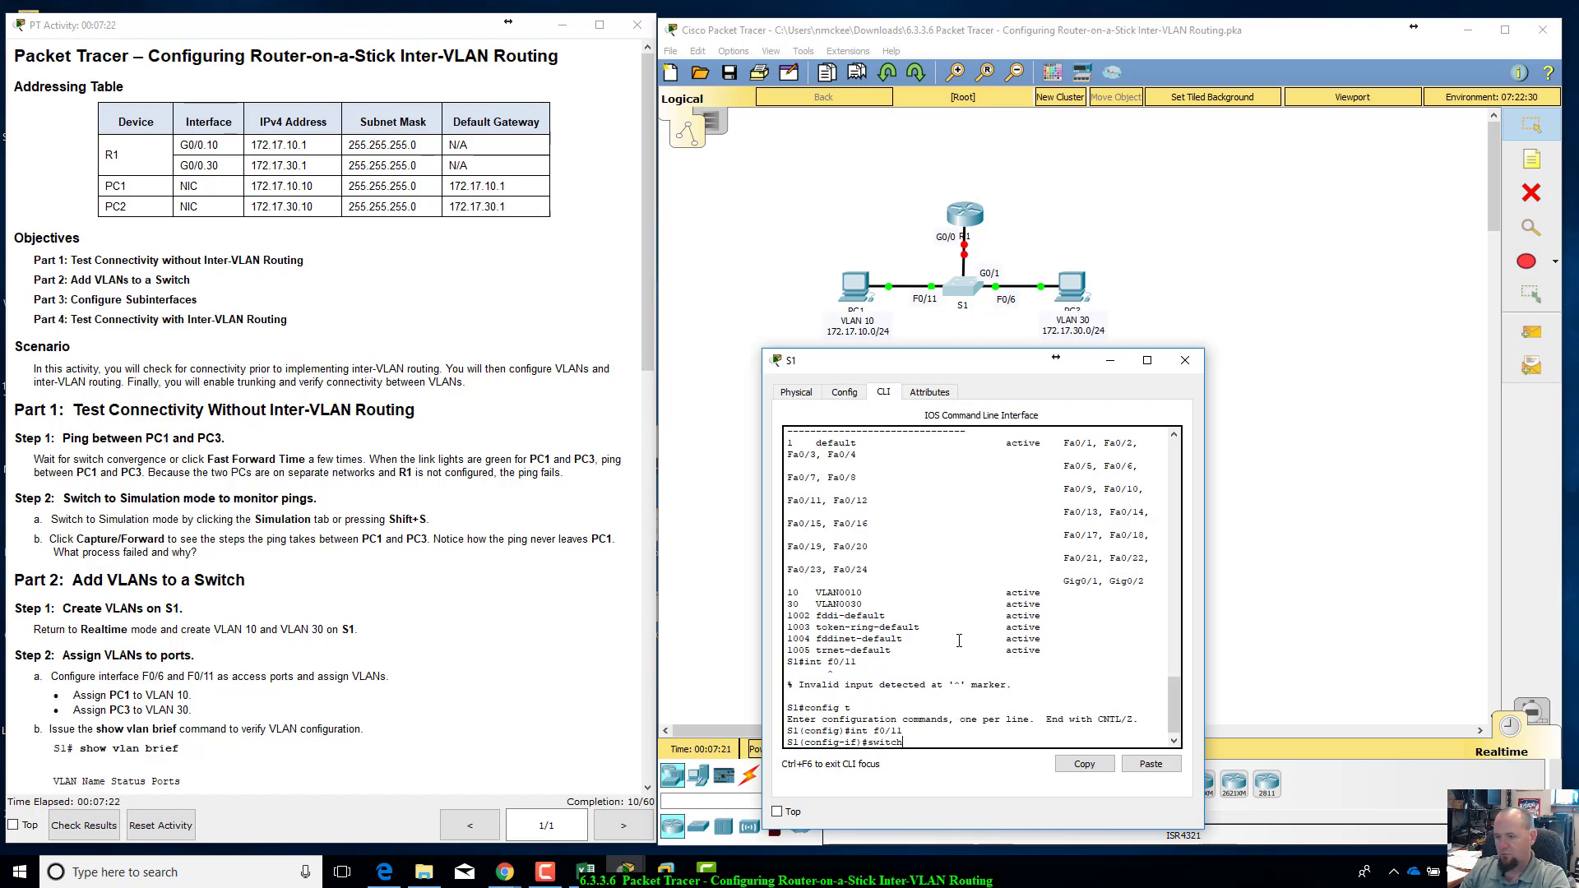
text(tch)
key(Tab)
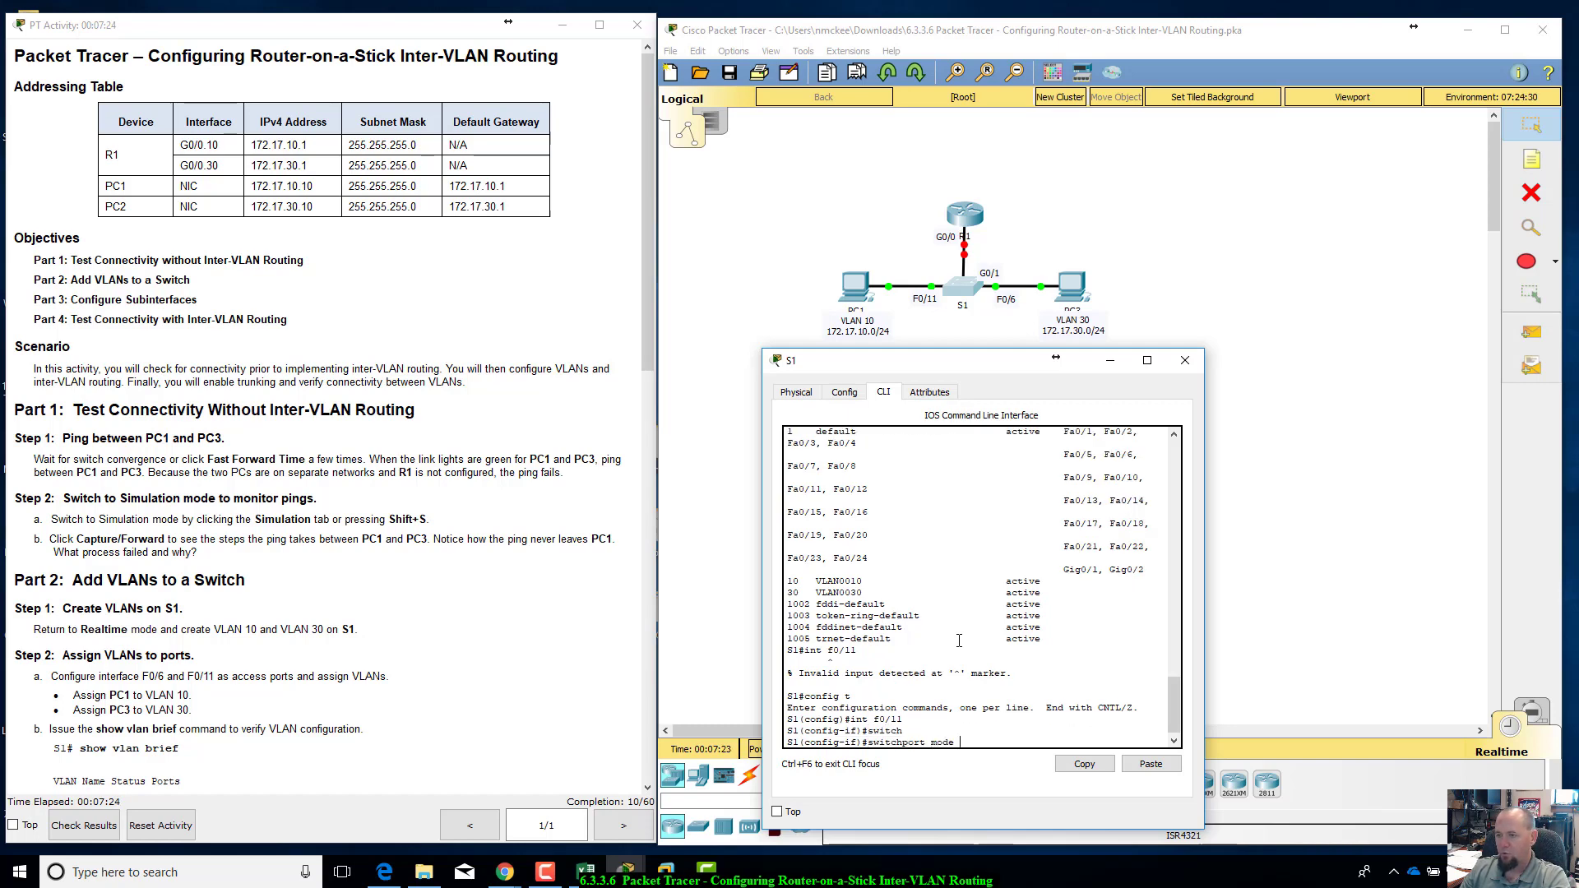
key(Return)
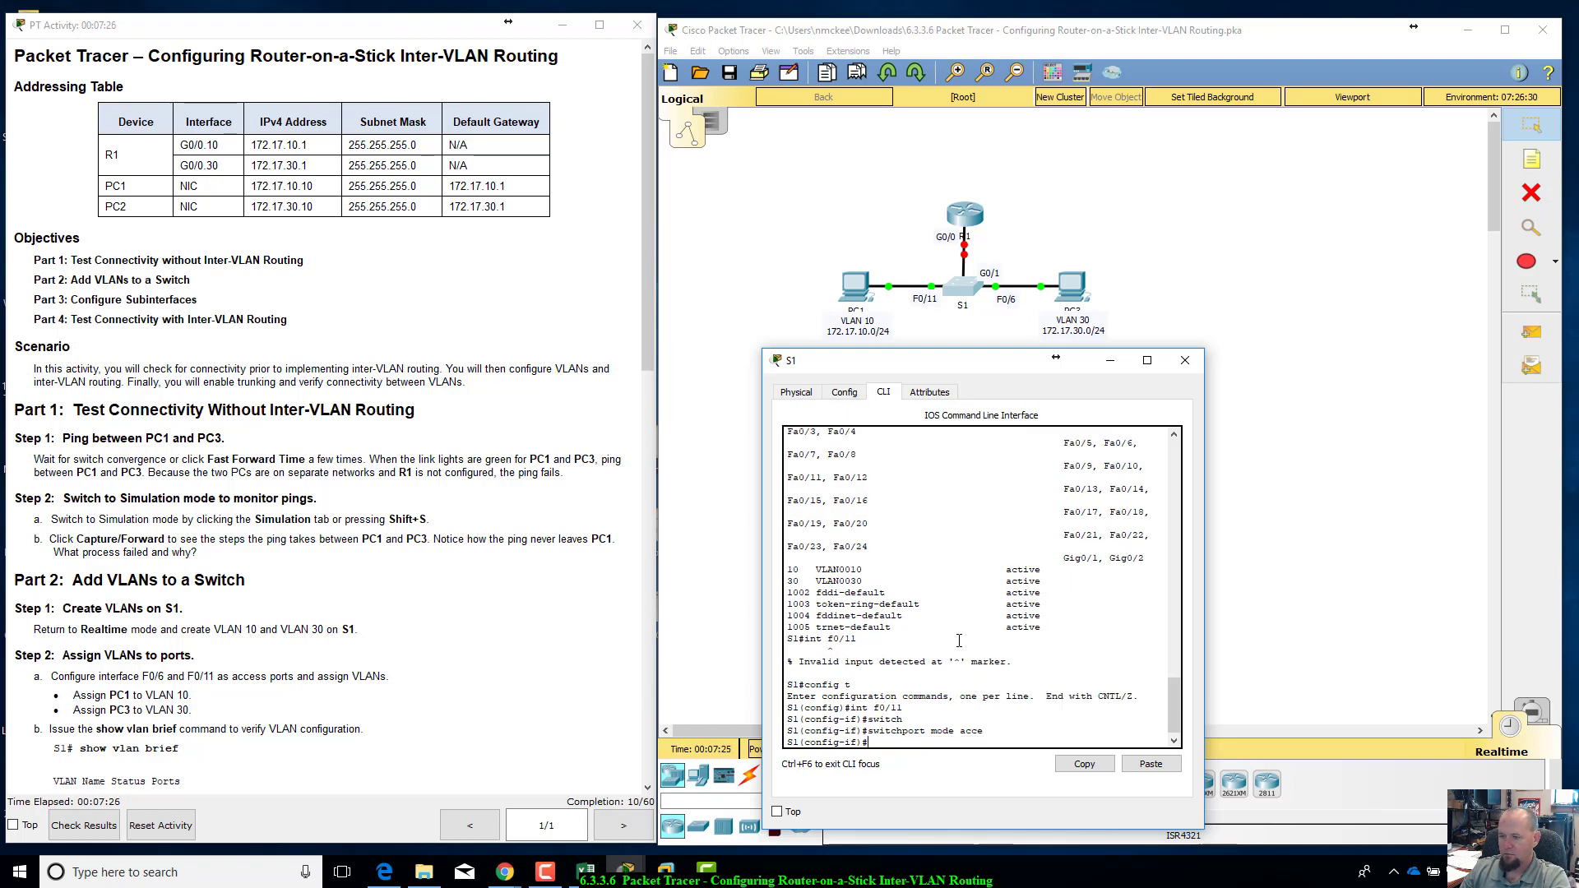
key(Up)
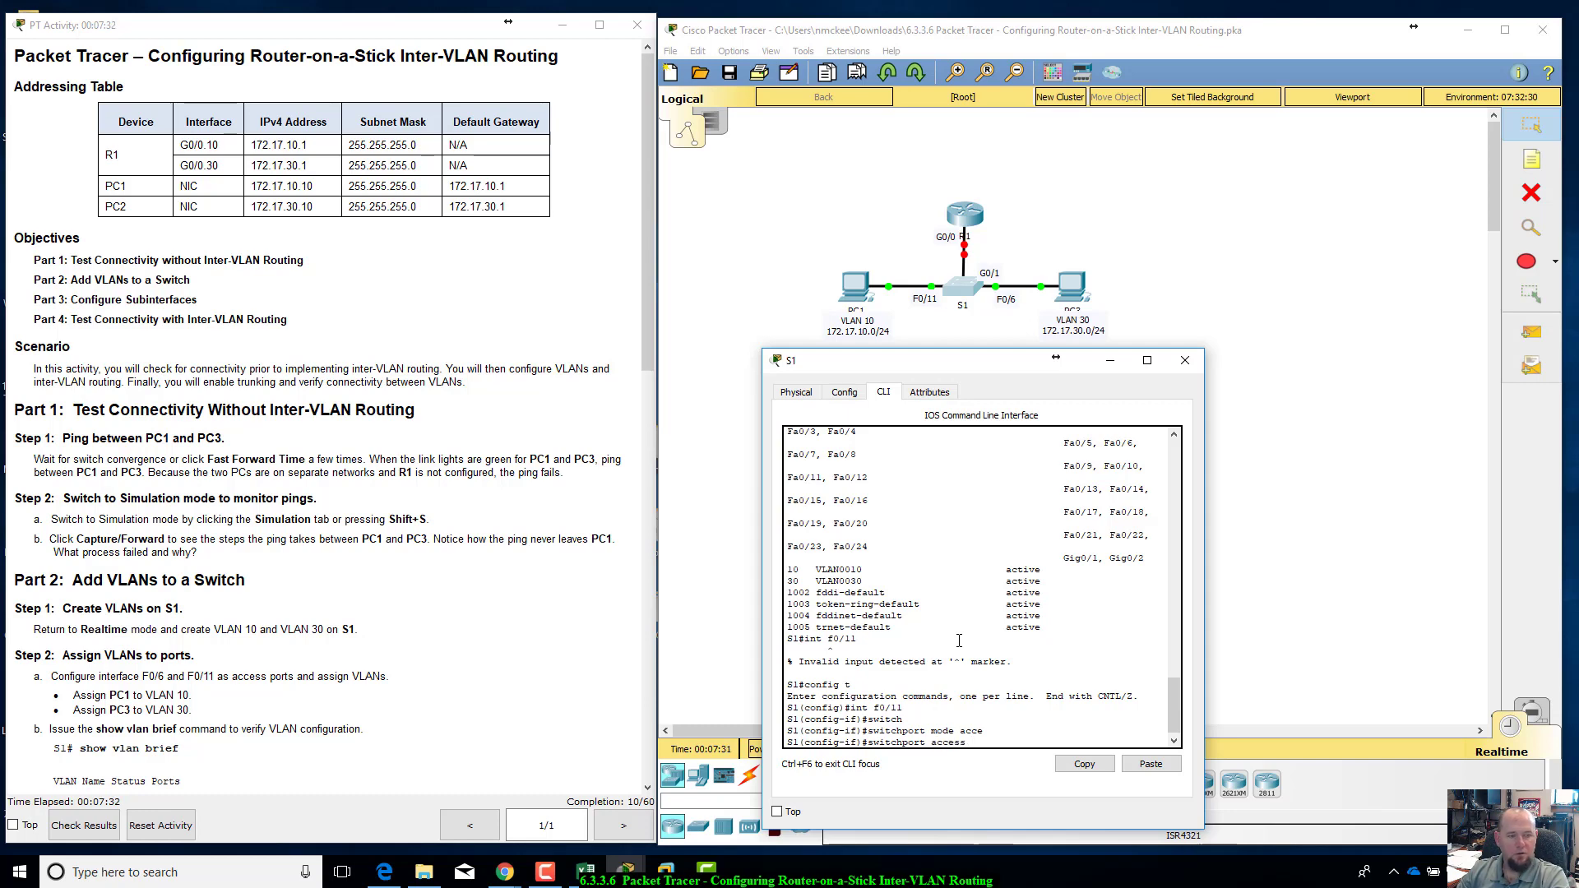
text(vlan )
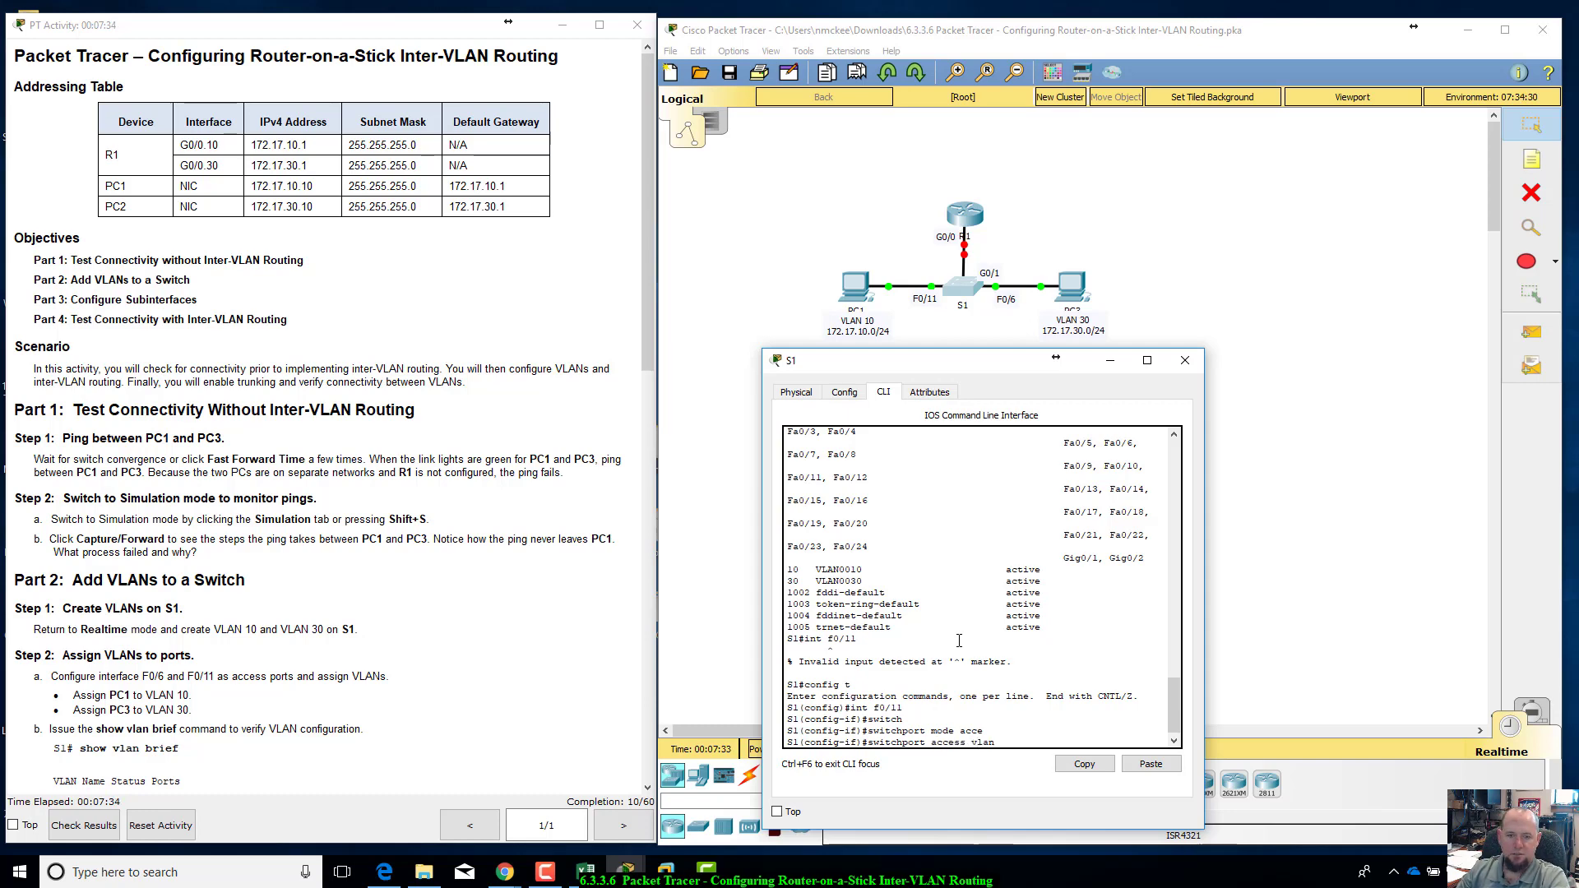
text(10)
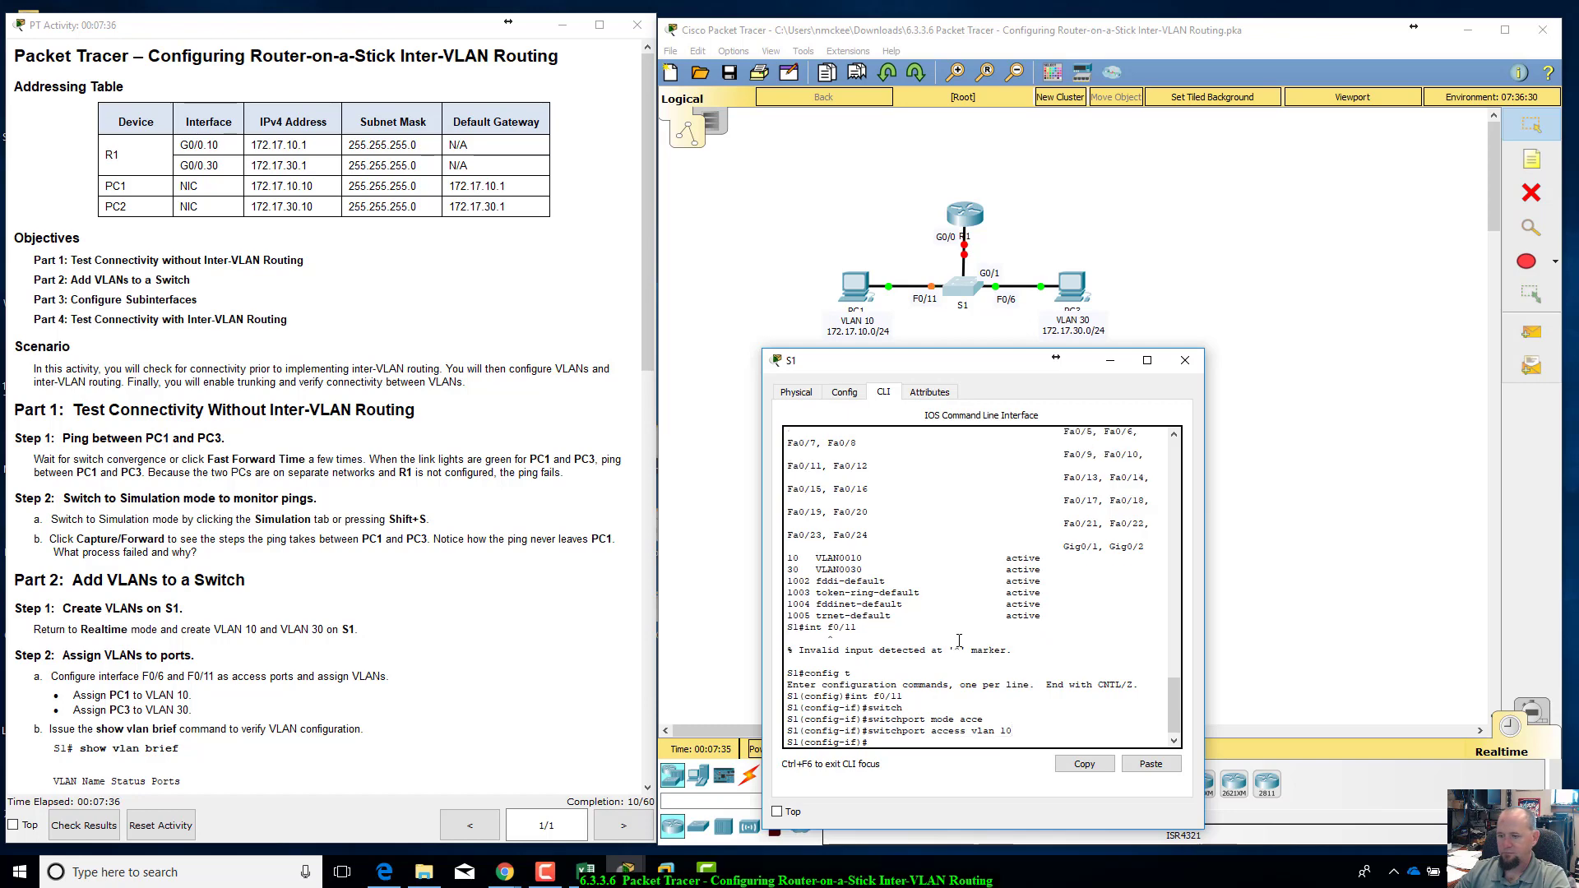
Step: Select interface F0/6 on S1 and set it to switchport access mode
key(Return)
text(int f0/6)
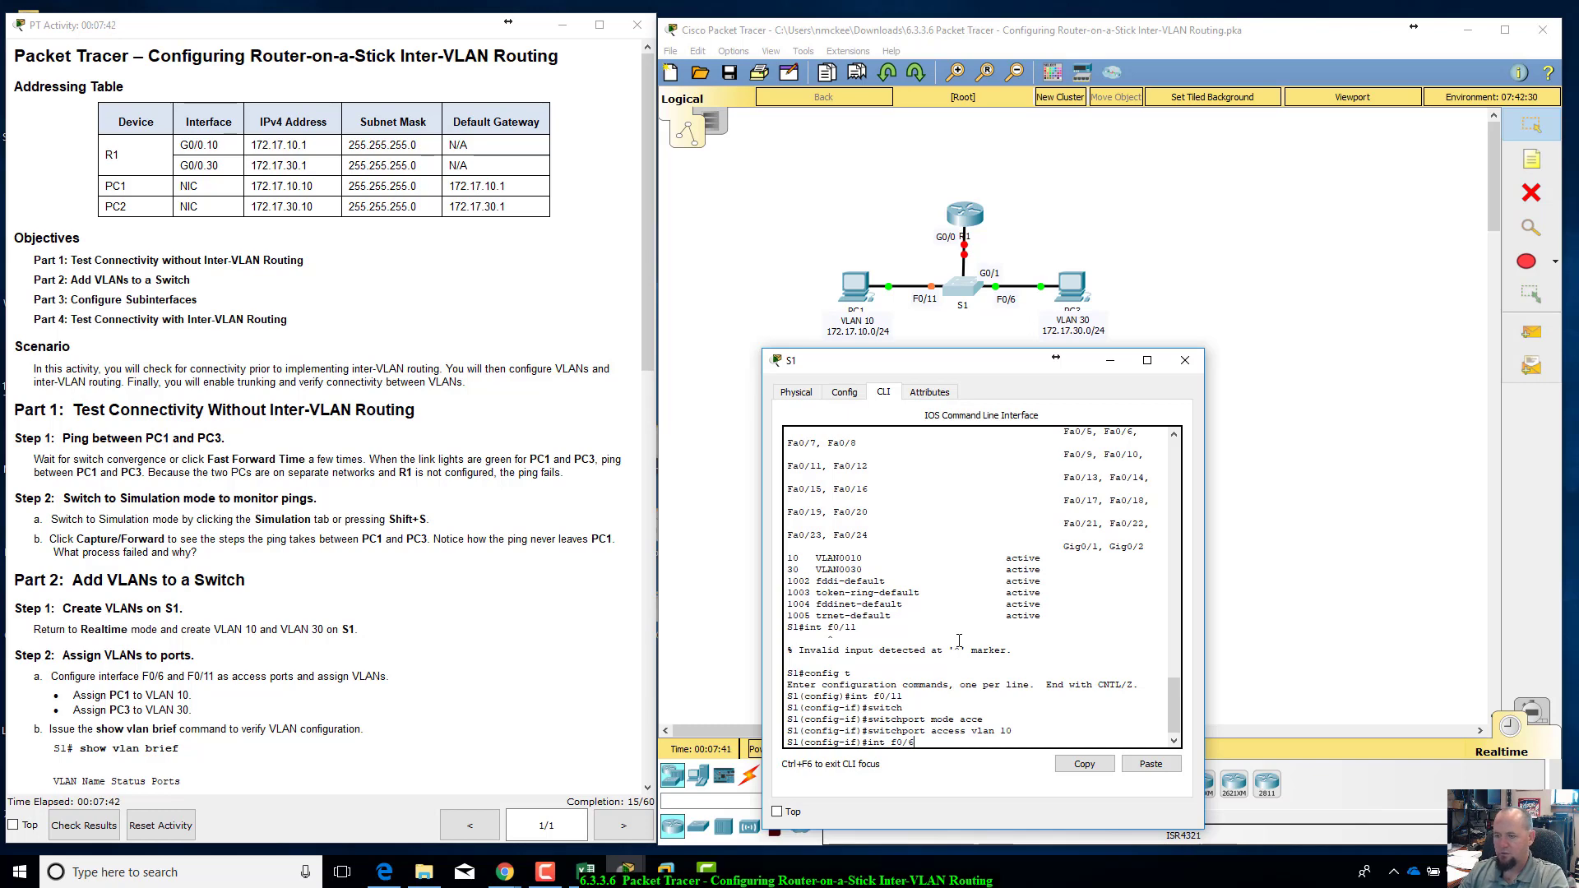
key(Return)
text(siwth)
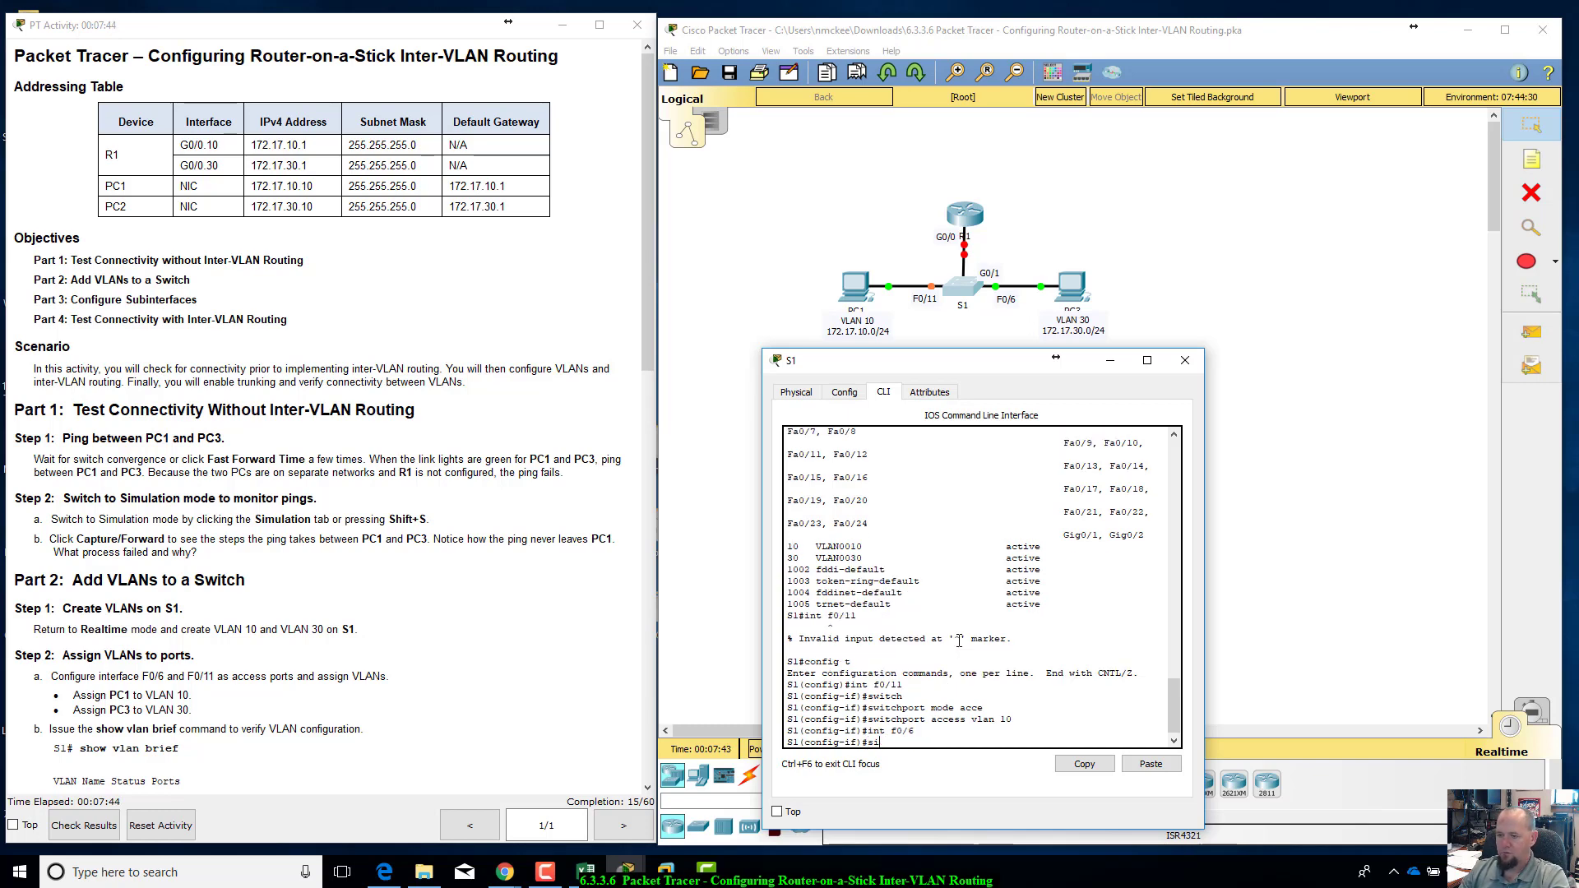
key(Tab)
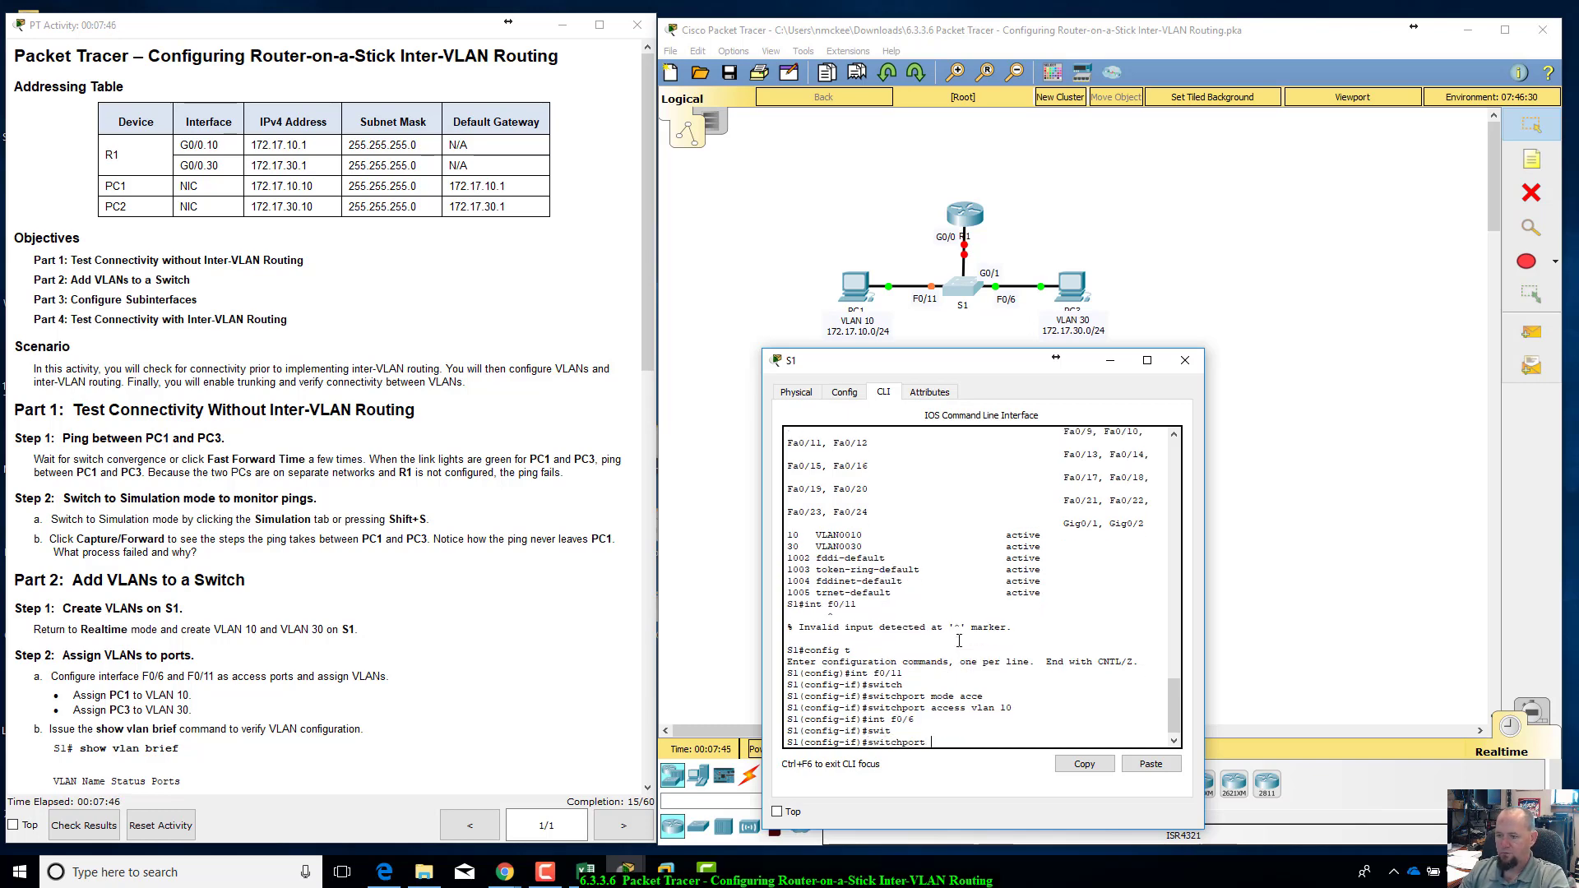
text(mode access)
key(Return)
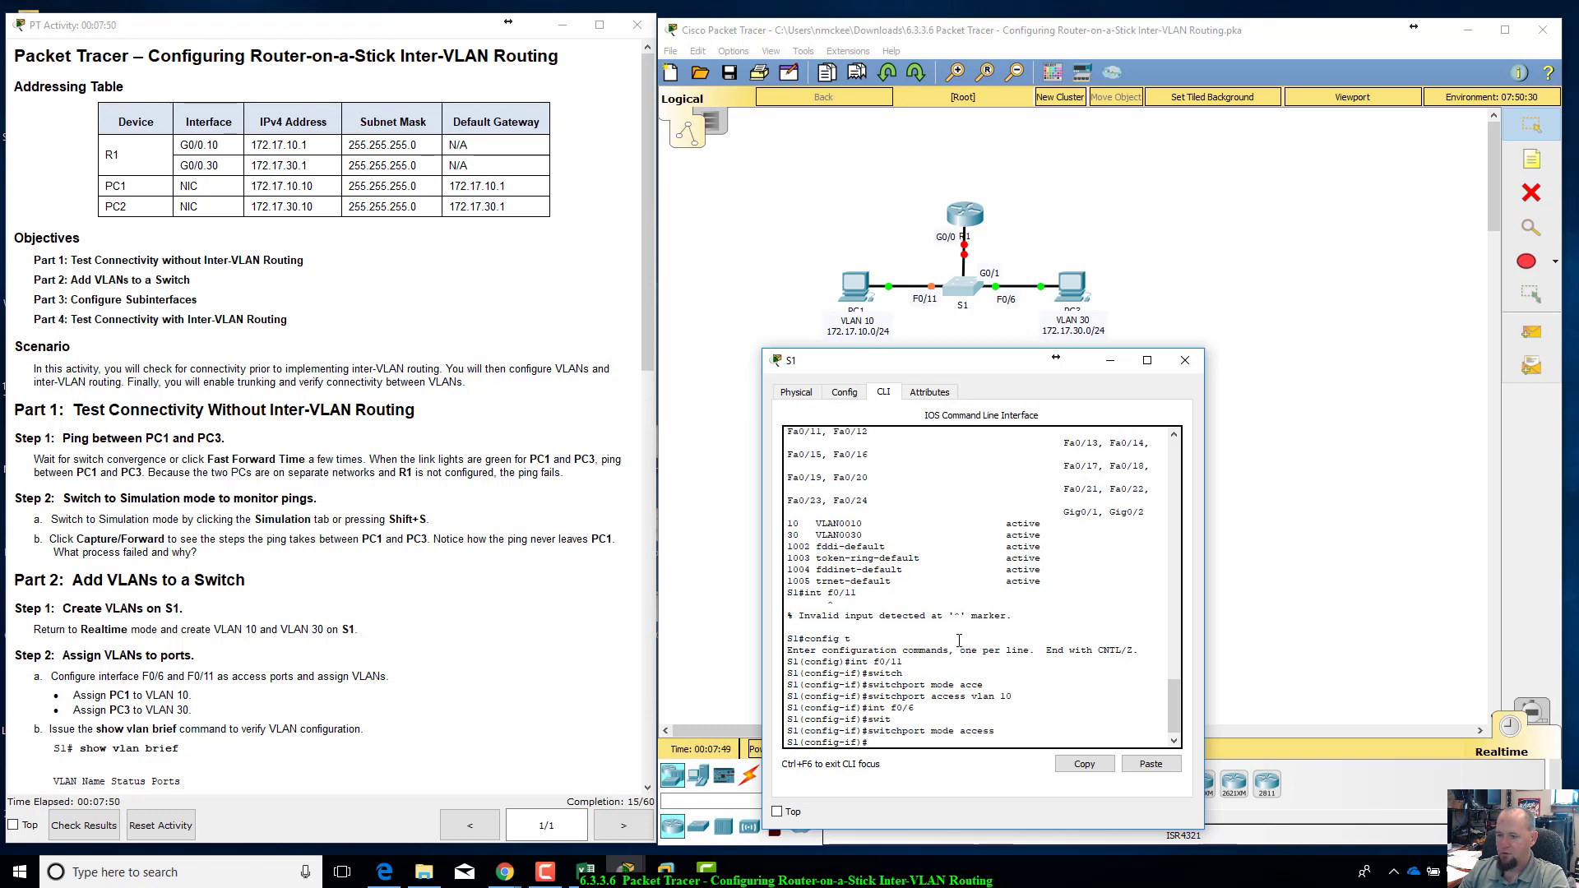
Step: Assign access port F0/6 on S1 to VLAN 30
text(switchport mod)
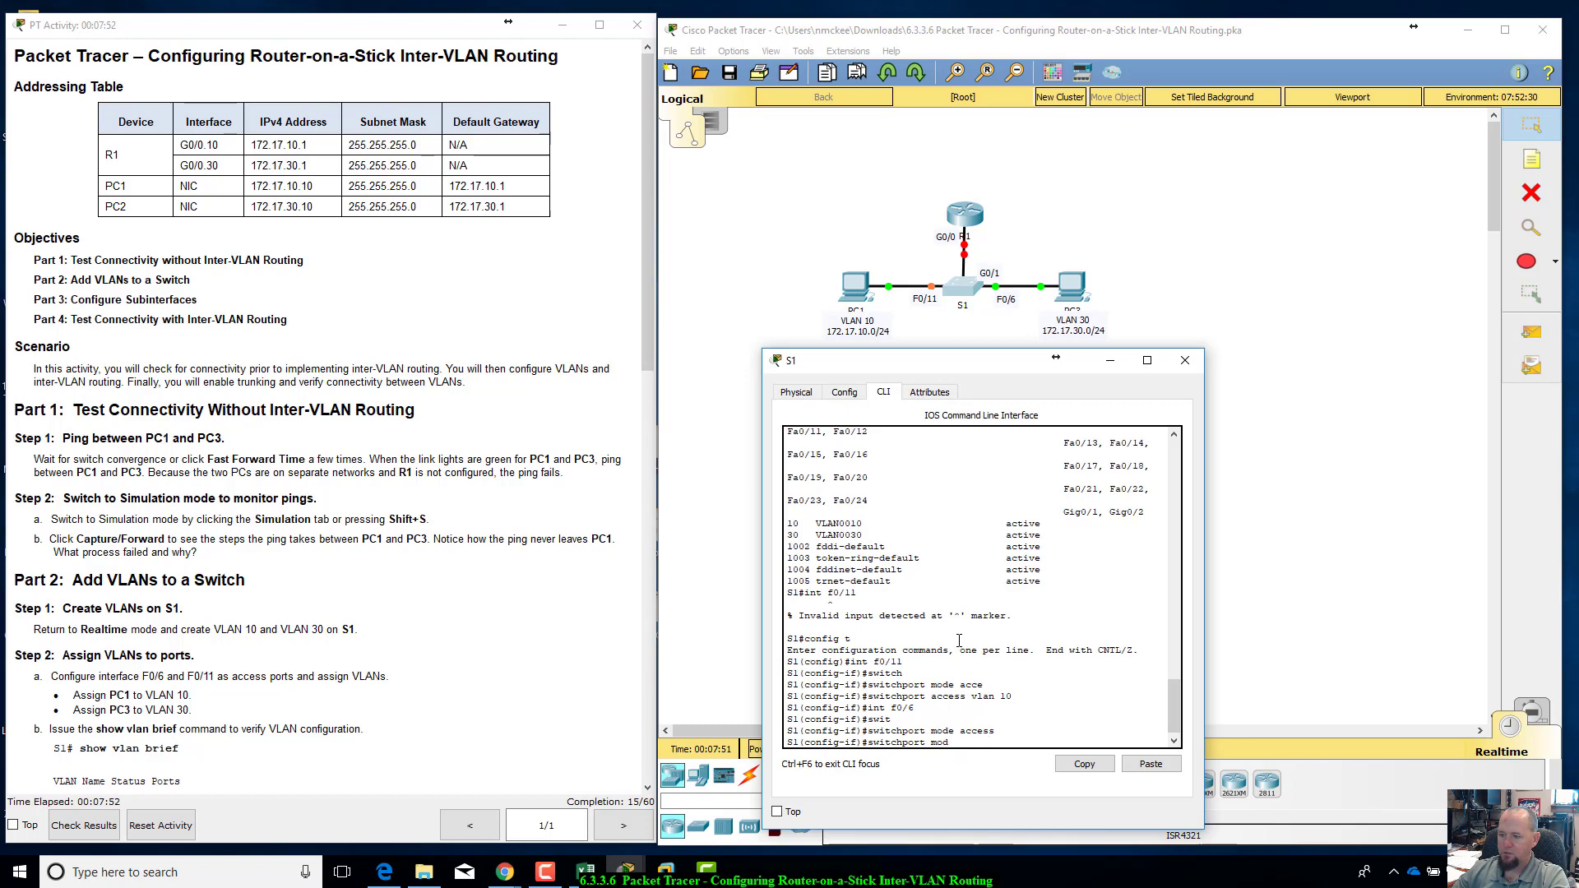
key(BackSpace)
key(BackSpace)
key(BackSpace)
text(access vlan)
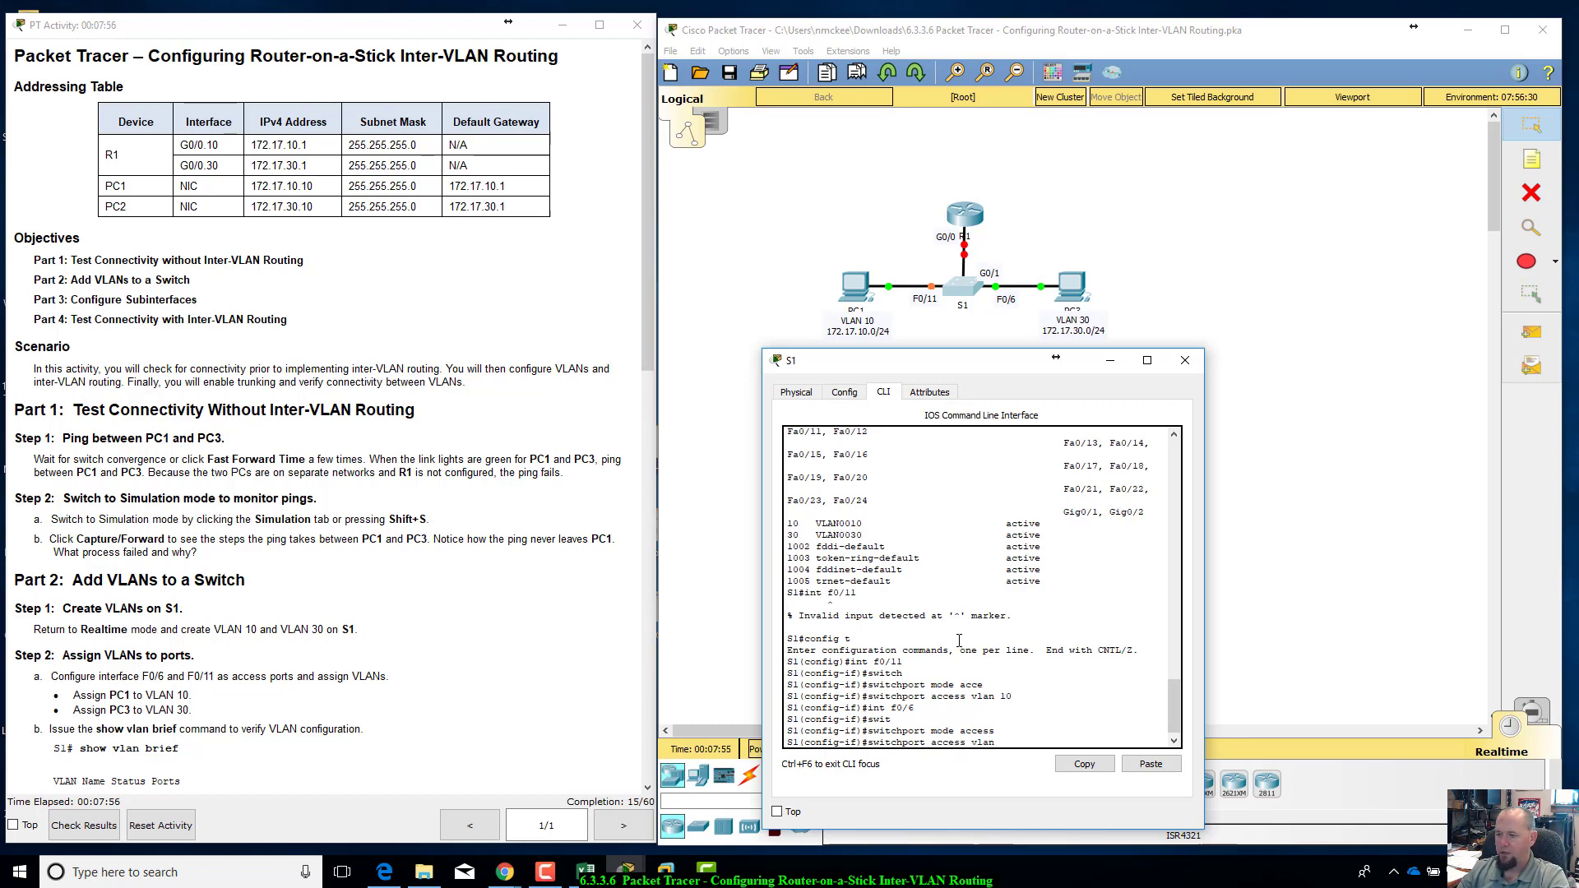
text( 30)
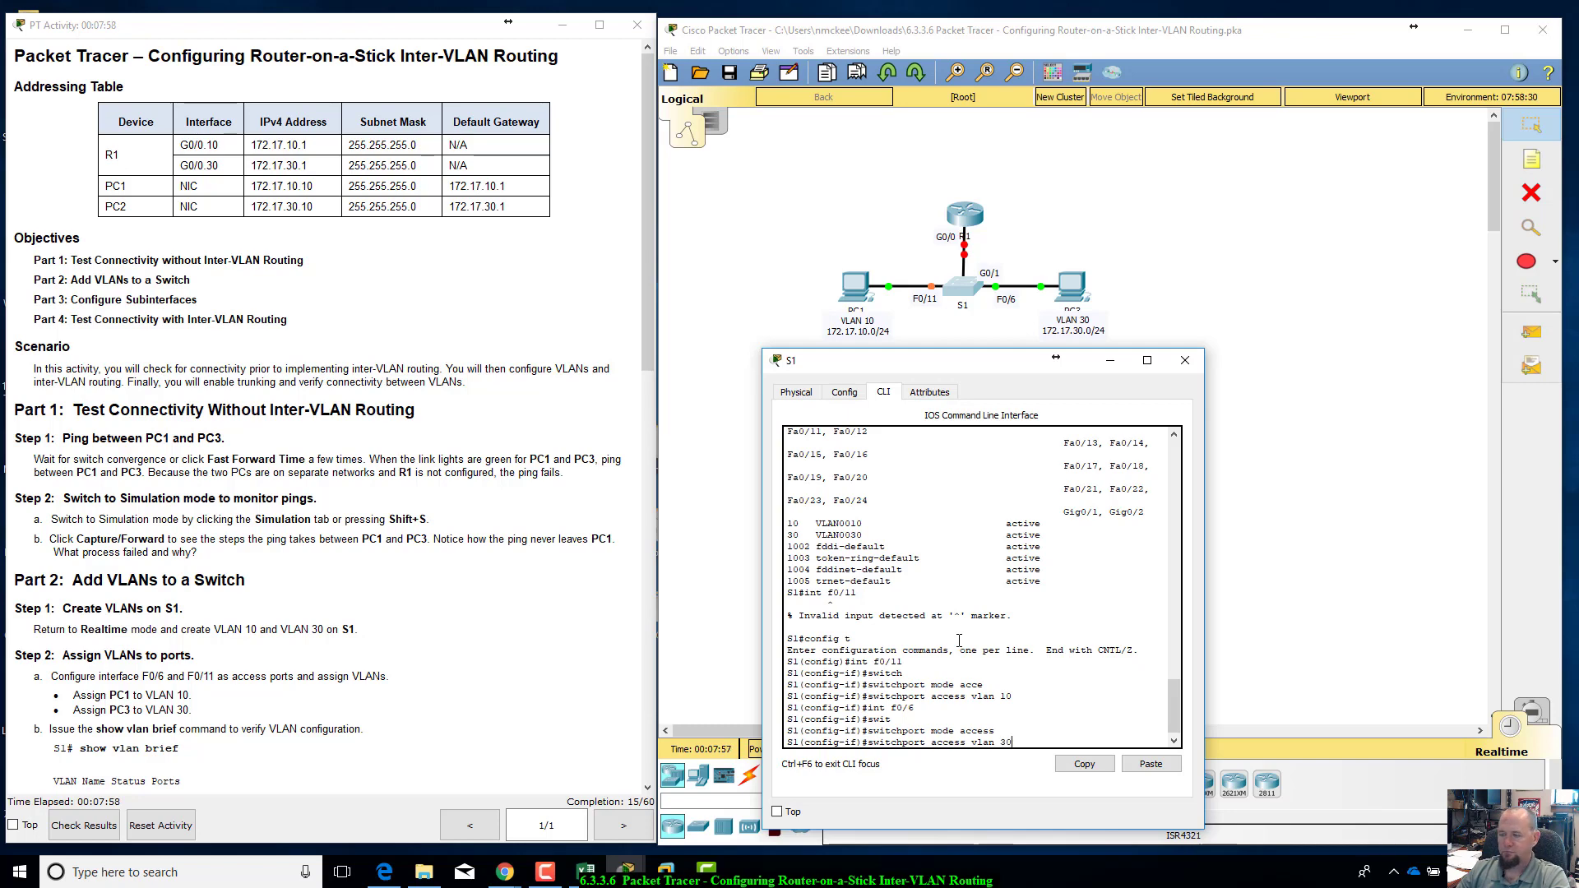
key(Return)
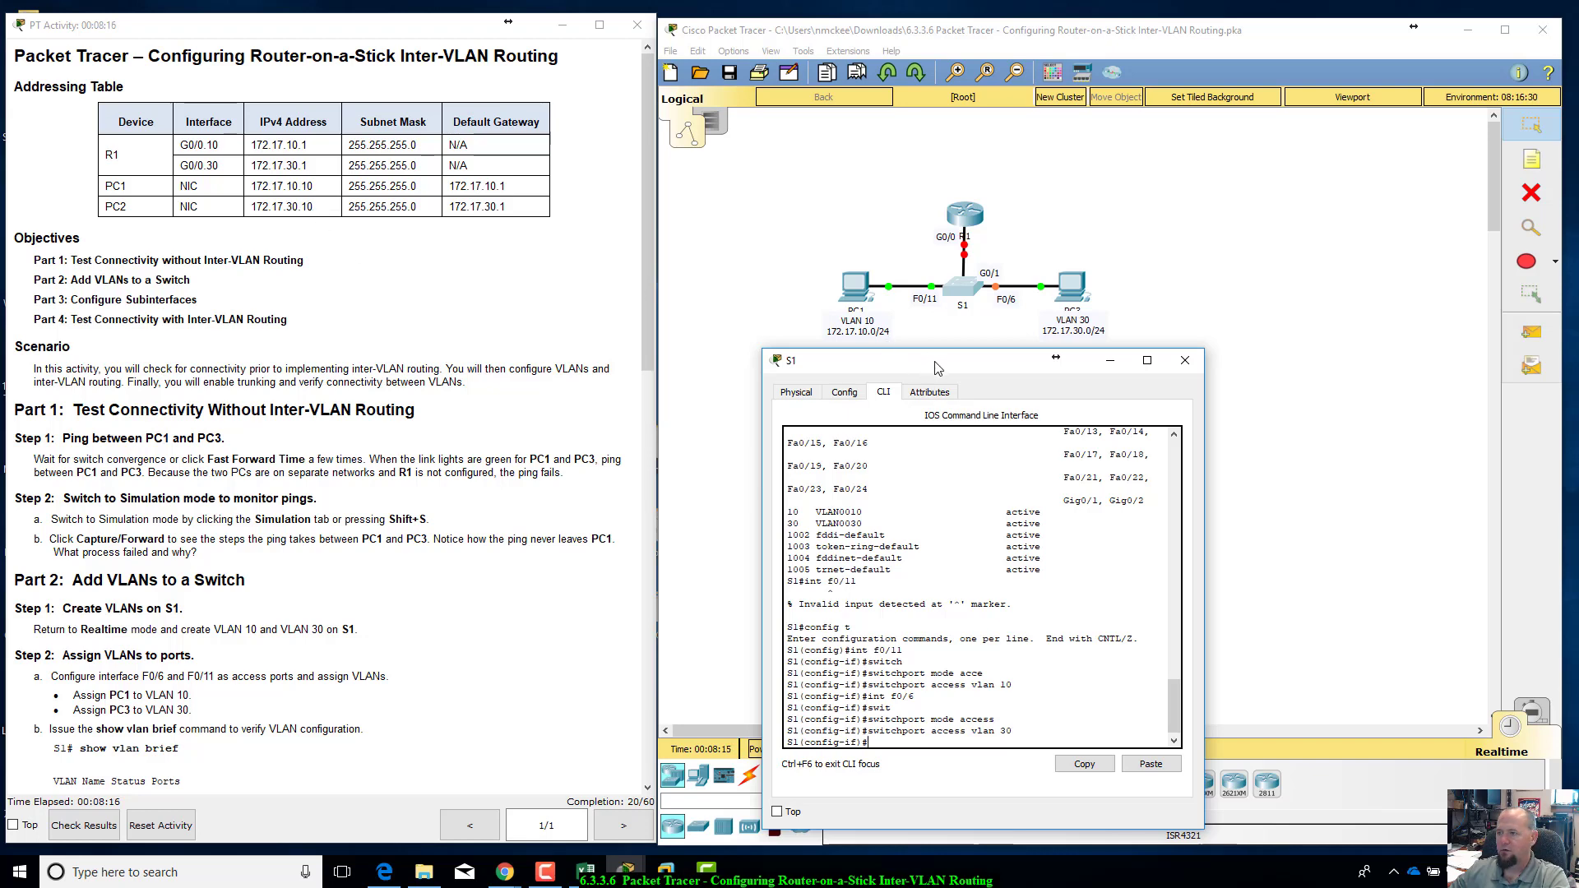
Step: Check the Part 2 port-assignment instructions, then return S1 to privileged EXEC mode and run show vlan brief
mouse_move(938, 354)
mouse_down()
mouse_move(928, 393)
mouse_move(943, 348)
mouse_up()
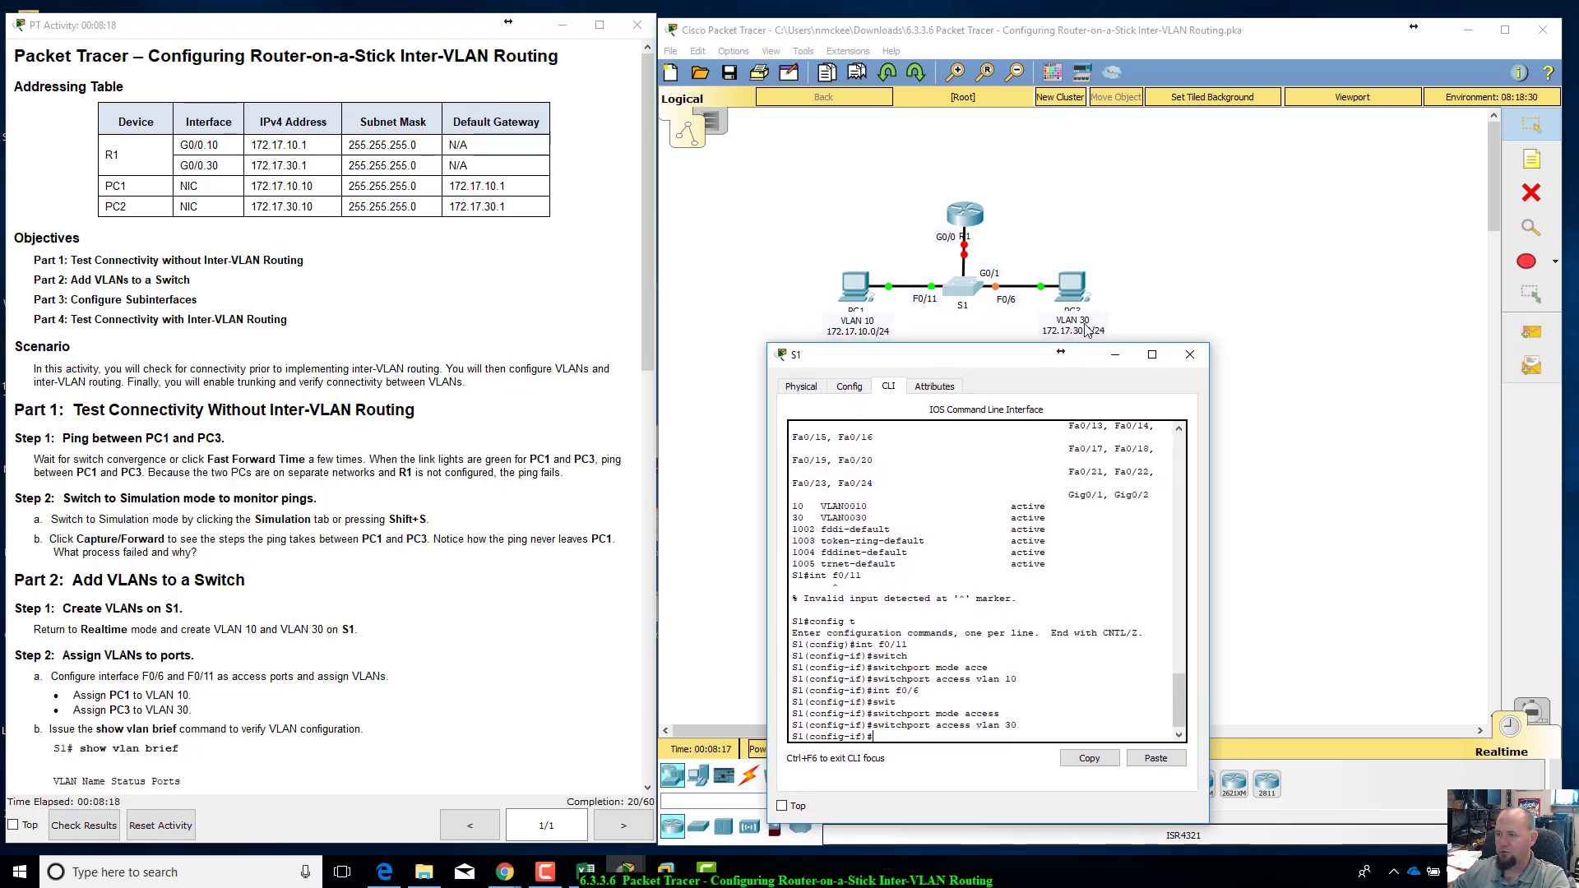
drag(1037, 362, 1044, 364)
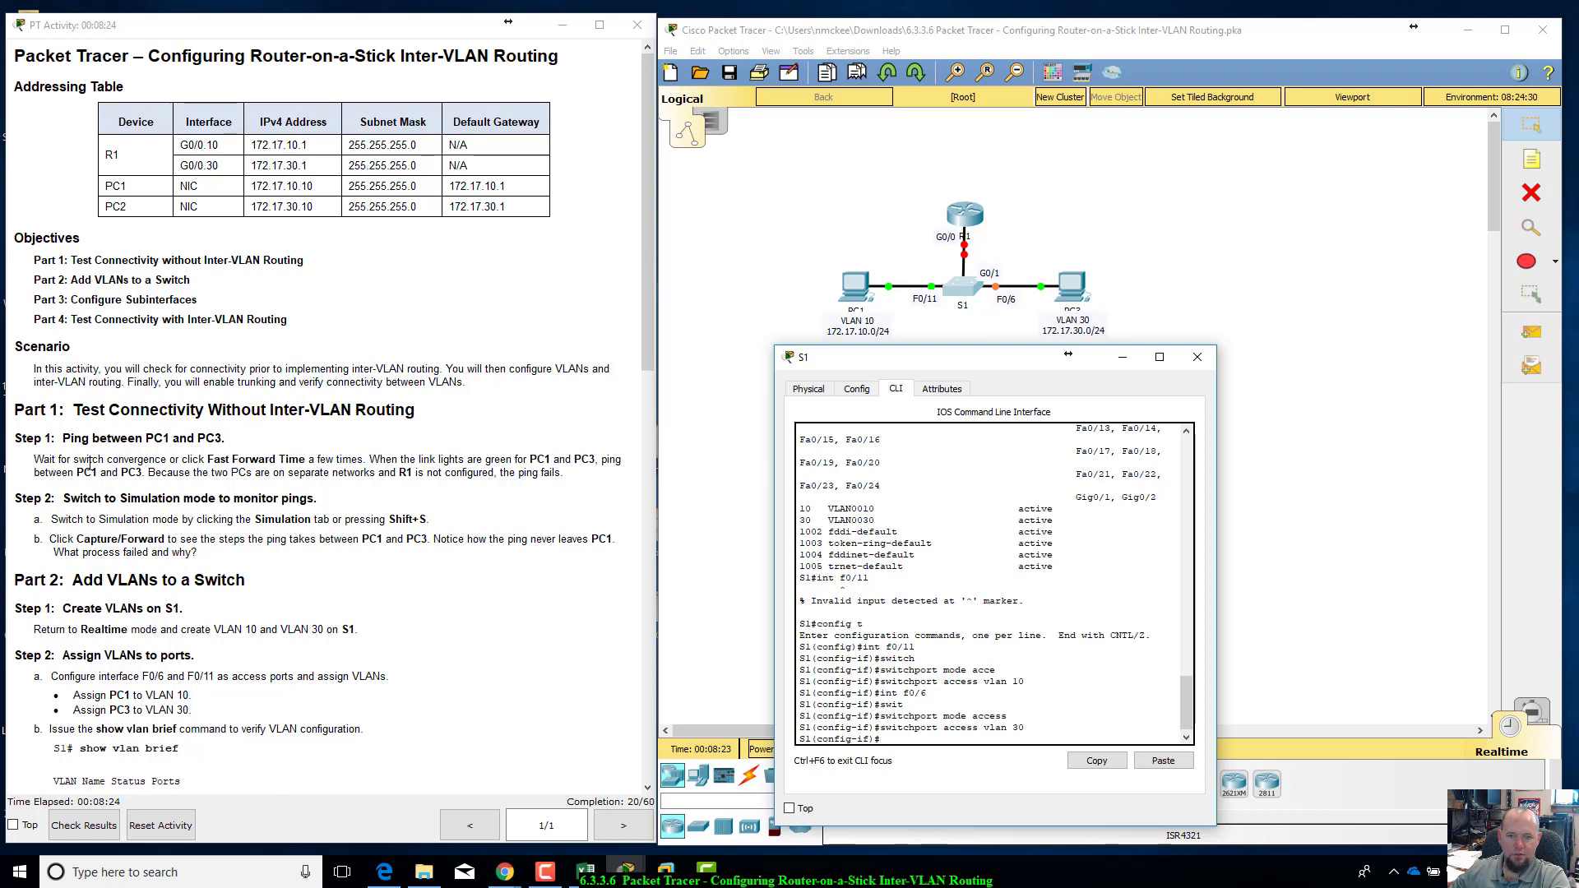
scroll(144, 468, down, 5)
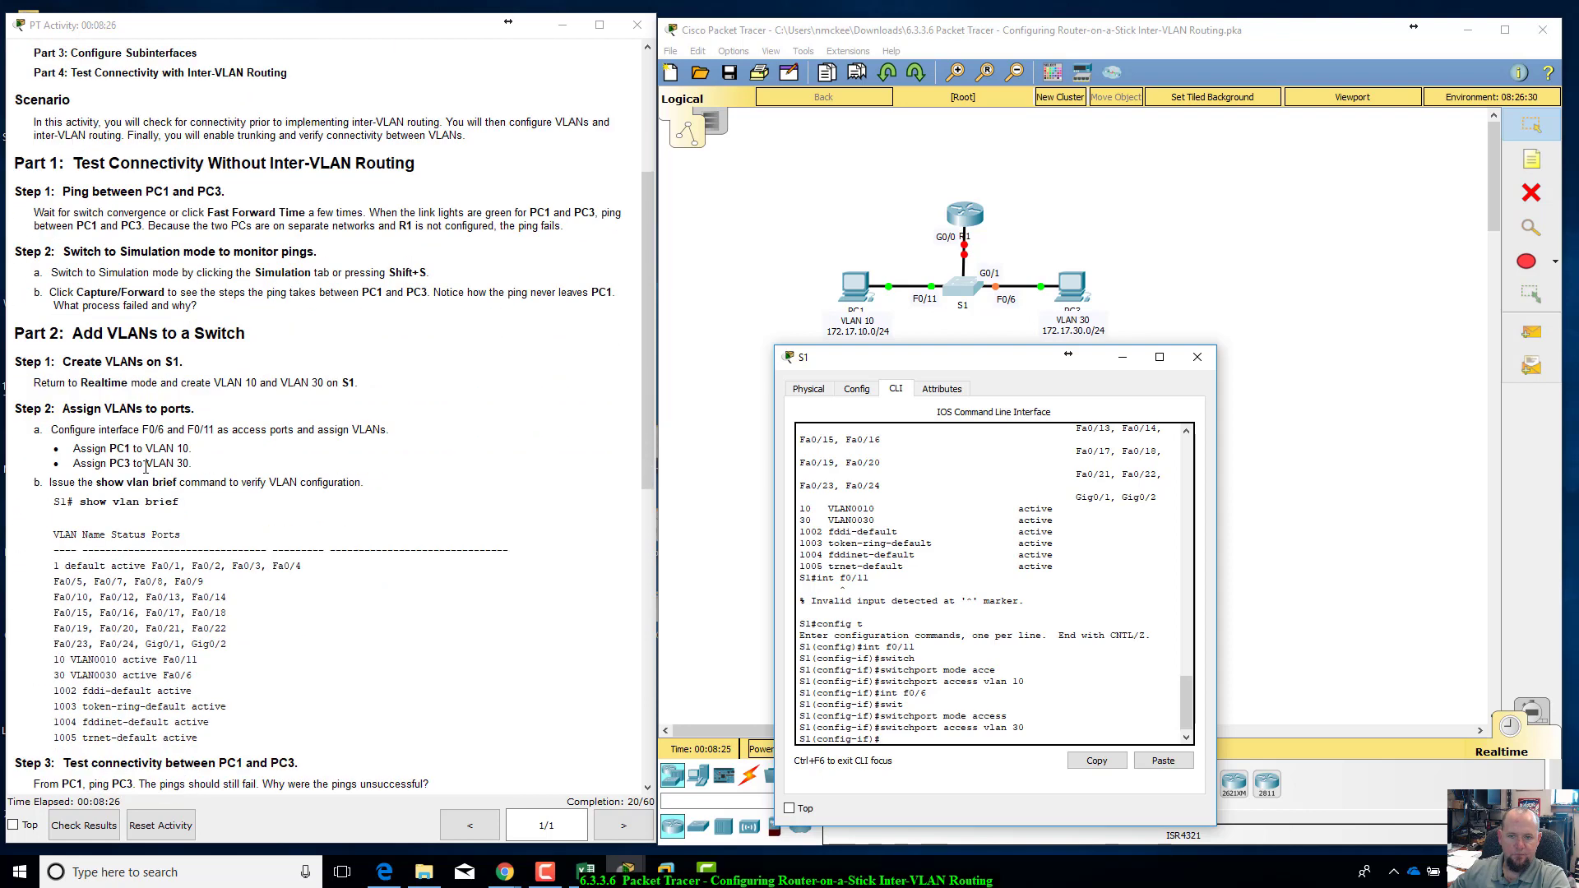
drag(76, 449, 234, 463)
click(235, 463)
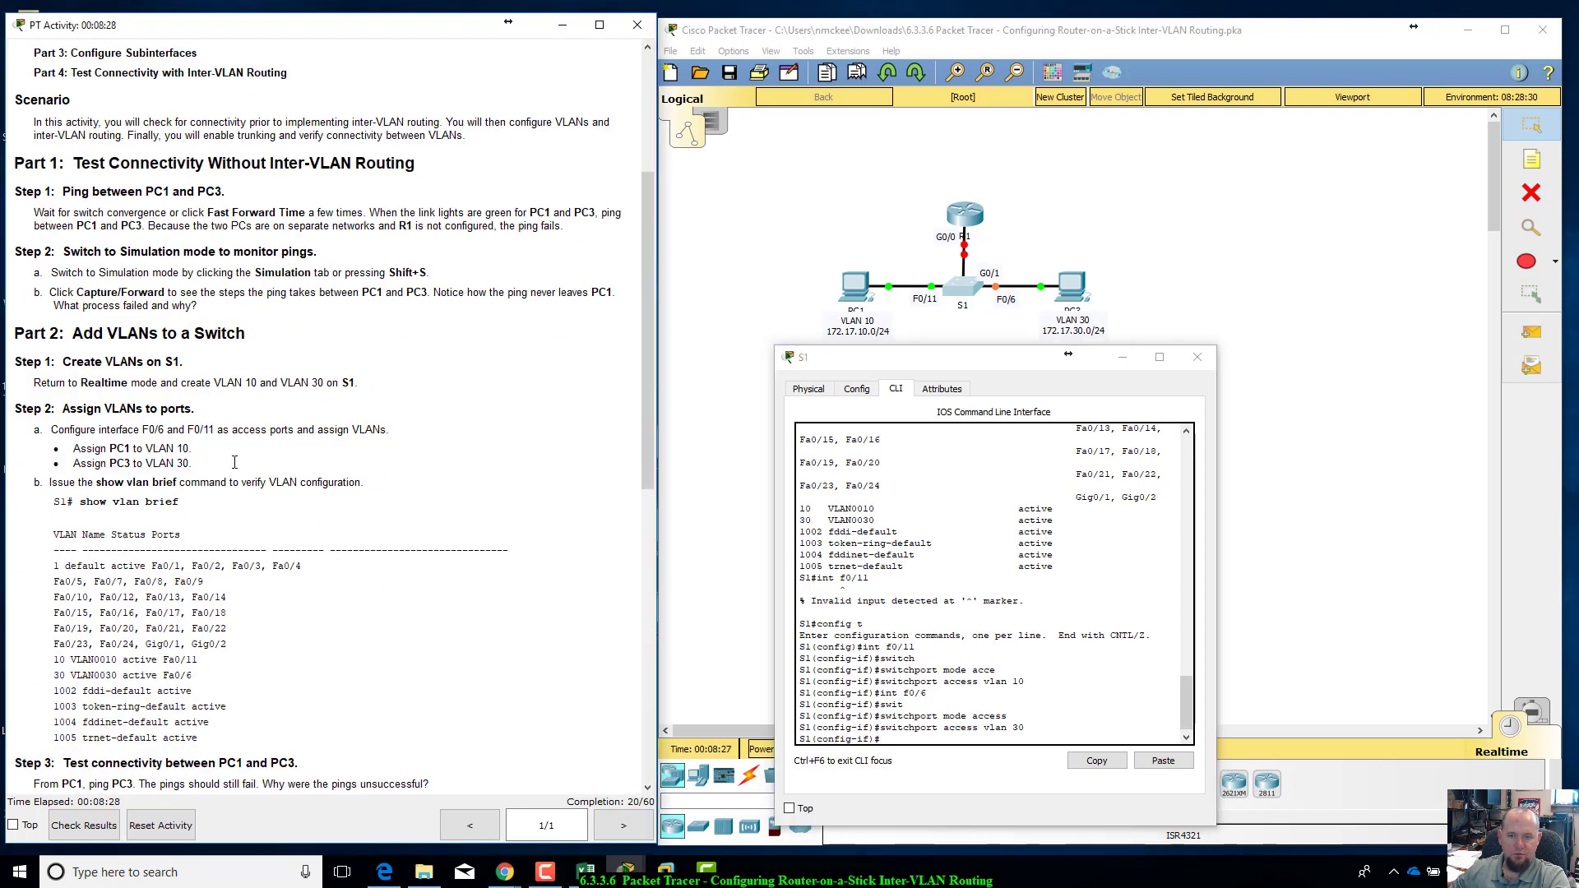
scroll(234, 462, down, 1)
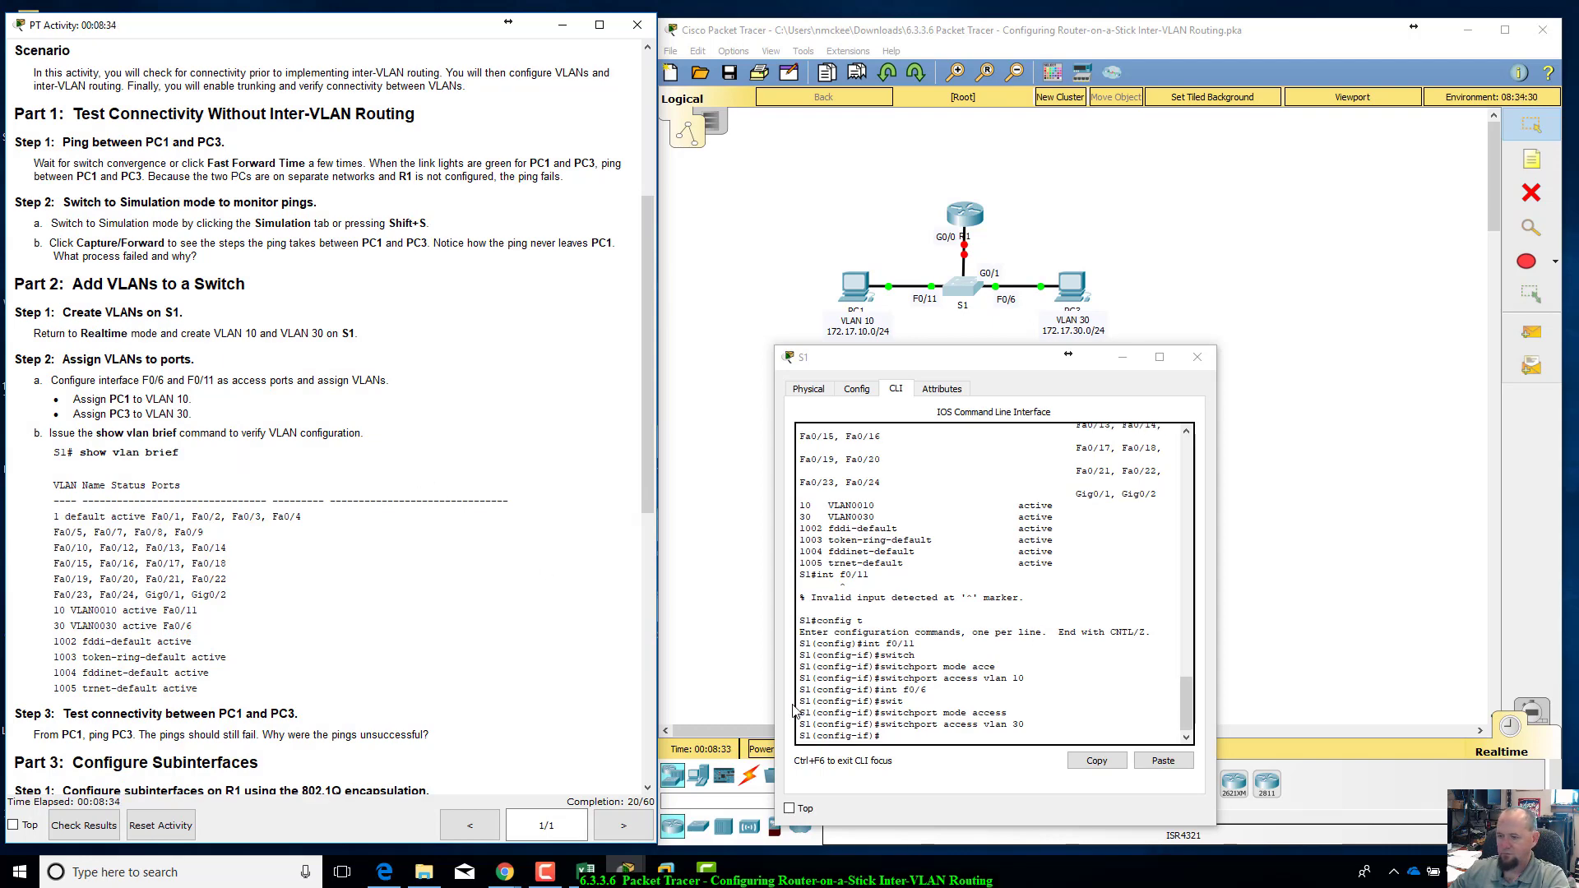
click(905, 733)
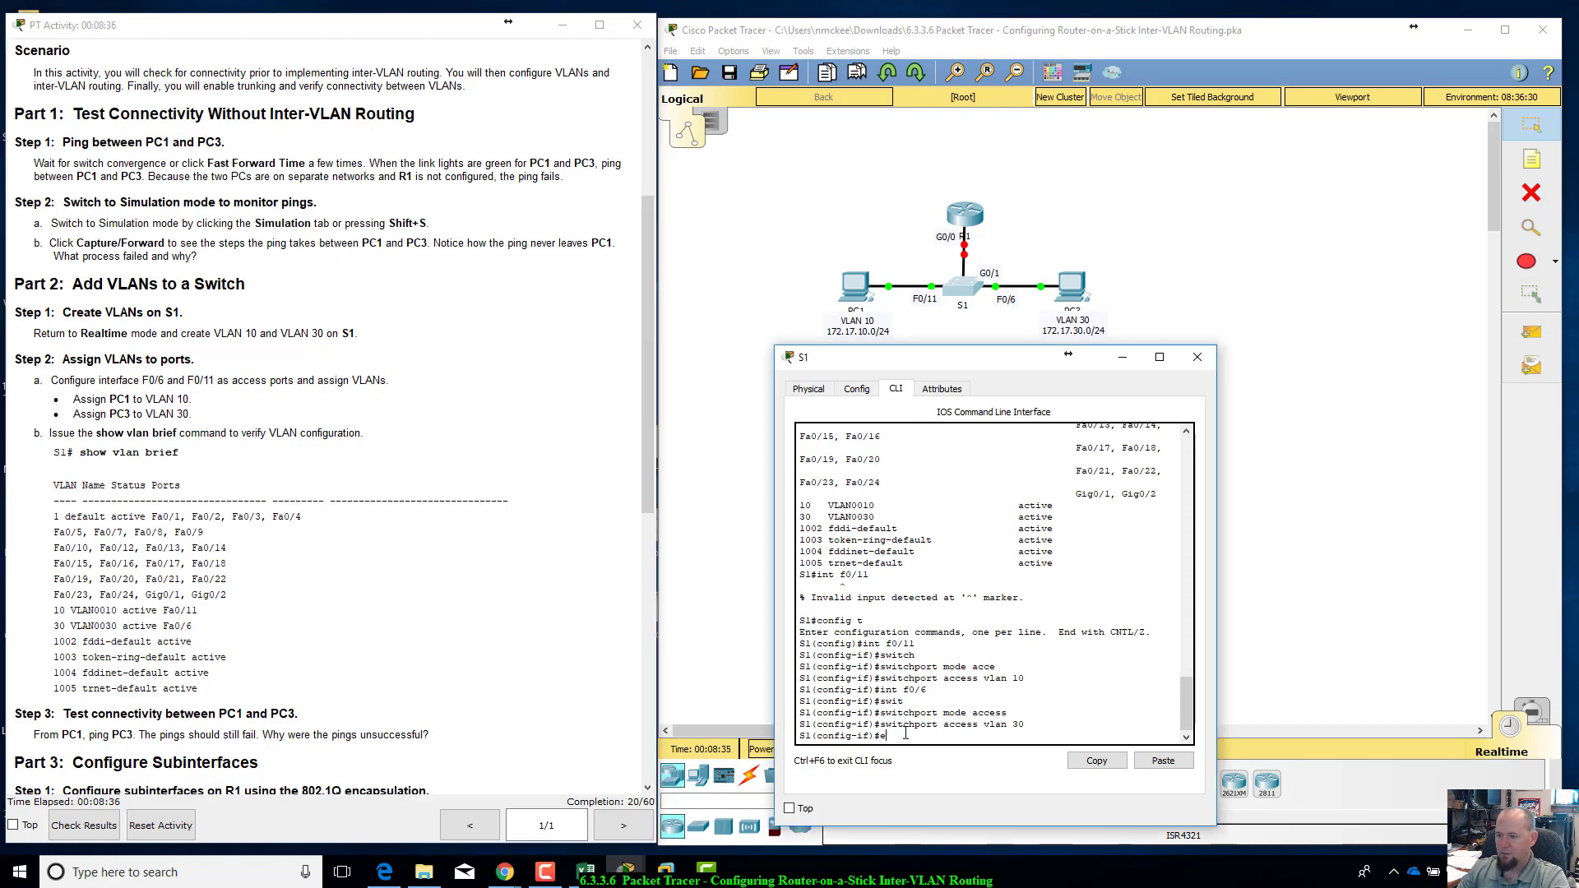
text(end)
key(Return)
text(show )
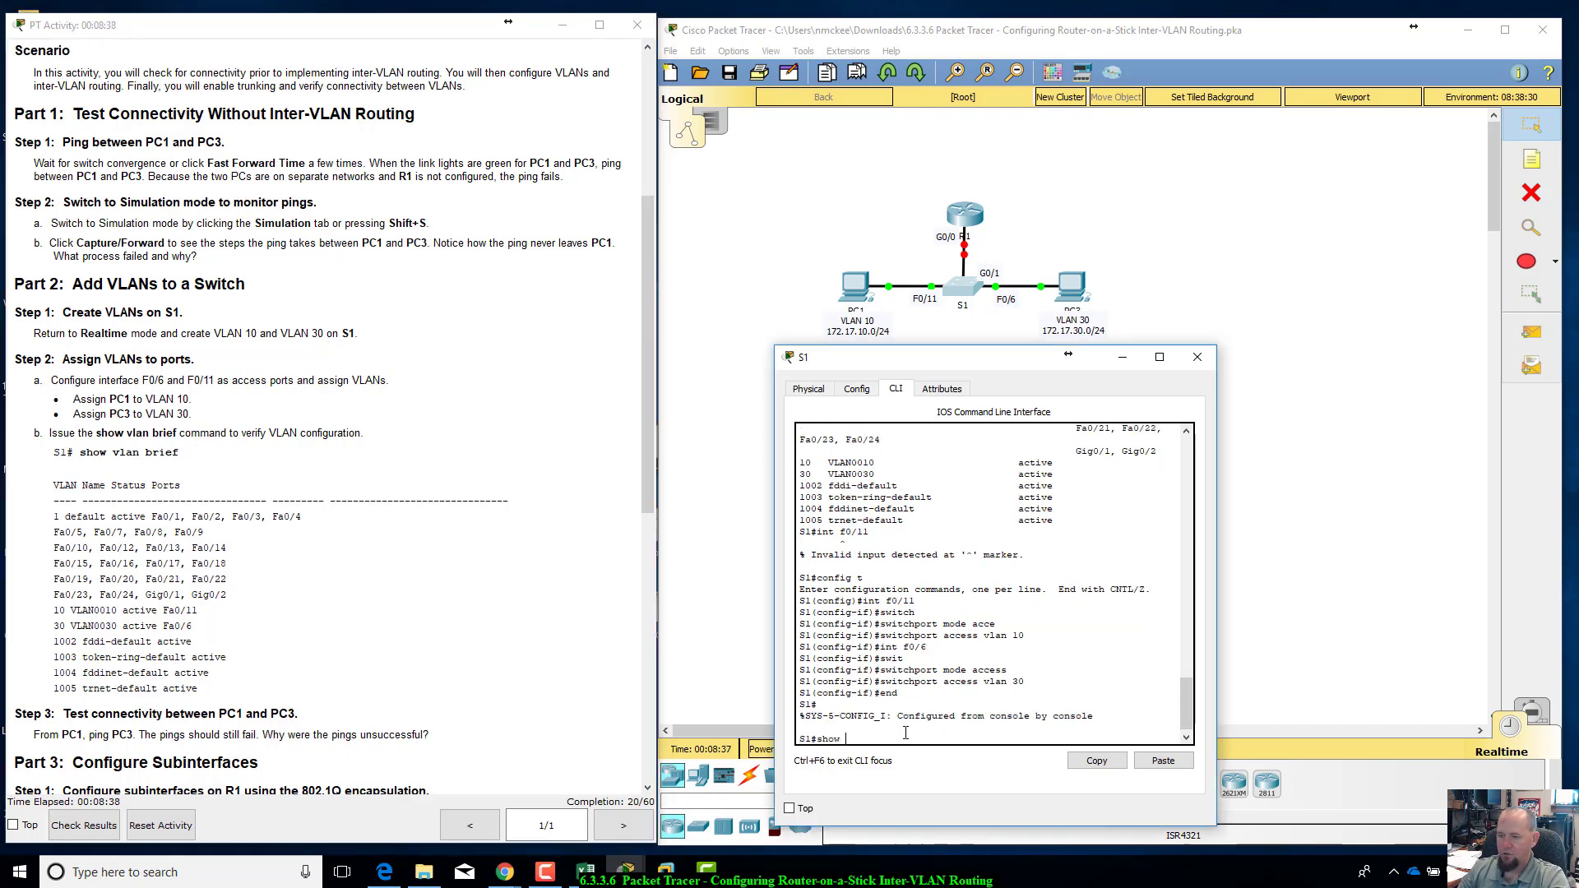
text(vlan brief)
key(Return)
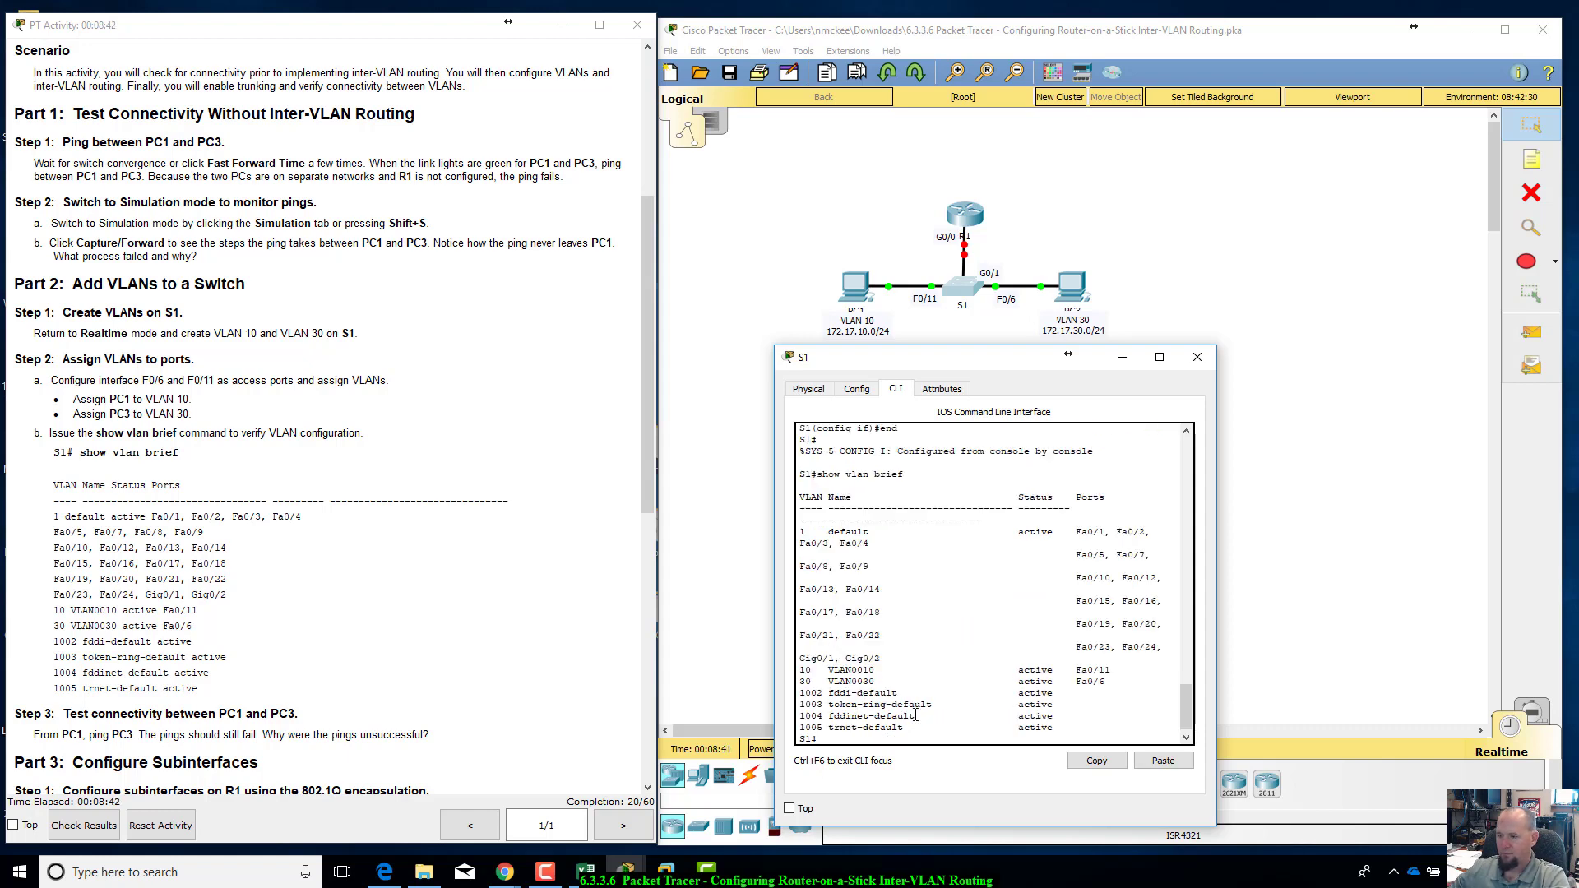
Step: Examine the port assignments in the VLAN 10 and VLAN 30 rows of S1's brief VLAN table
drag(801, 668, 1109, 669)
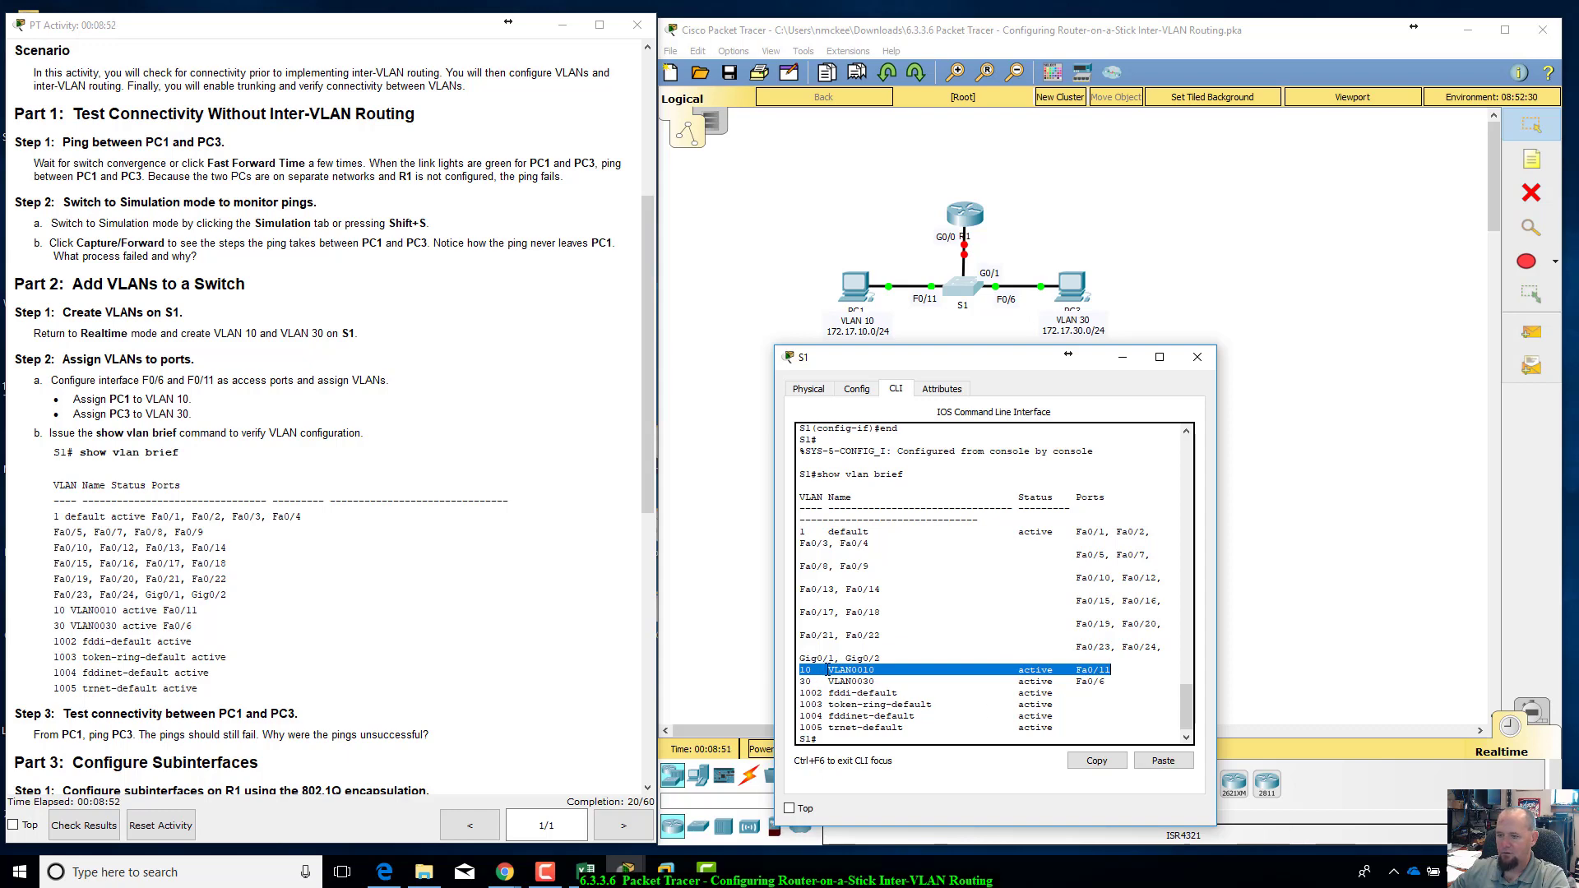
drag(828, 670, 879, 681)
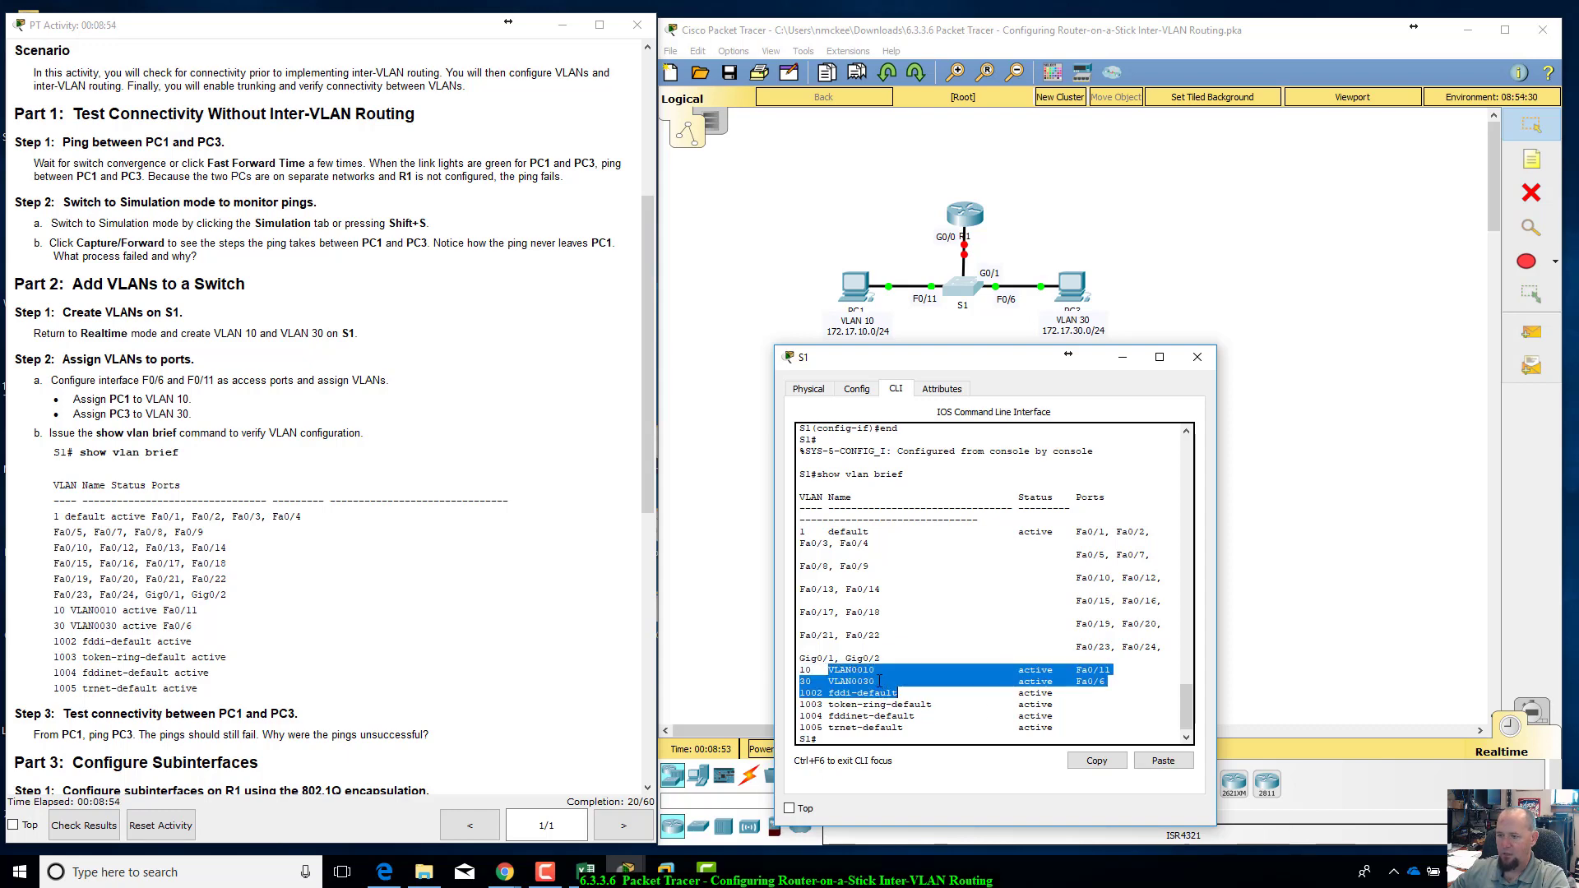
click(879, 681)
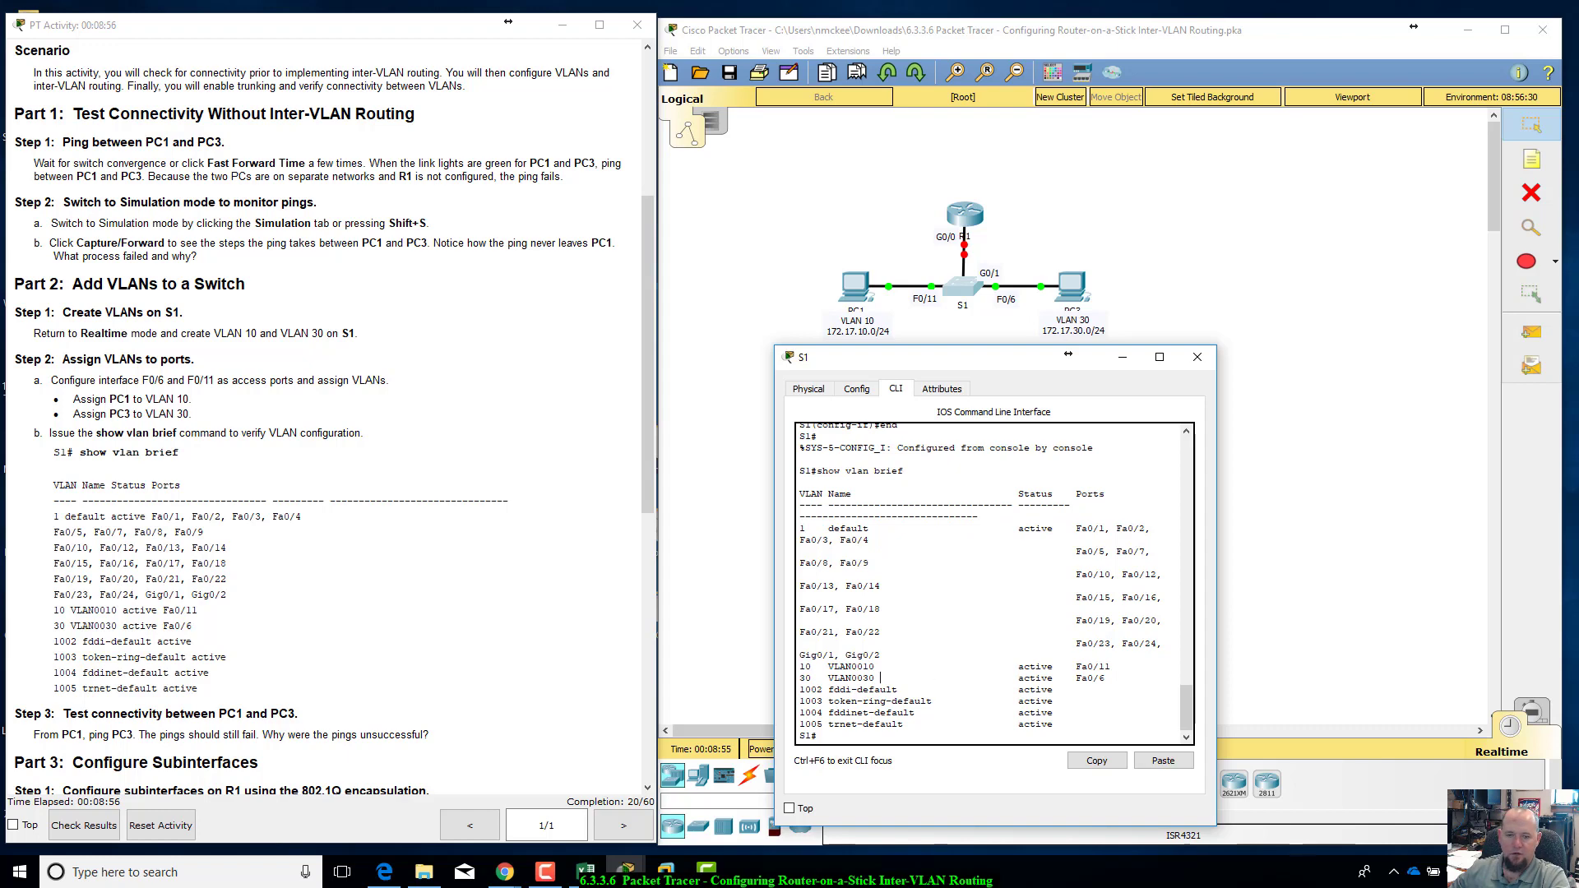
Step: Put the S1 window away and open PC1's command prompt for the Part 2 connectivity test
scroll(289, 511, down, 3)
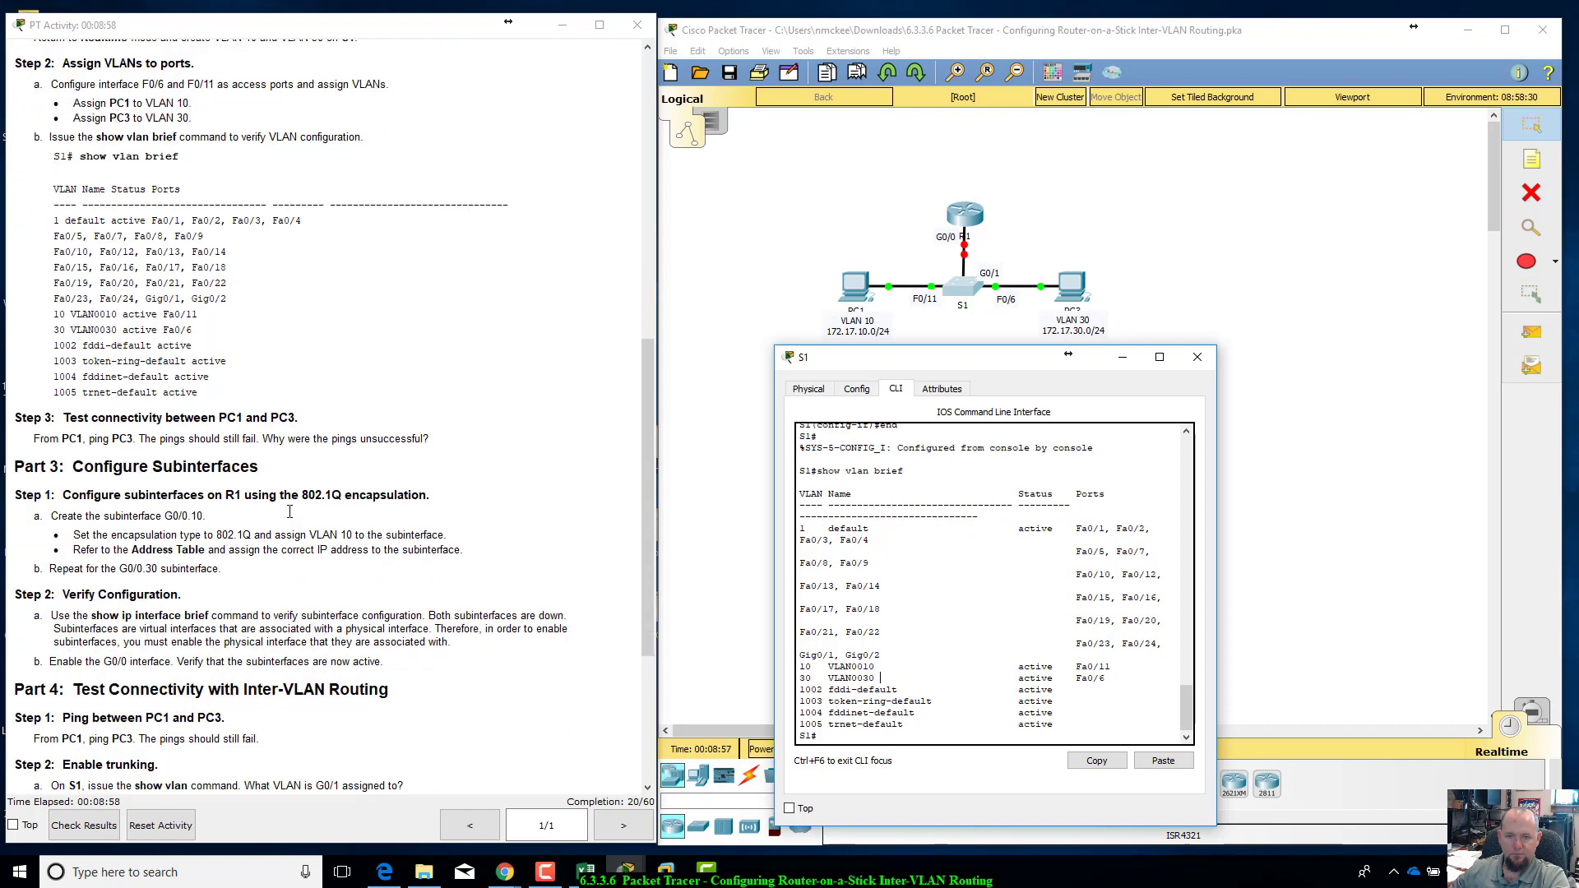
drag(1009, 368, 1102, 450)
click(1290, 440)
click(863, 298)
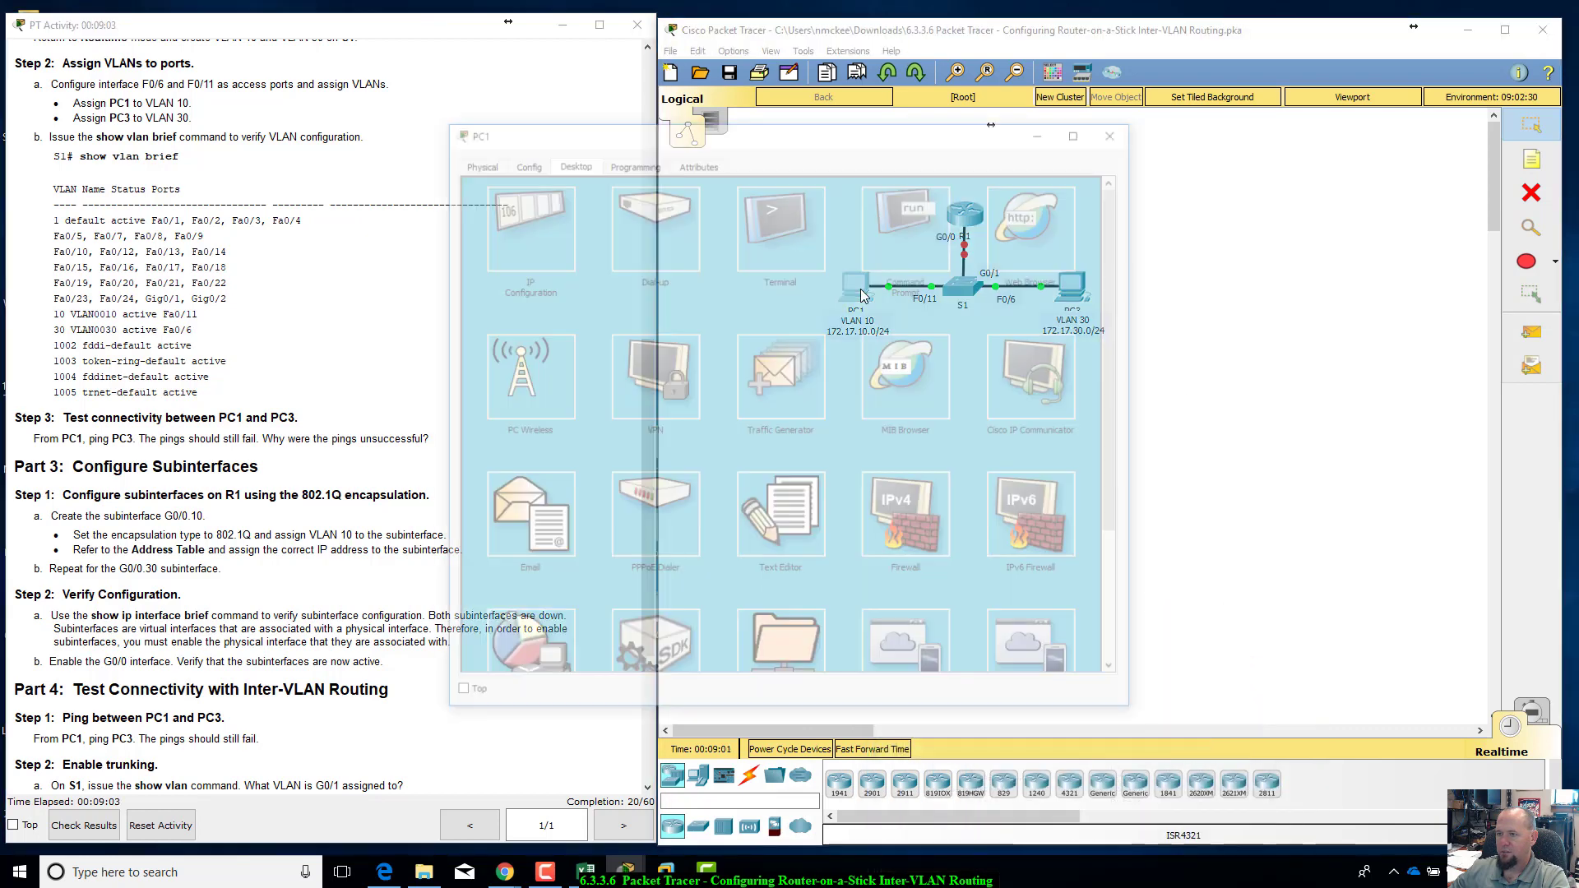
click(926, 257)
drag(887, 135, 1117, 303)
Step: Repeat the ping from PC1 to 172.17.30.10, interrupt it before all replies are awaited, and put the PC1 window away
key(Up)
key(Return)
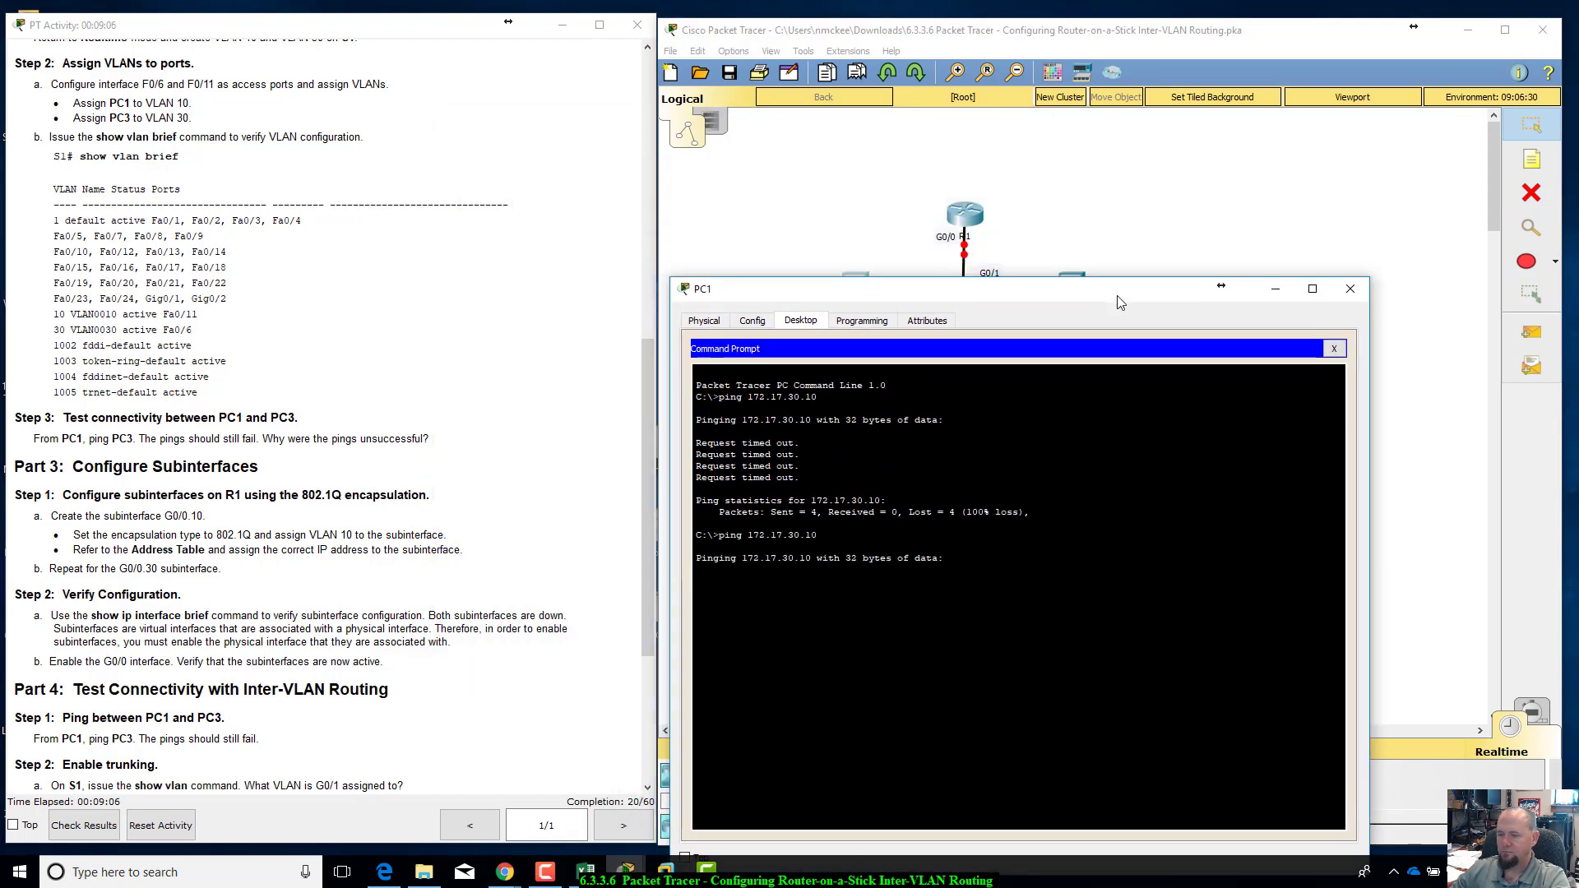
drag(1118, 302, 1148, 327)
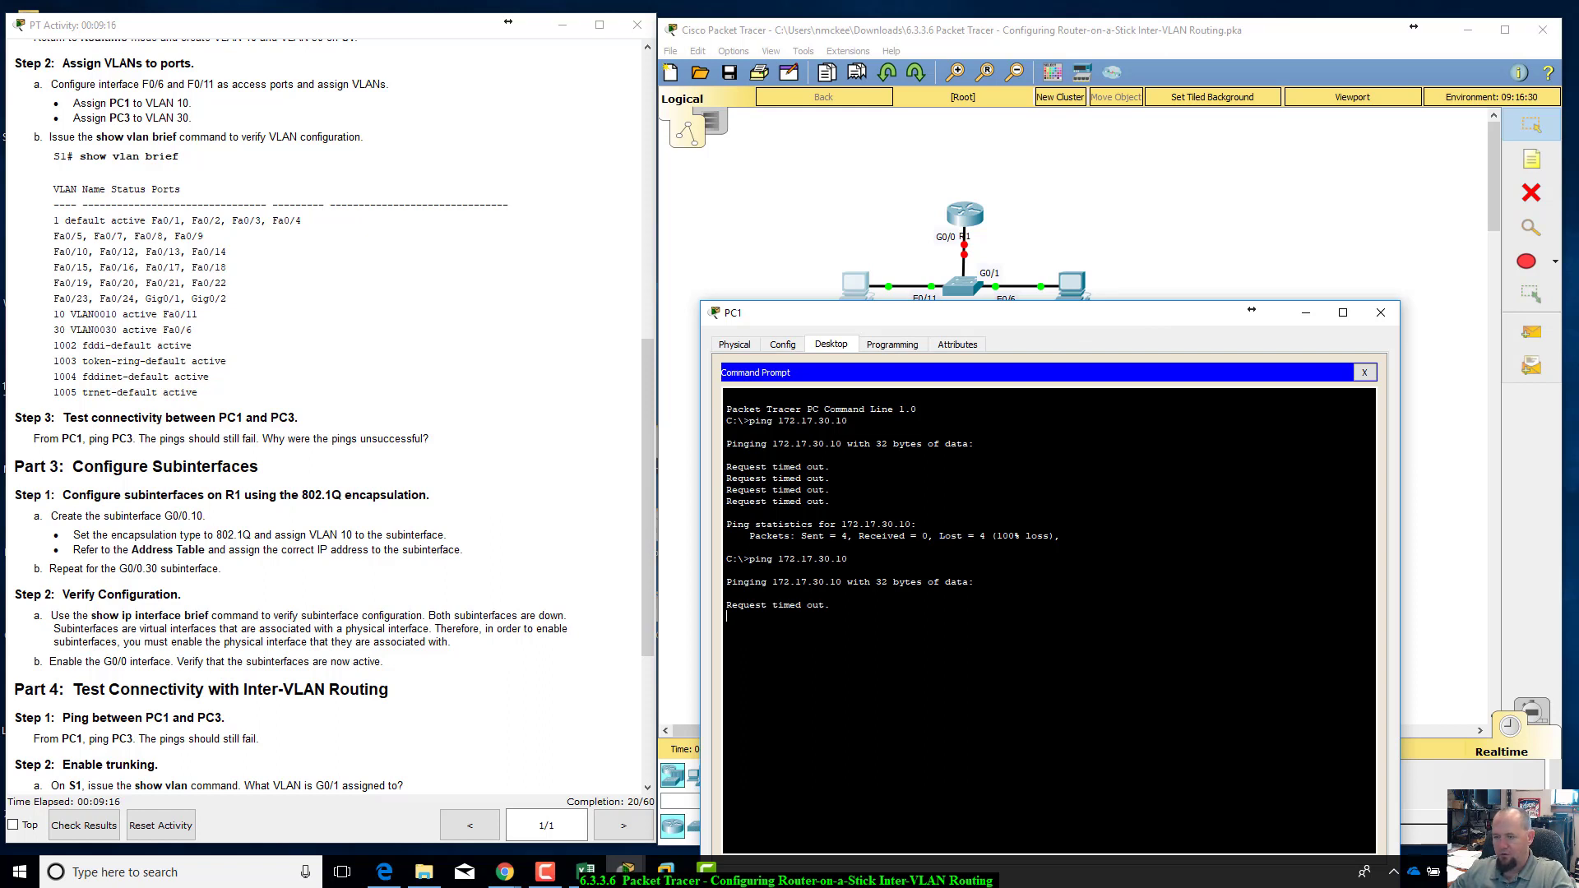
key(ctrl+c)
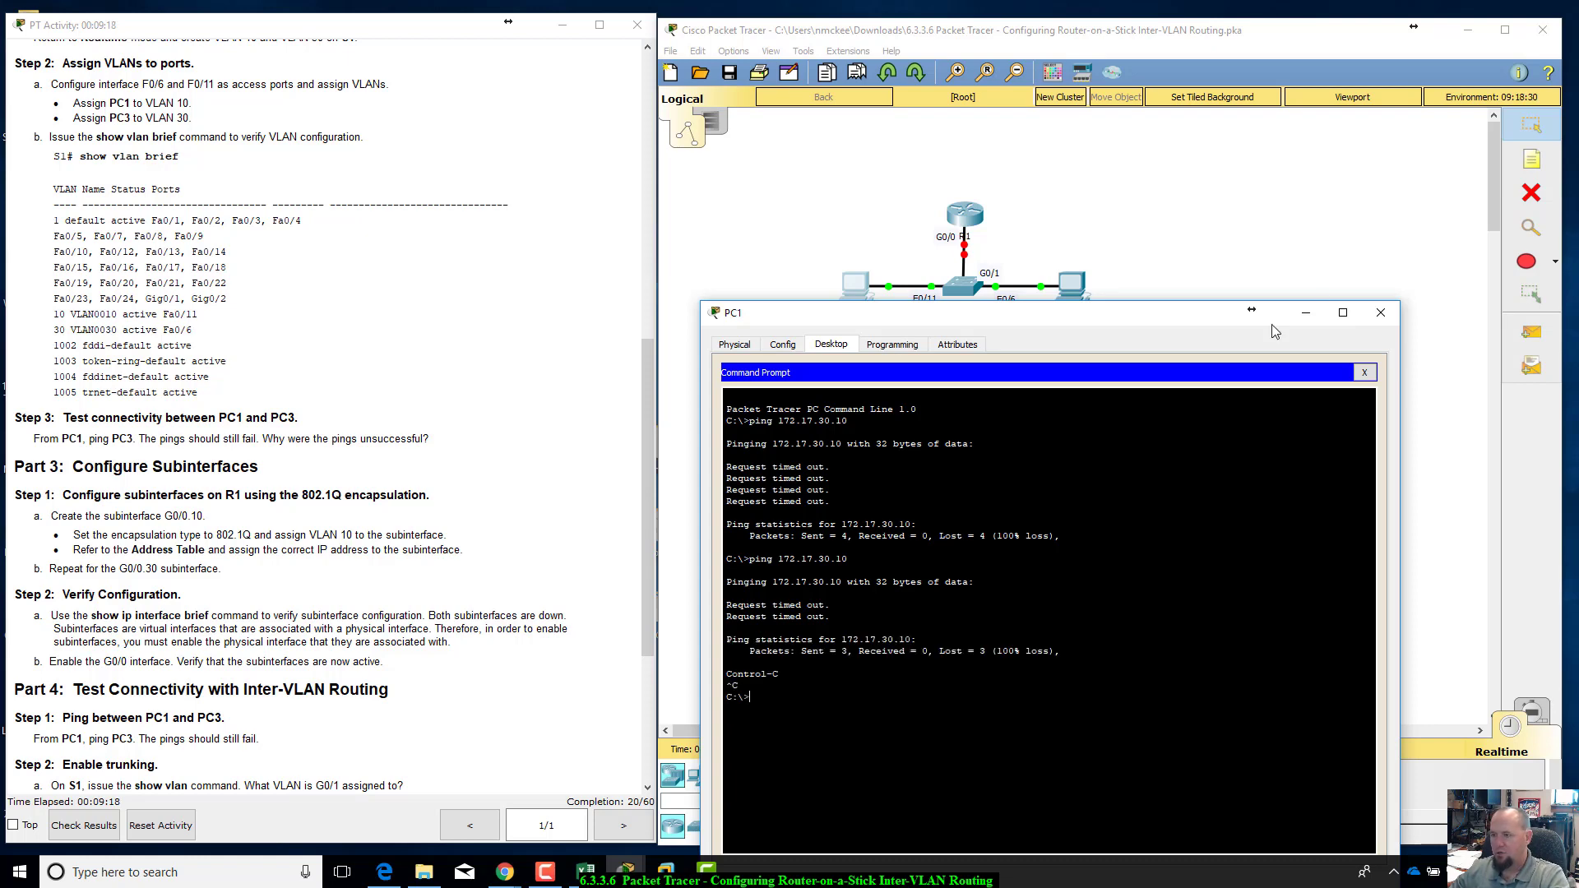
click(1312, 316)
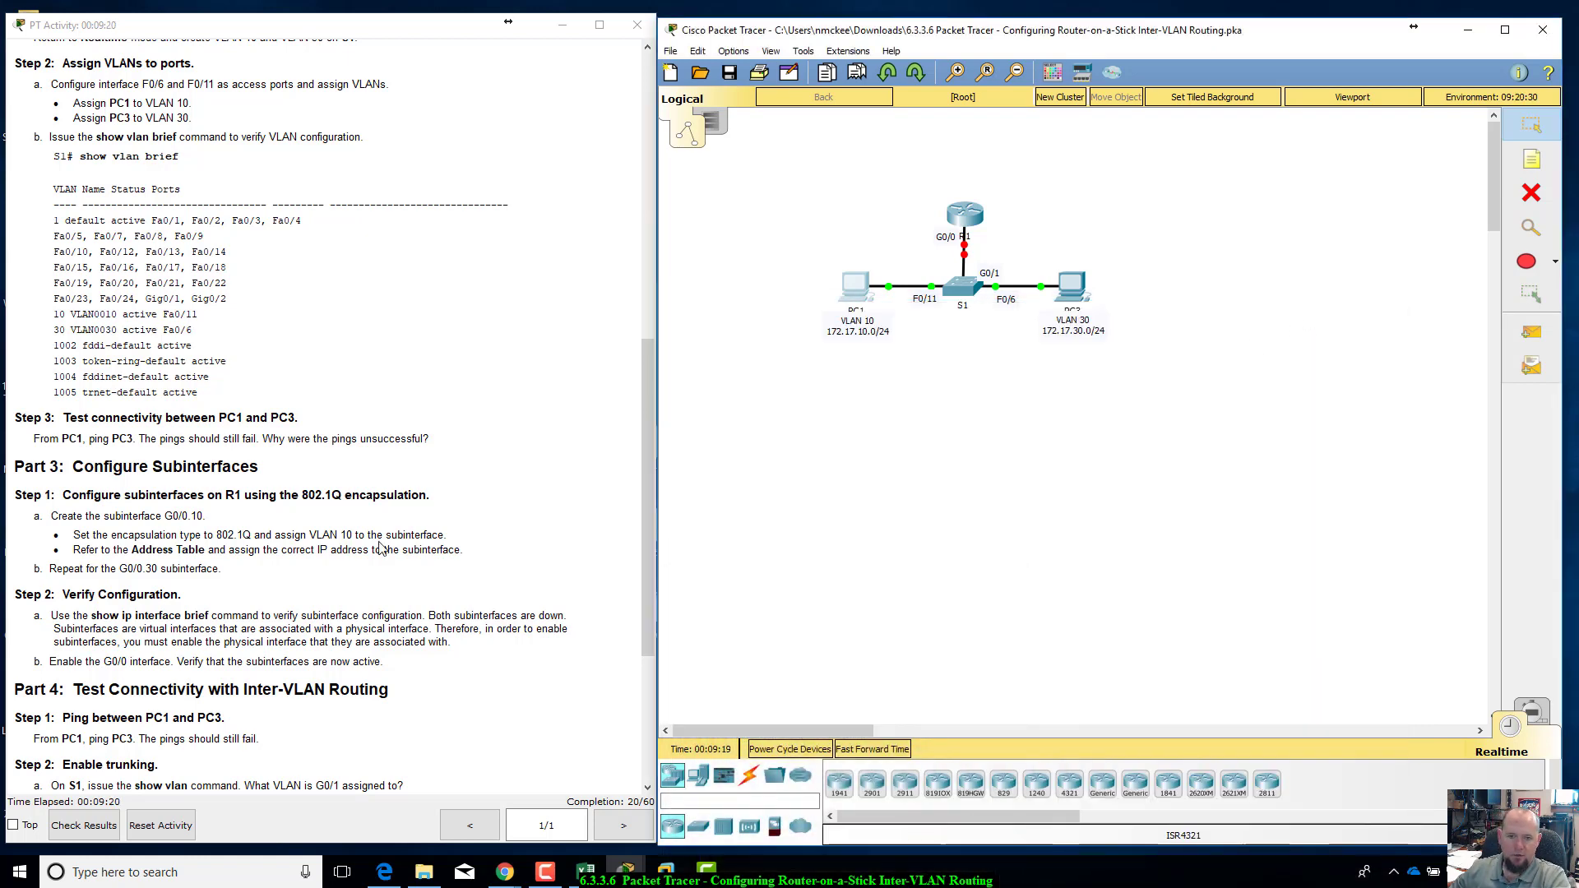
Step: Open the R1 command line and enter global configuration mode through privileged EXEC with config t
scroll(381, 549, down, 1)
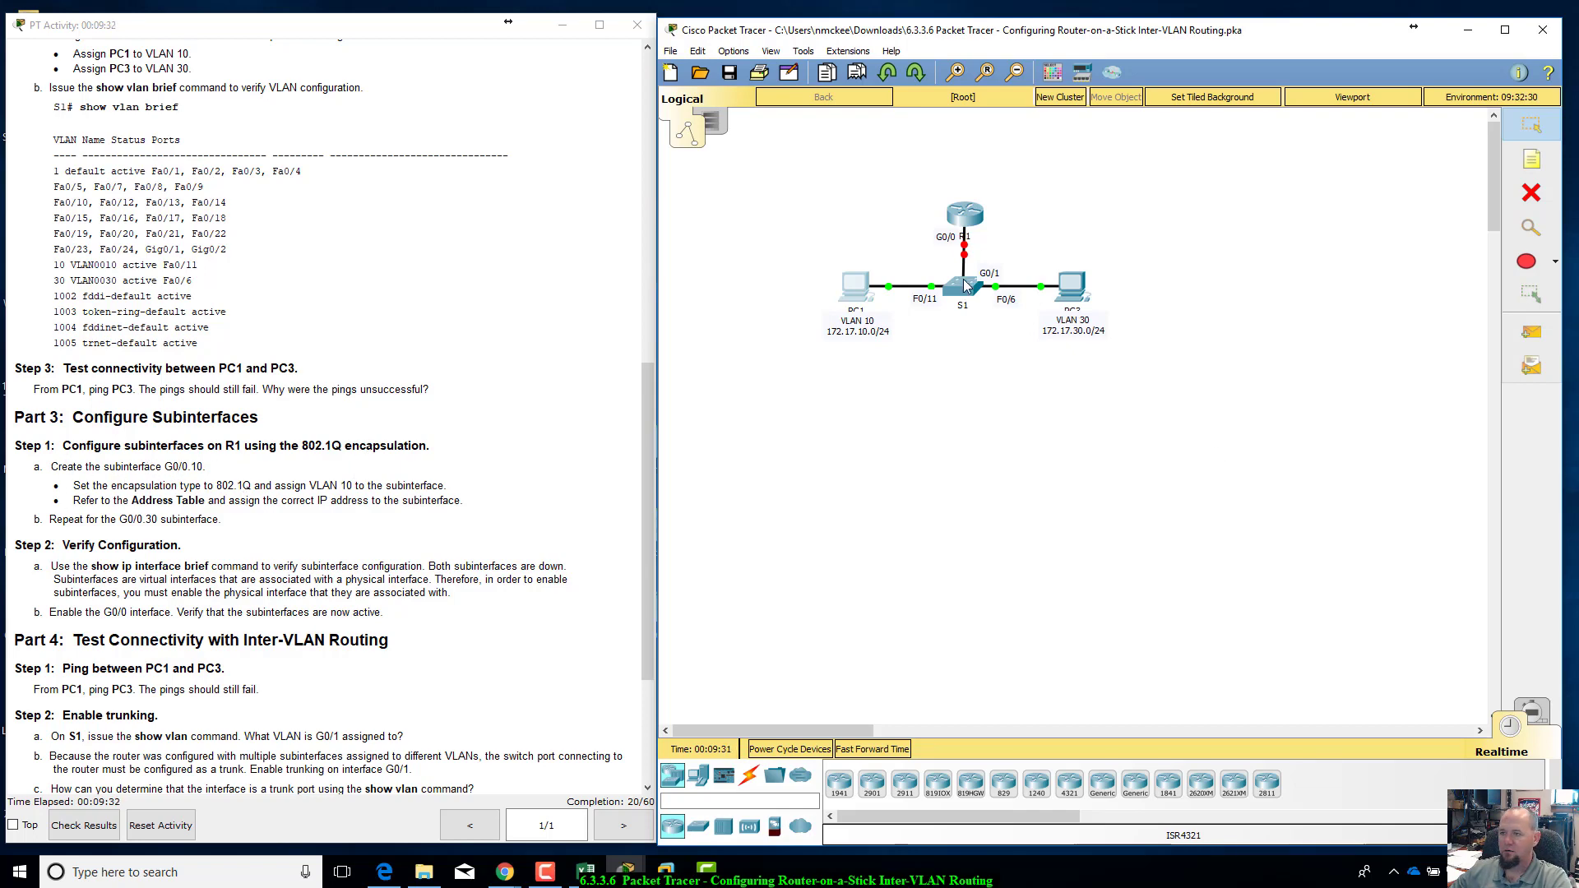
click(975, 215)
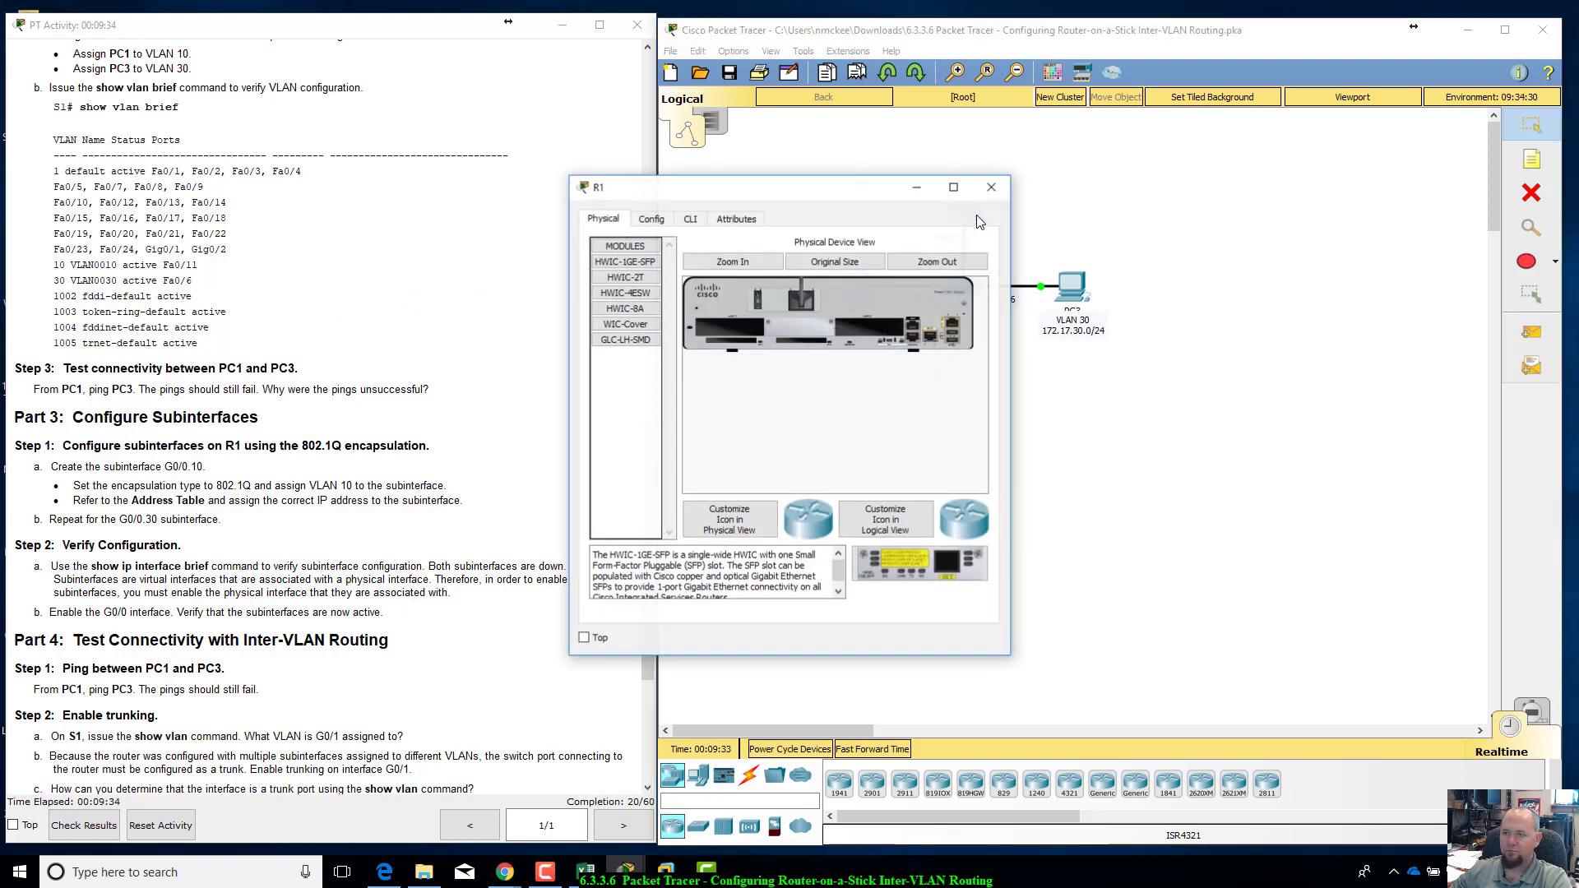
drag(840, 202, 1003, 225)
click(856, 242)
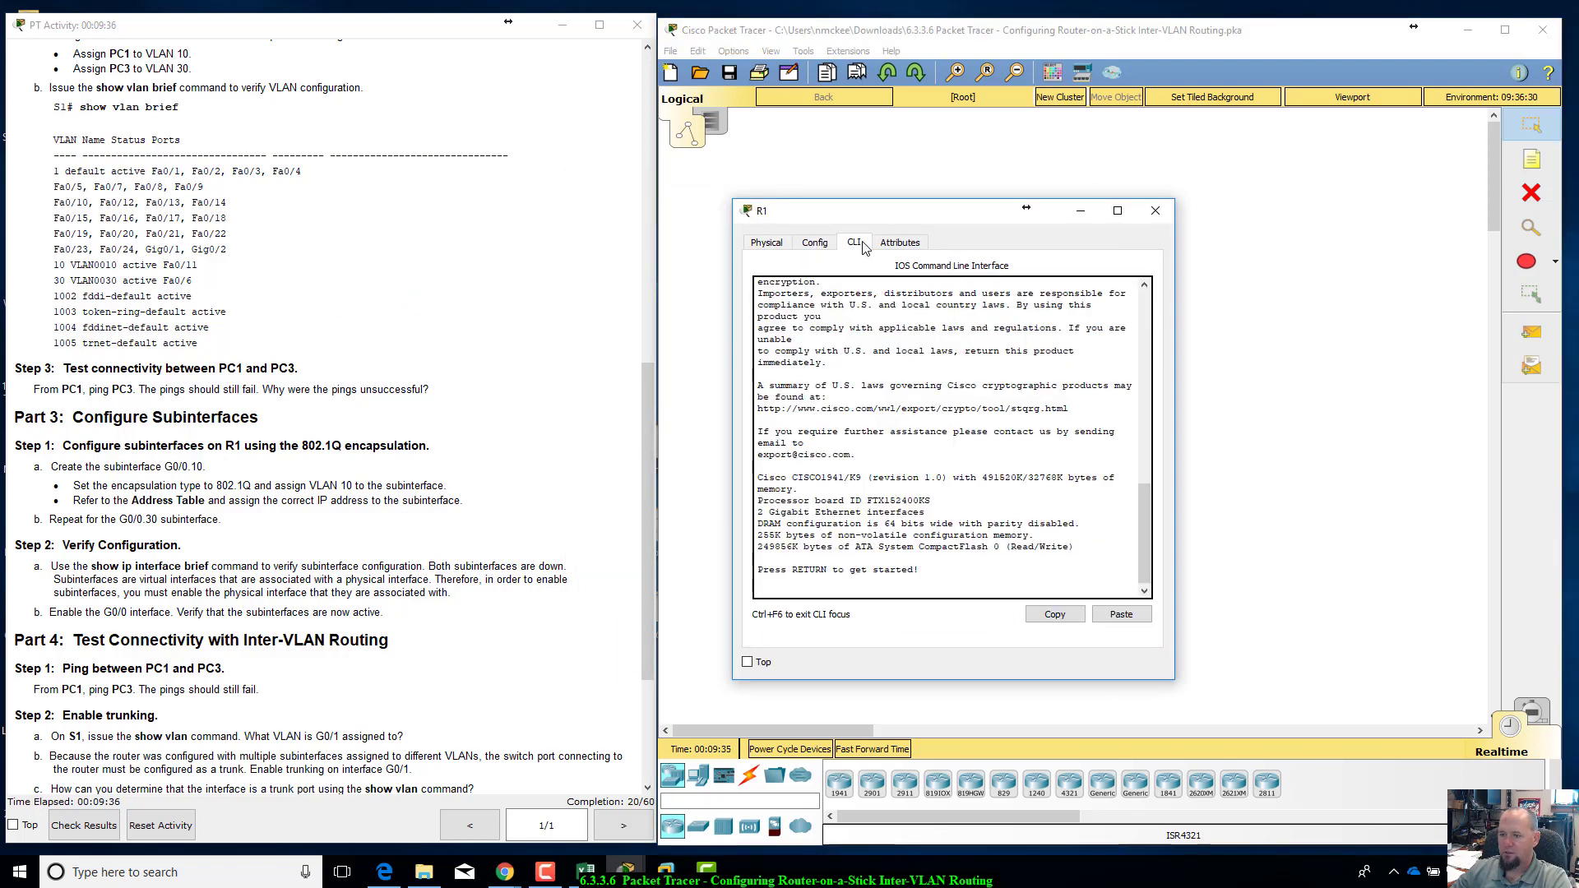
text(enable)
key(Return)
text(con)
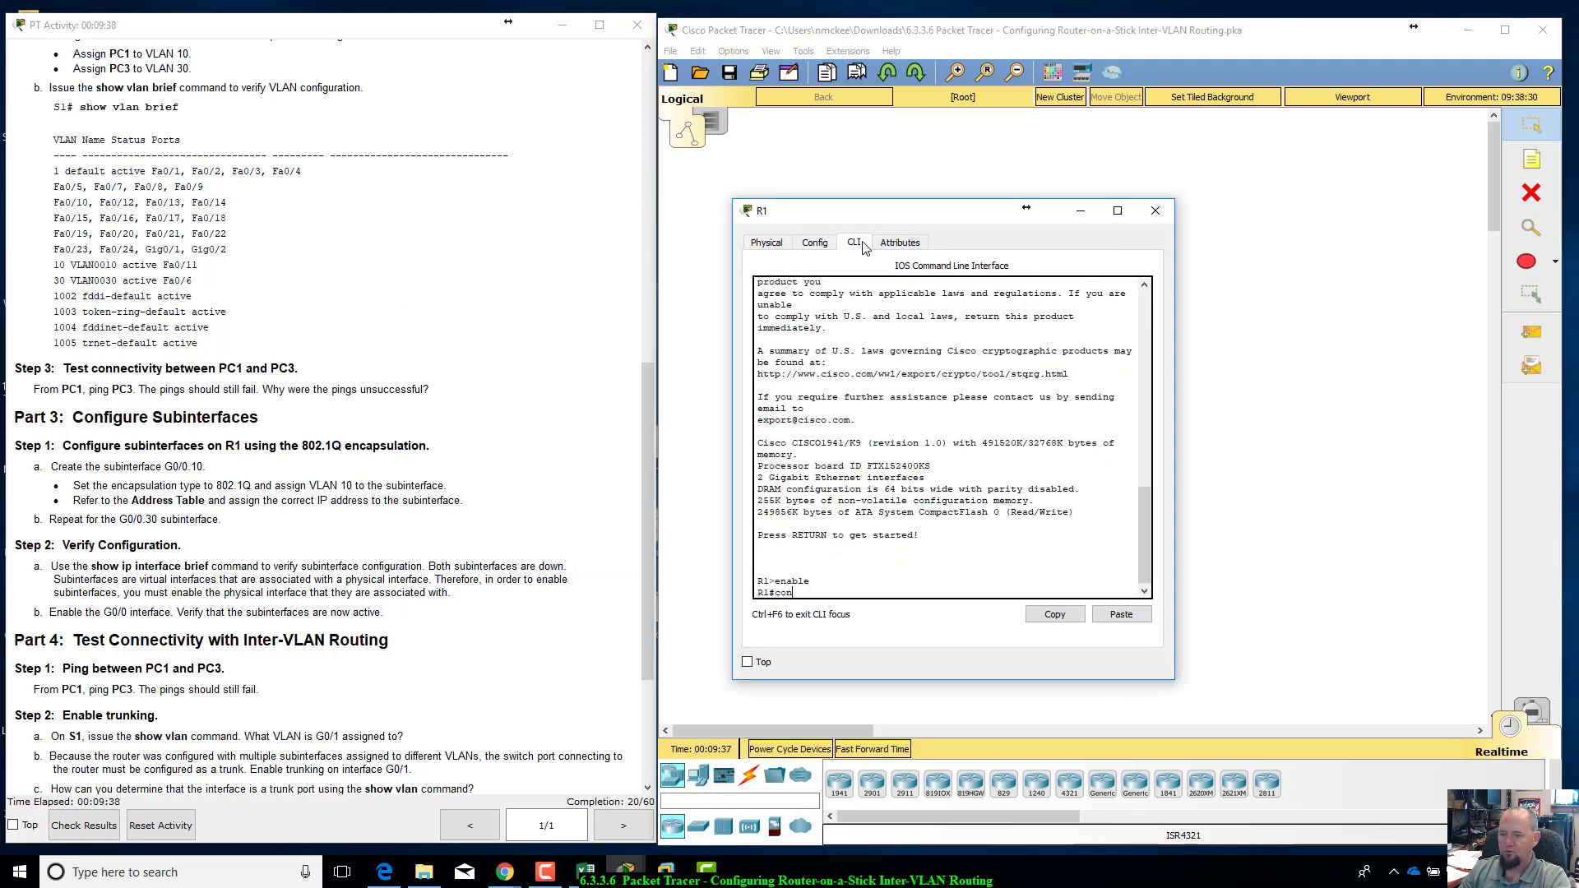
text(fig t)
key(Return)
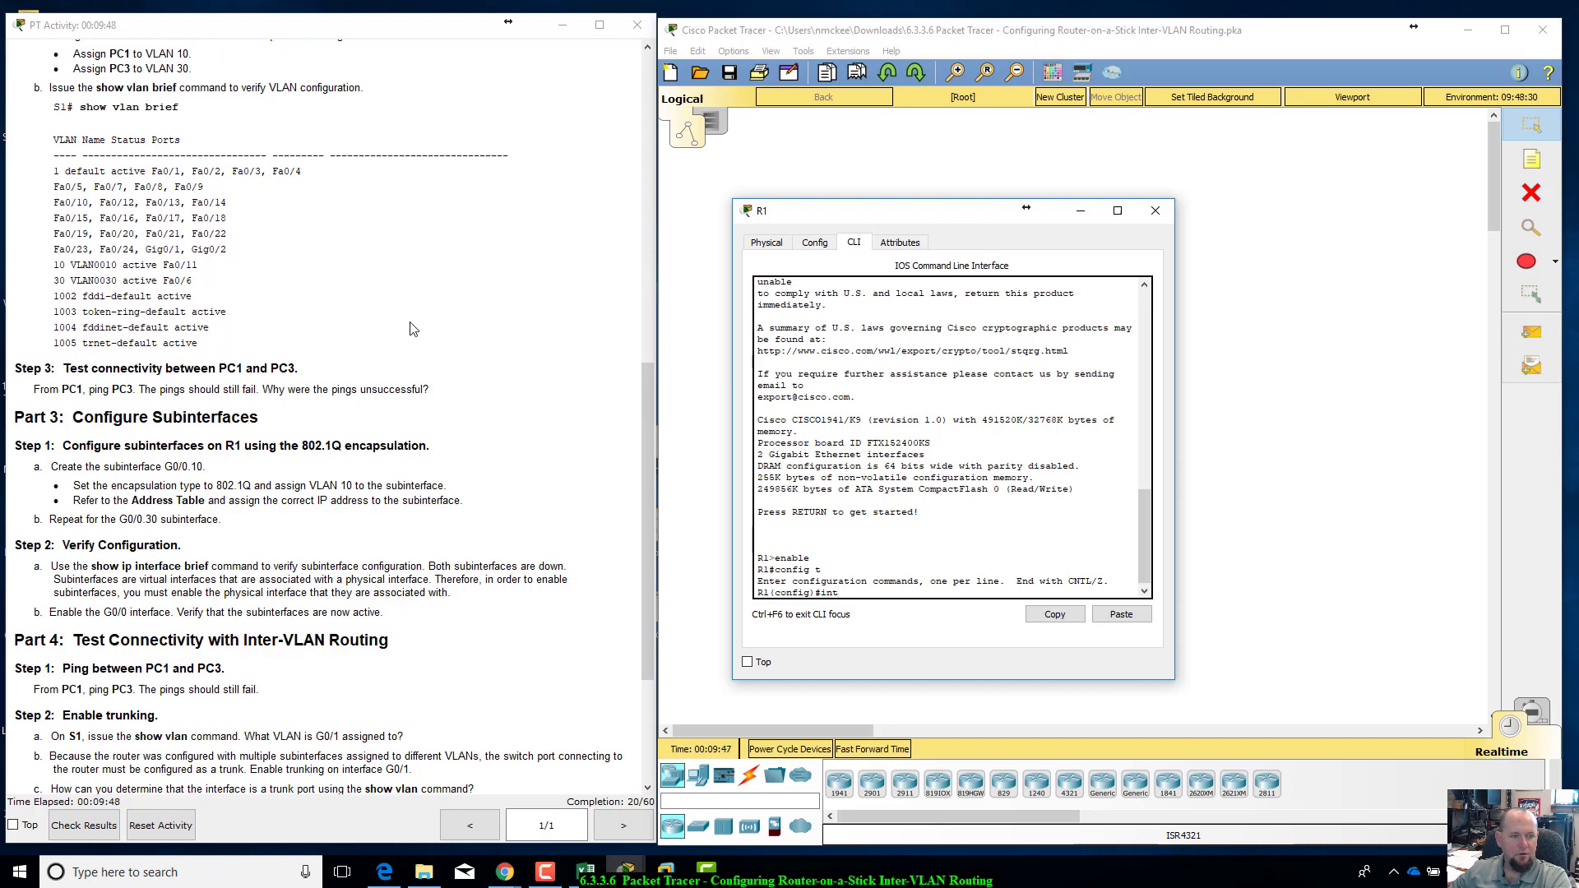
Step: Create subinterface G0/0.10 on R1
text(g0)
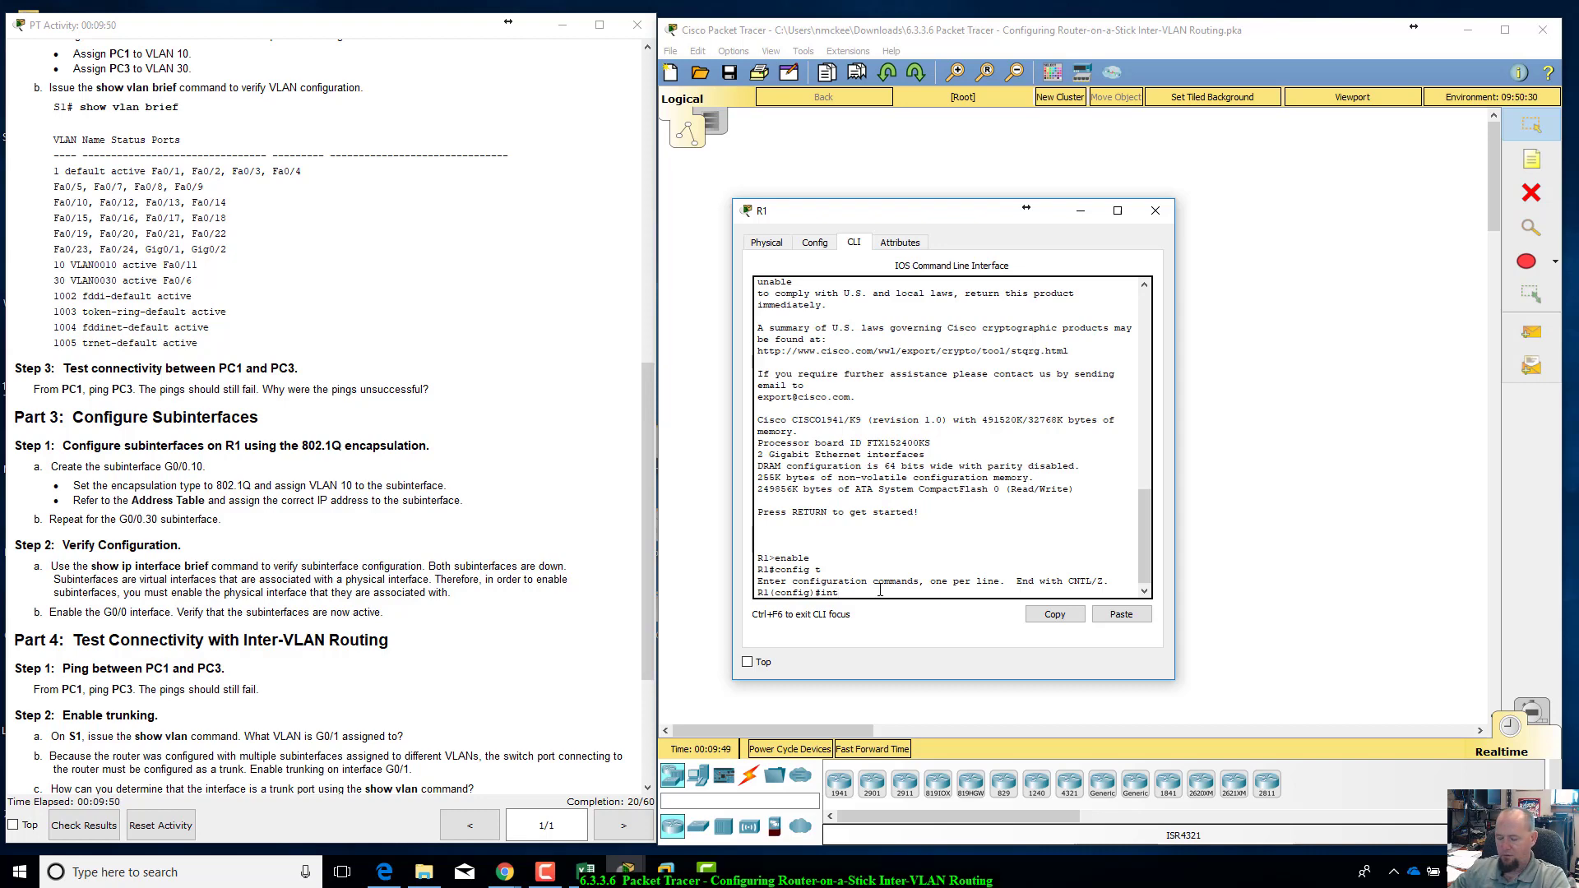
text(/1)
key(BackSpace)
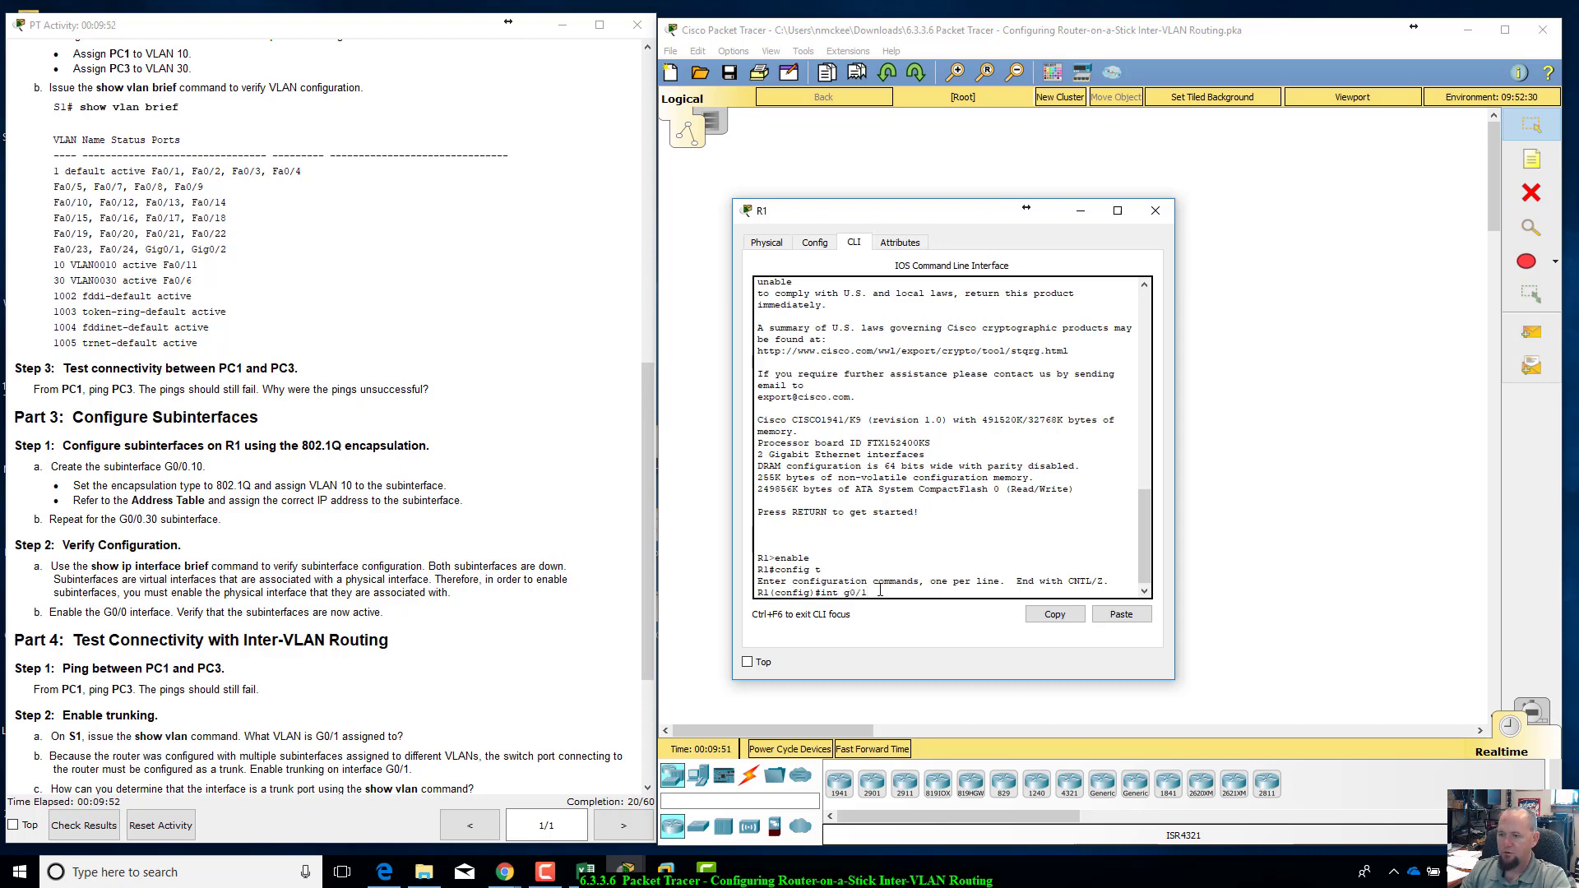
text(0)
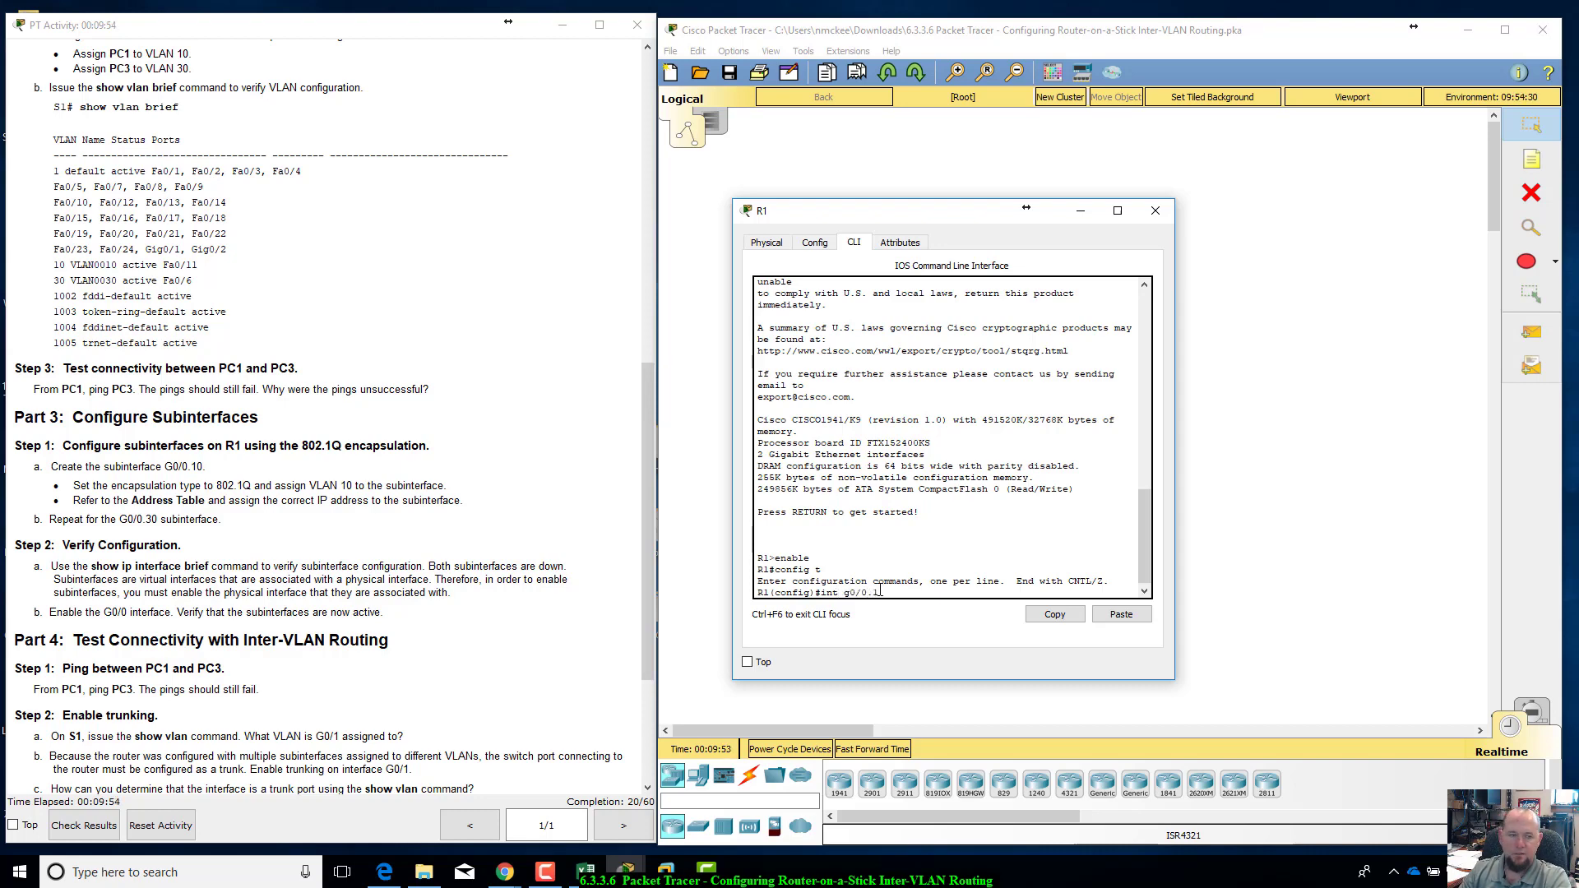
text(.10)
key(Return)
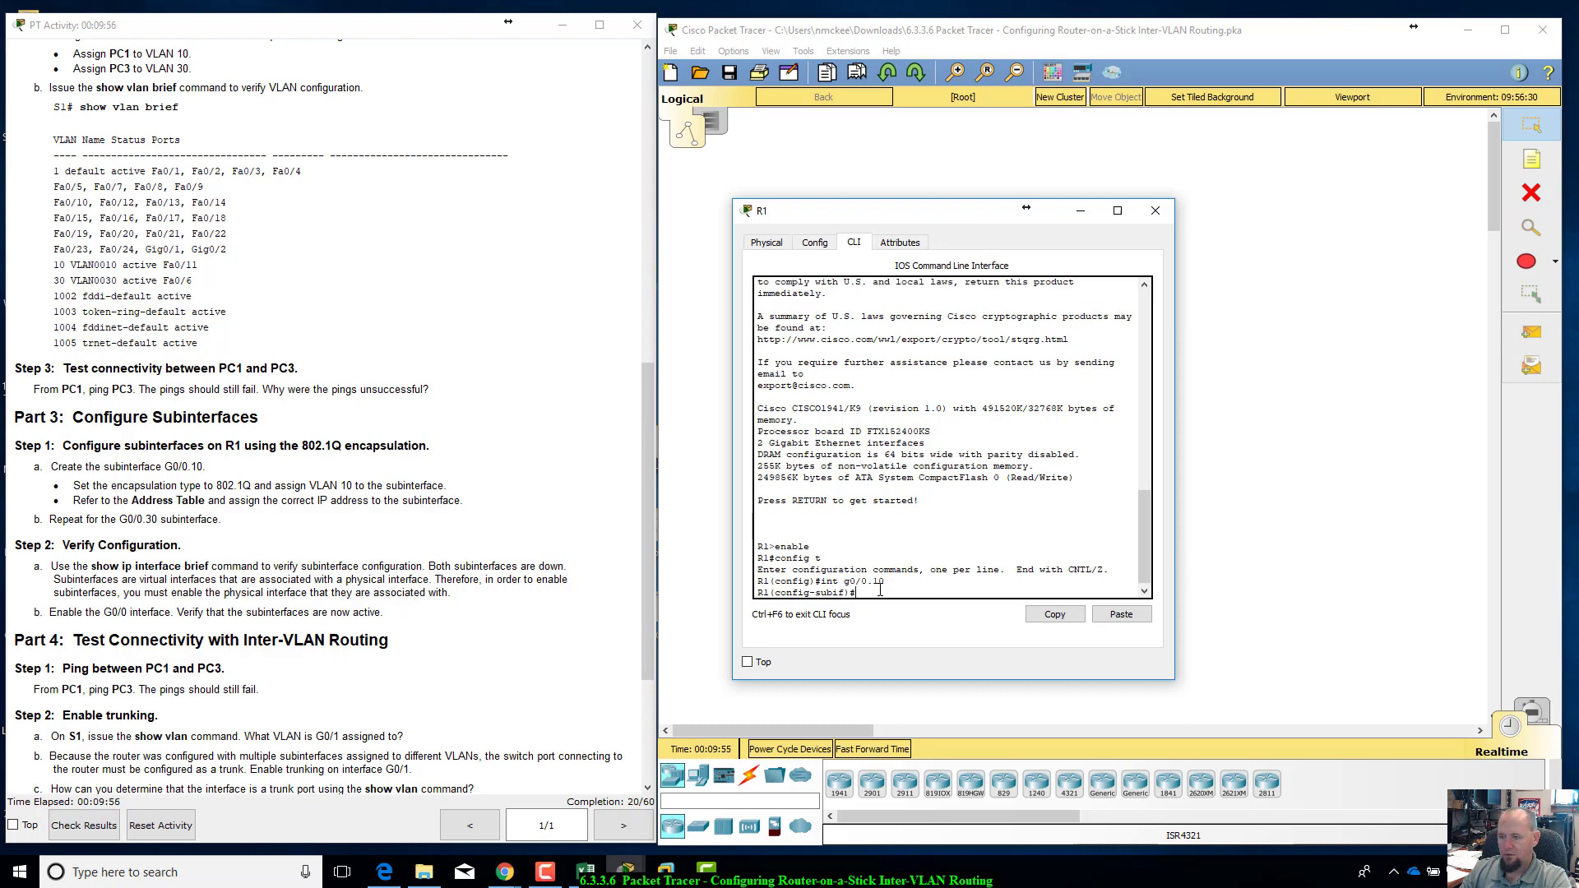
Step: Set the encapsulation of subinterface G0/0.10 to 802.1Q for VLAN 10 with encapsulation dot1q 10
text(encap)
key(Tab)
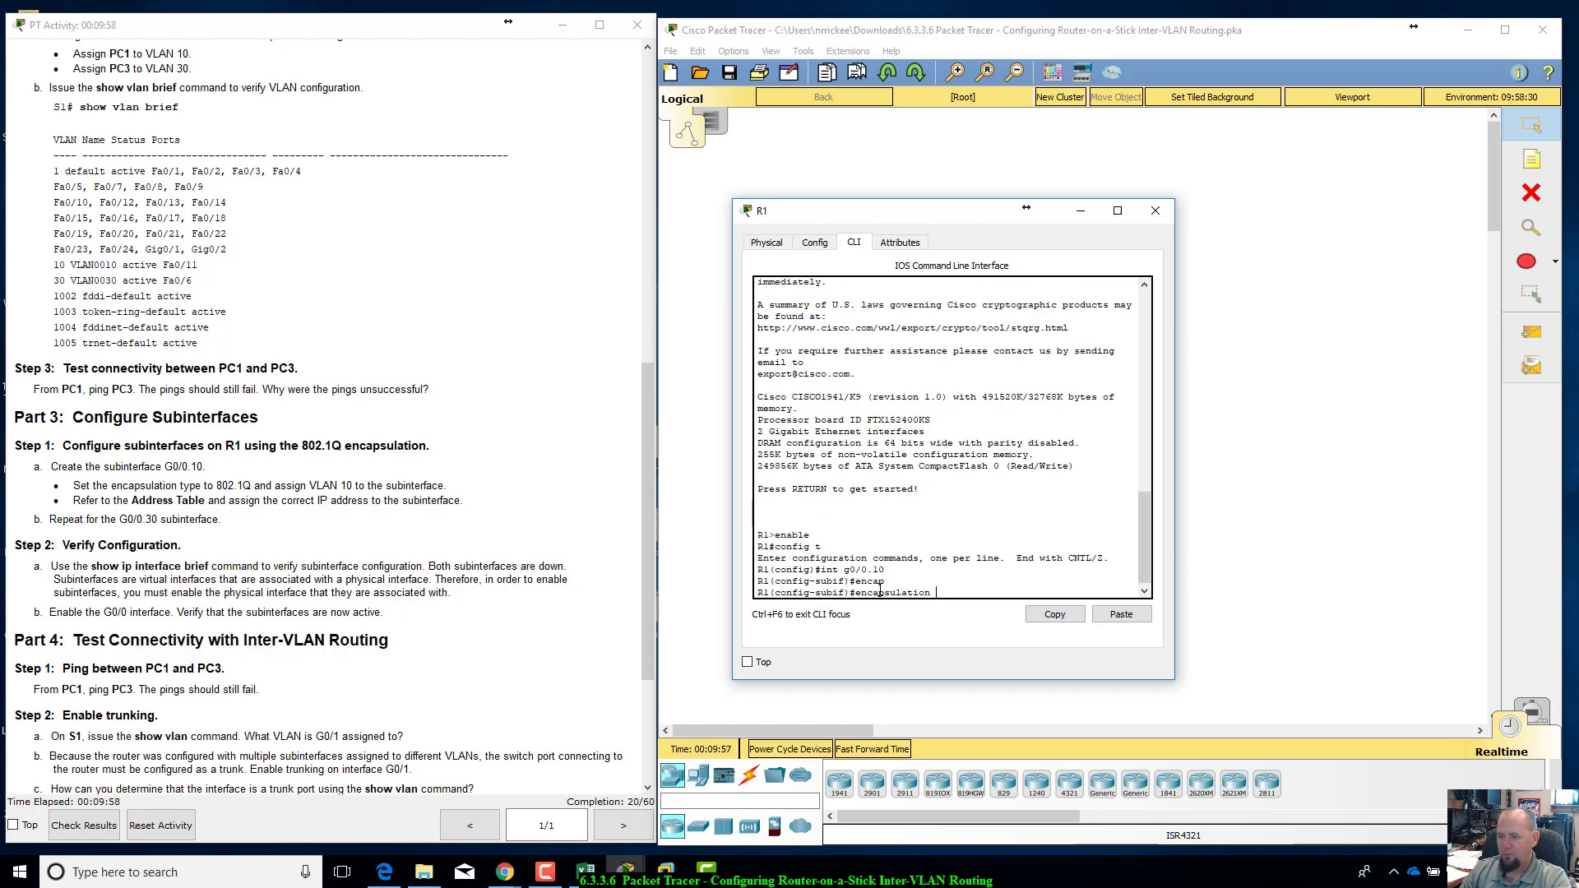
text(dot1q 10)
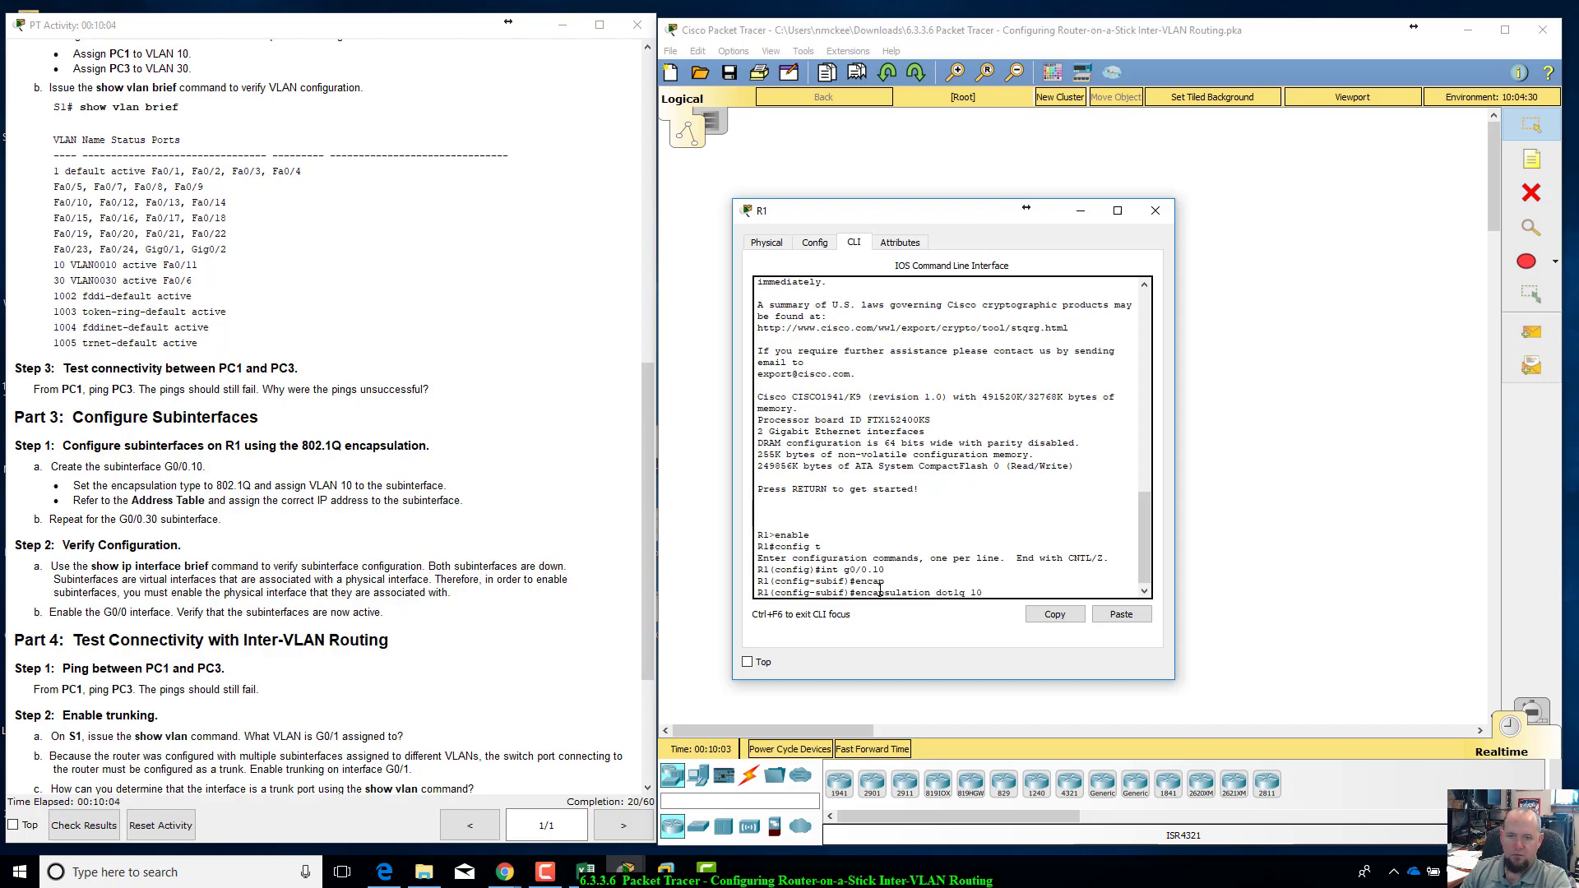
key(Return)
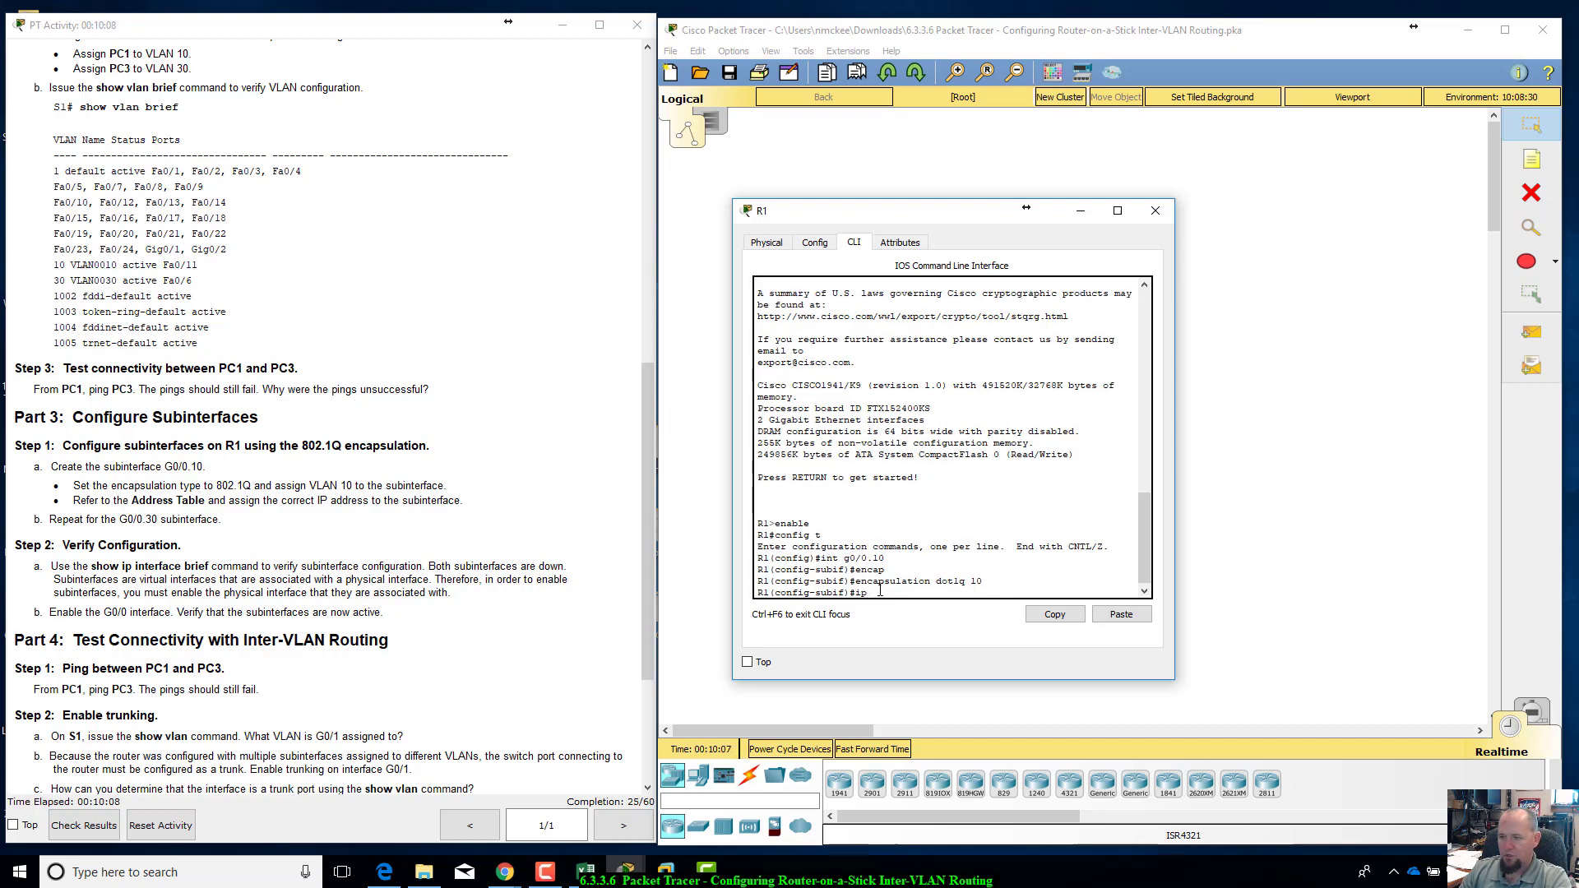
Step: Look up the VLAN 10 gateway in the addressing table and assign 172.17.10.1 with mask 255.255.255.0 to subinterface G0/0.10
text(ip address)
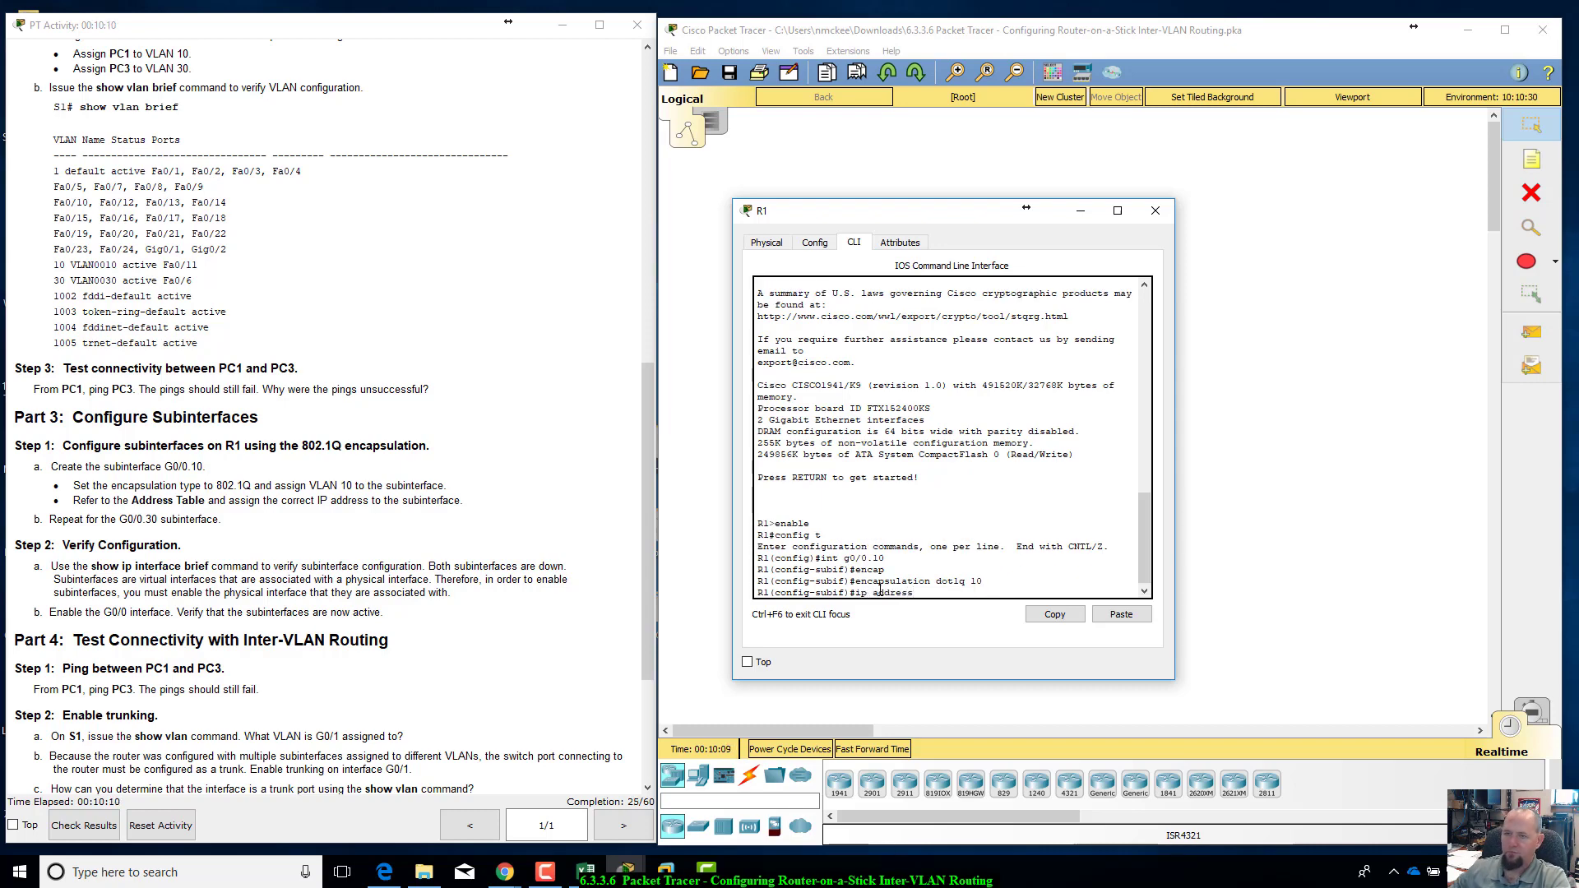
scroll(442, 459, up, 10)
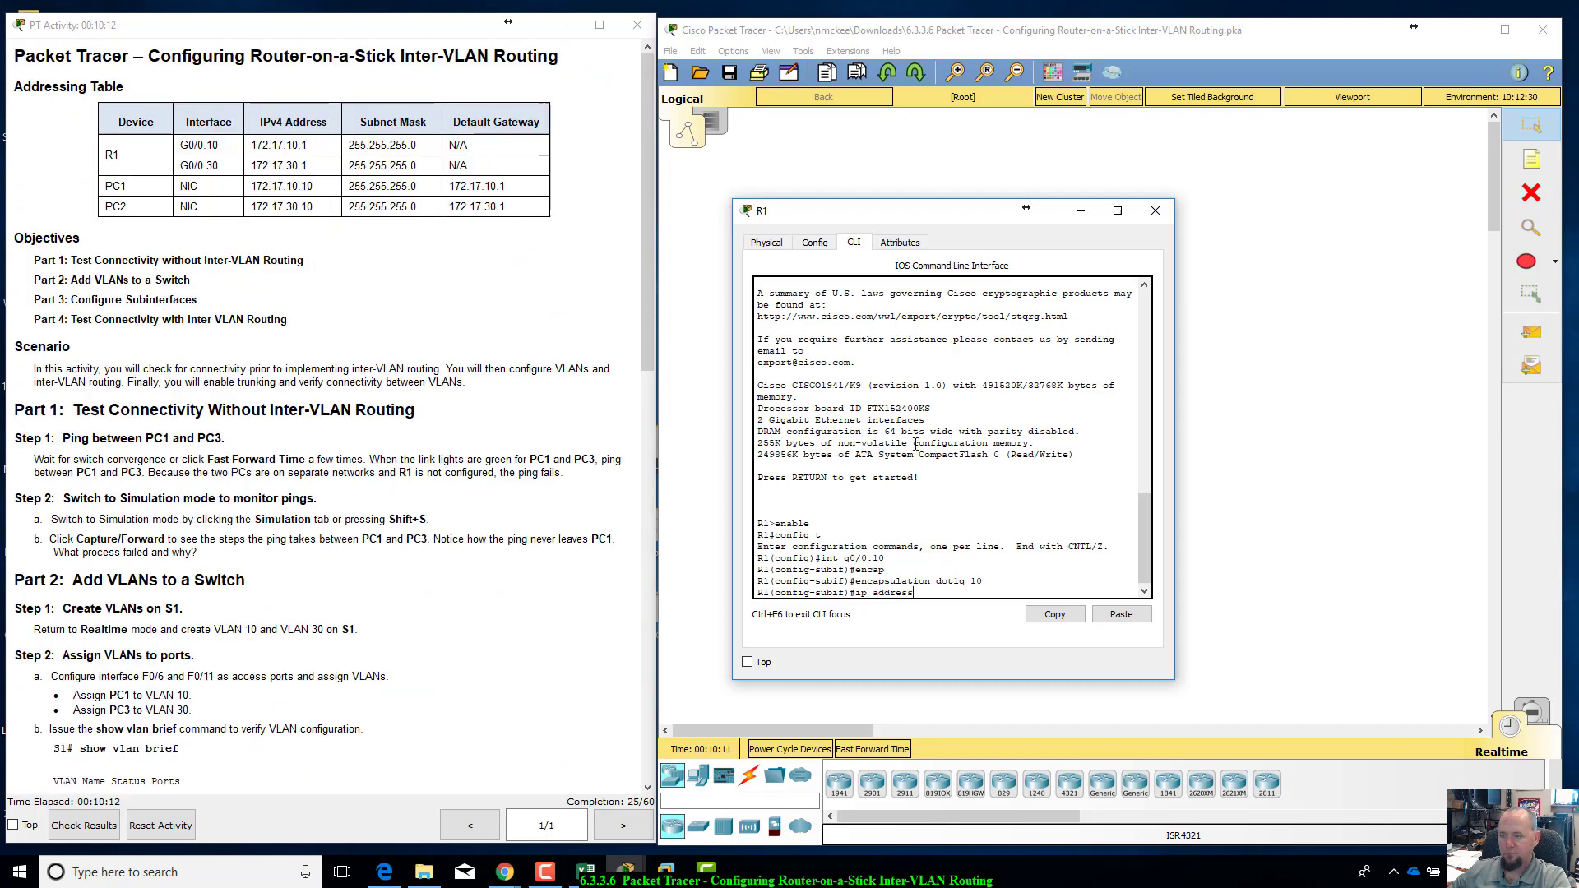
click(251, 190)
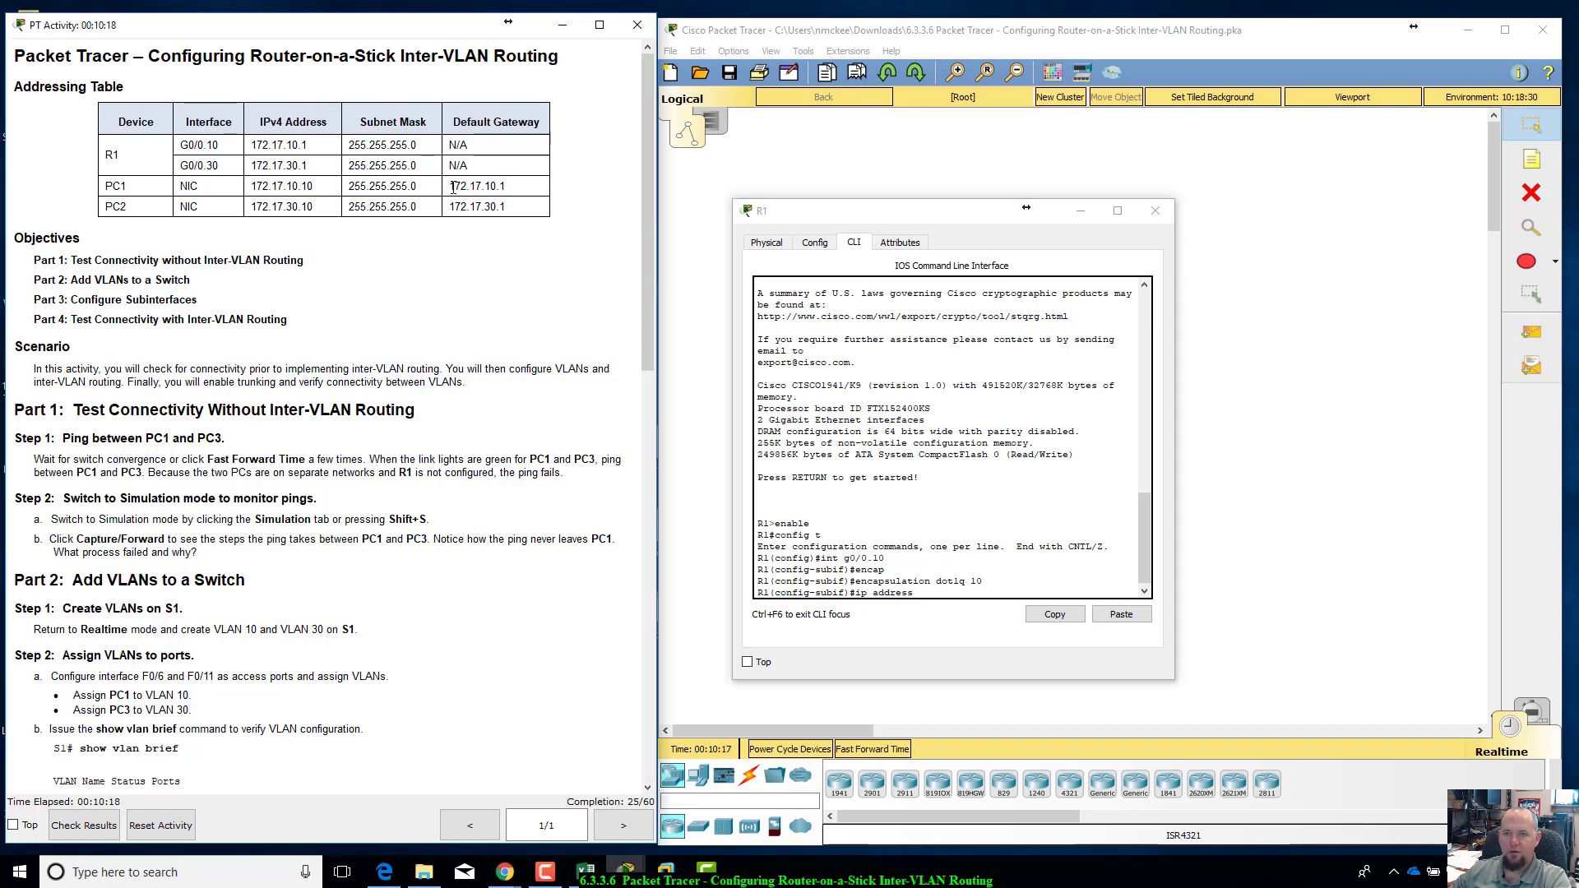
drag(449, 186, 506, 188)
click(444, 194)
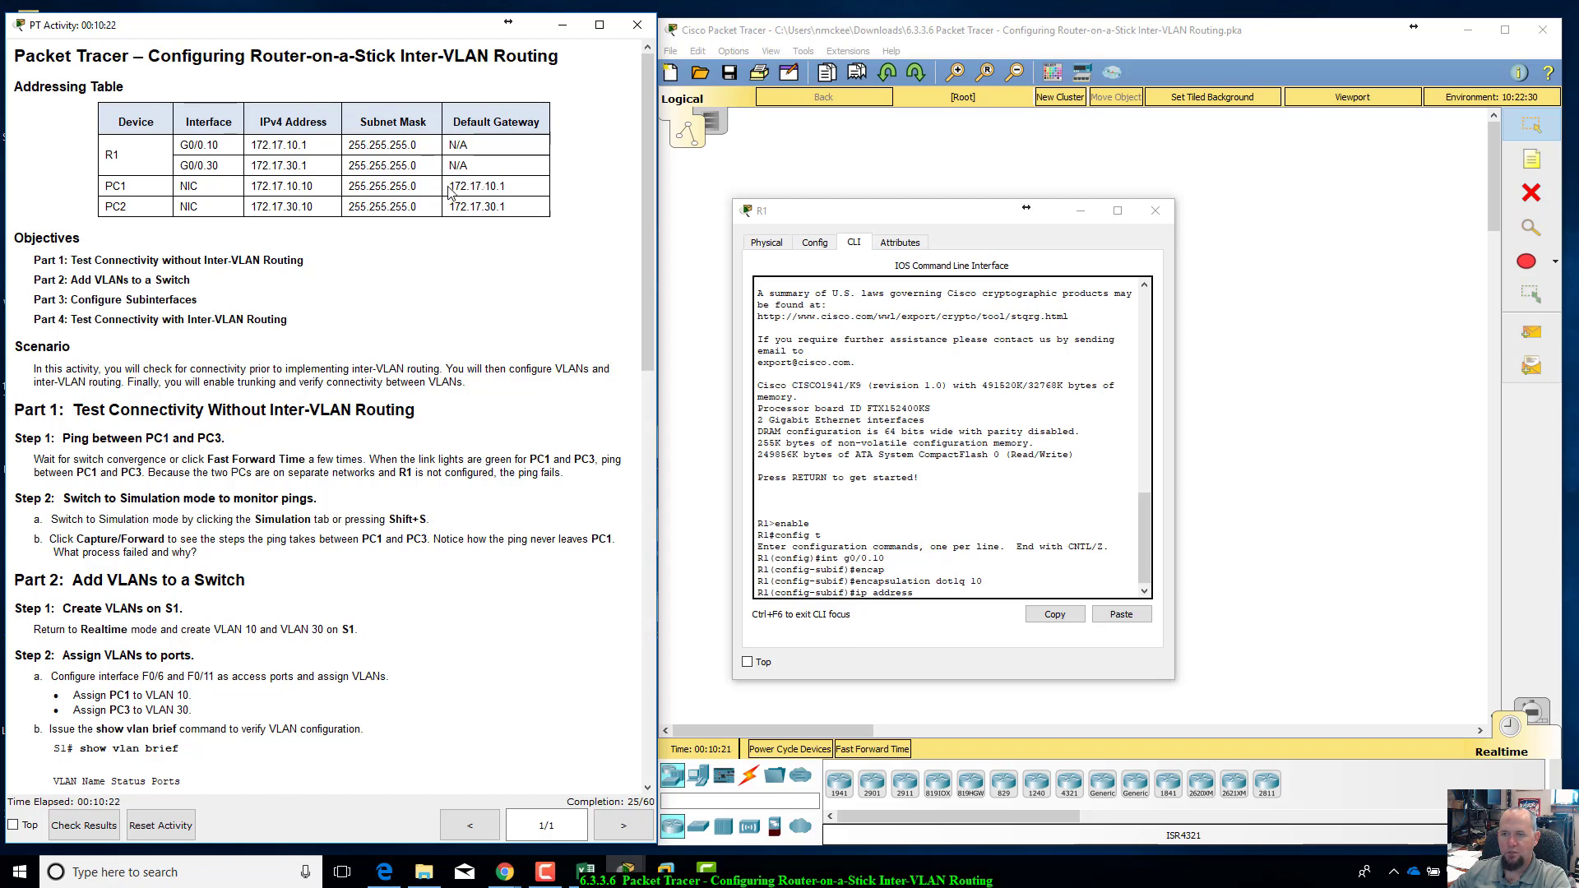
drag(449, 188, 506, 188)
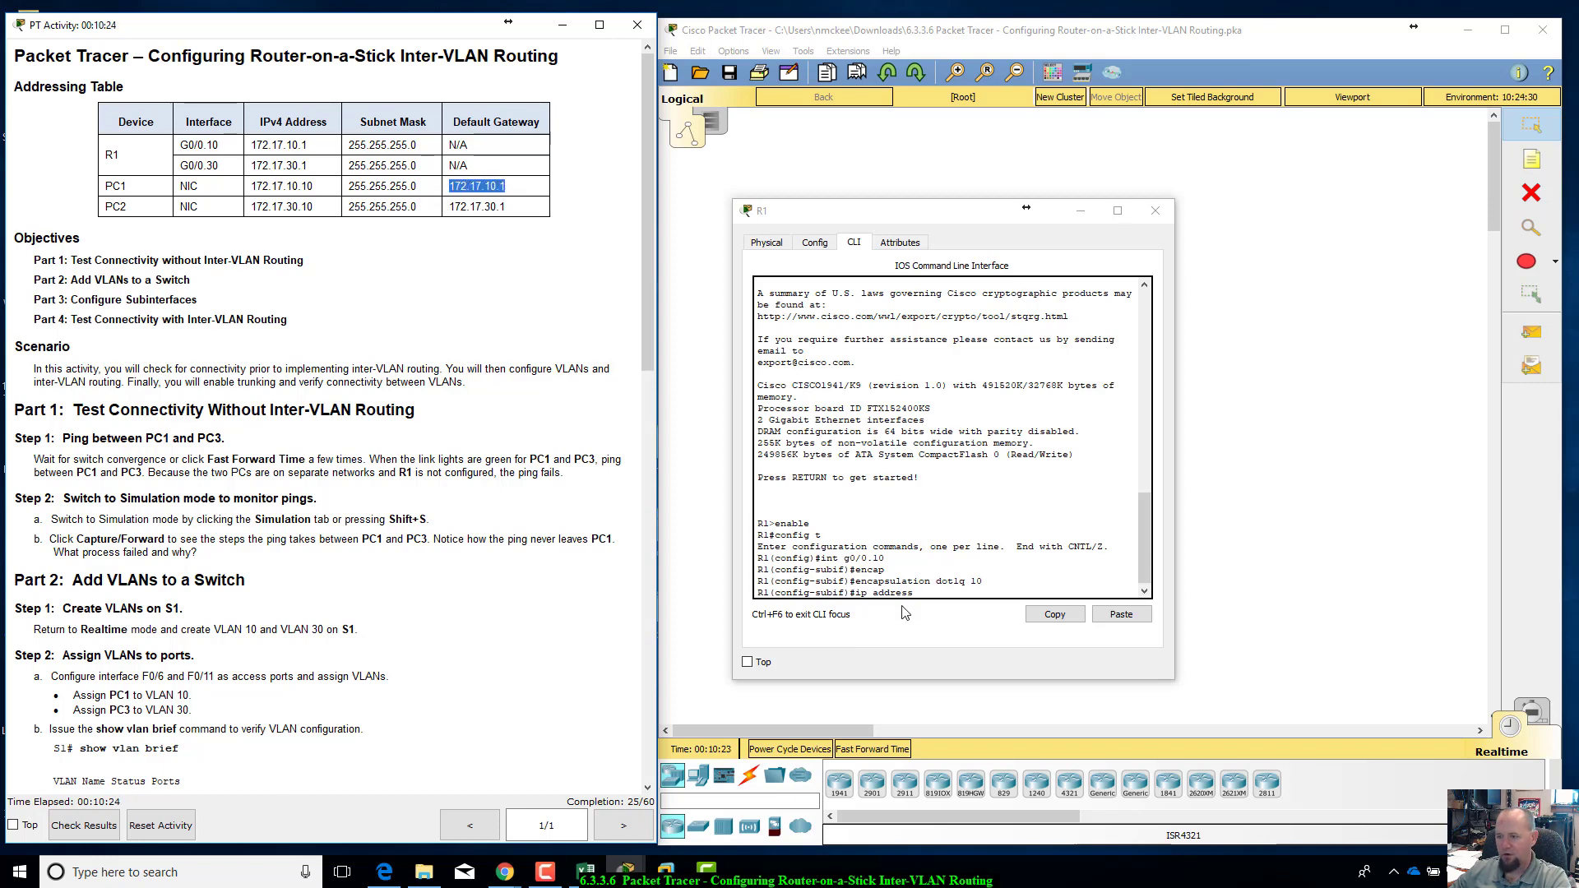
click(932, 595)
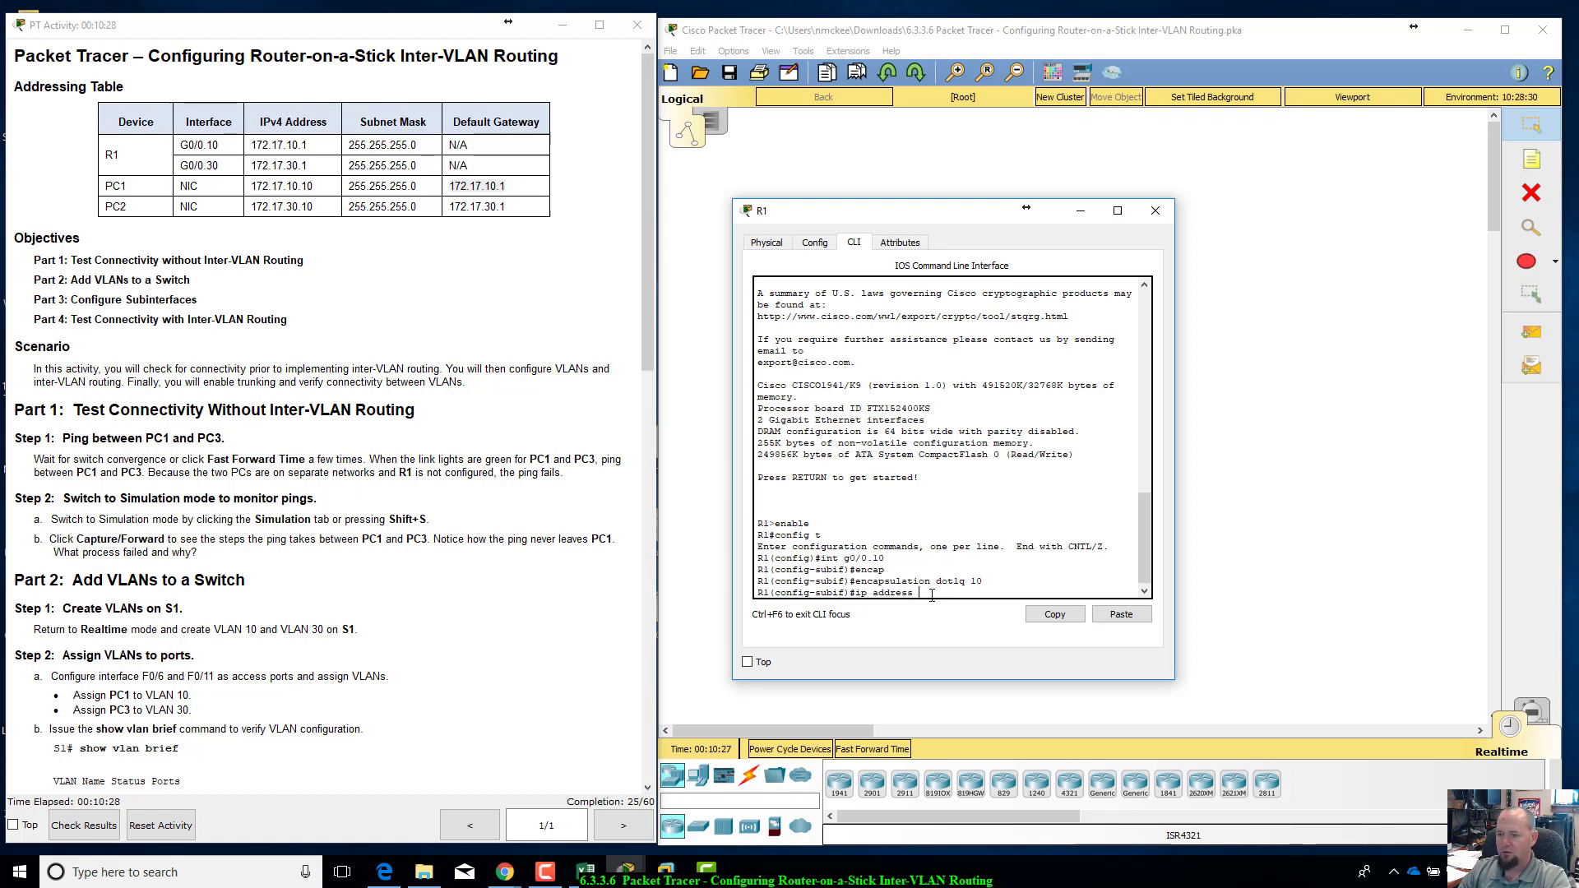
text(17)
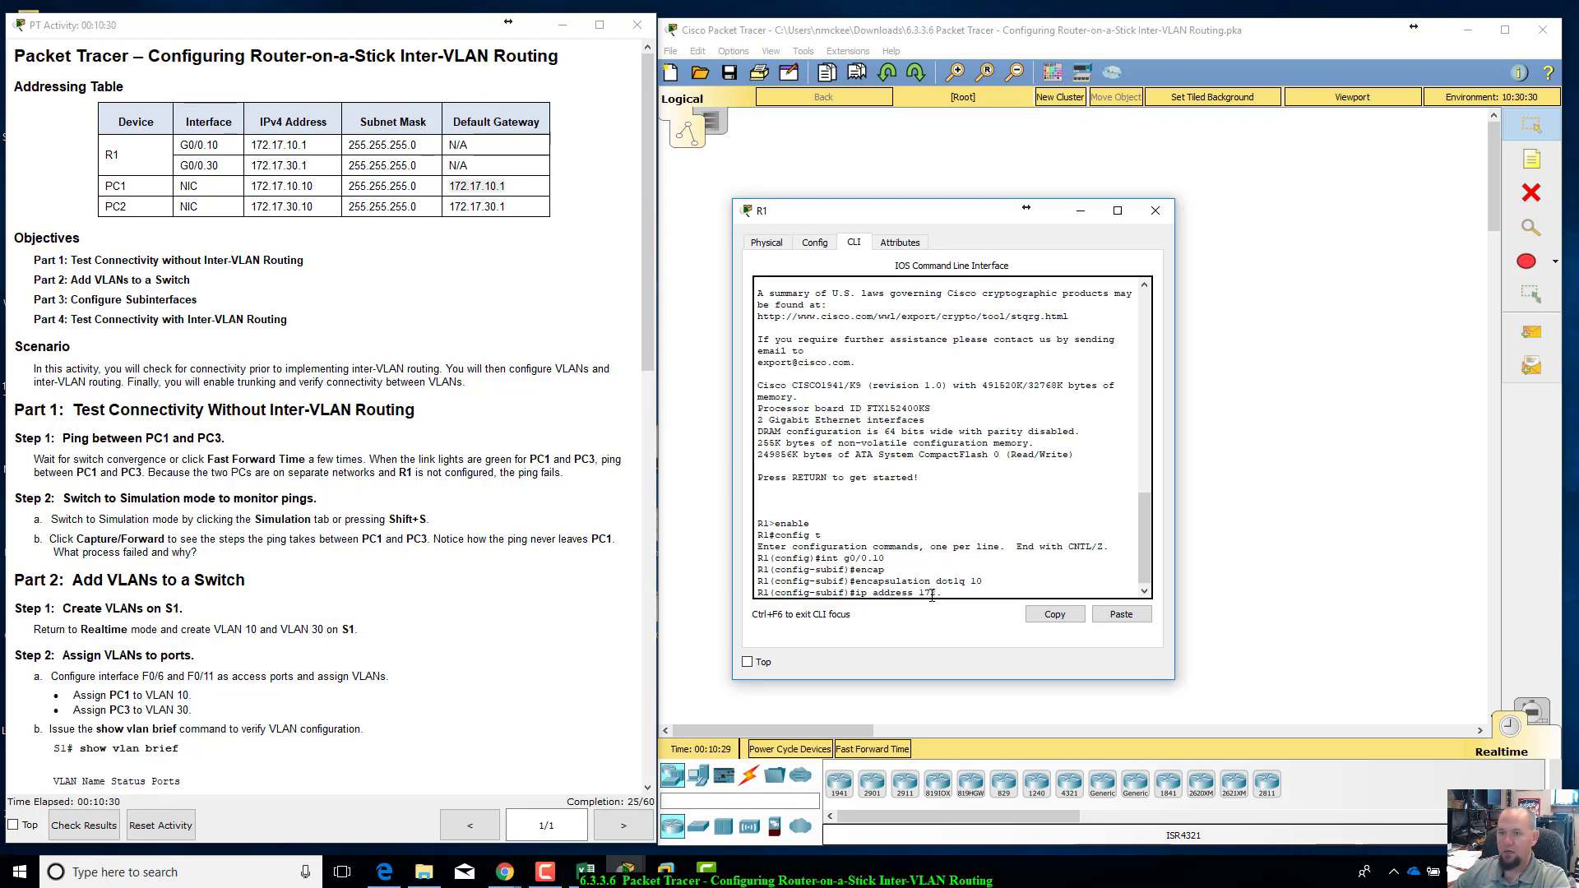
text(2.17.10)
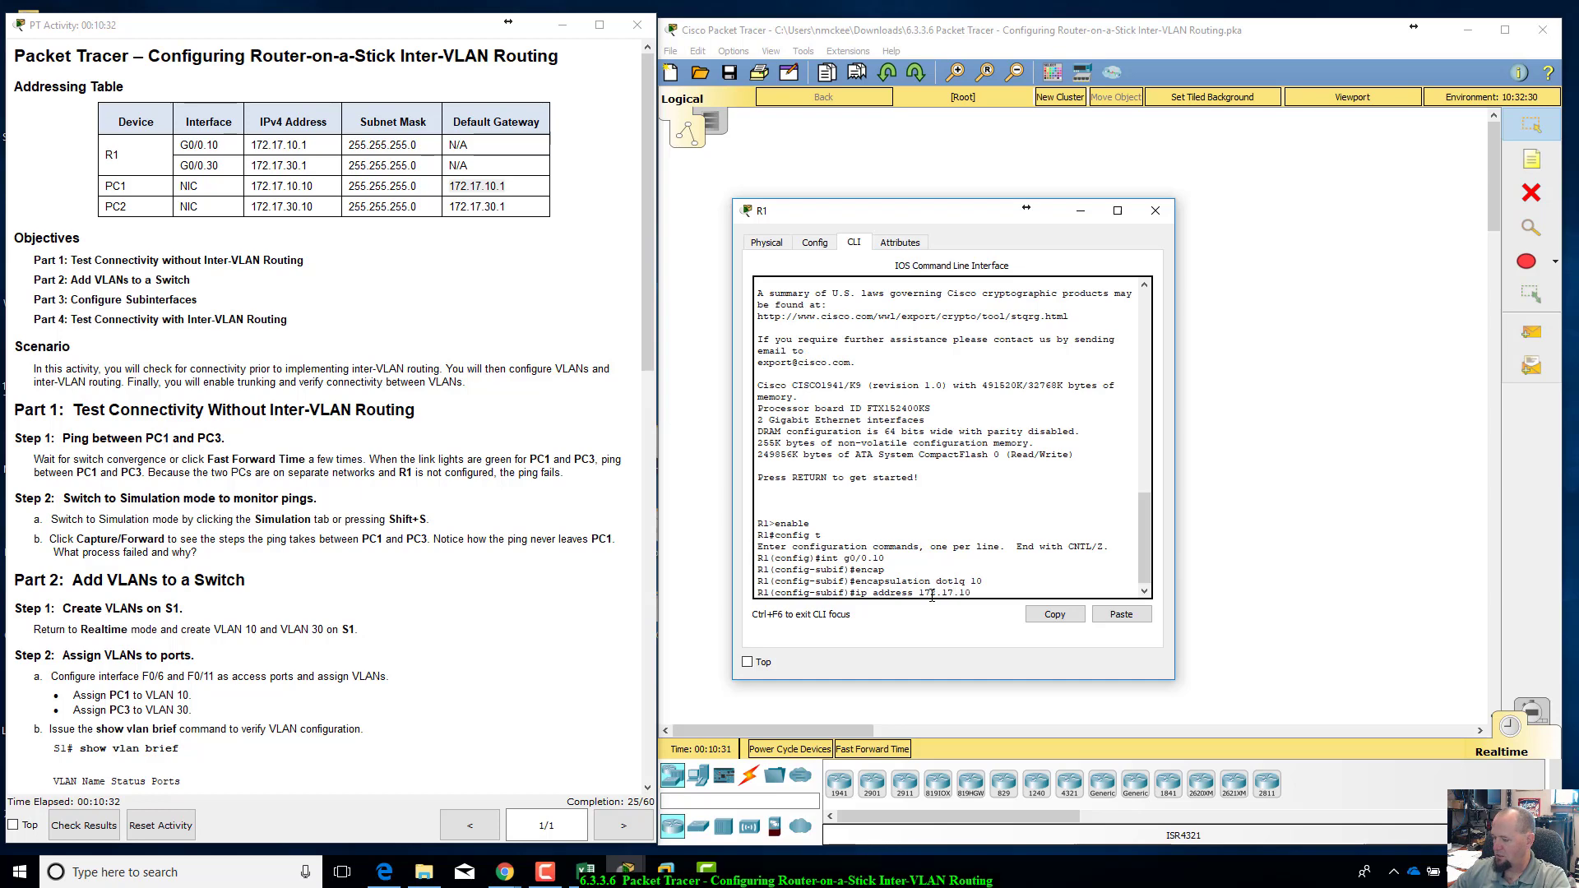
text(.1 255)
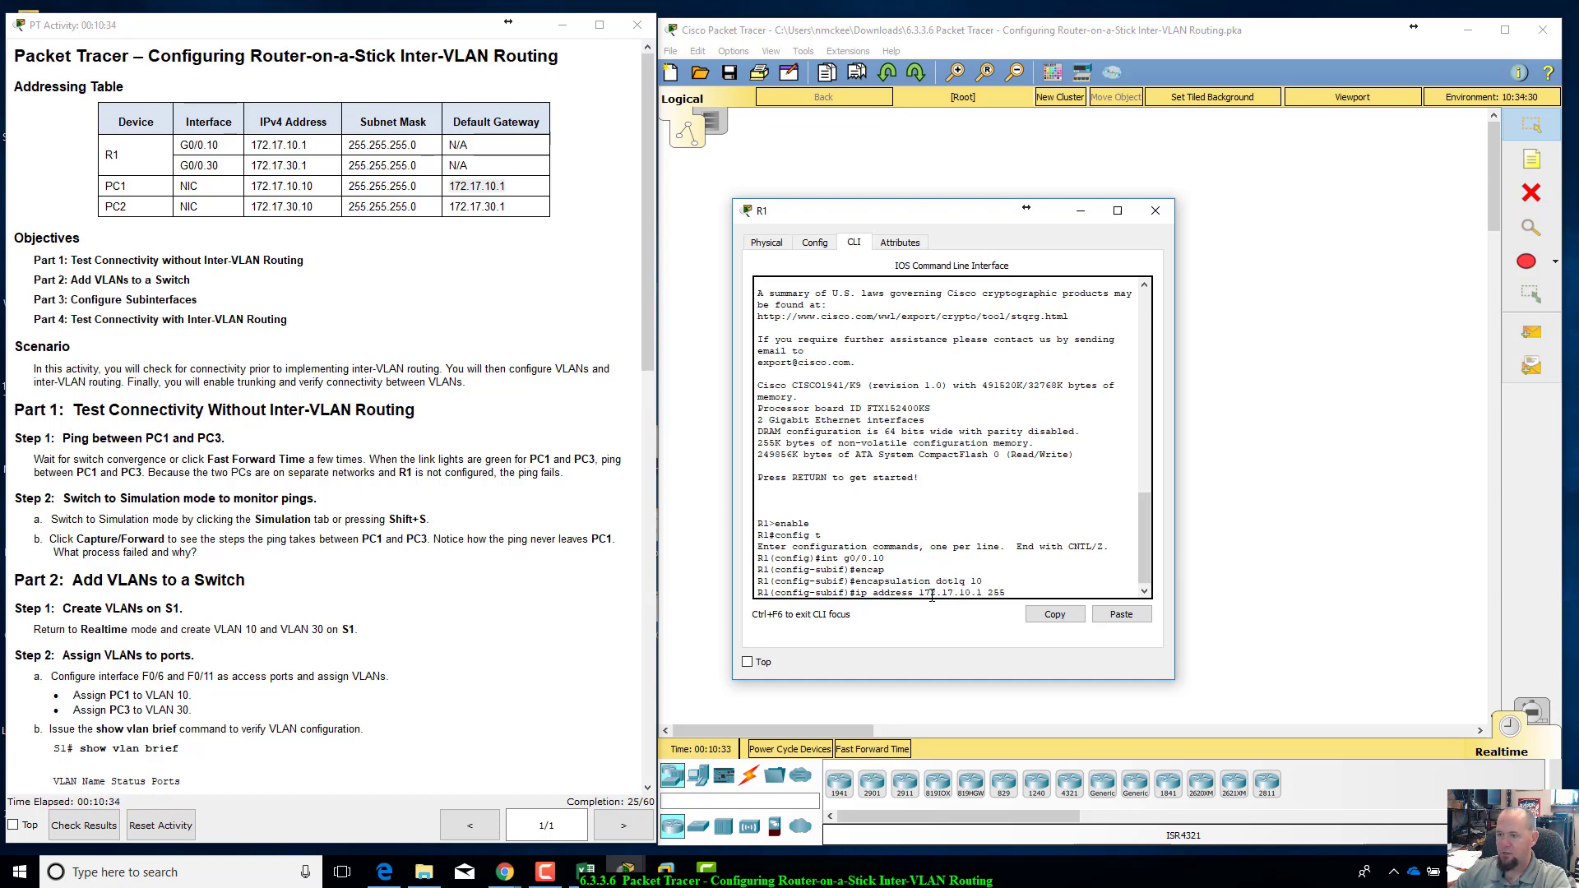
text(.255.2)
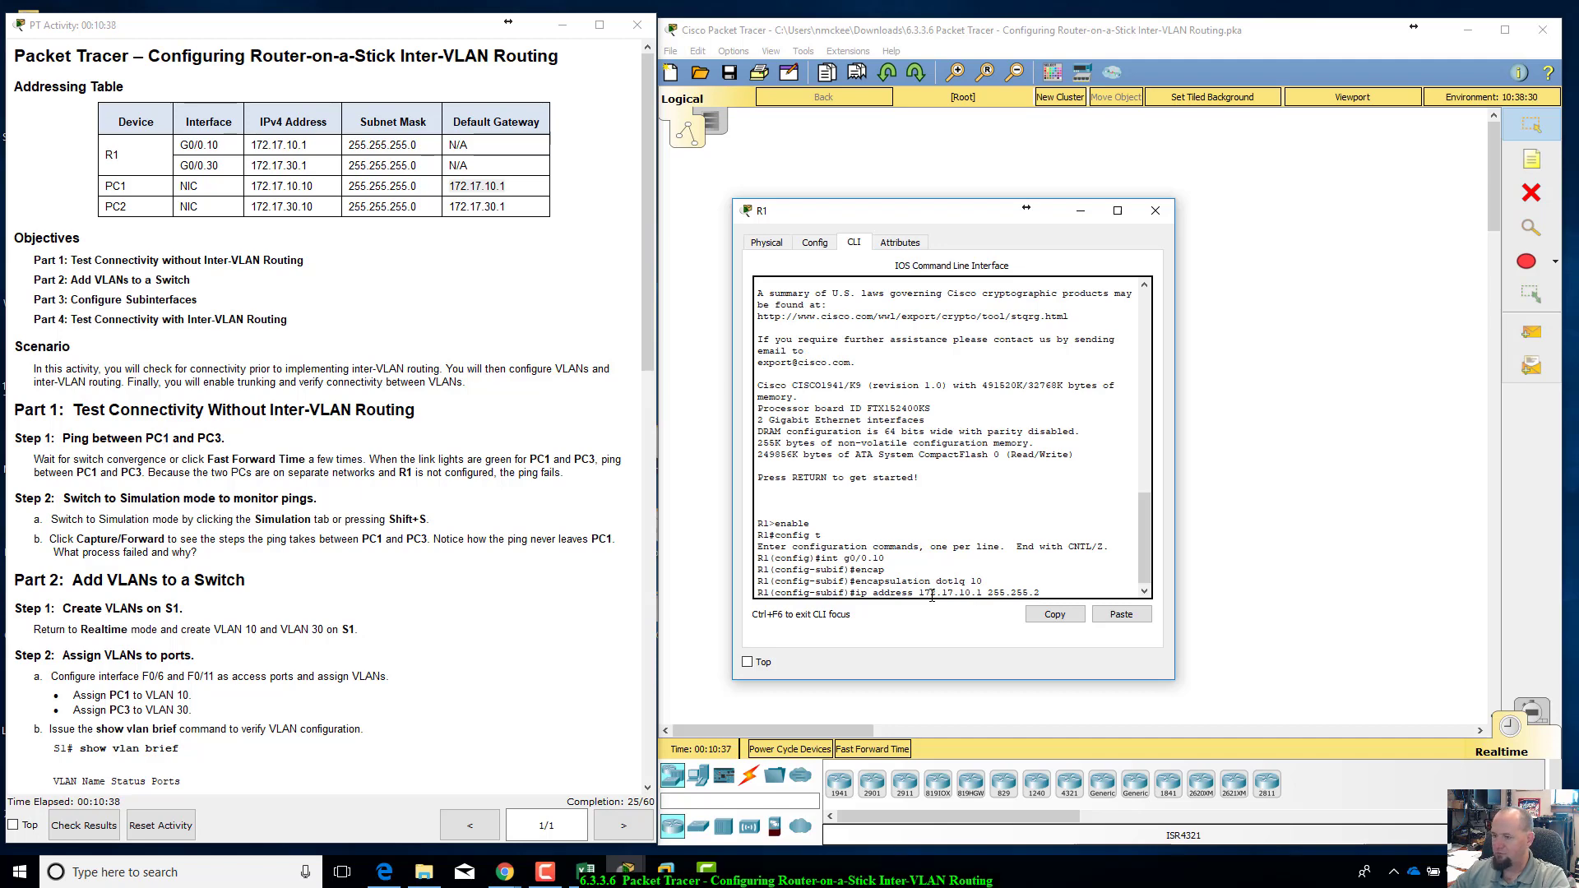
text(55.0)
key(Return)
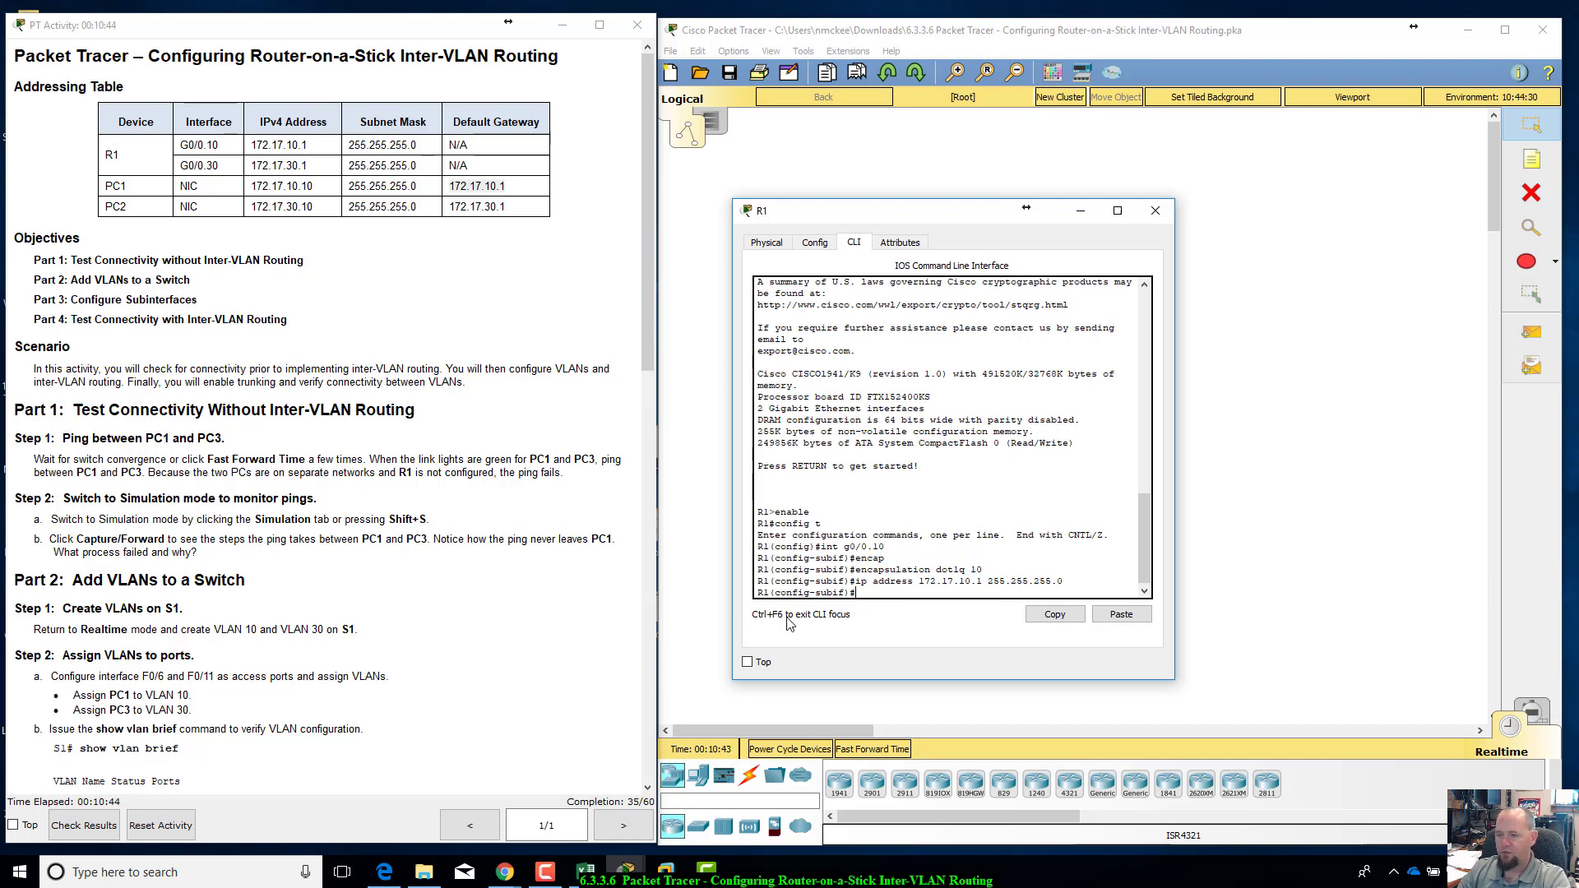
Step: Create subinterface G0/0.30 on R1 and set its encapsulation to dot1q 30
text(int g0/0.)
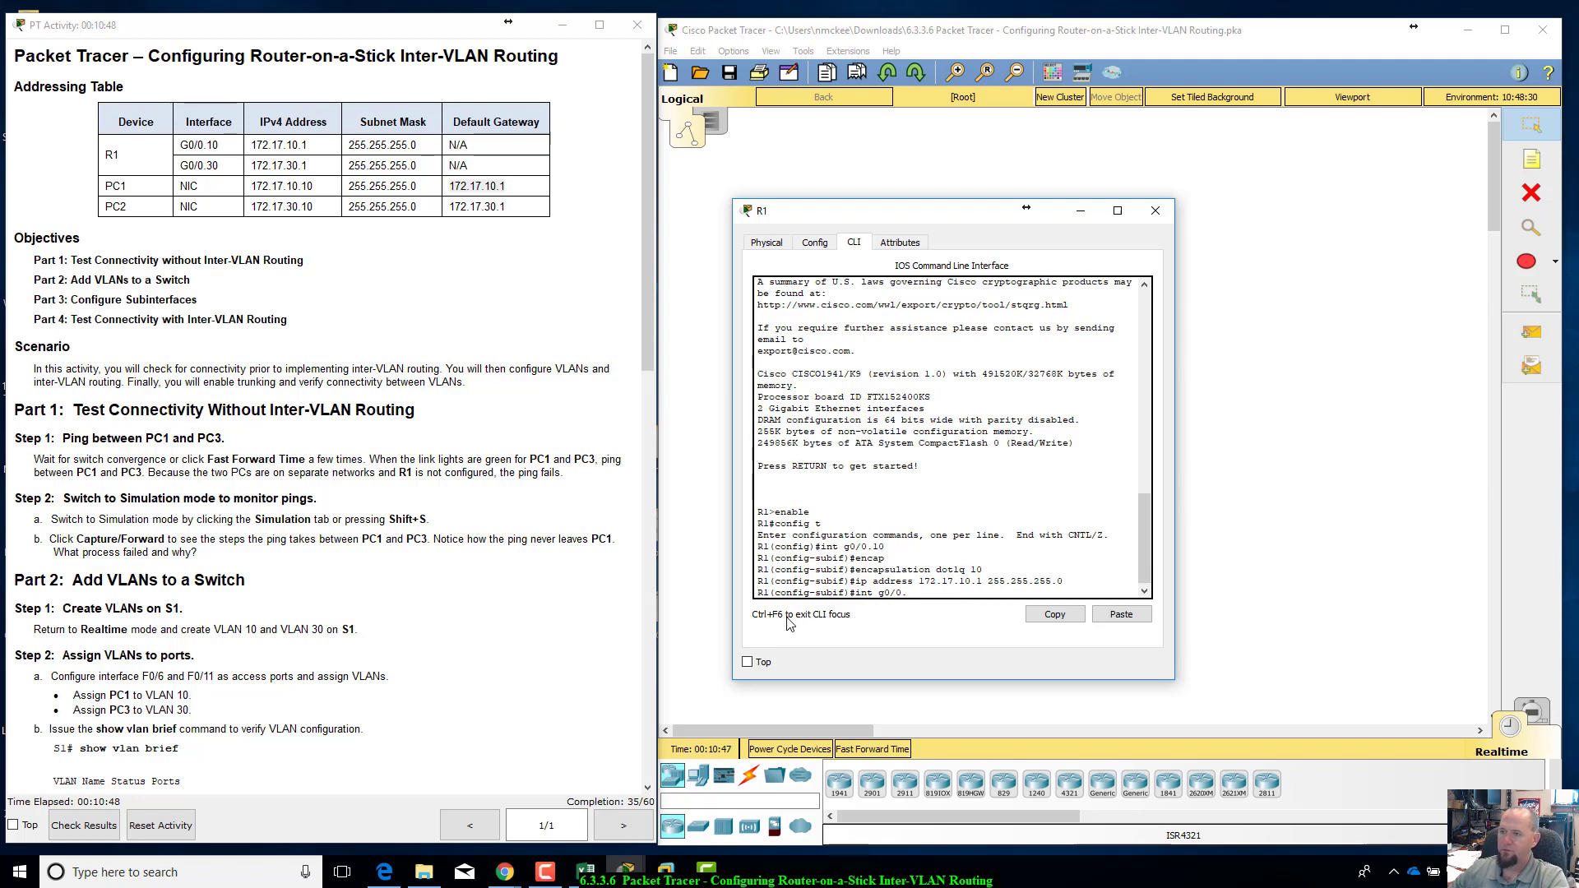
drag(963, 209, 974, 322)
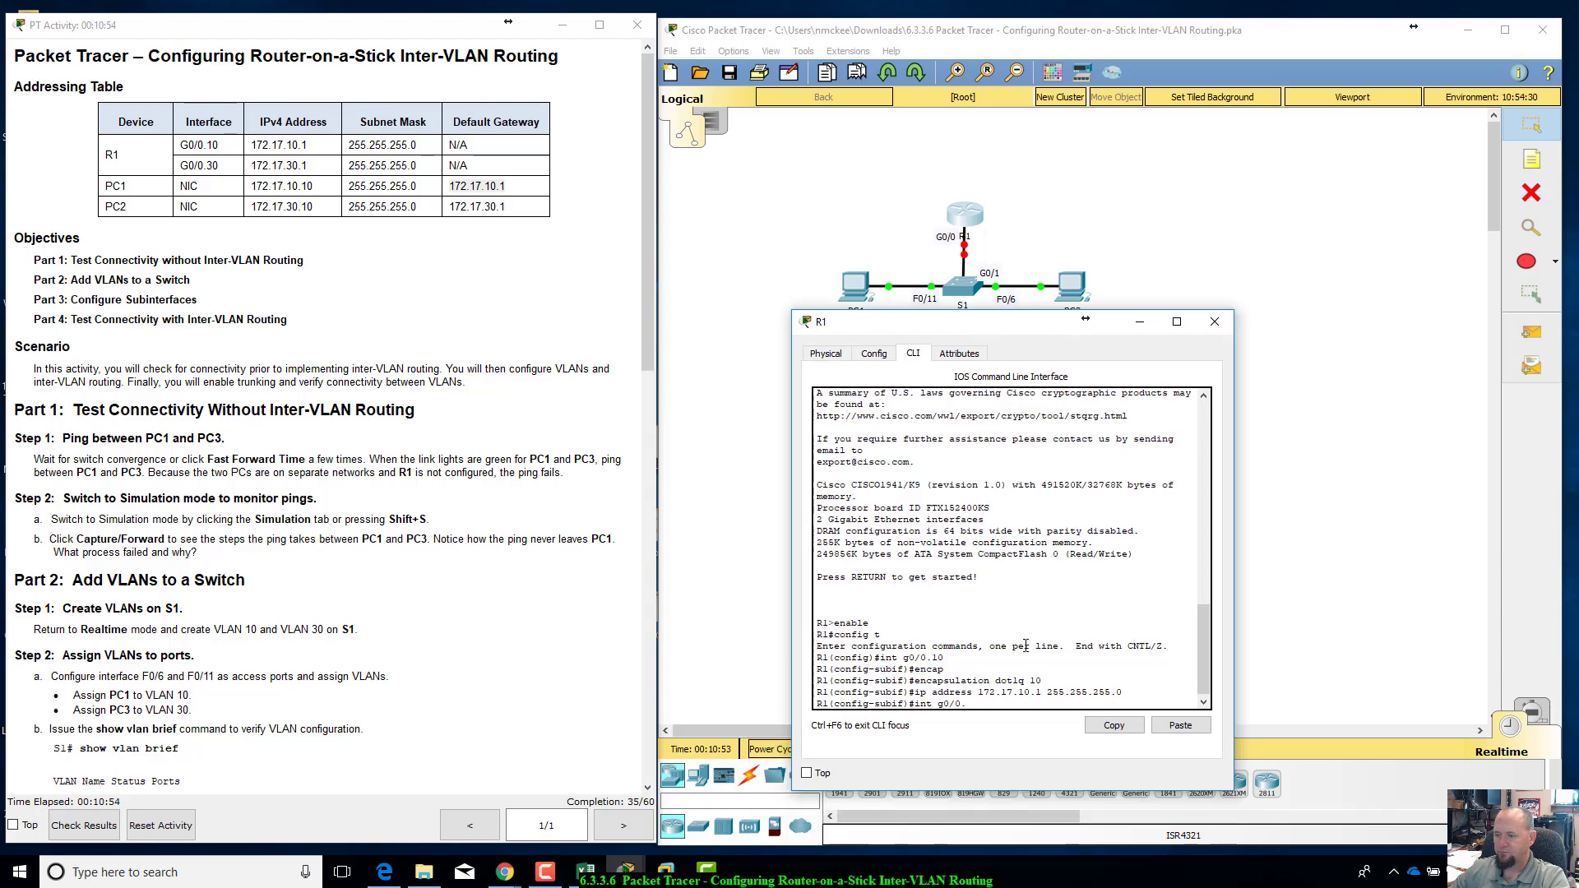
text(30)
key(Return)
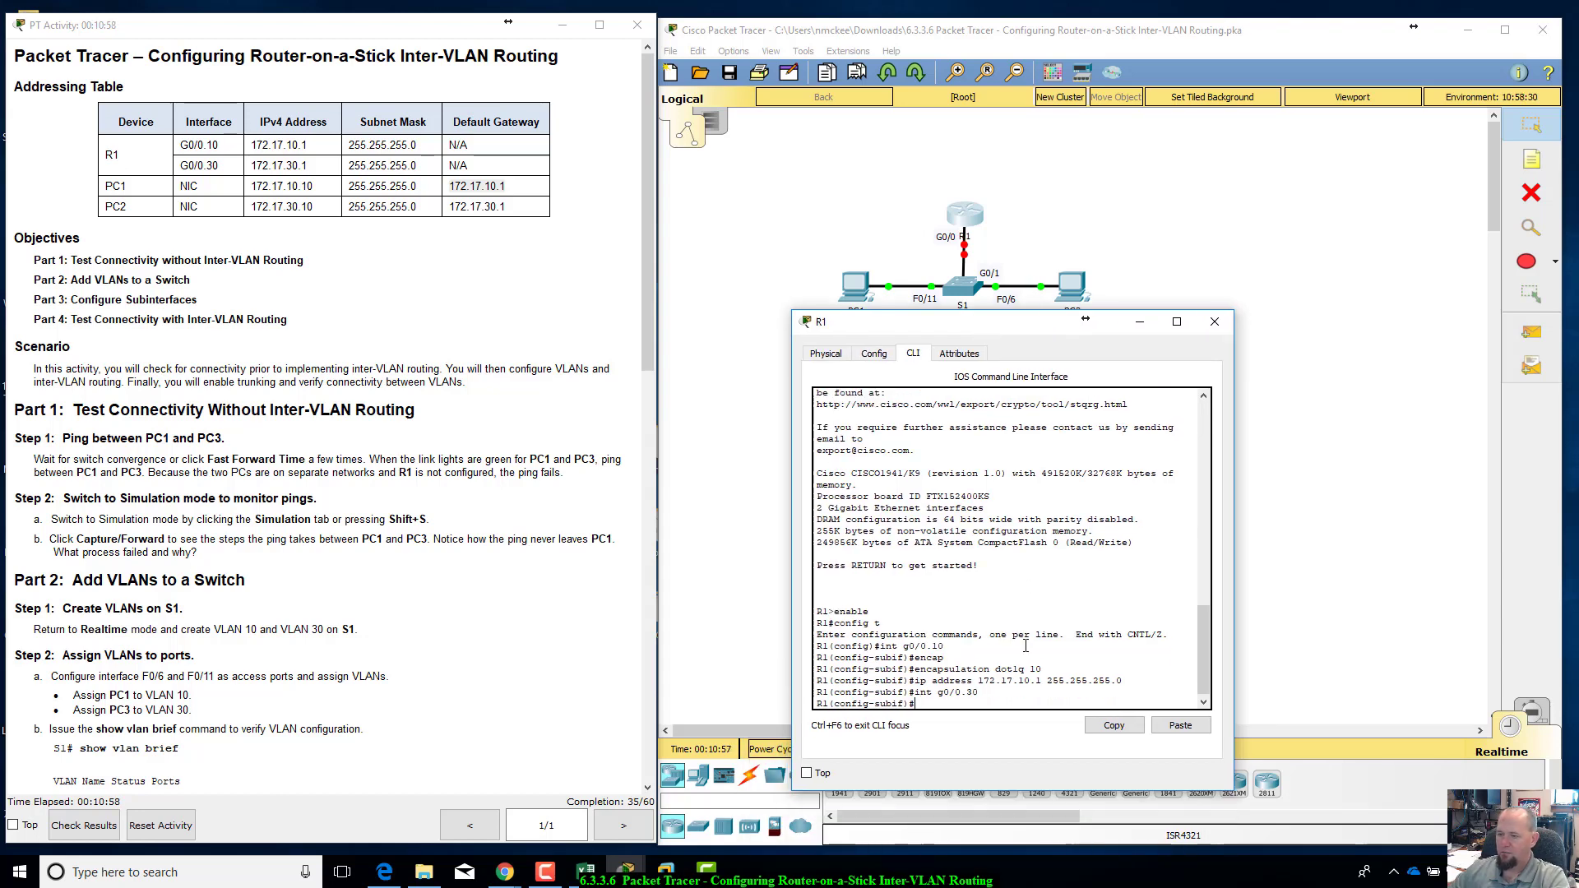
text(encapsulation dot1q)
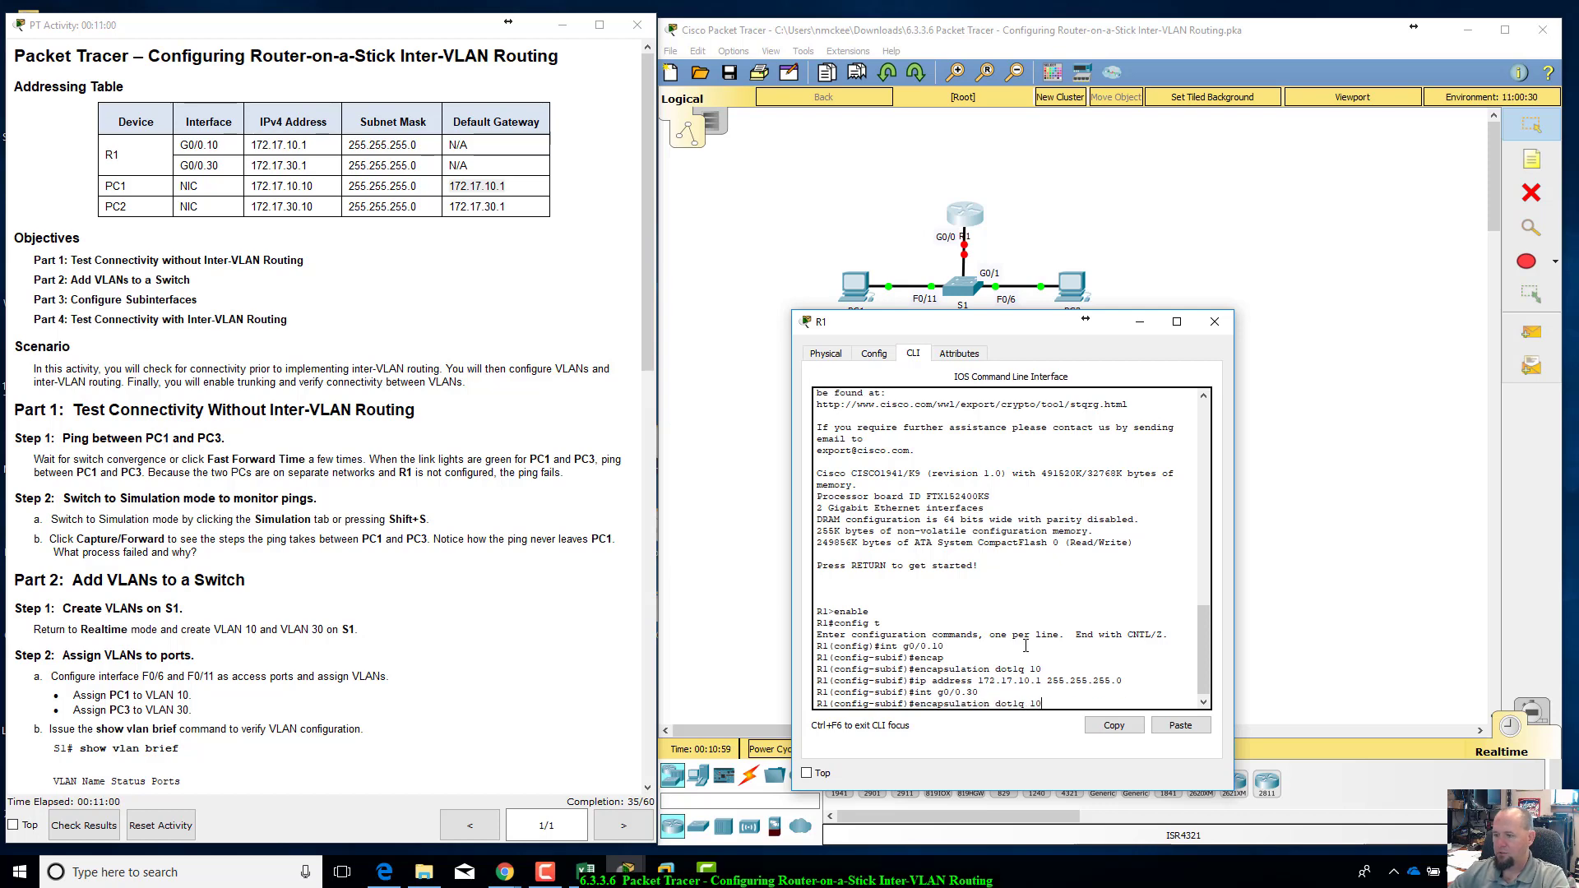
text( 30)
key(Return)
Step: Reuse the earlier IP address command to assign 172.17.30.1 255.255.255.0 to subinterface G0/0.30, checking it against PC2's default gateway in the table
key(Up)
key(Up)
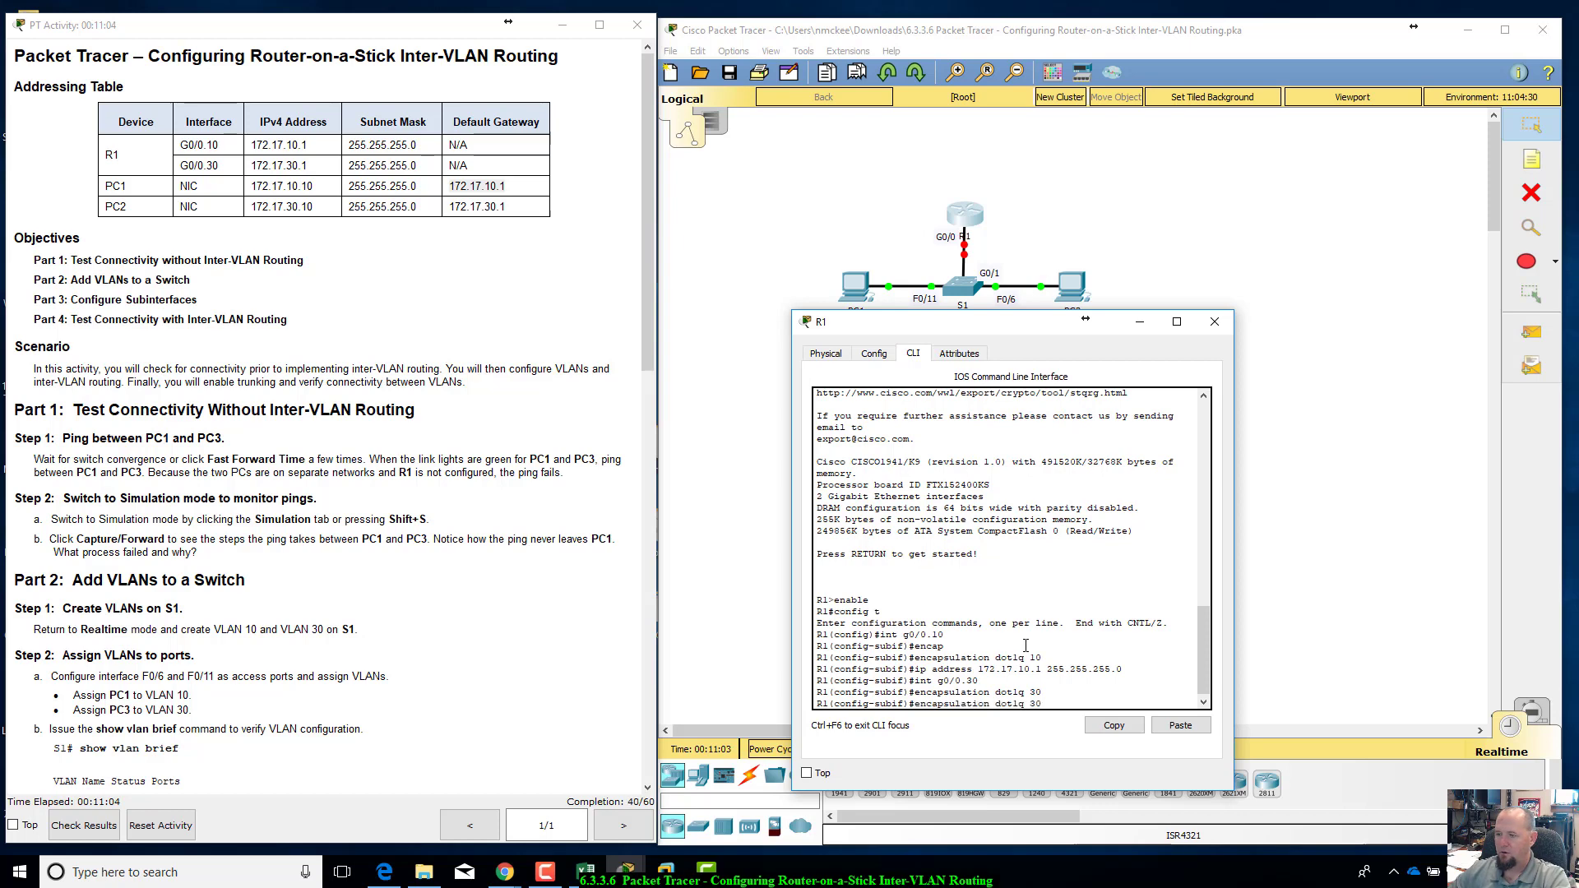
key(Up)
key(Right)
key(BackSpace)
key(BackSpace)
text(30)
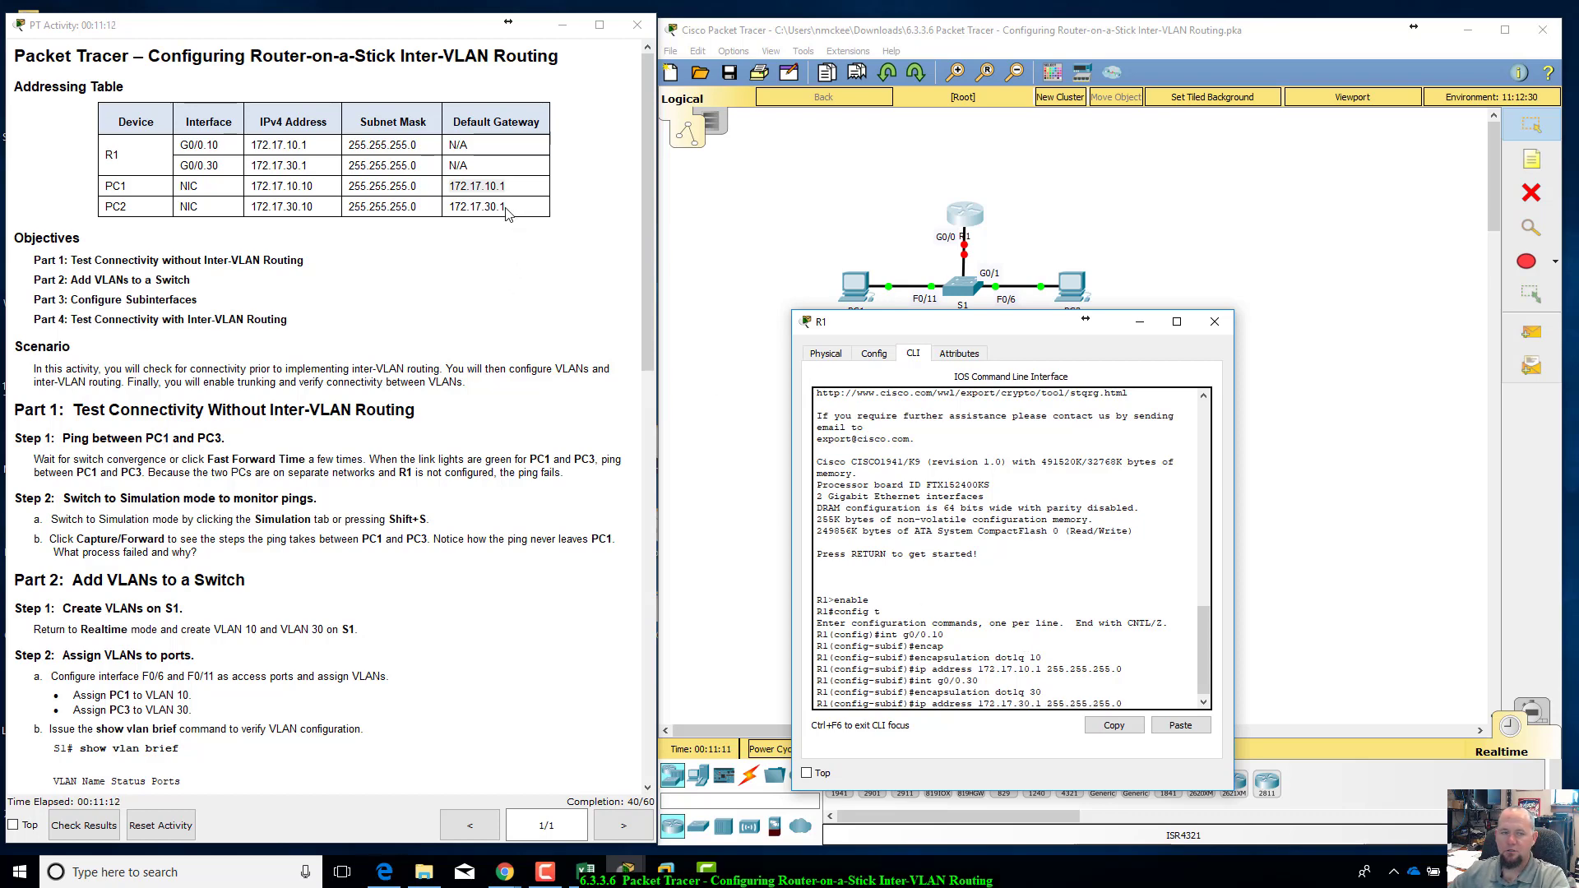
drag(508, 212, 448, 206)
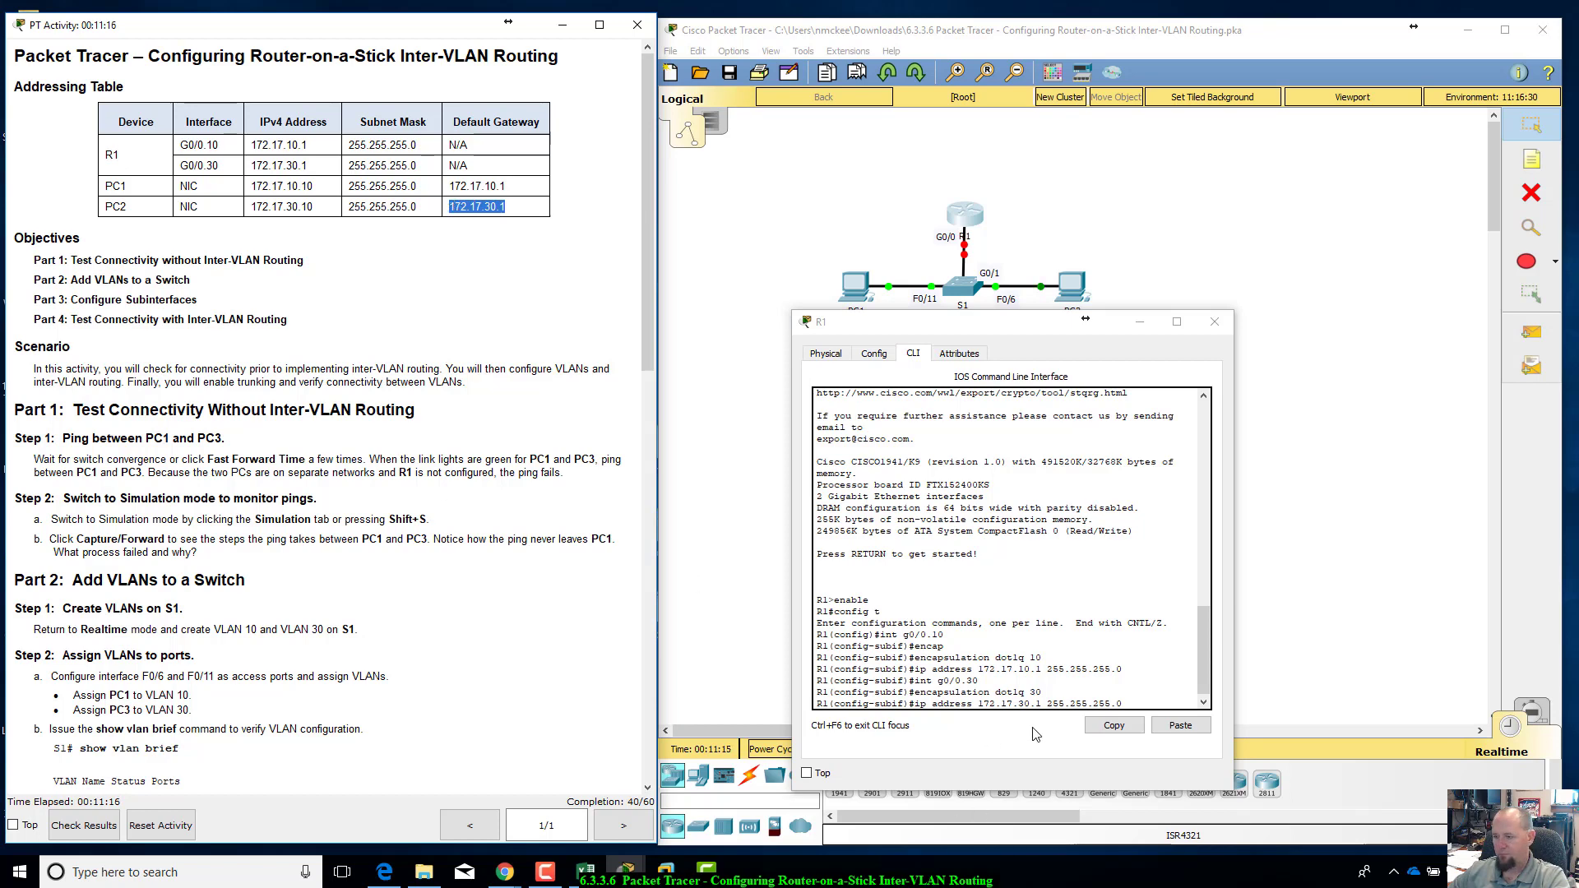
click(1127, 700)
key(Return)
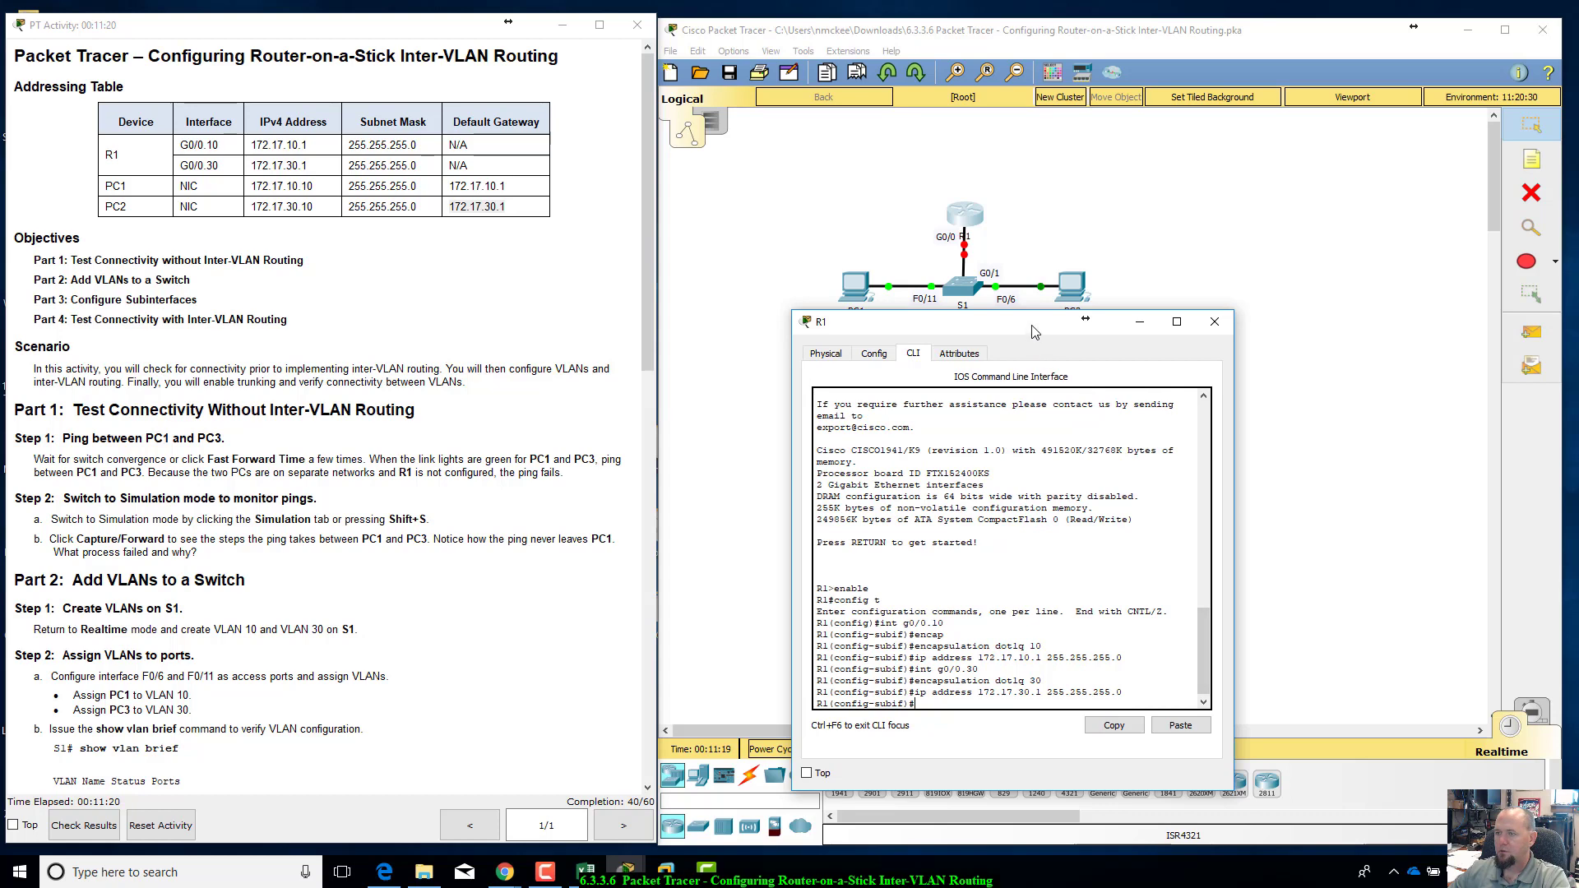
Step: Move the R1 window clear of the topology, consult the Part 3 instructions and return R1 to privileged EXEC mode with exit and end
drag(1035, 330, 1032, 377)
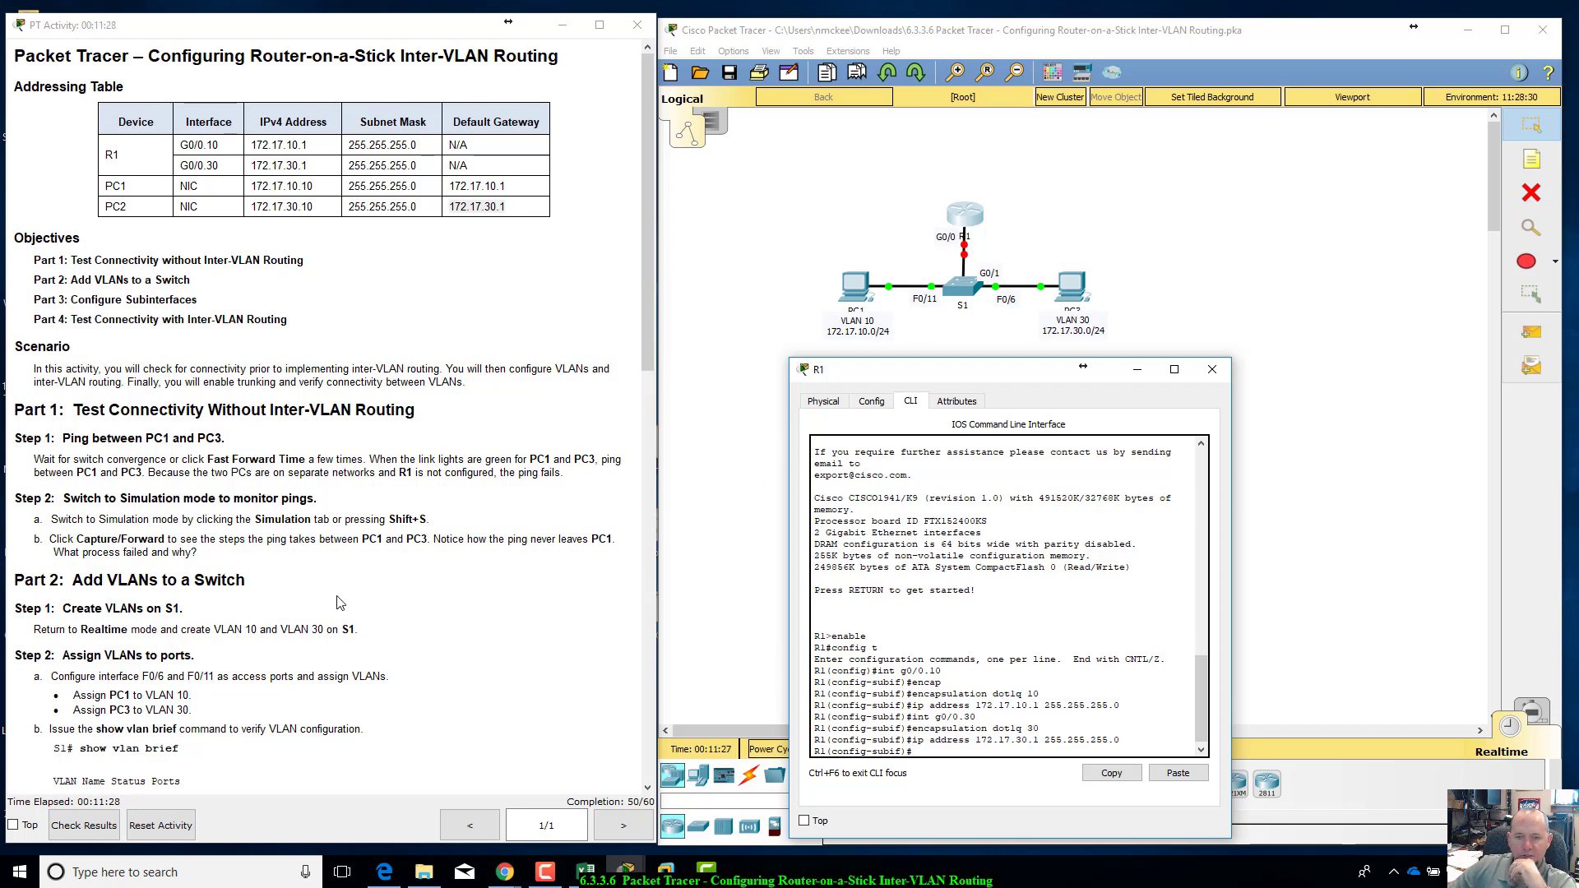
scroll(122, 565, down, 4)
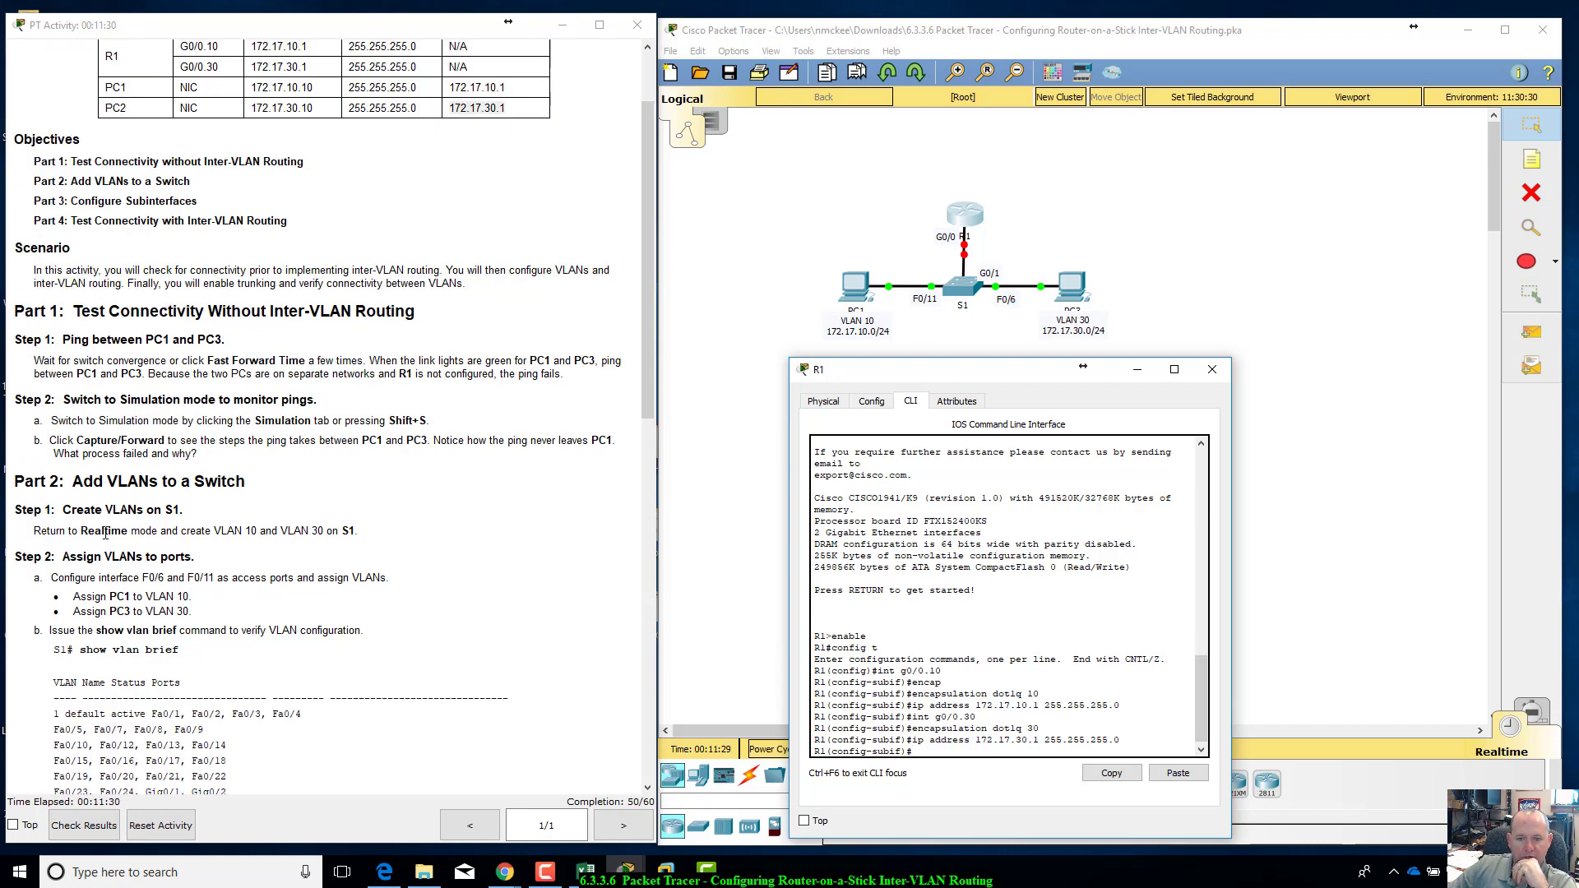
scroll(122, 565, down, 10)
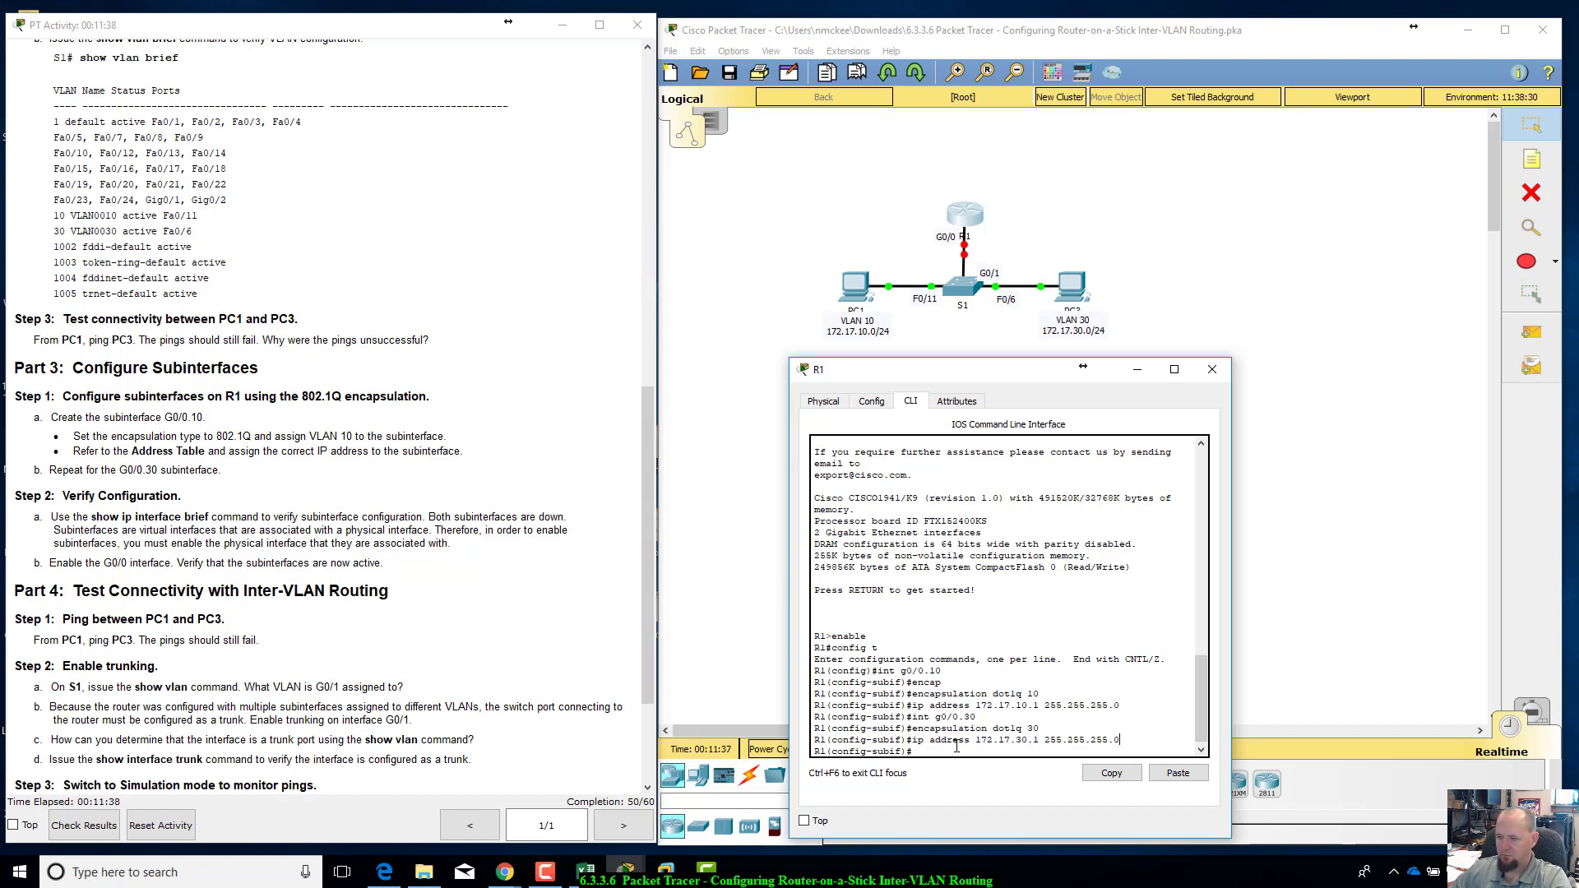
text(exit)
key(Return)
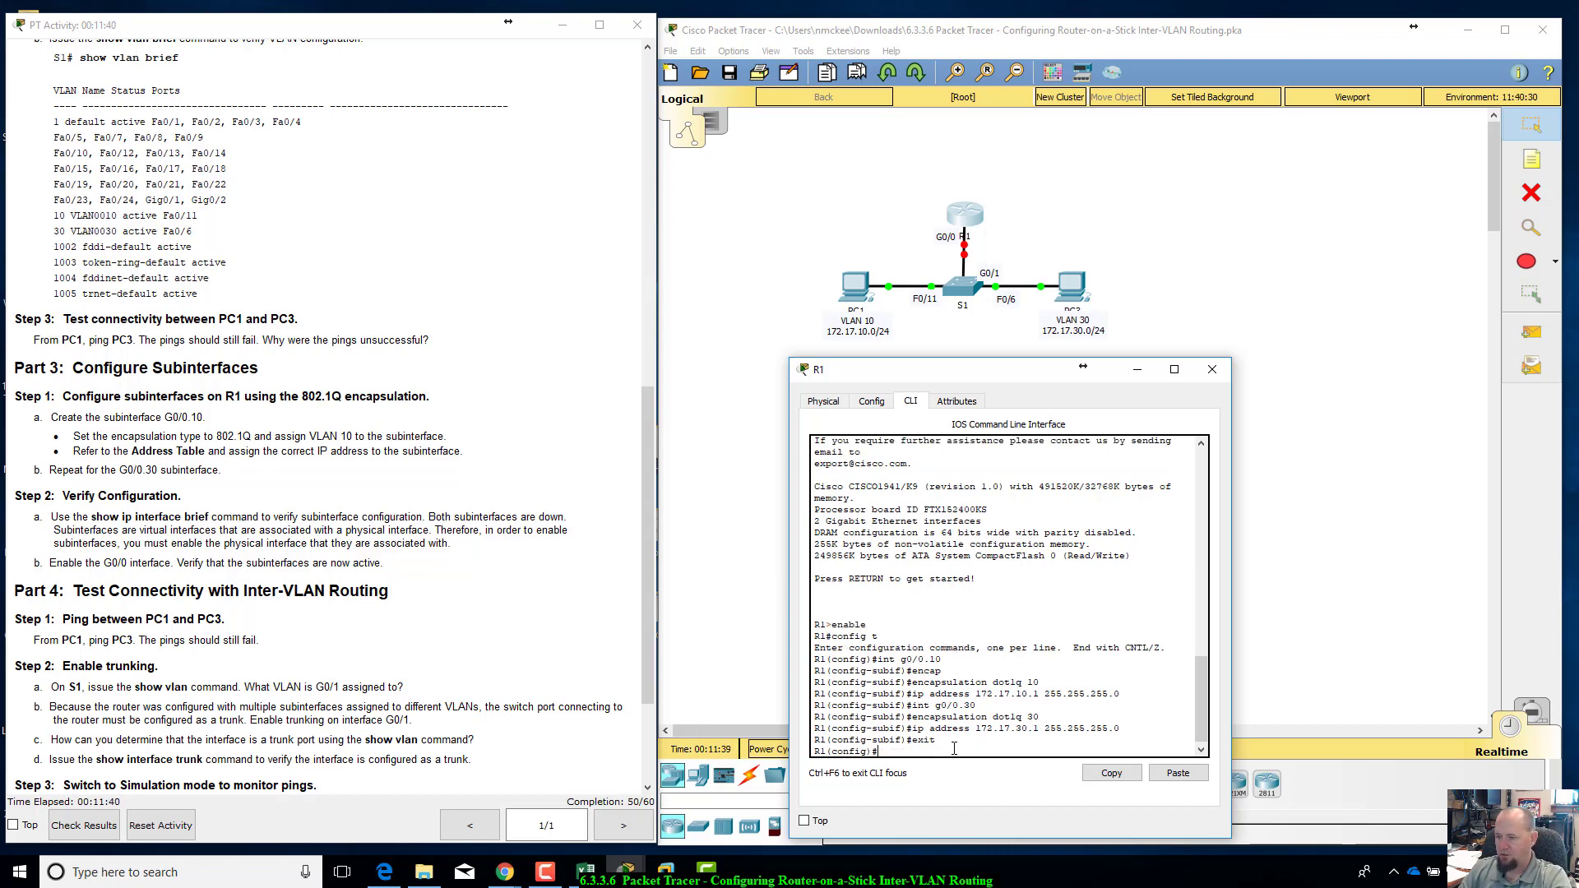
key(Return)
text(e)
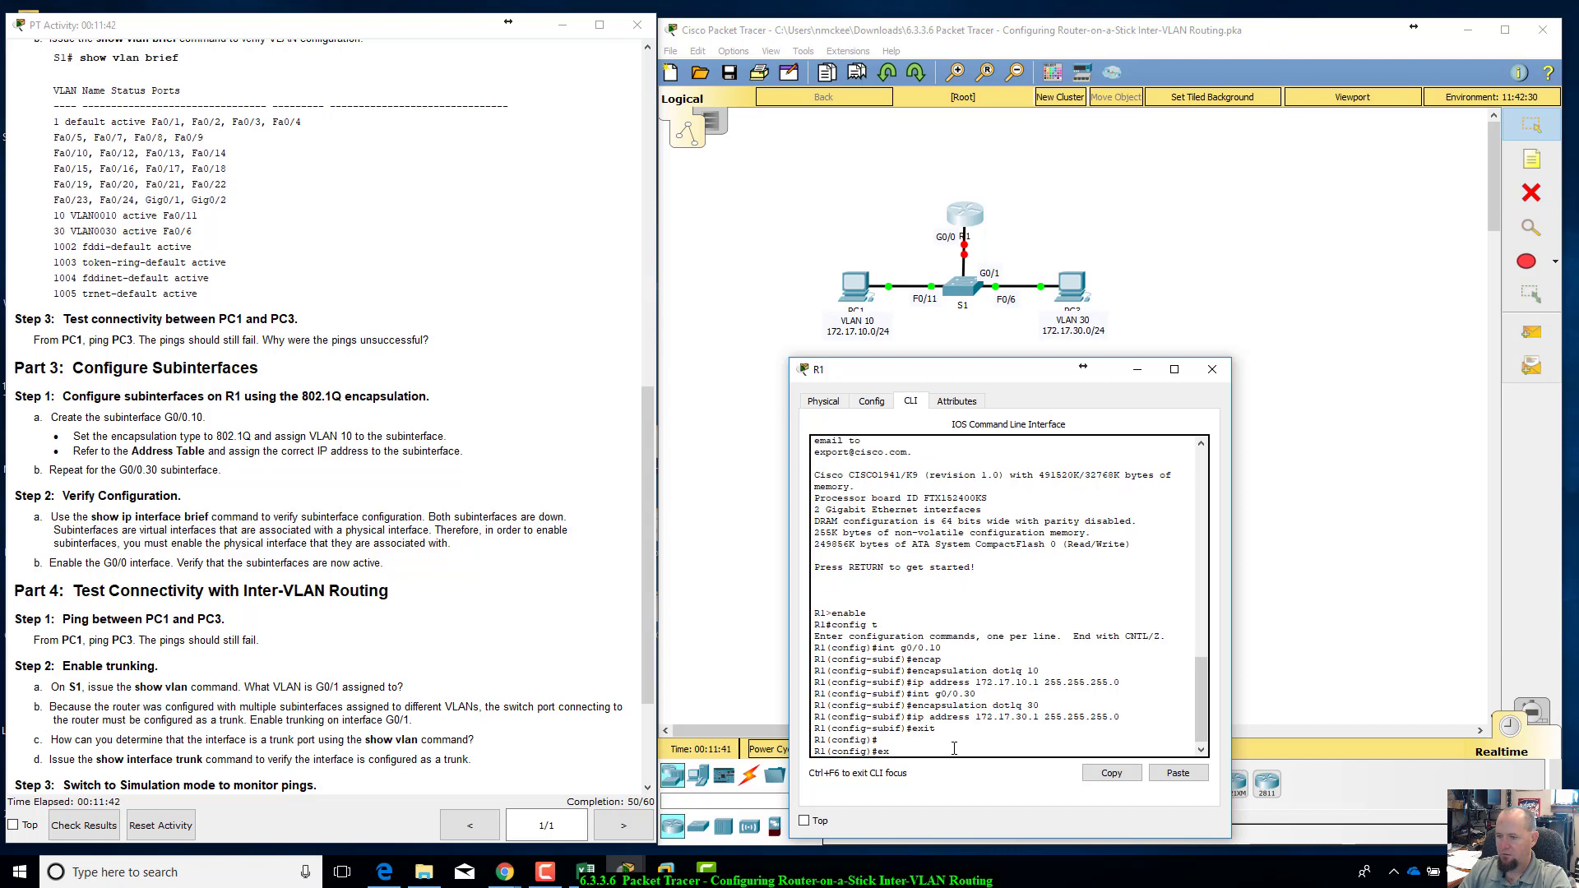
text(nd)
key(Return)
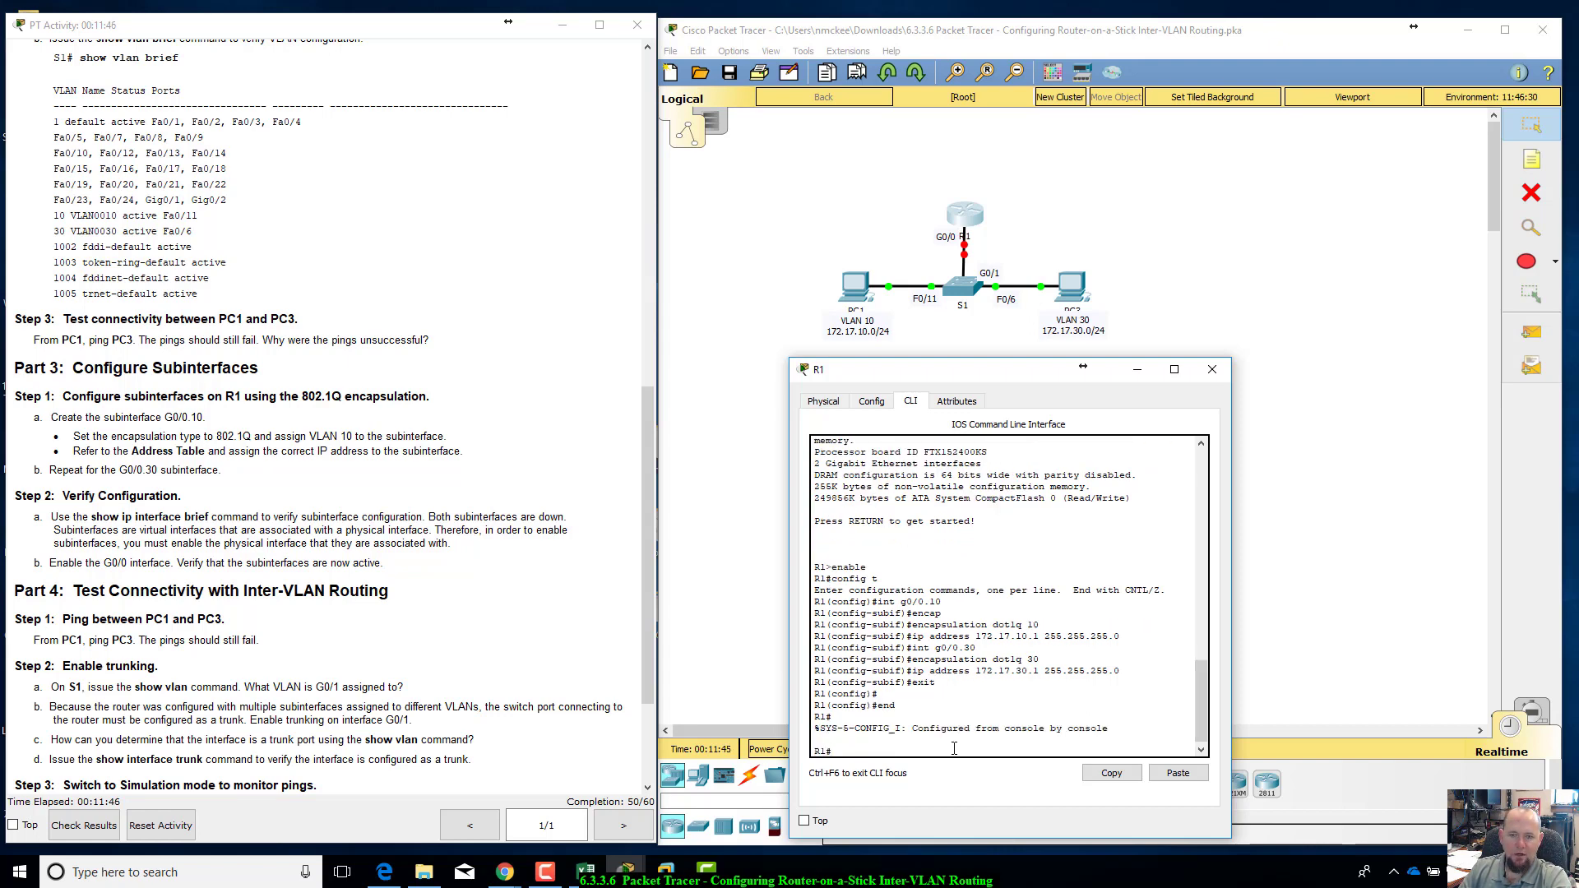
Step: Run show ip interface brief on R1 and compare the status of G0/0, G0/0.10 and G0/0.30 with the Verify Configuration instructions
text(show ip interface b)
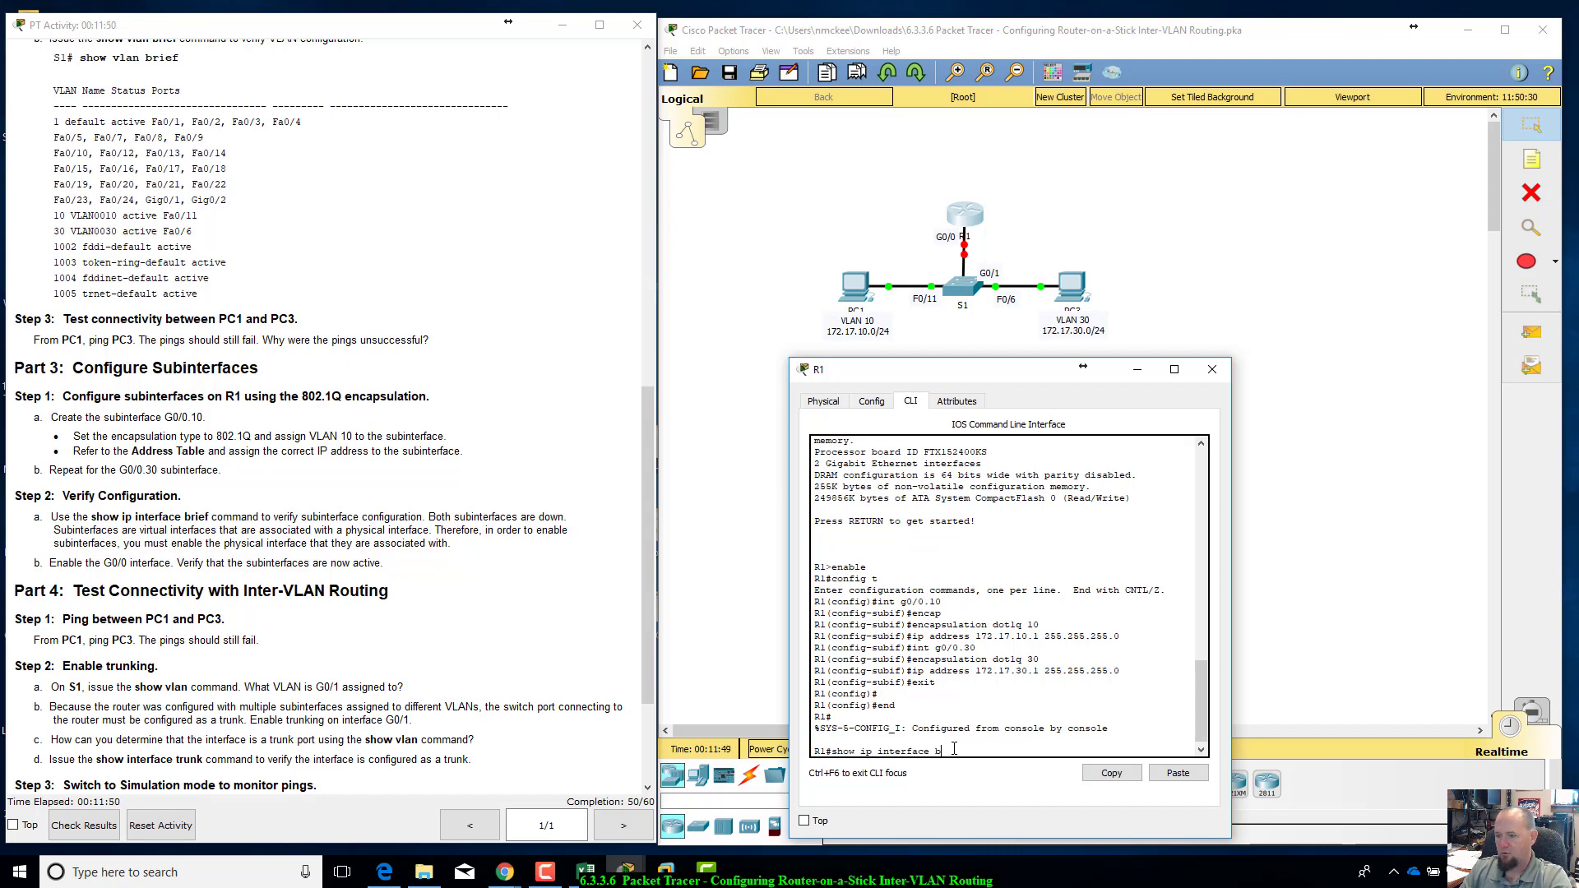
text(rief)
key(Return)
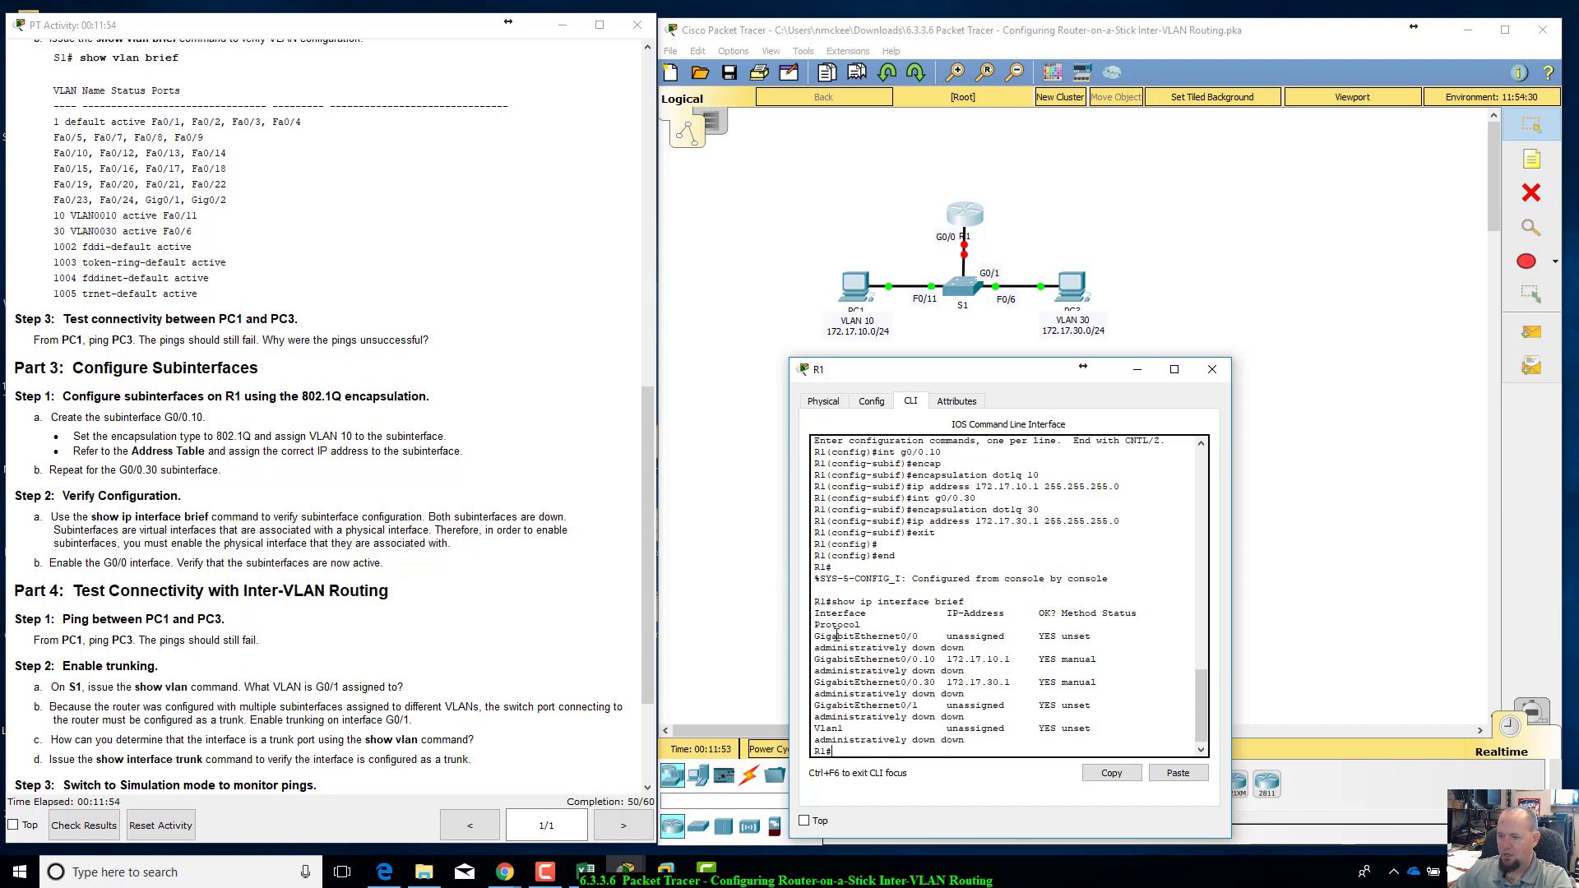
drag(814, 635, 1087, 647)
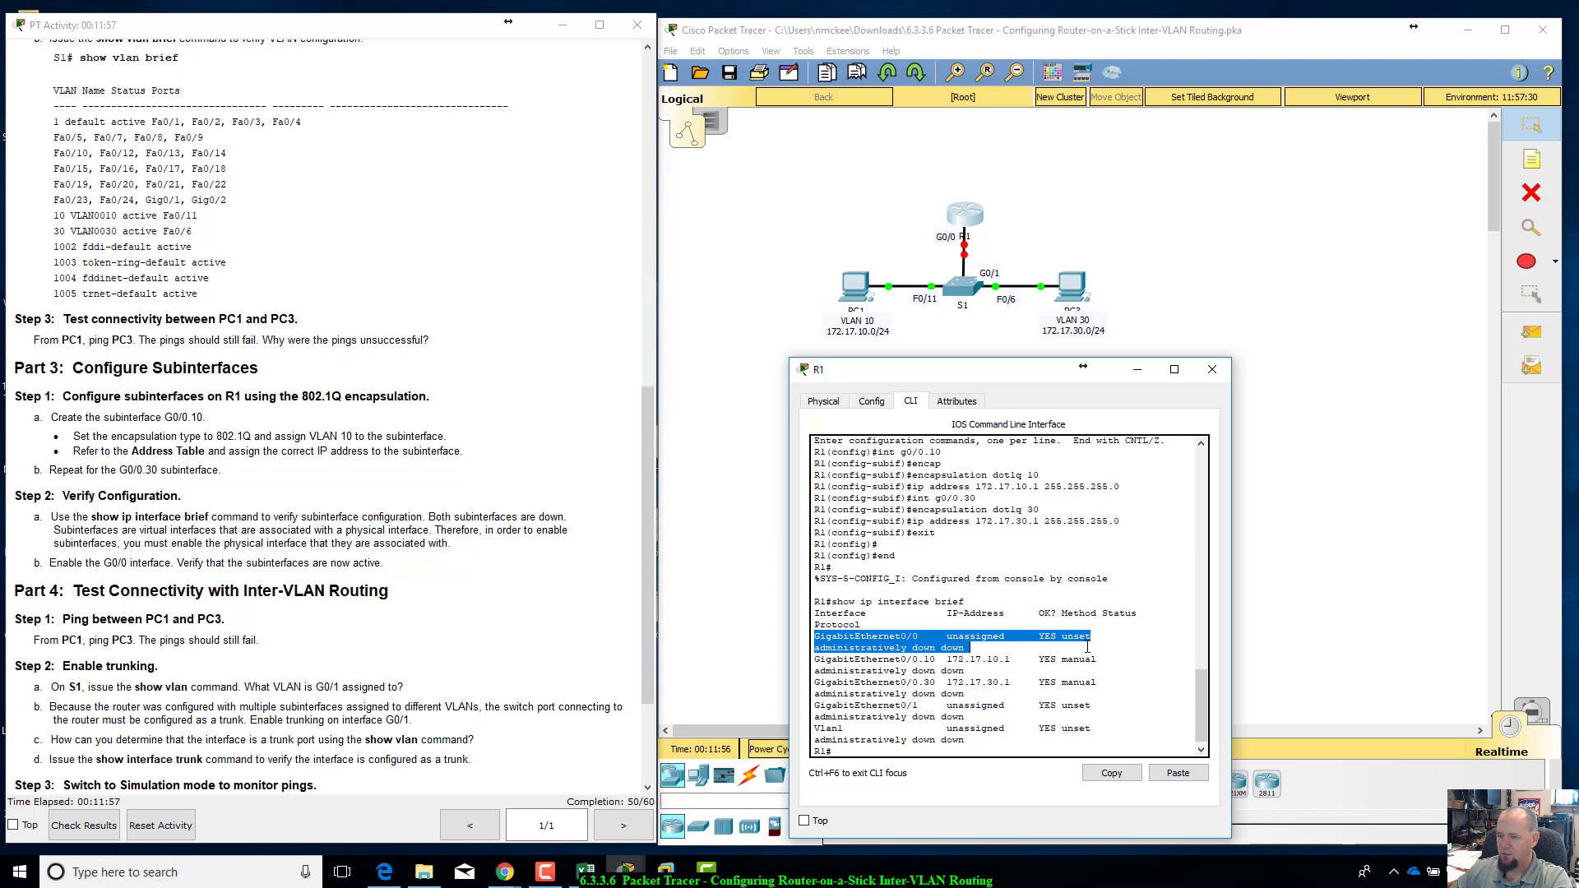
click(972, 650)
drag(971, 650, 814, 634)
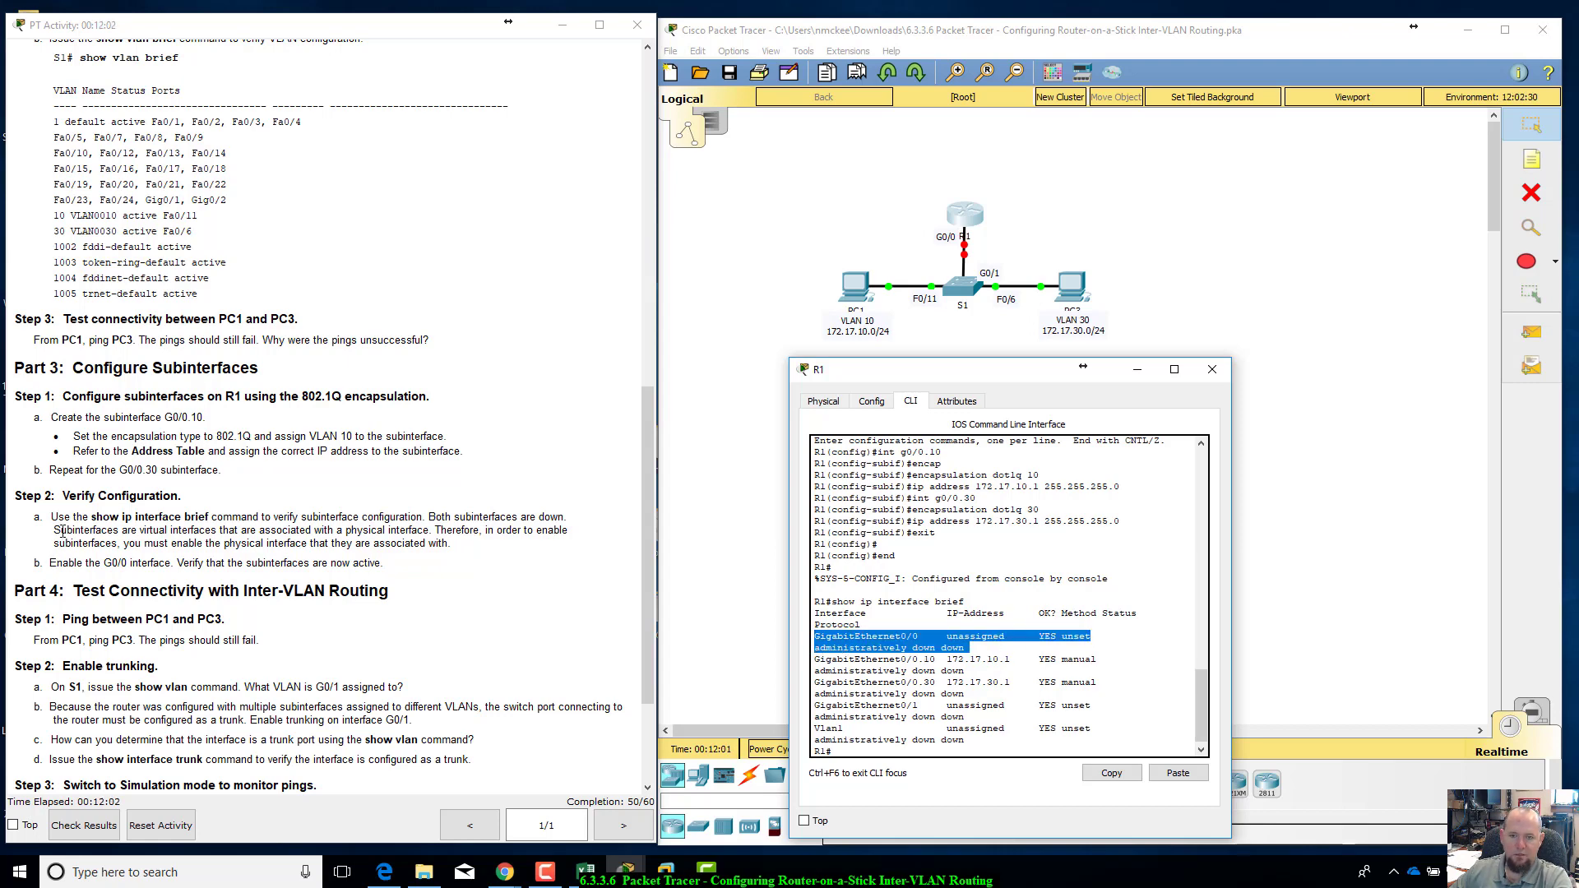
drag(445, 518, 560, 518)
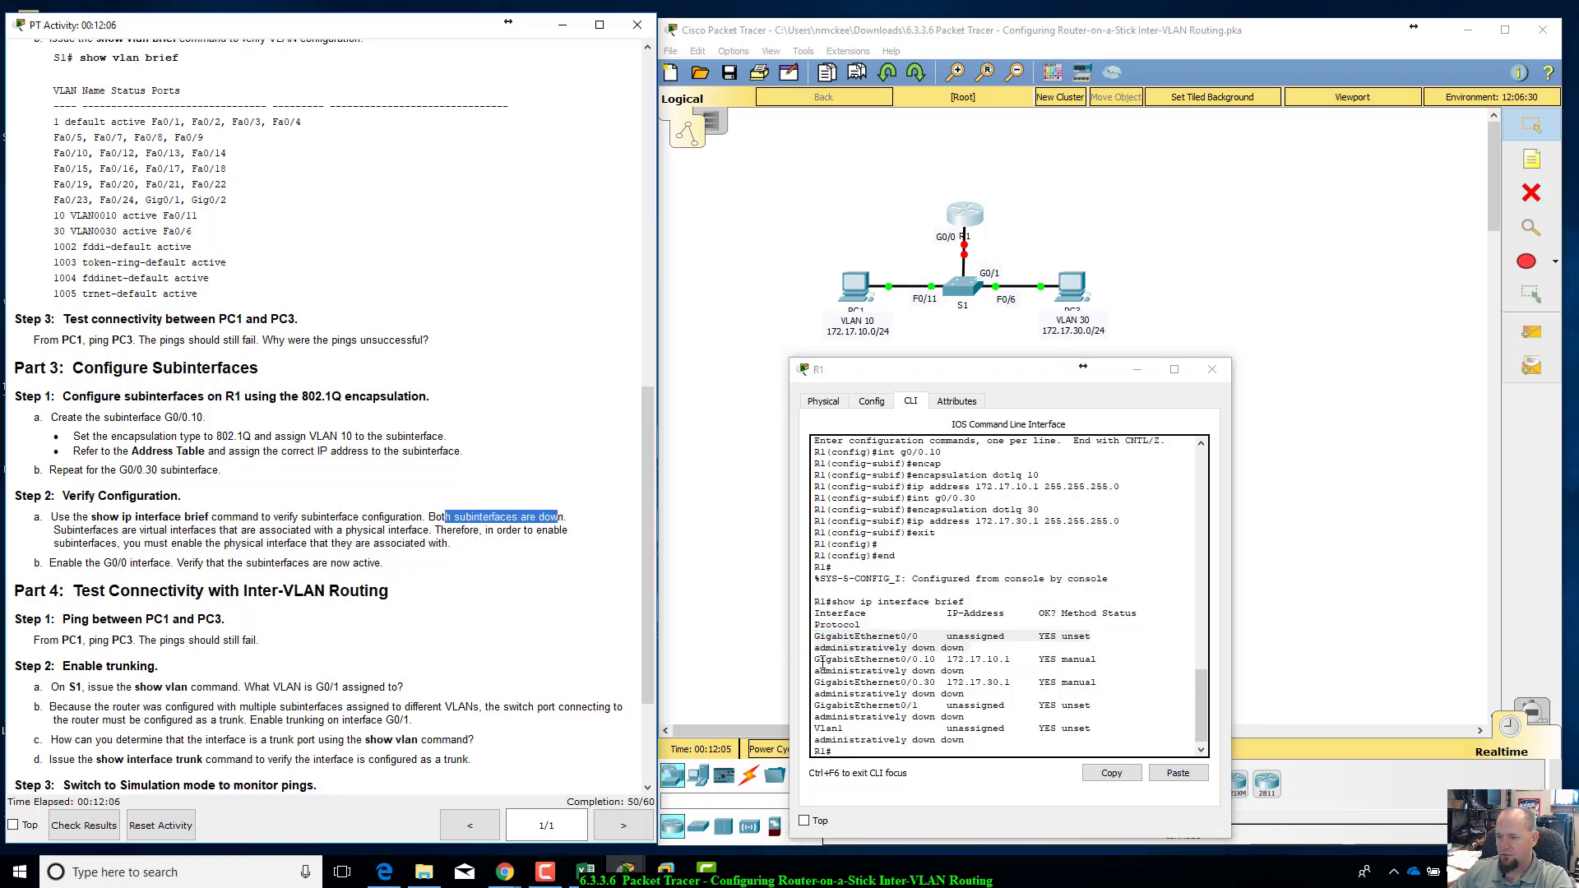
drag(822, 663, 1106, 694)
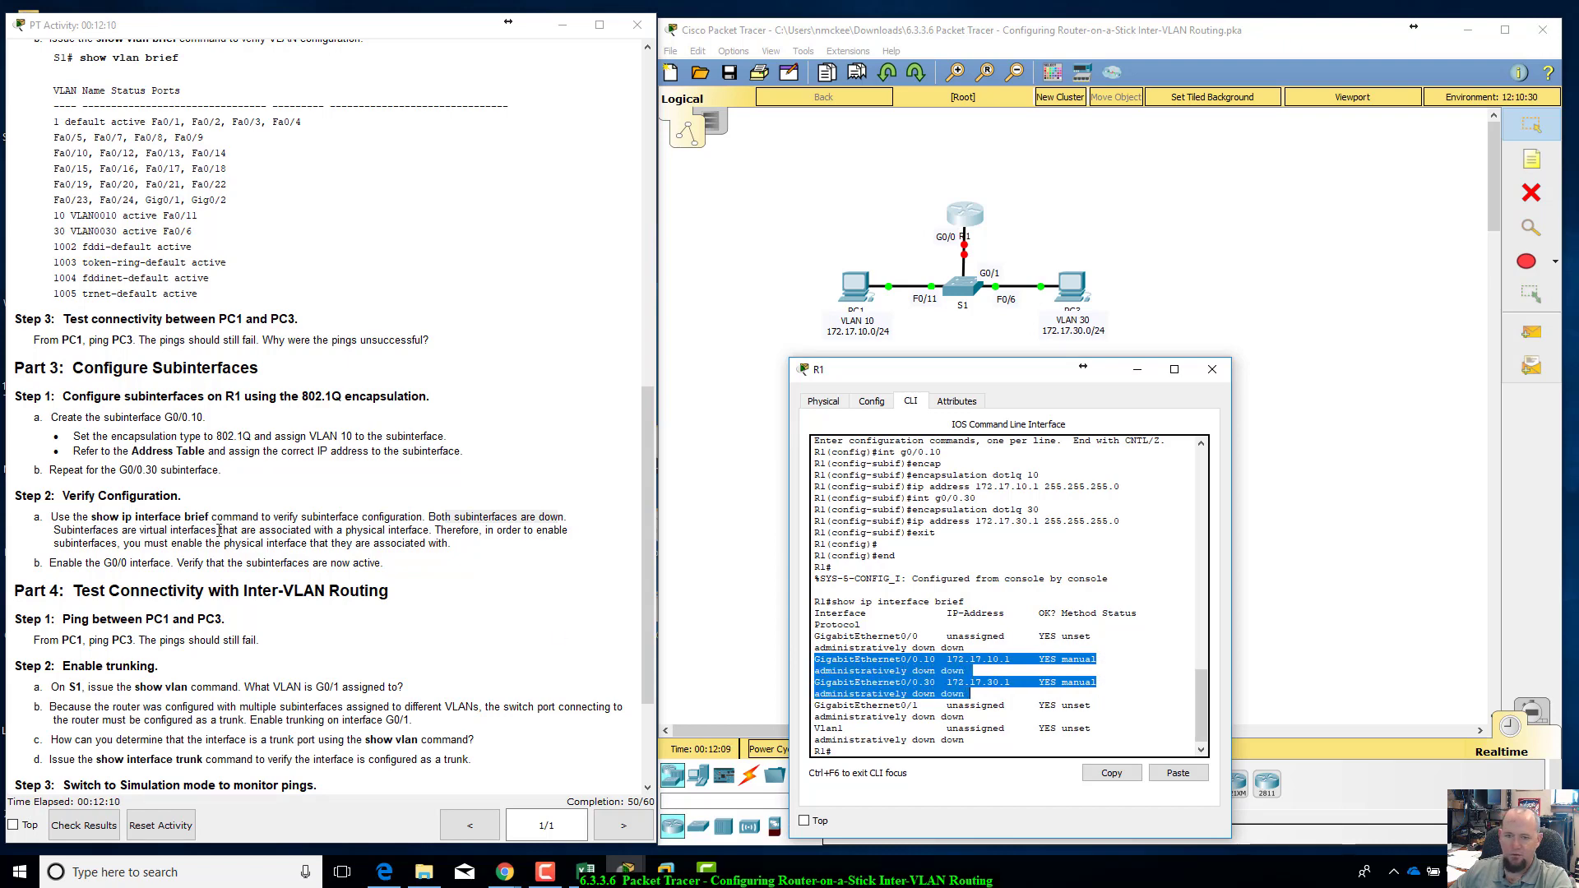
click(420, 507)
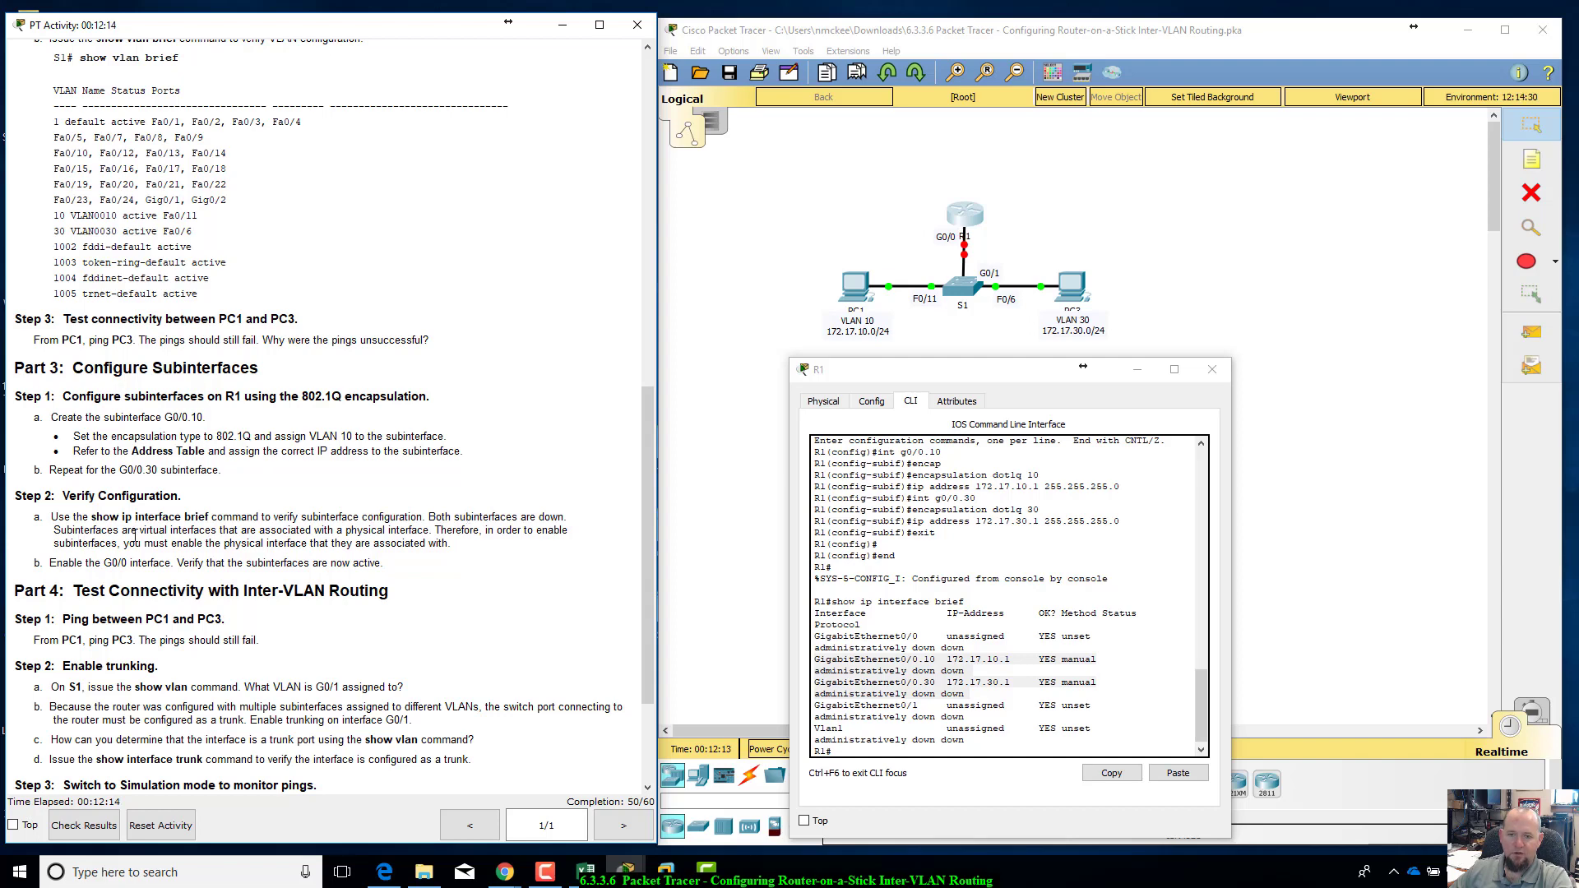
Step: Review the Verify Configuration note on enabling the associated physical interface and enter global configuration mode on R1
drag(230, 531, 353, 543)
click(482, 583)
click(536, 588)
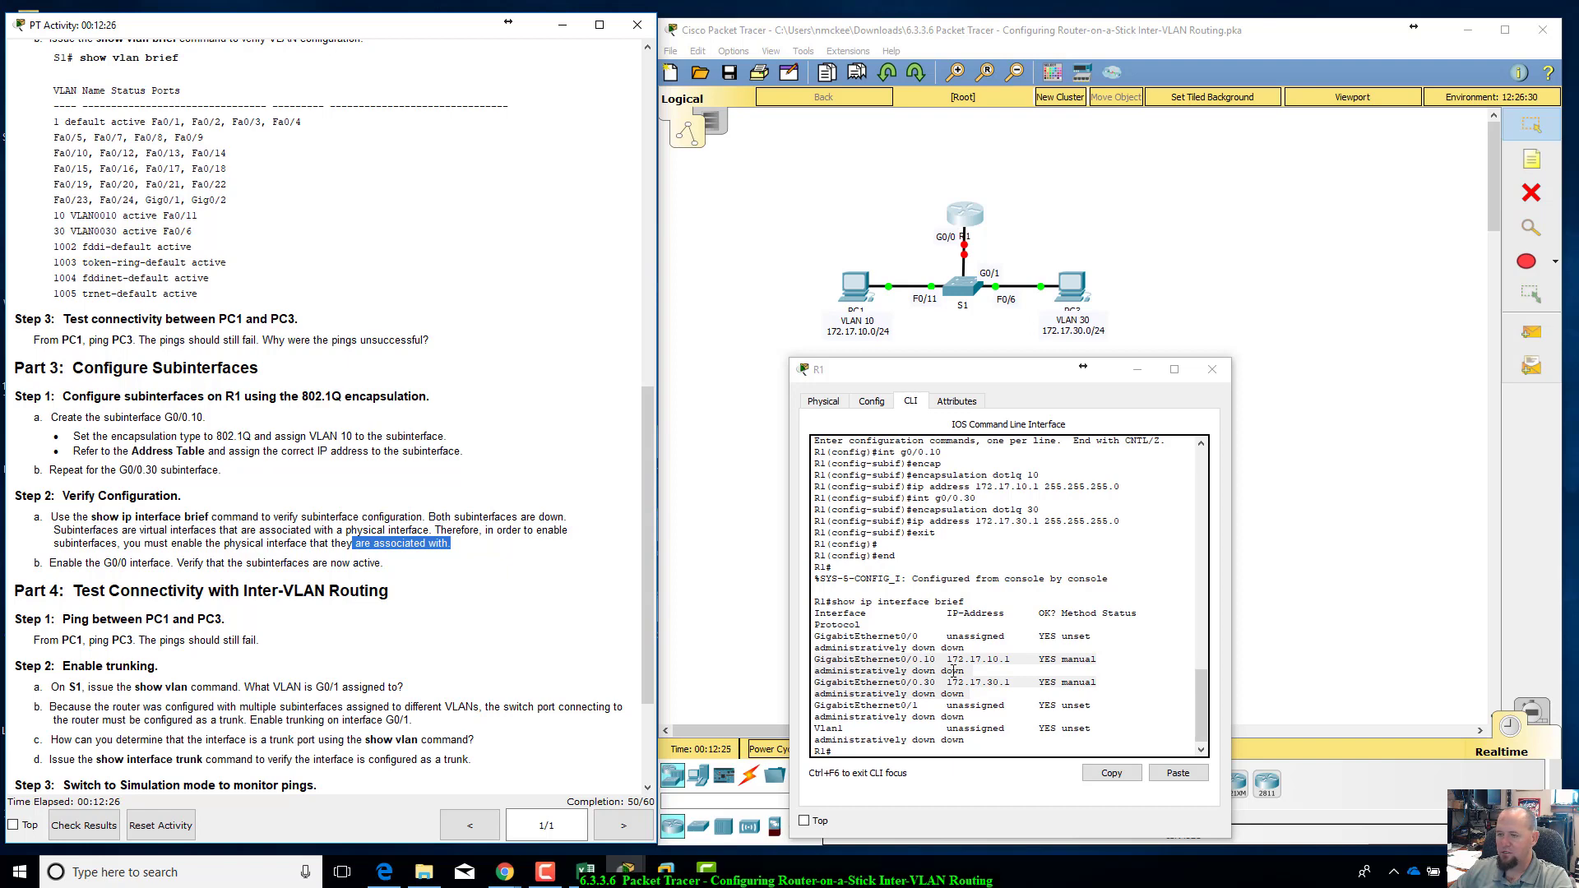
click(886, 750)
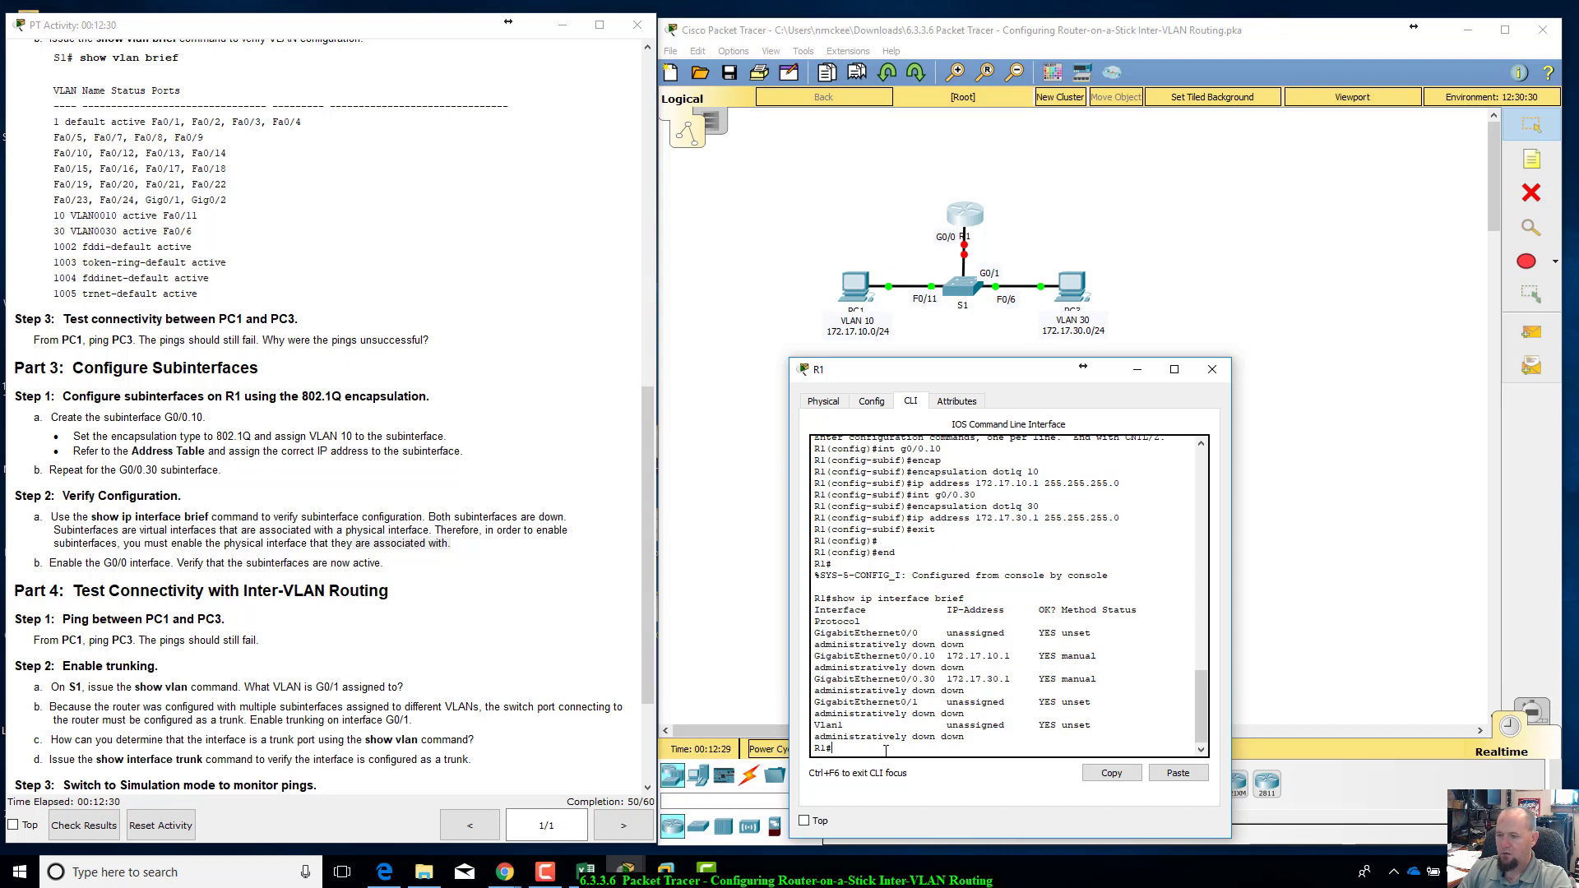
text(econfig t)
key(Return)
Step: Enable physical interface G0/0 on R1 with no shutdown
text(in)
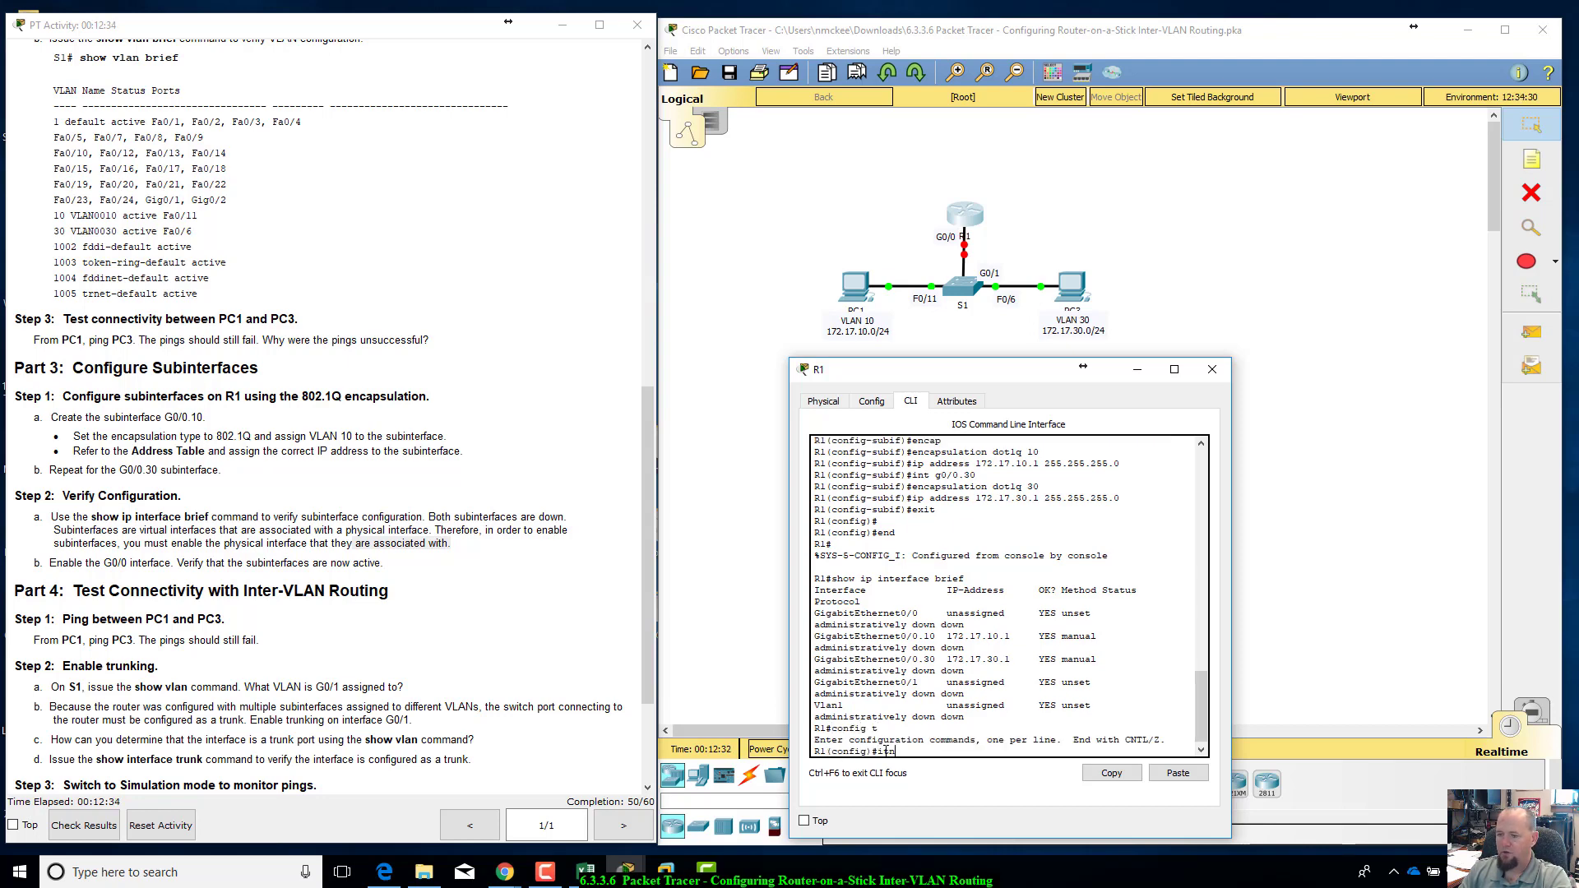
text(t g0/)
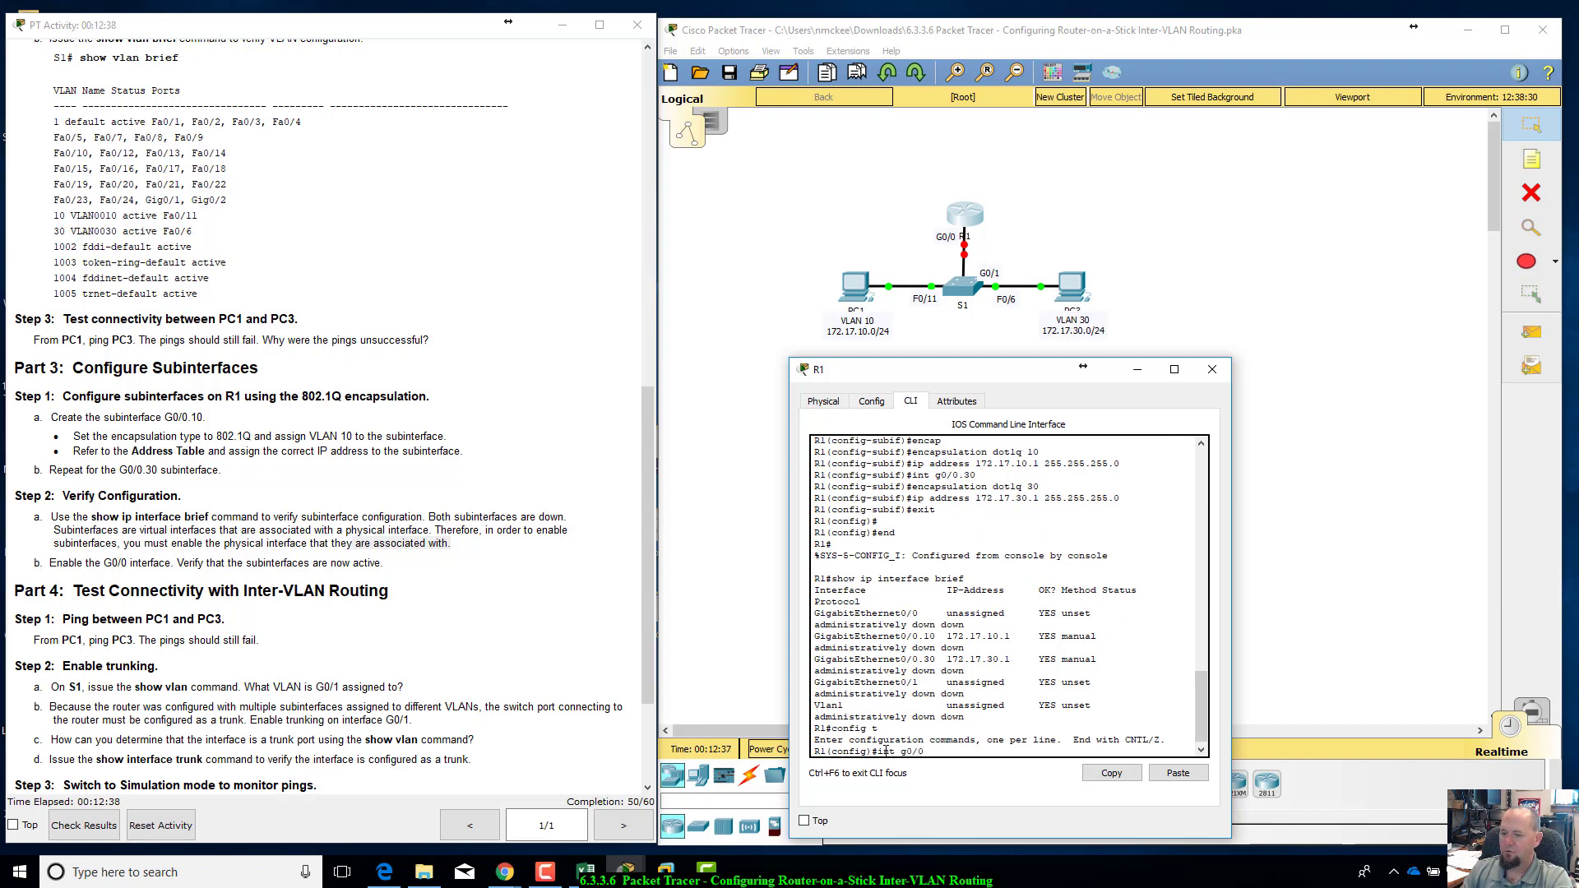
text(0)
key(Return)
text(no shut)
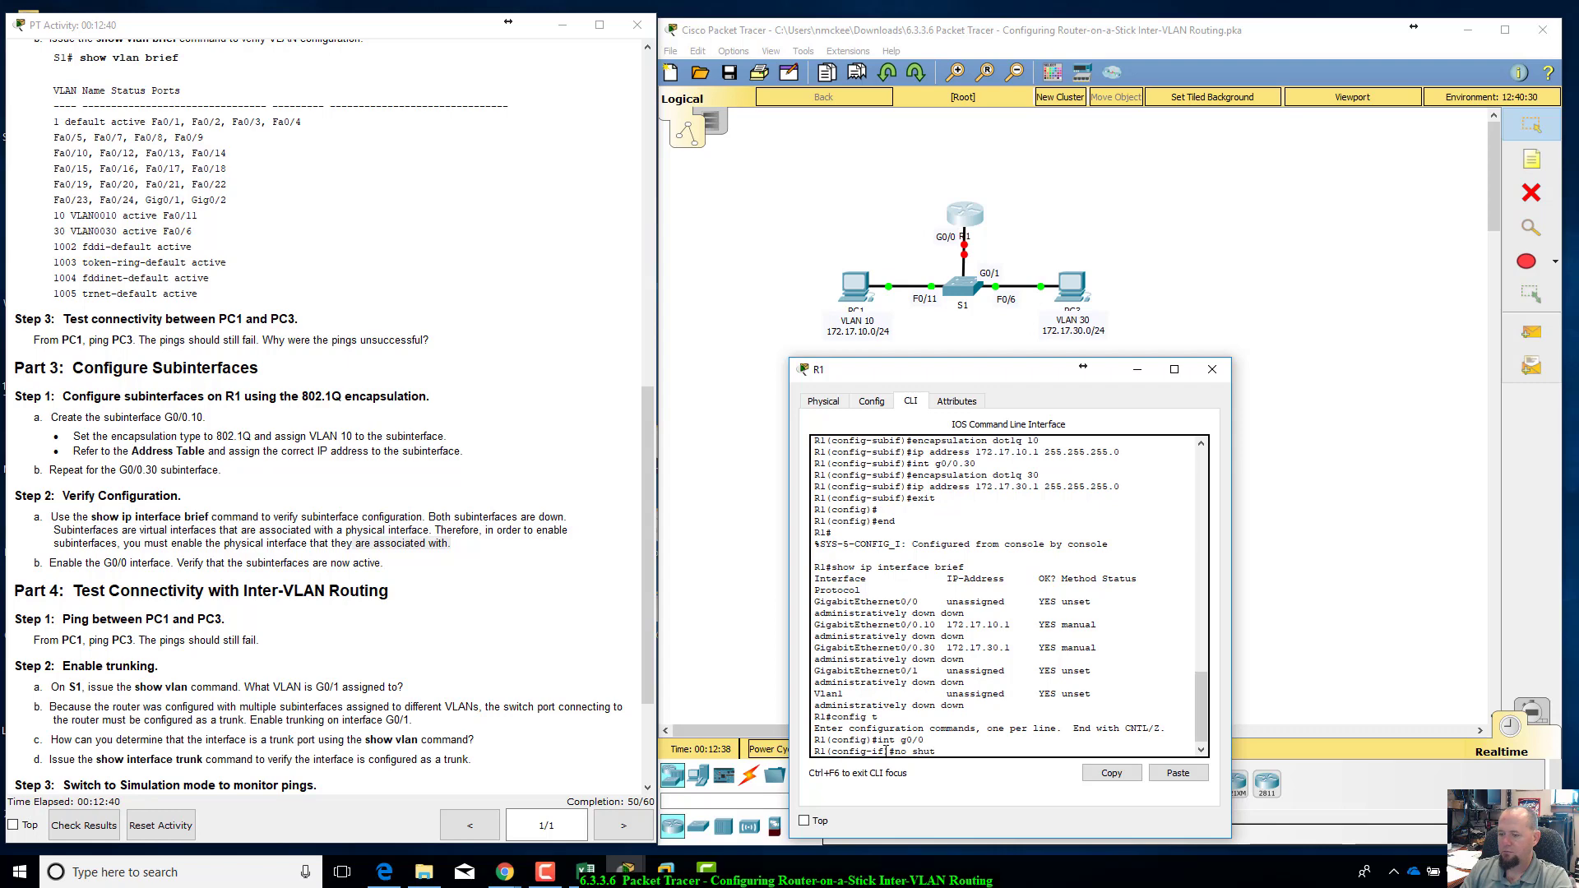
text(down)
key(Return)
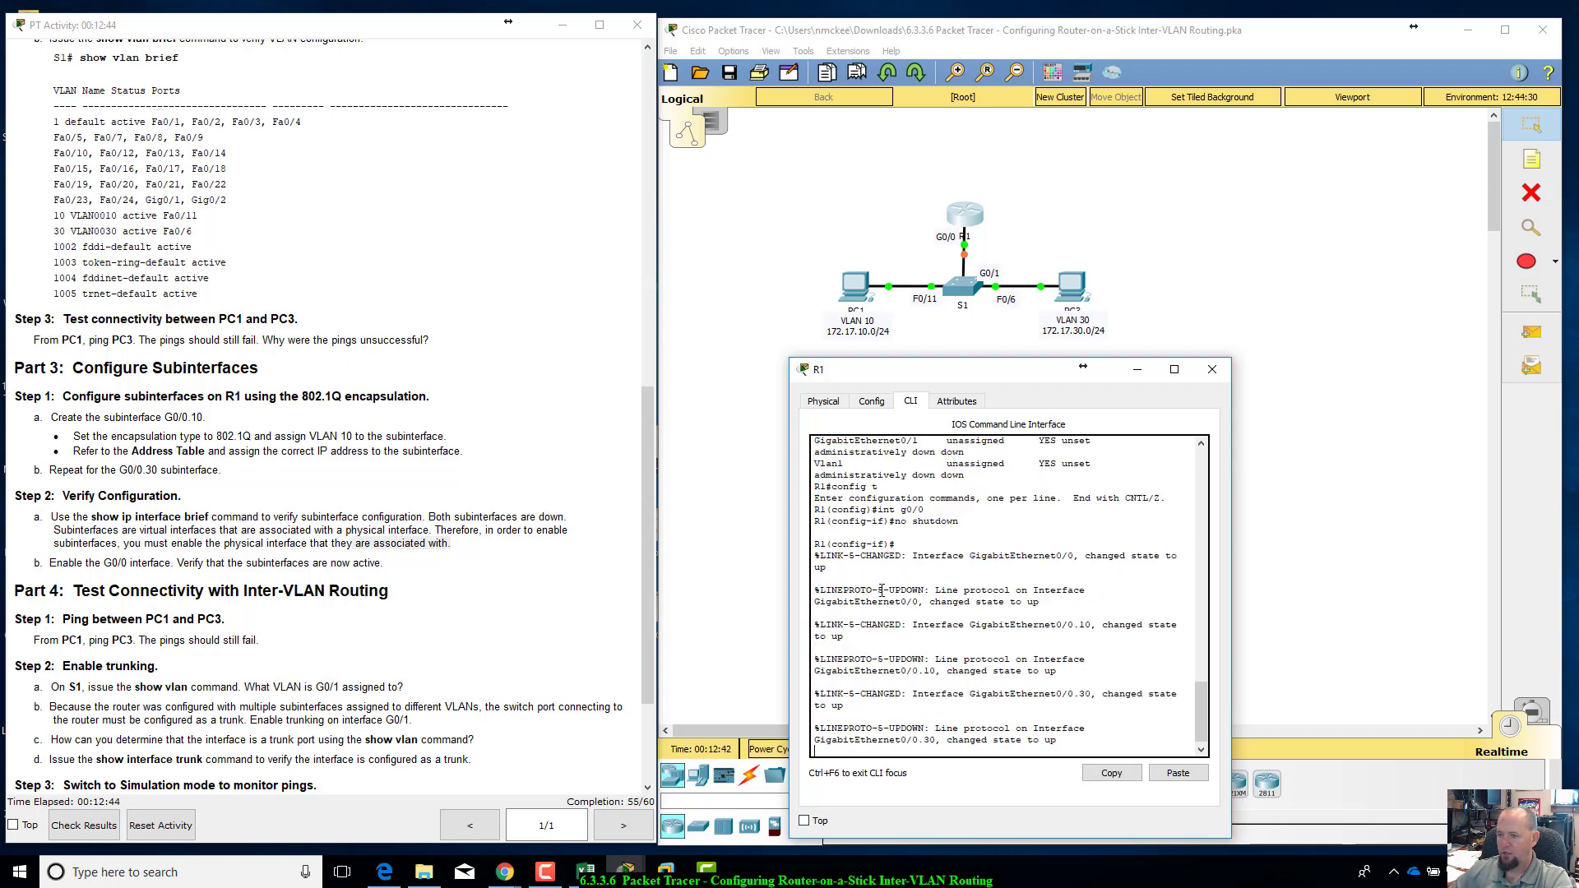
Step: Check R1's console messages for the state of G0/0, G0/0.10 and G0/0.30, and close the R1 window
drag(938, 579, 1069, 600)
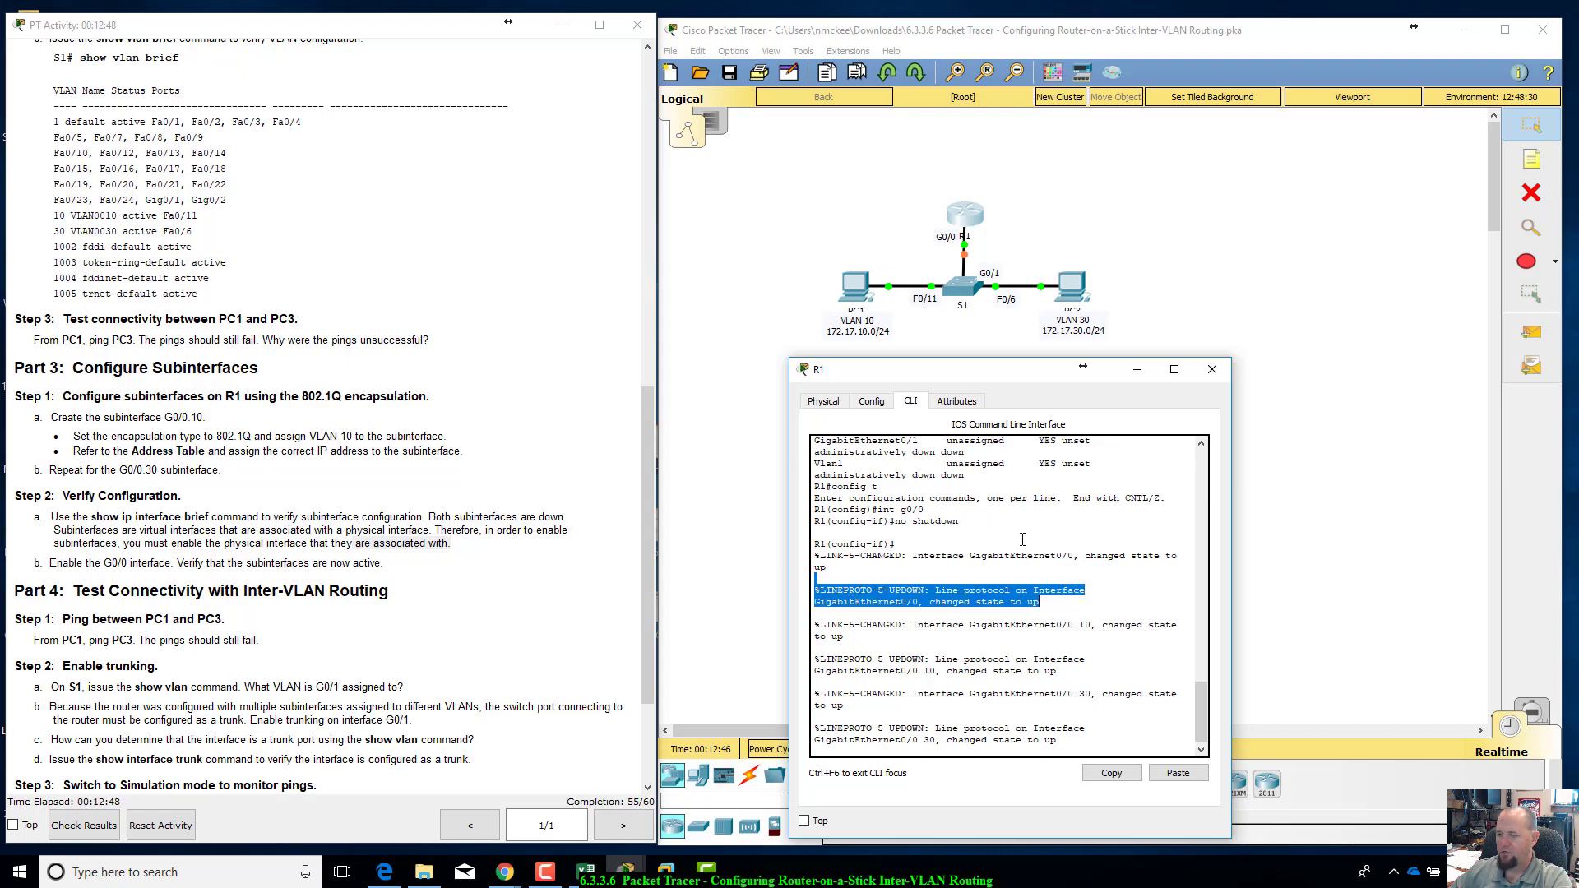
drag(929, 589, 1029, 592)
click(1030, 602)
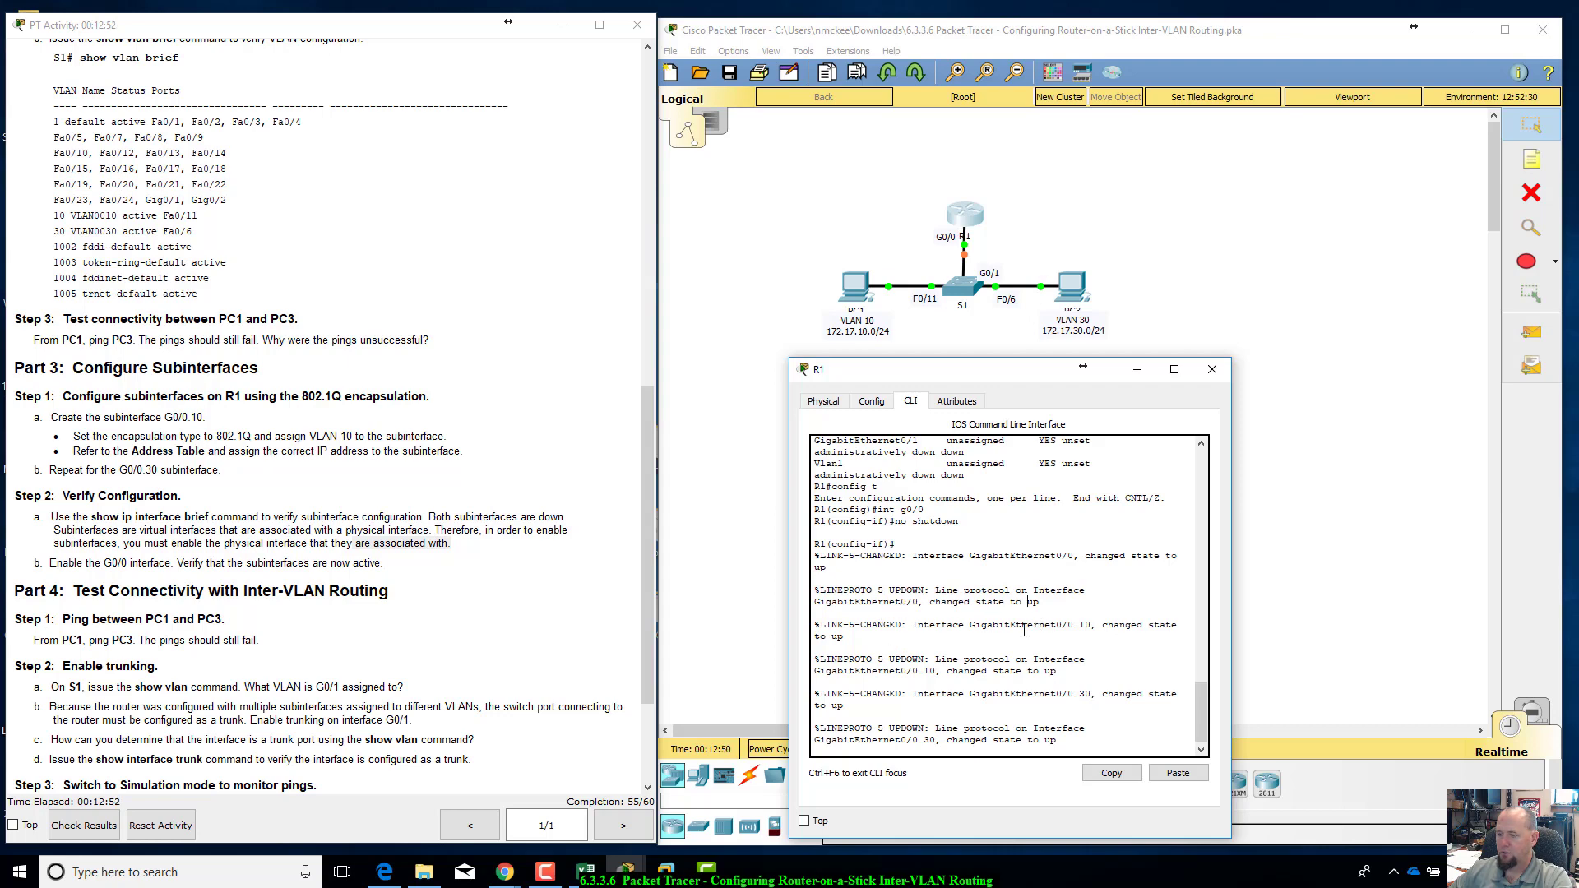
drag(975, 629, 1091, 630)
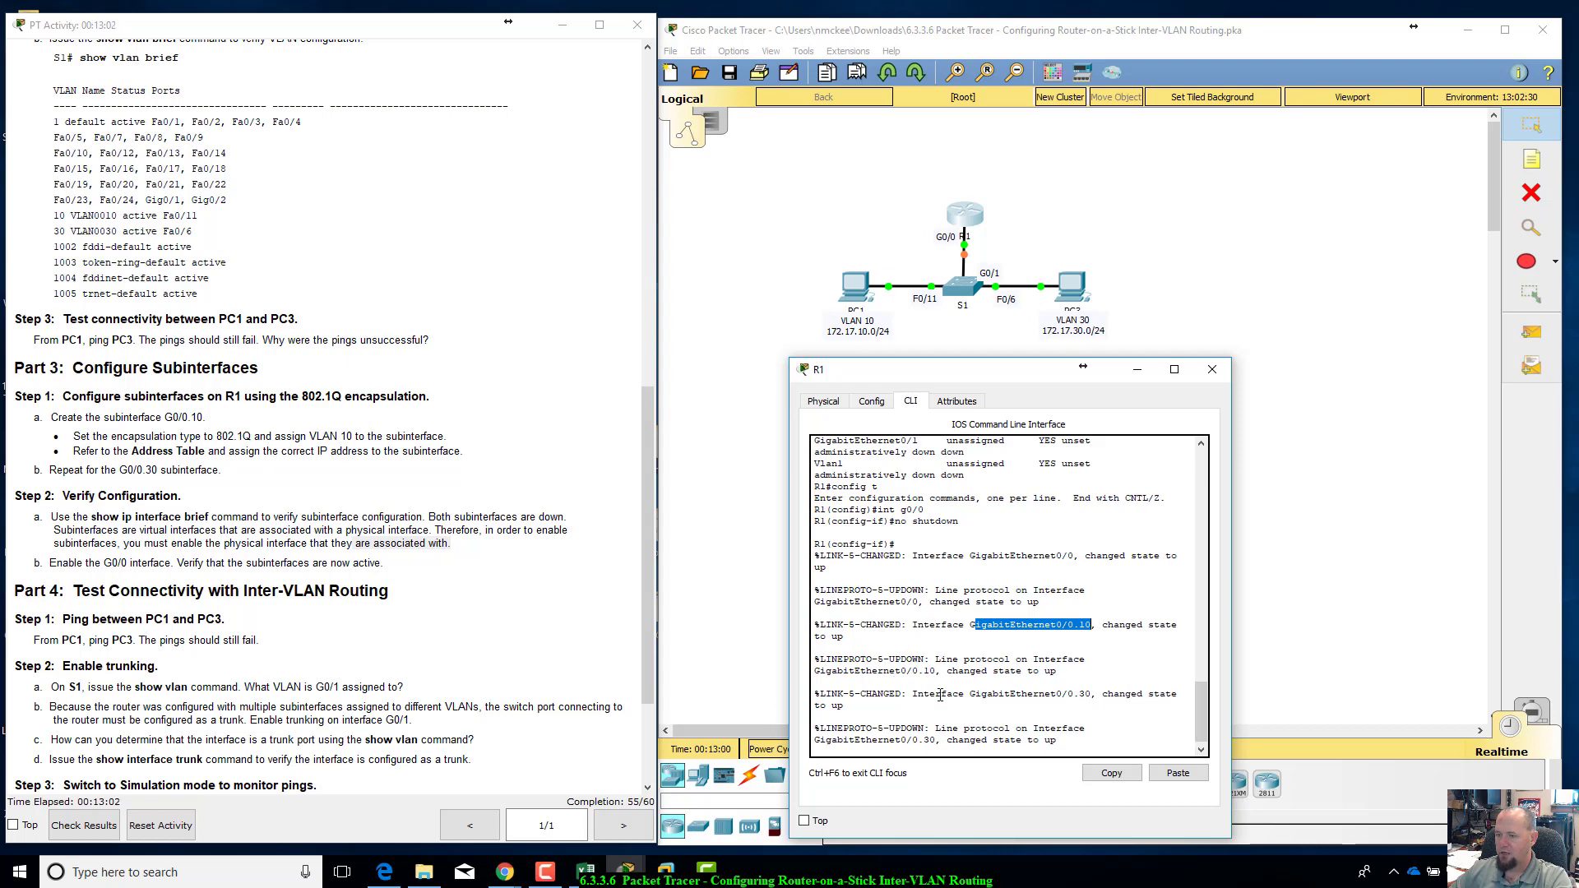
scroll(940, 695, down, 1)
drag(1006, 690, 1078, 698)
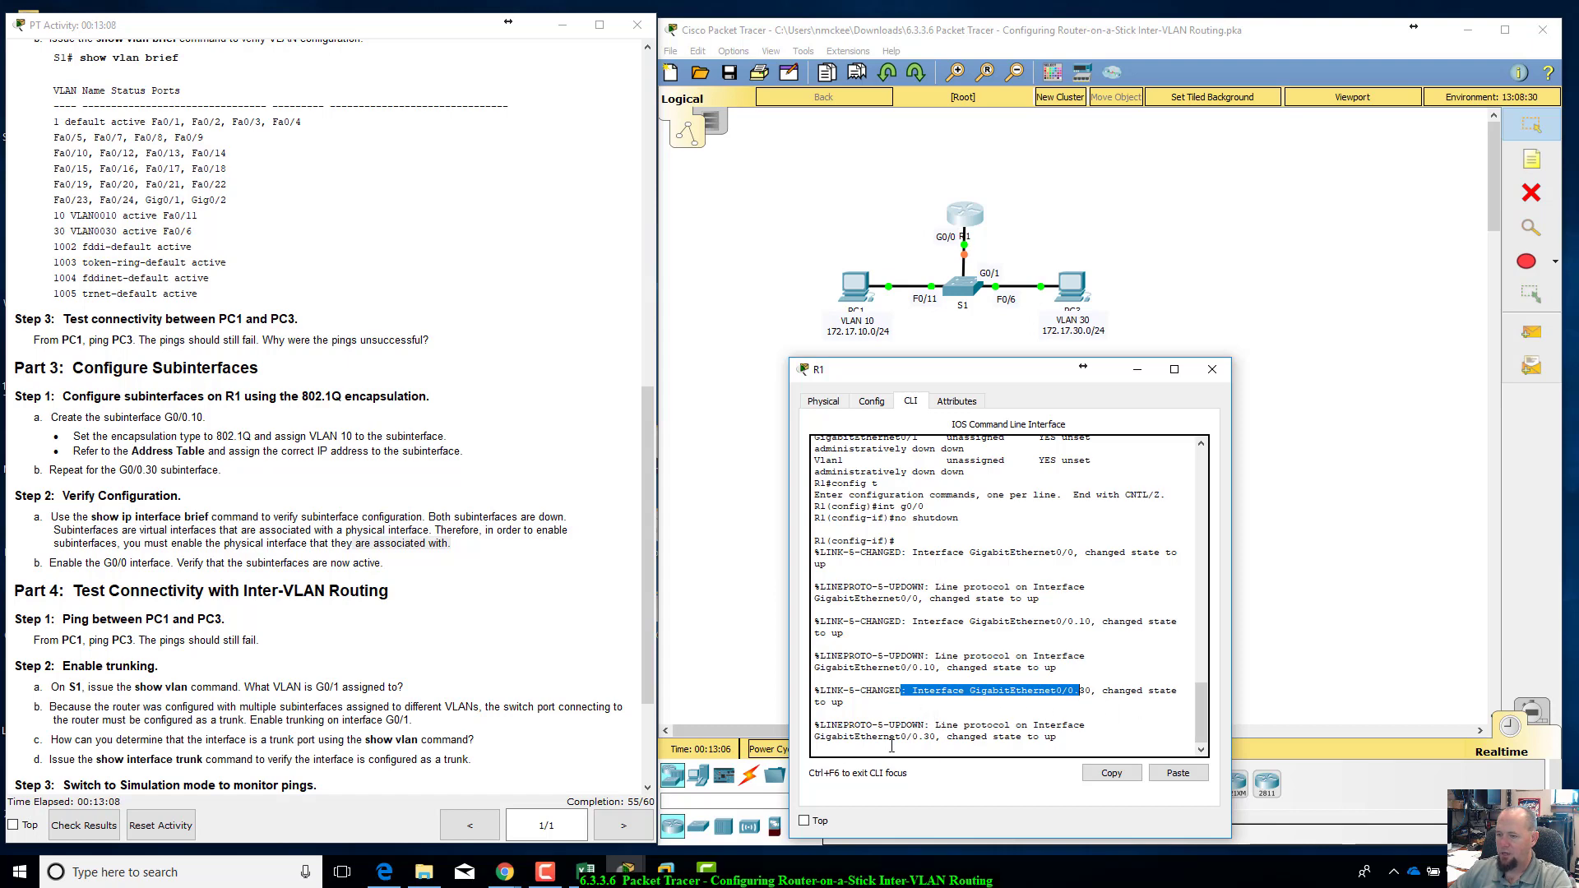
click(1216, 369)
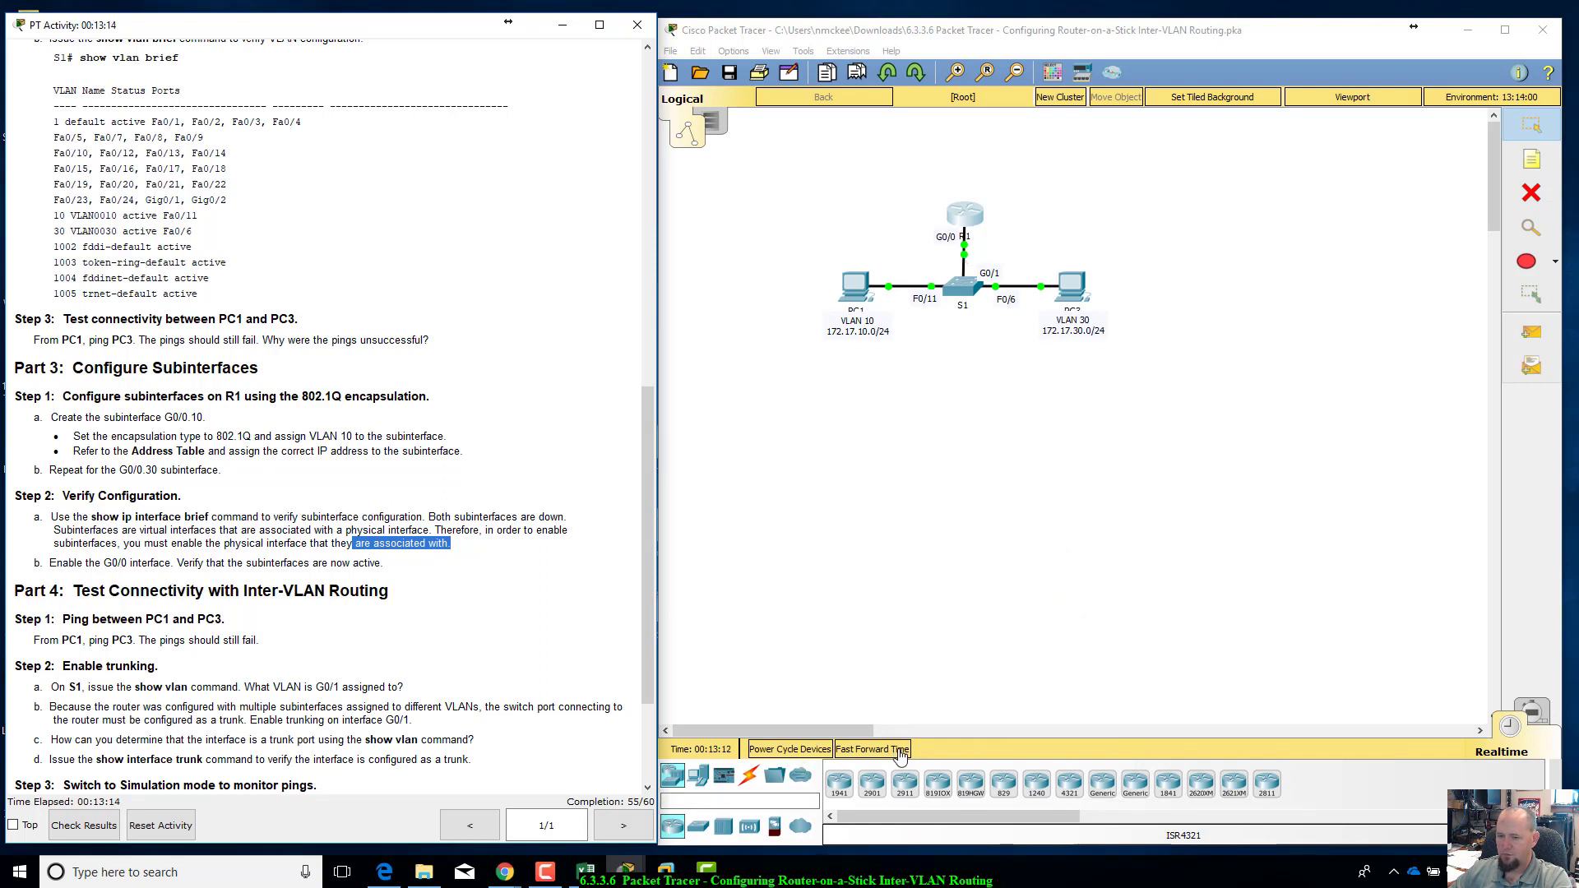
Step: Fast forward the network time for the R1–S1 link and read the Part 4 instructions on pinging between PC1 and PC3
click(899, 750)
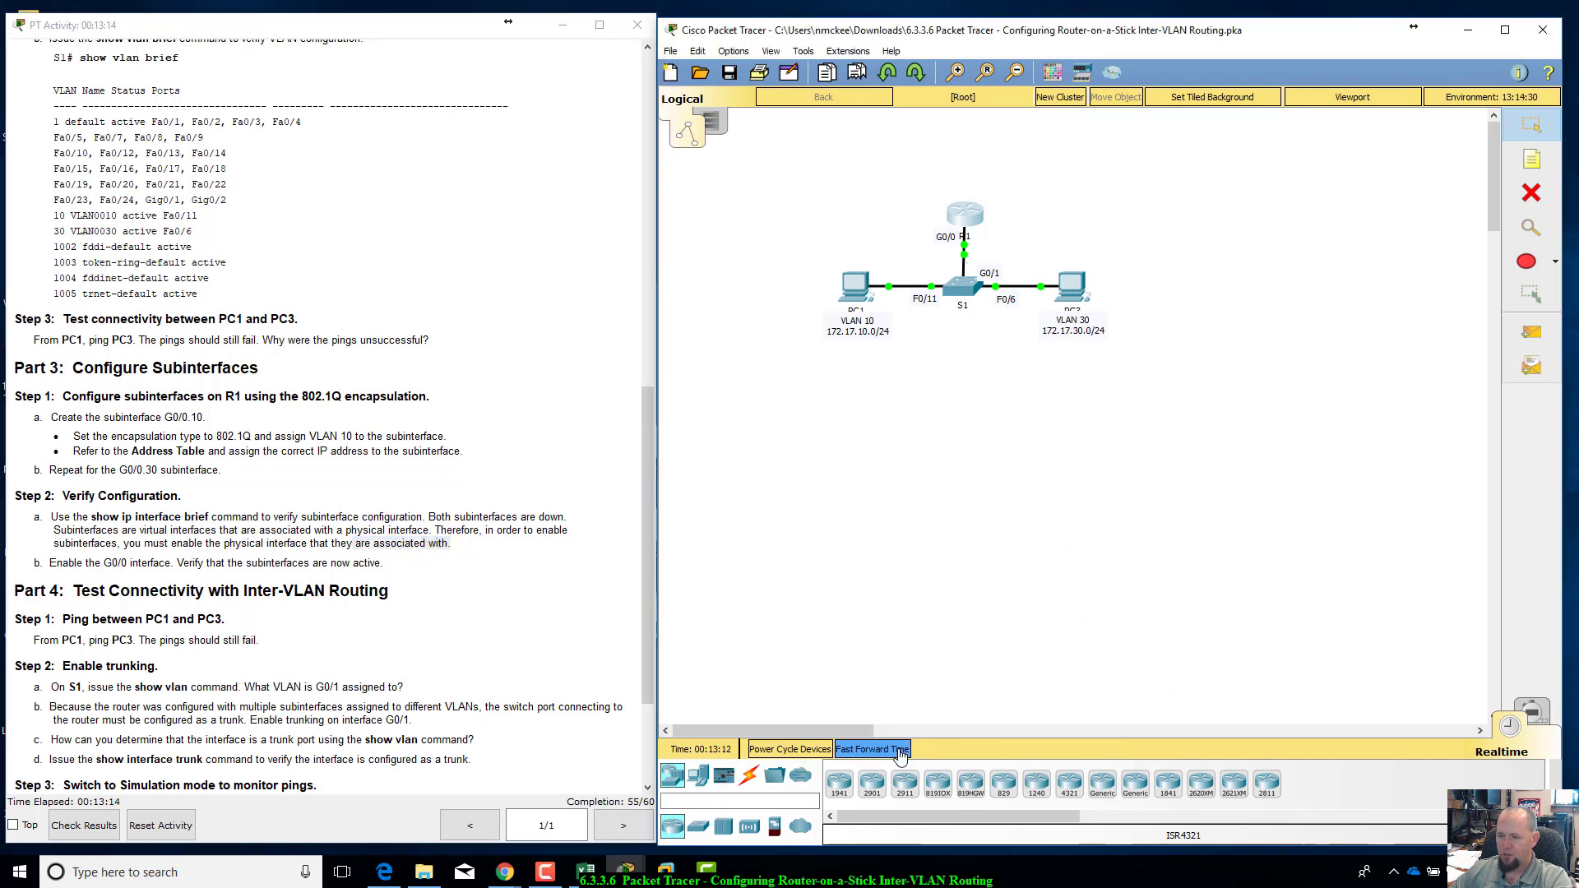
click(900, 752)
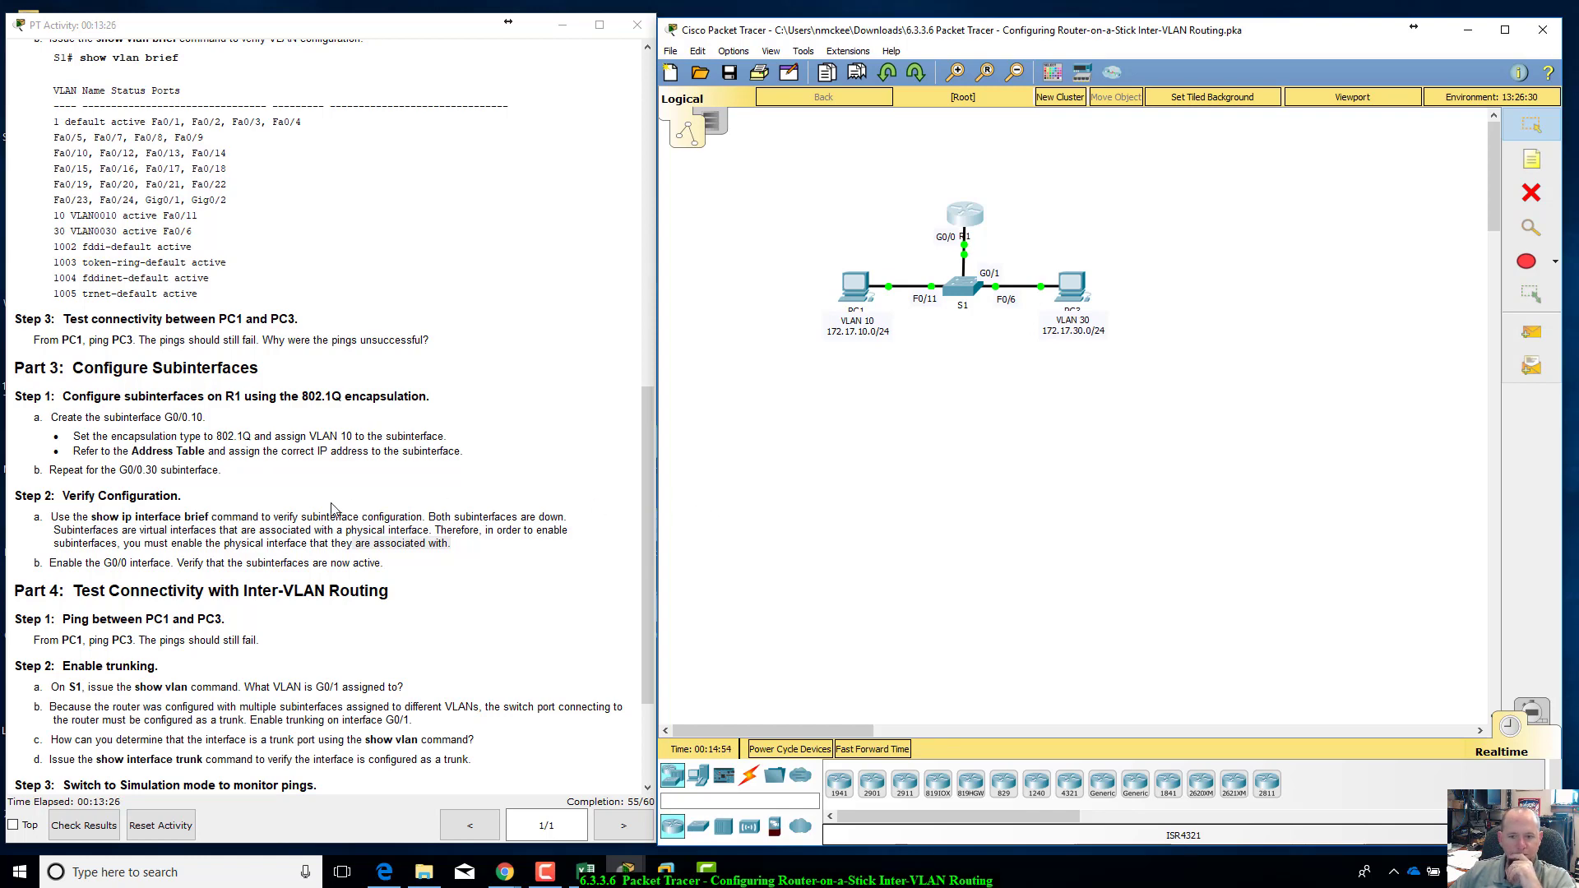
scroll(330, 593, down, 1)
scroll(330, 593, down, 2)
scroll(329, 592, up, 1)
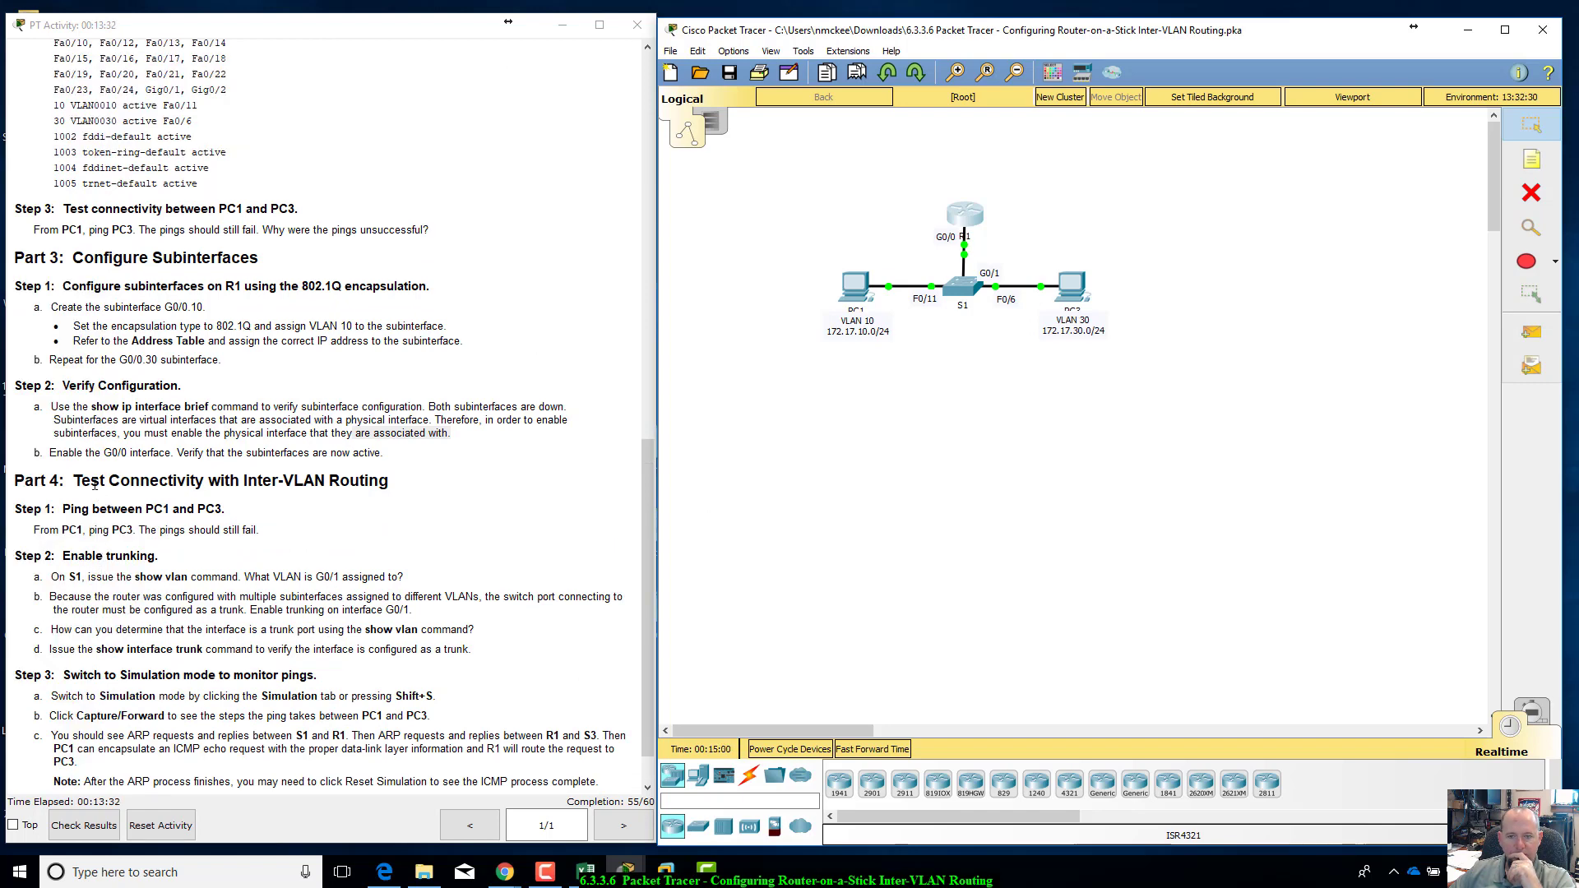
drag(74, 480, 264, 533)
click(33, 533)
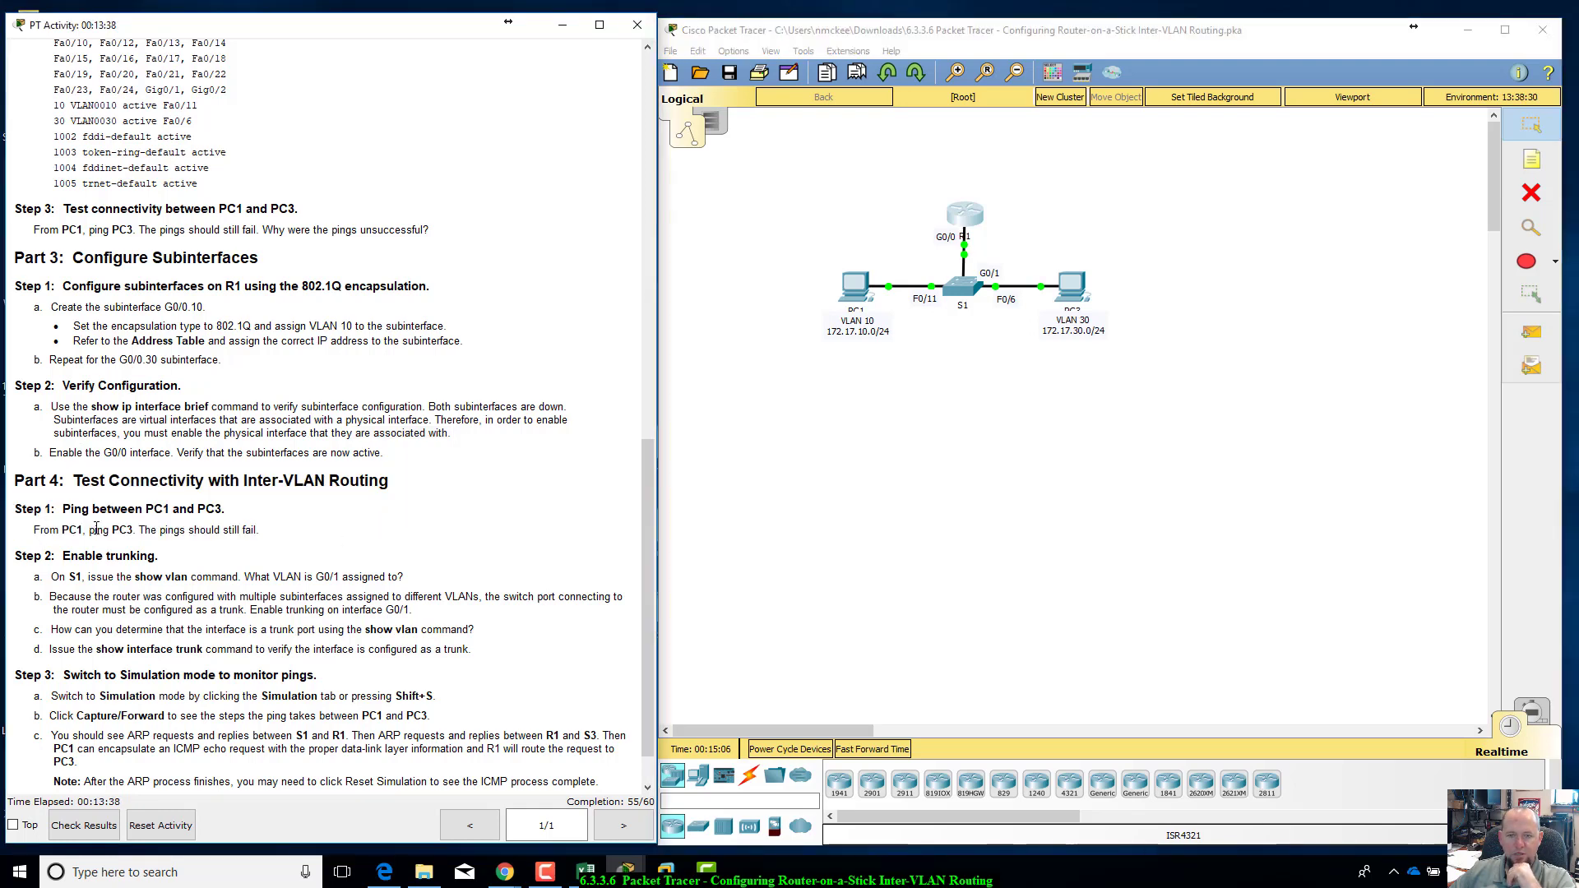
Step: Repeat the ping from PC1 to 172.17.30.10, interrupt it after a few attempts and close the PC1 window
click(860, 287)
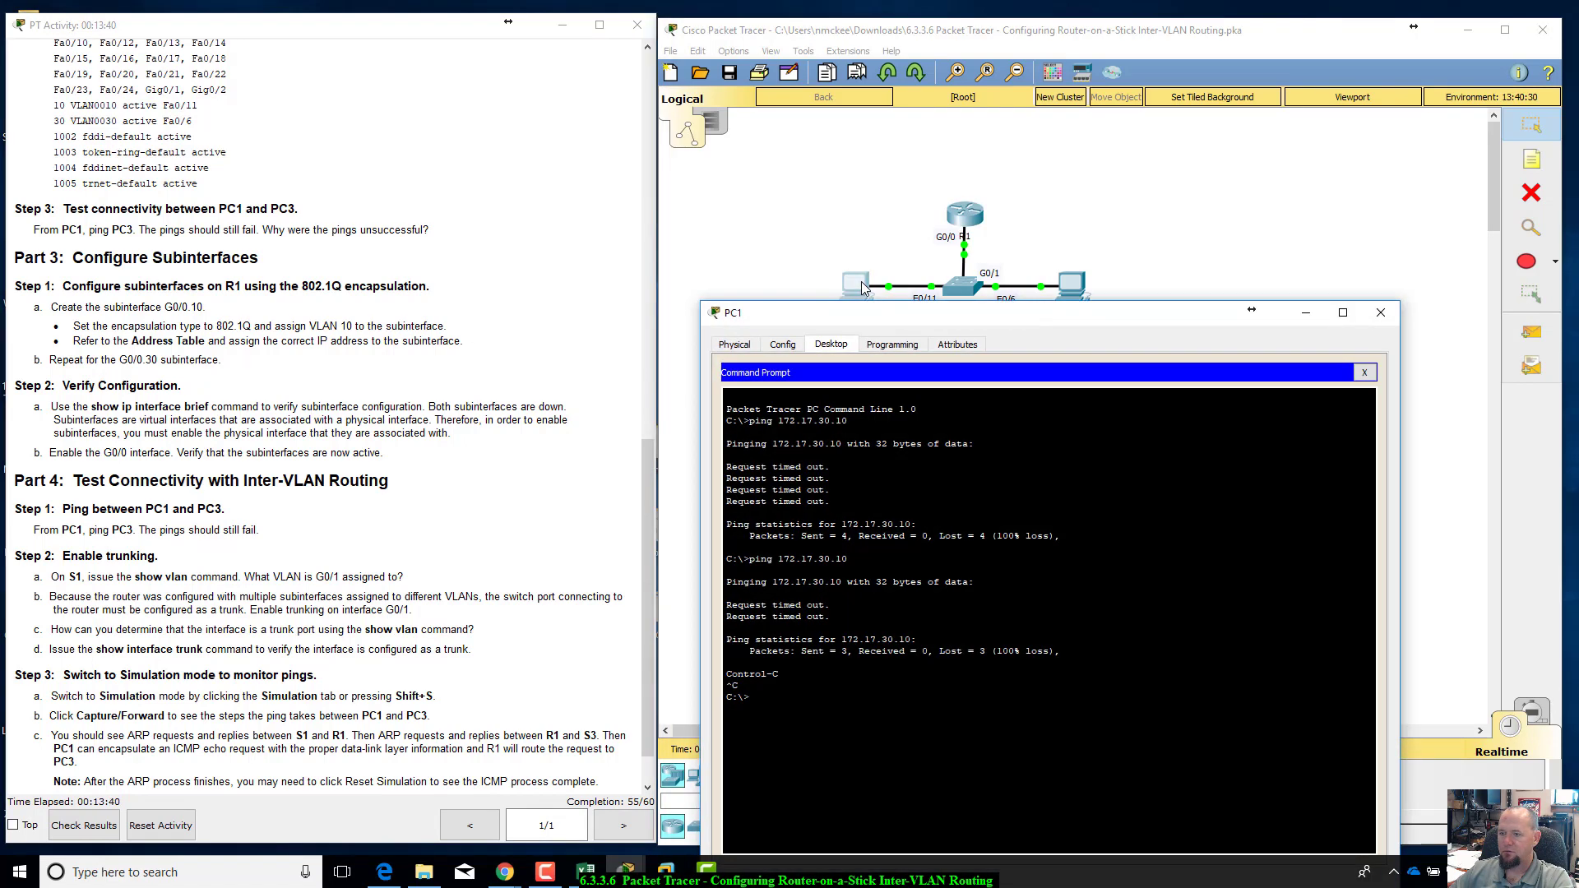
key(Up)
key(Return)
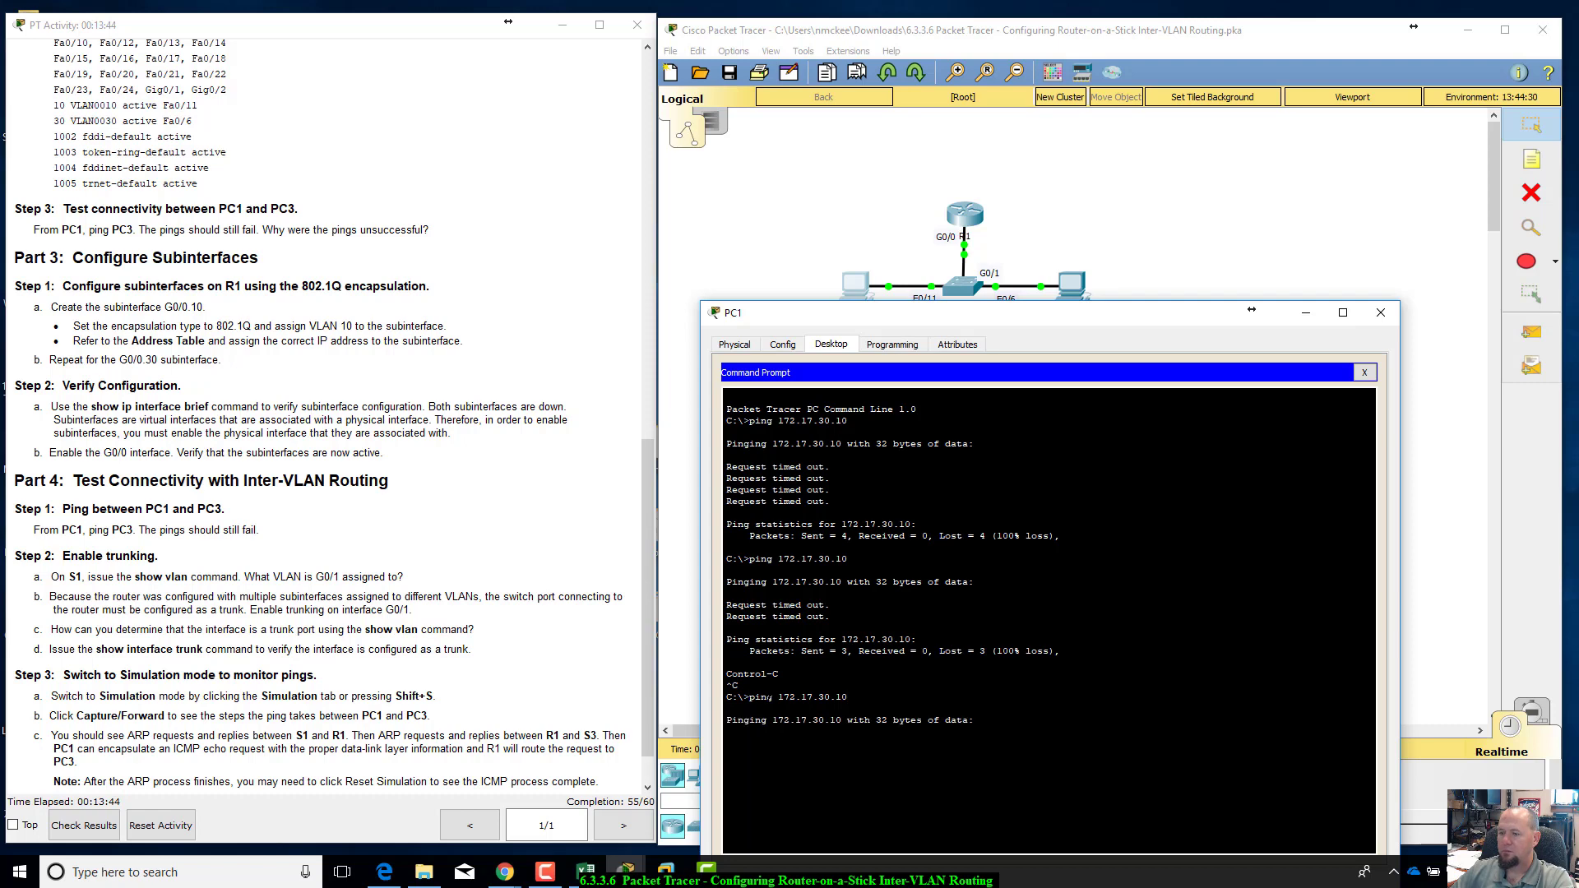
drag(1169, 329, 1177, 370)
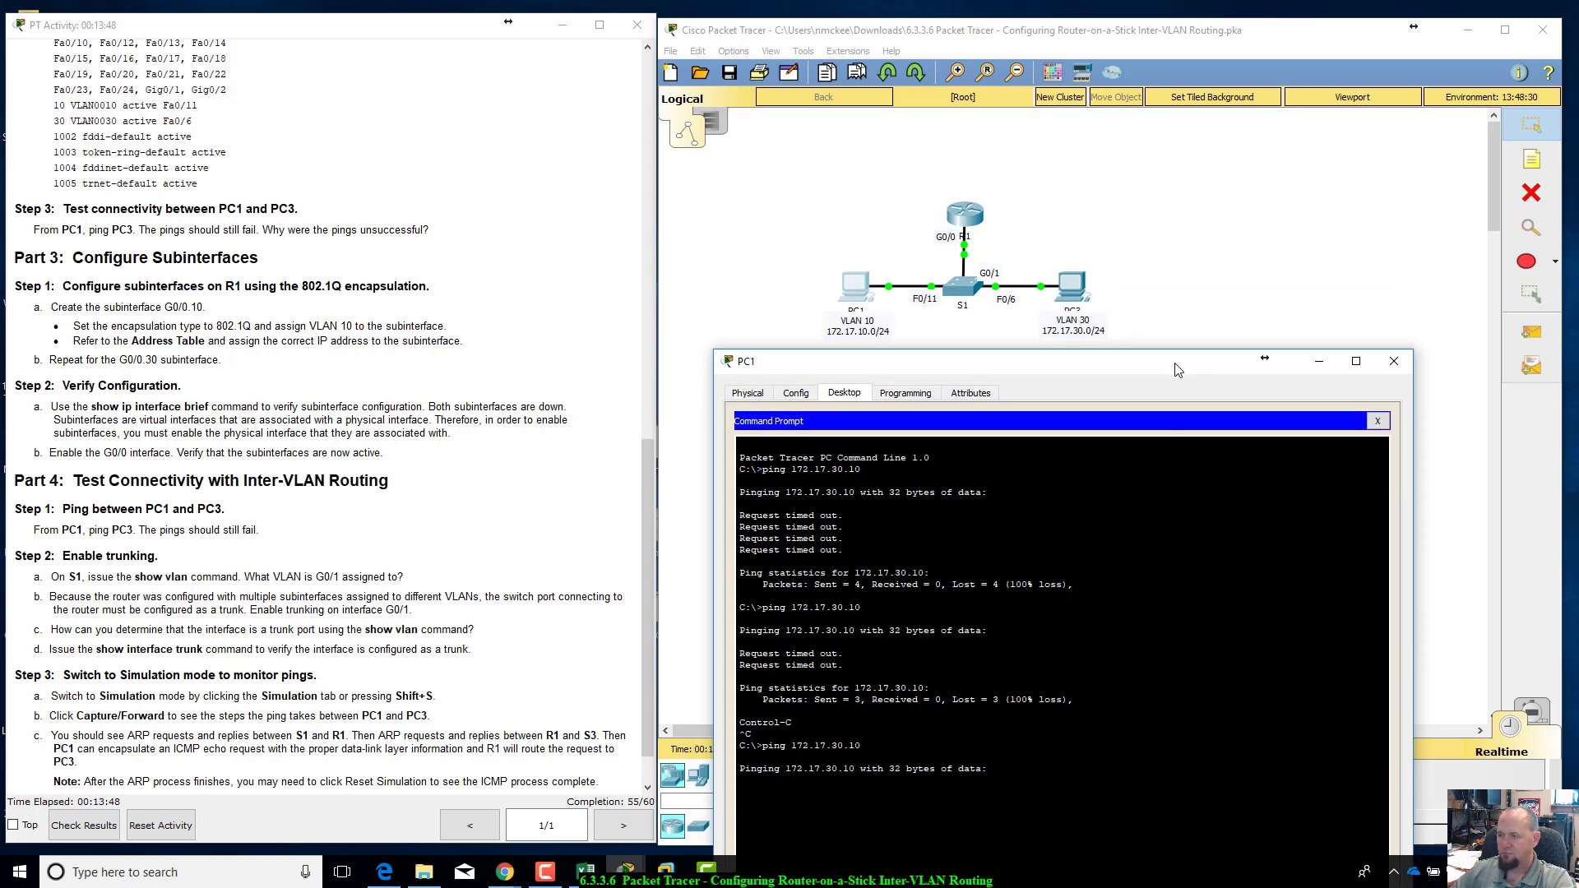
drag(1178, 370, 1225, 233)
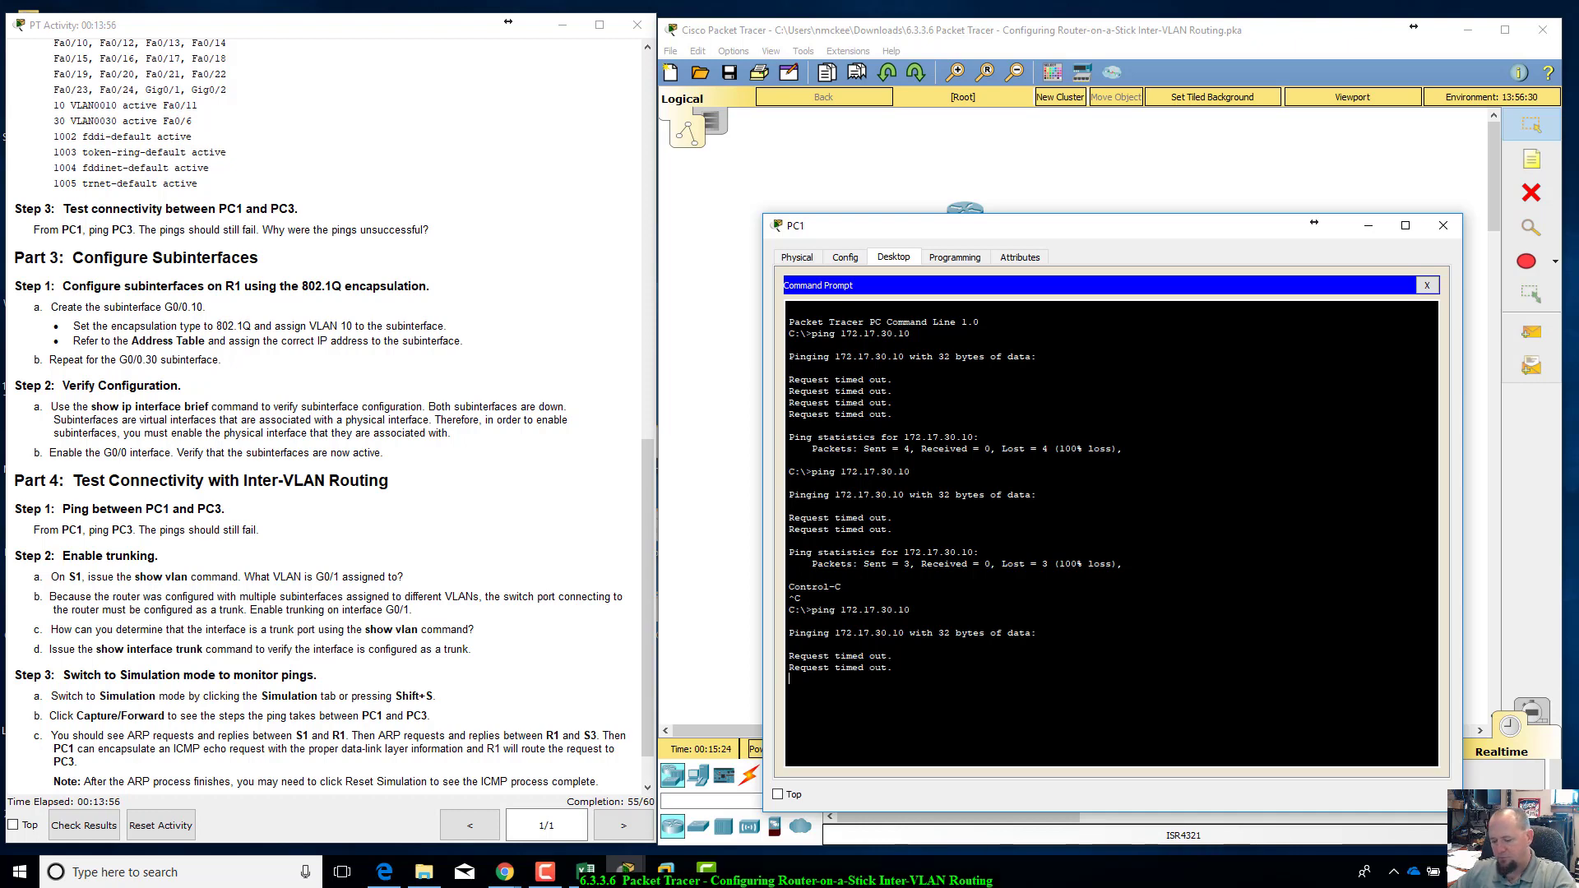
key(ctrl+c)
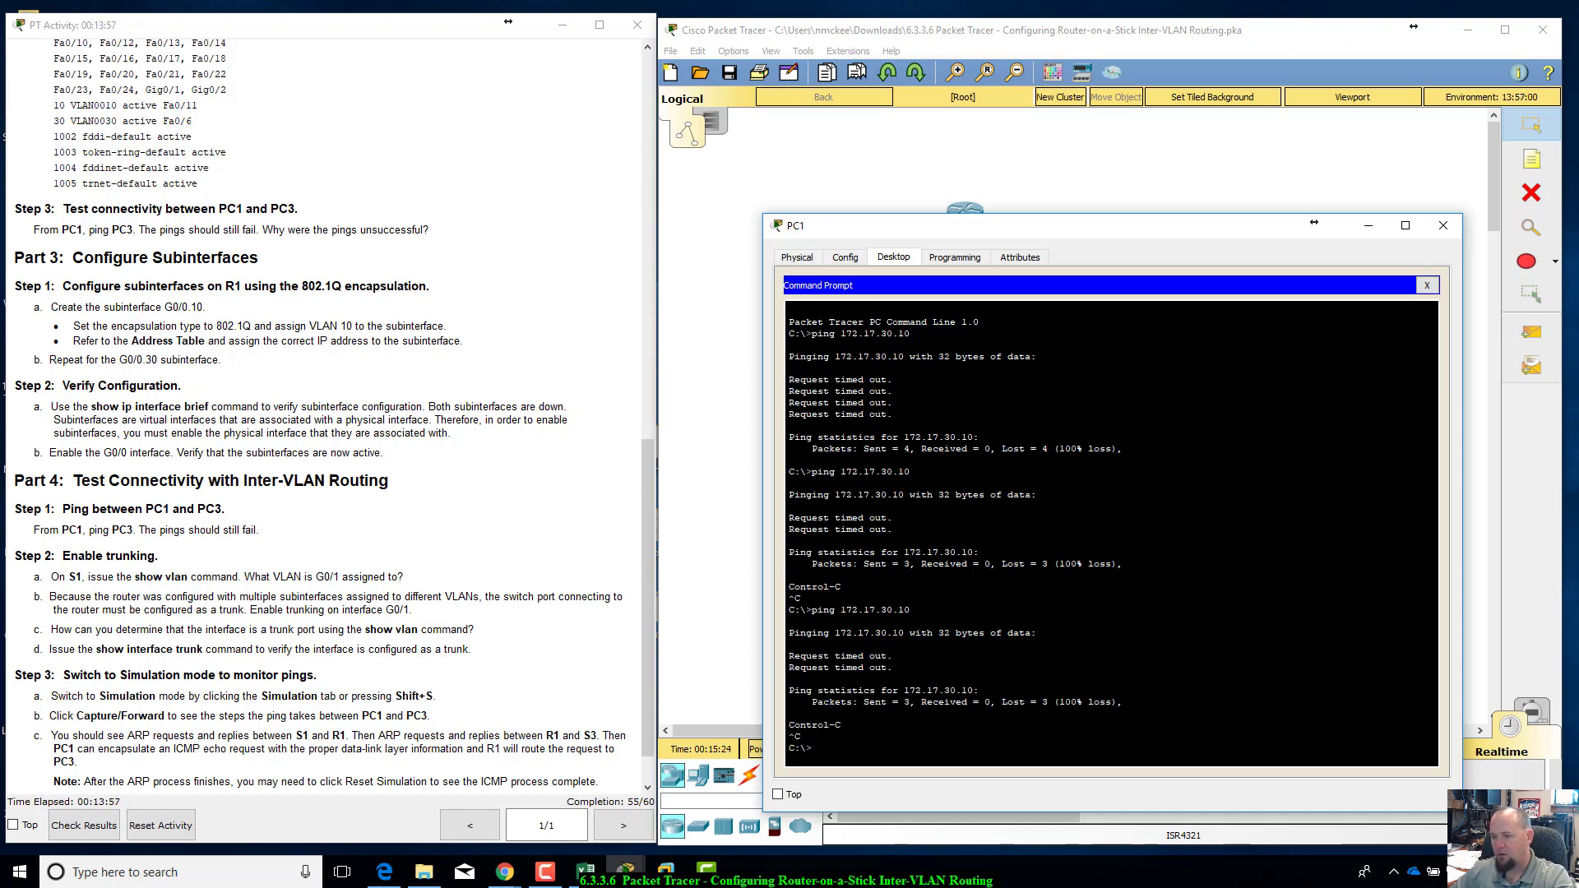
click(1443, 224)
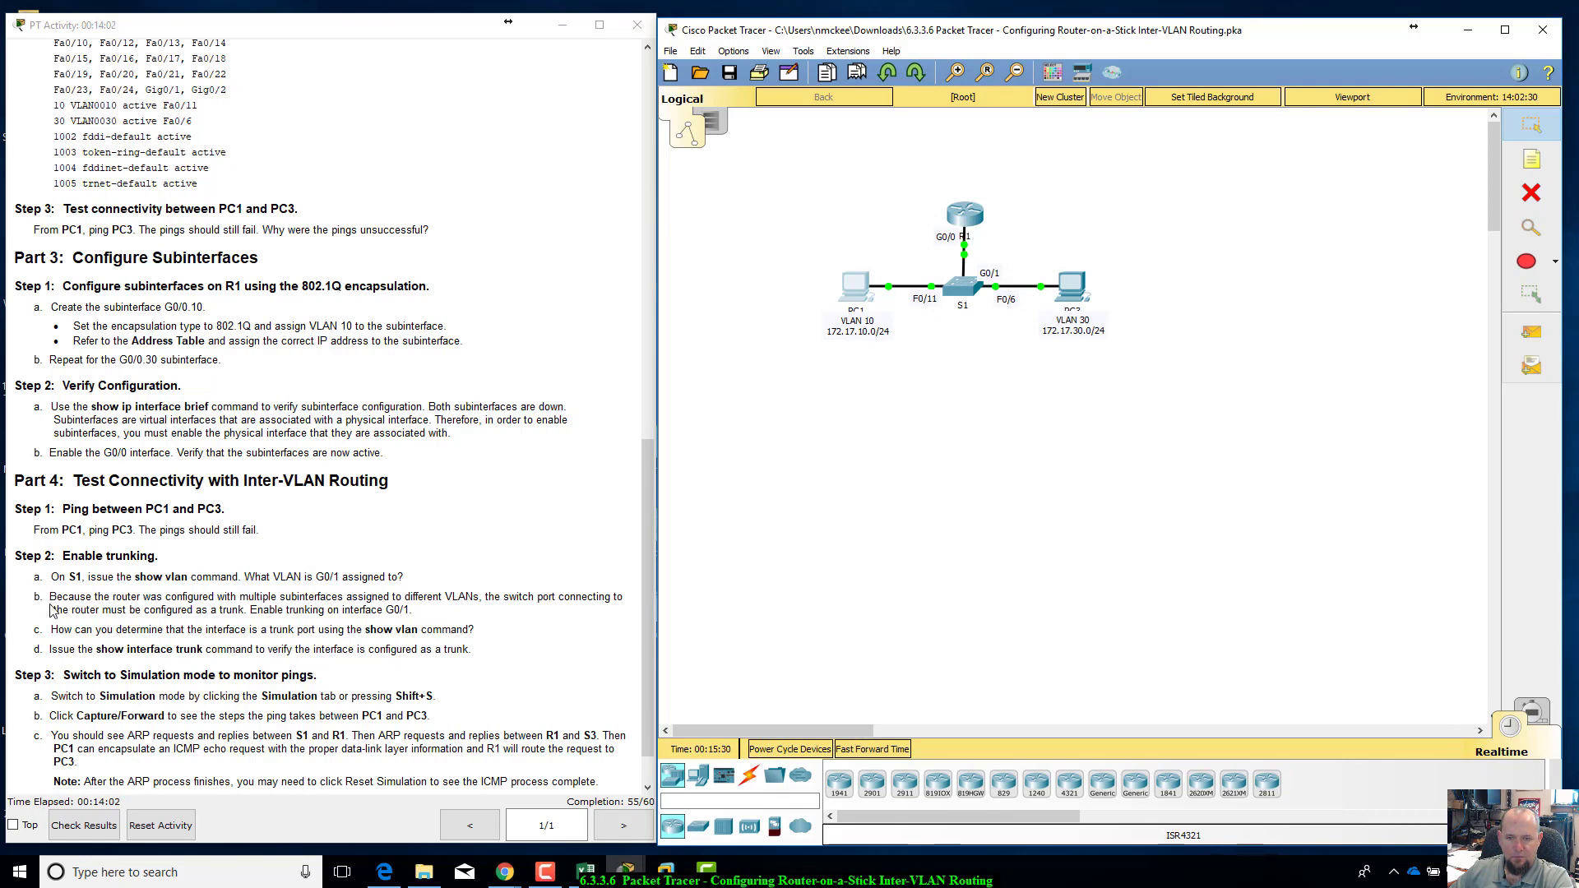
Step: Read the first Enable trunking instruction and run show vlan in the S1 command line
drag(51, 577, 440, 587)
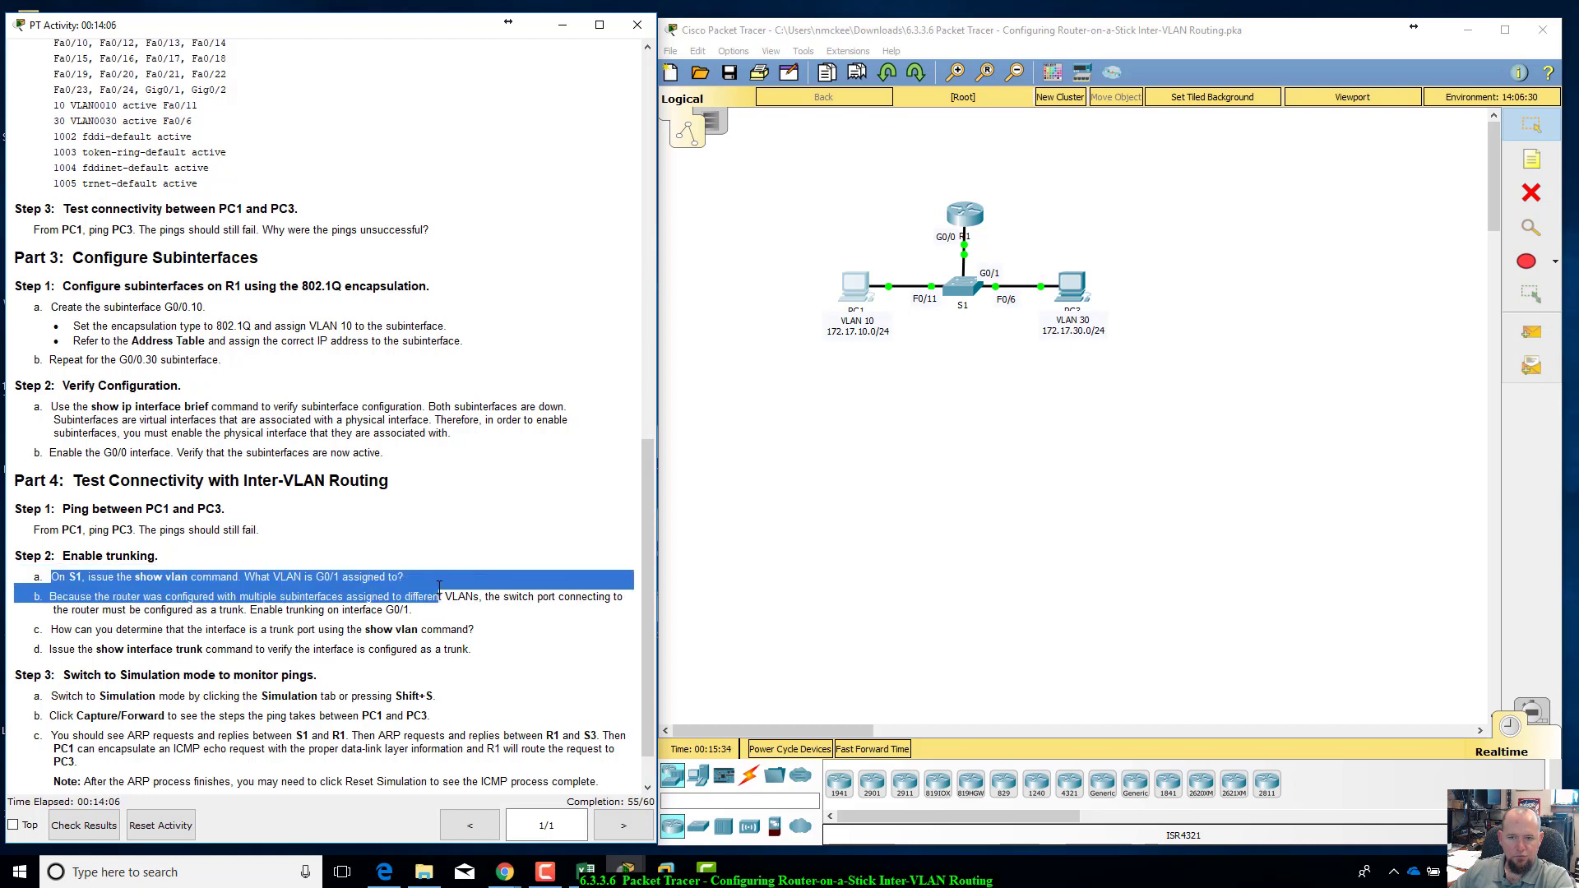
drag(102, 576, 259, 597)
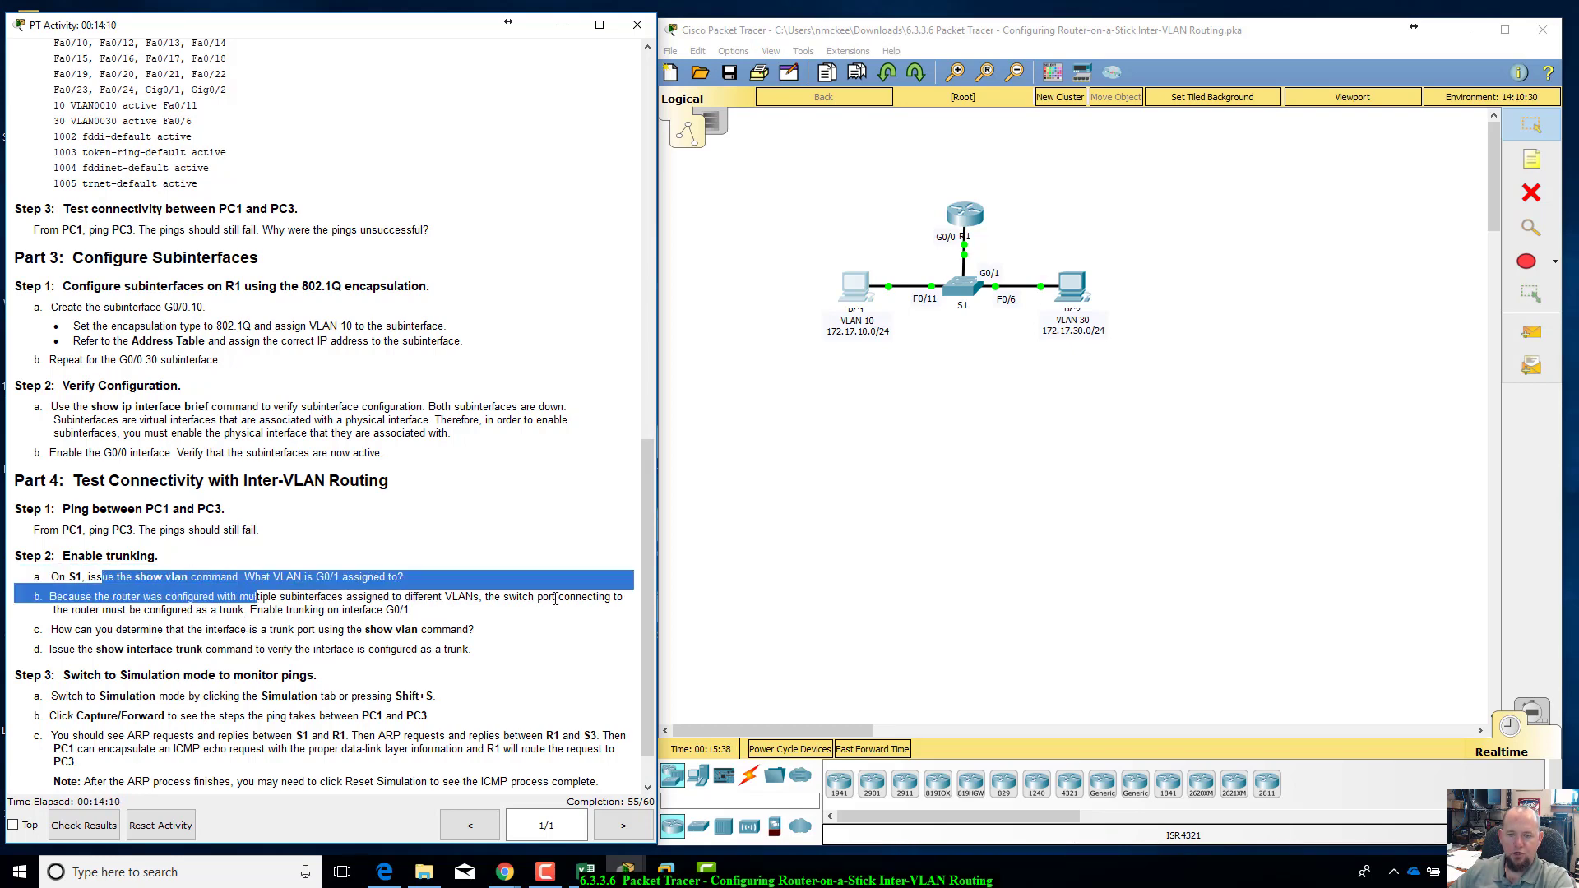
click(958, 287)
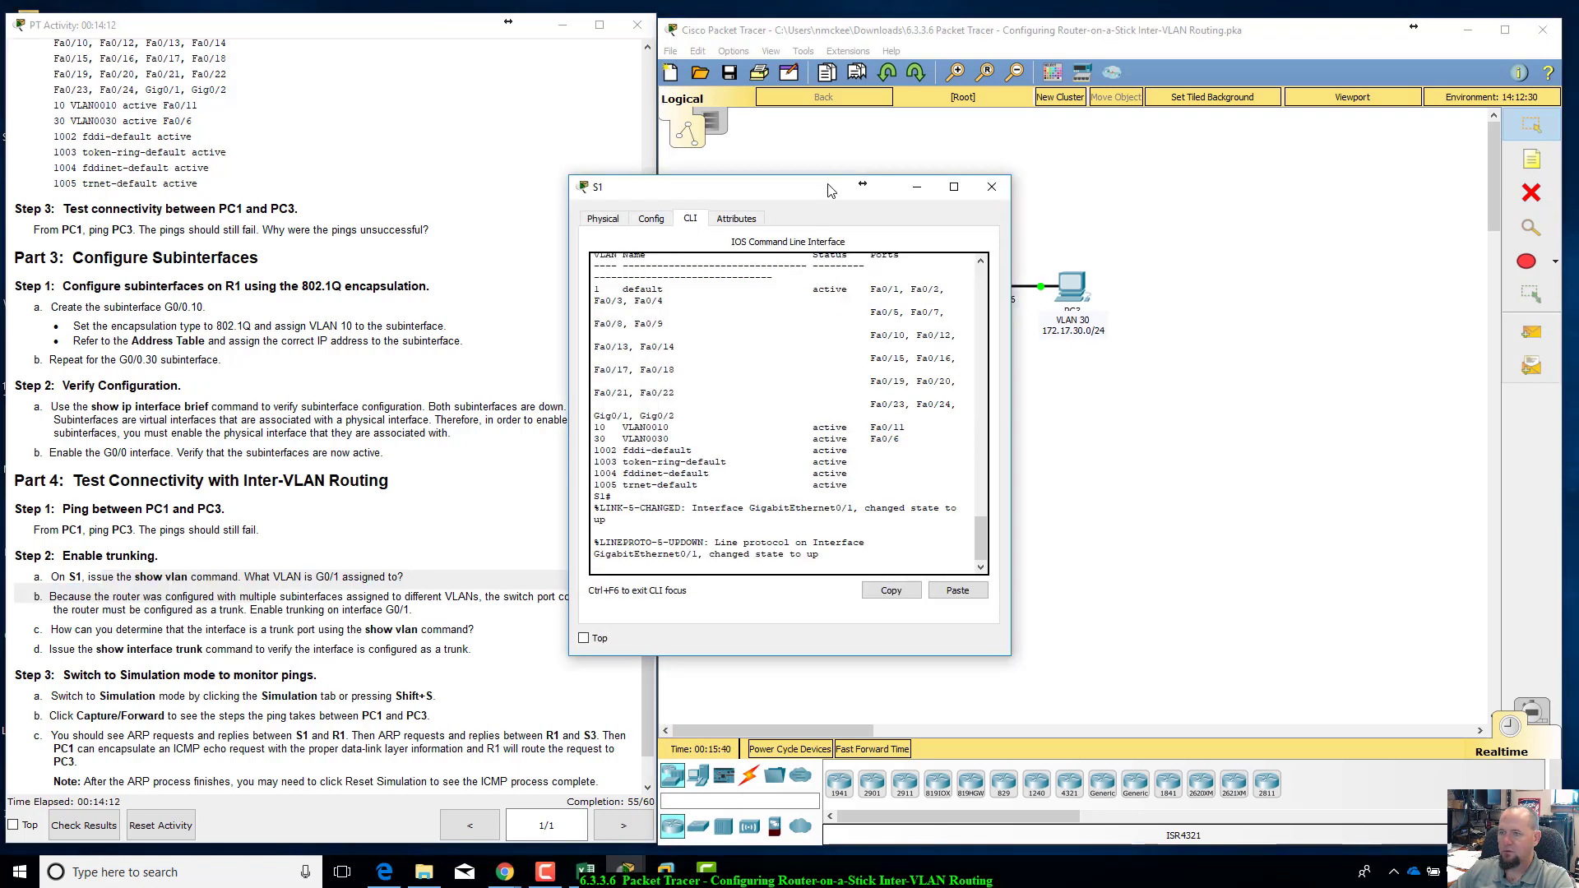
drag(831, 185, 1191, 209)
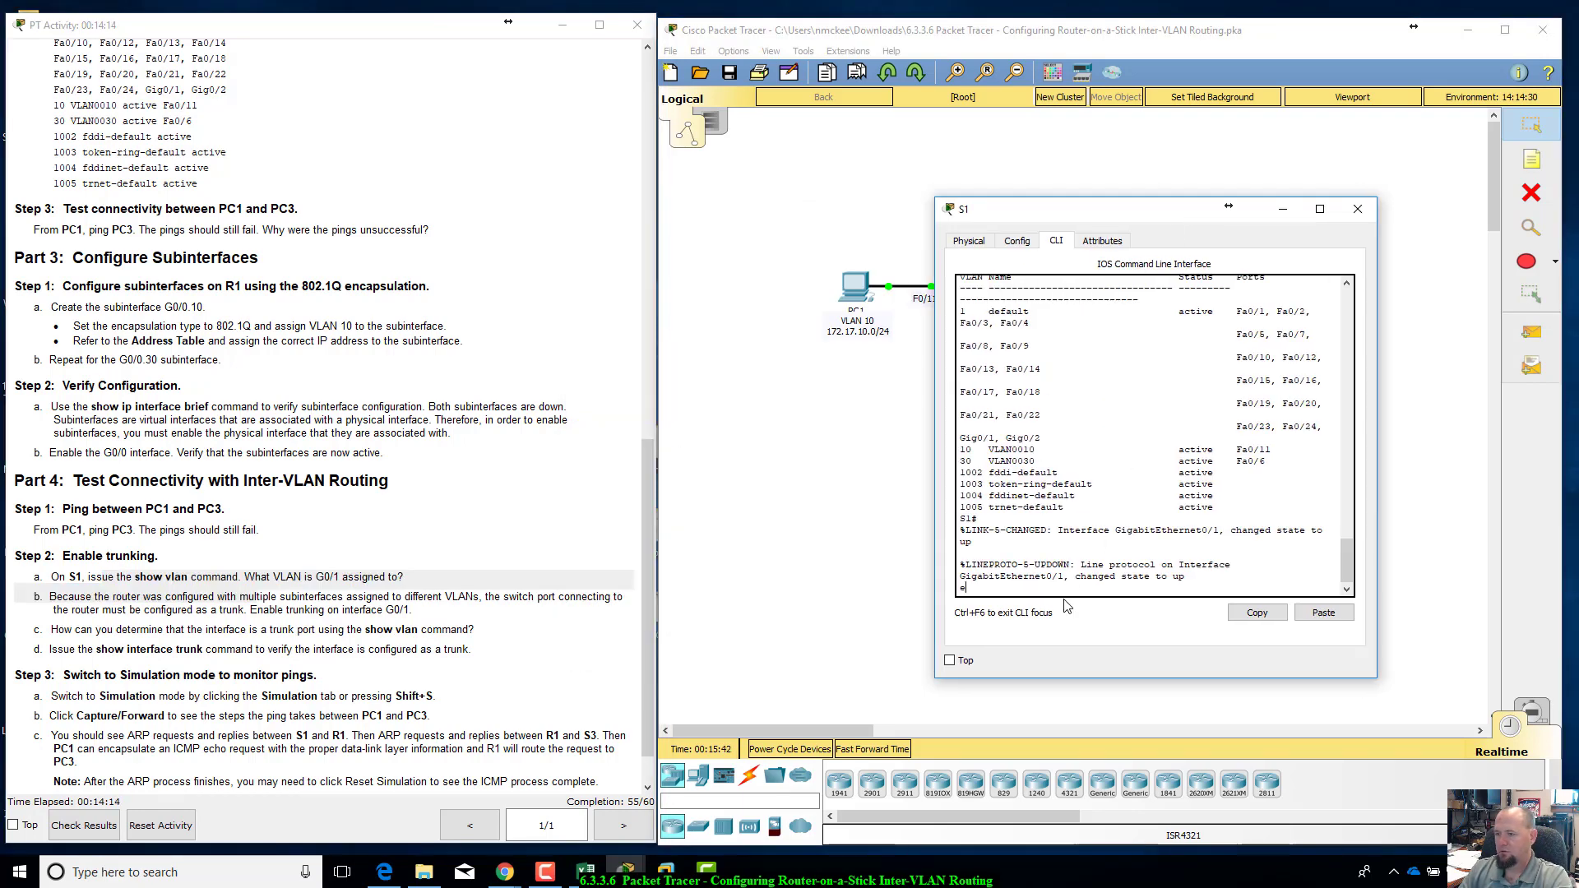
text(e)
key(Return)
text(show va)
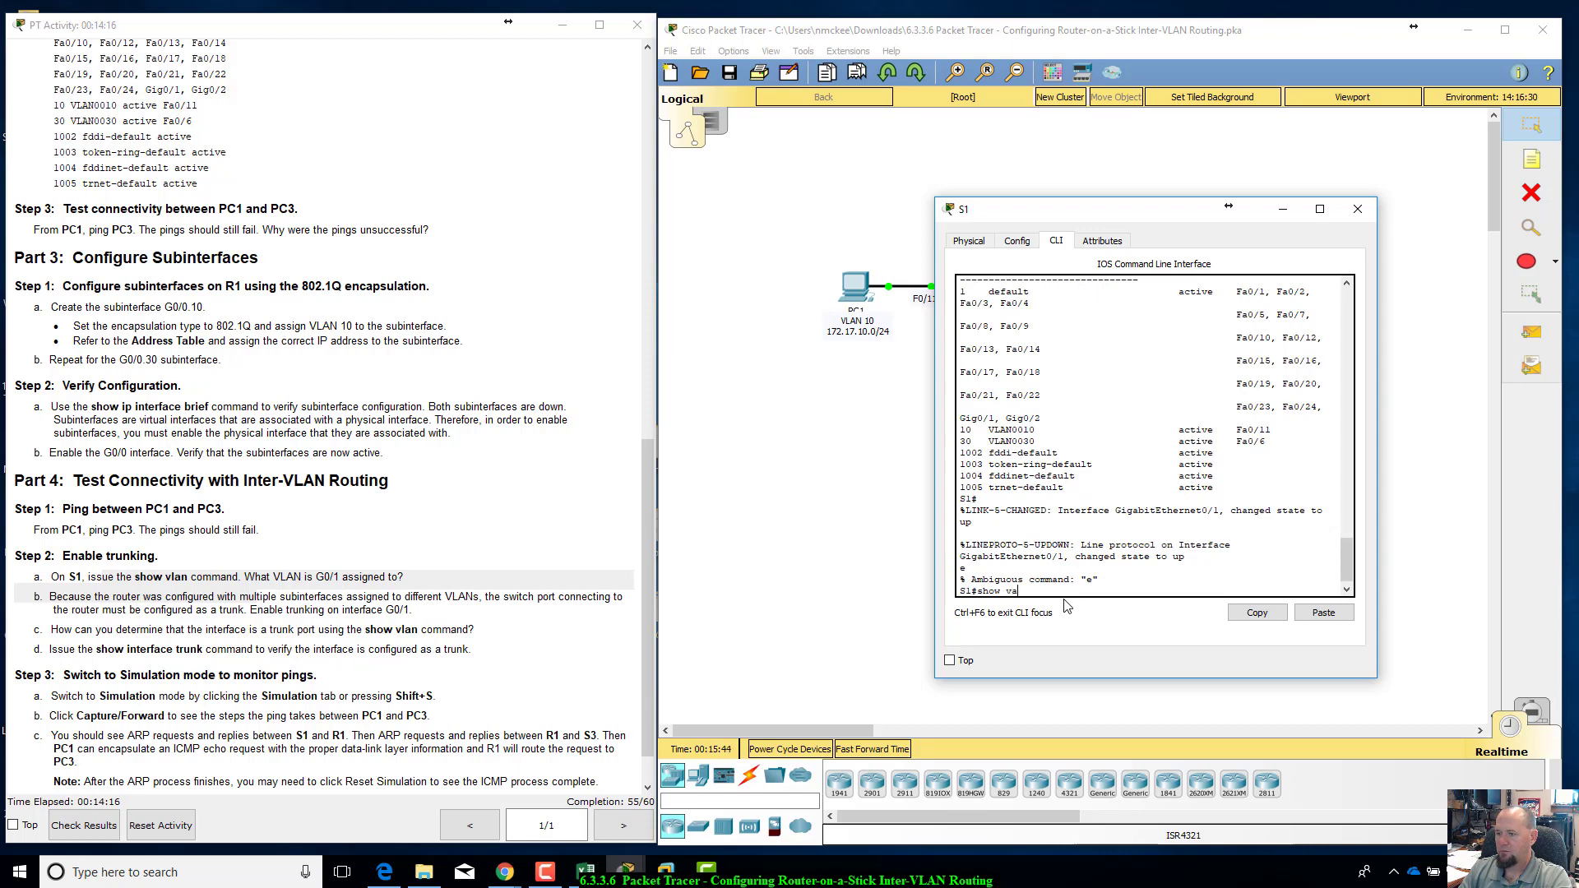
key(BackSpace)
text(lan)
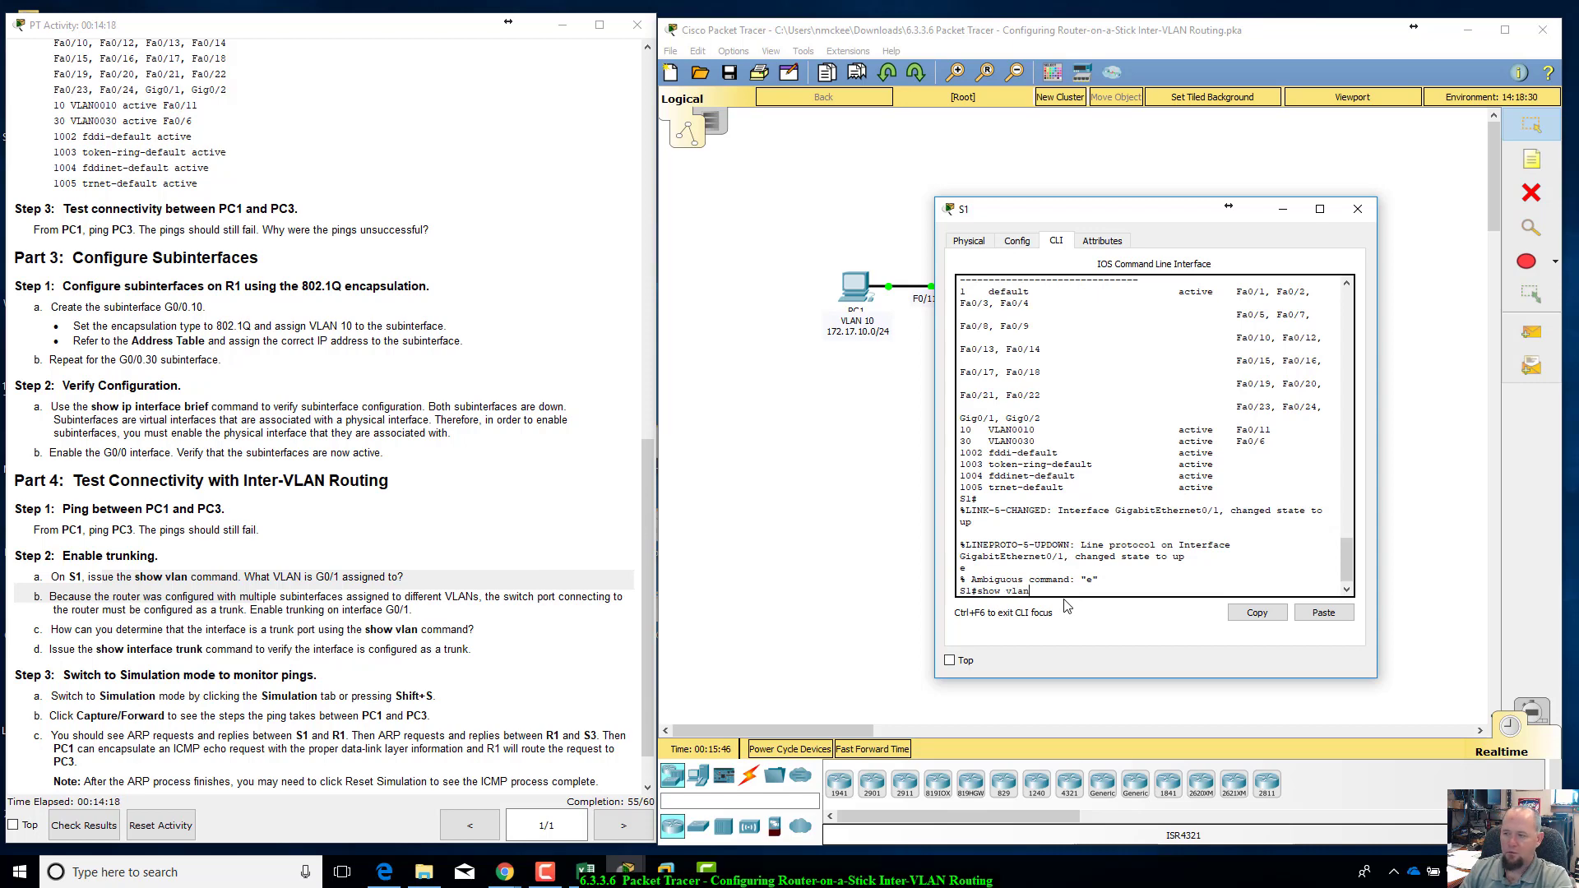
key(Return)
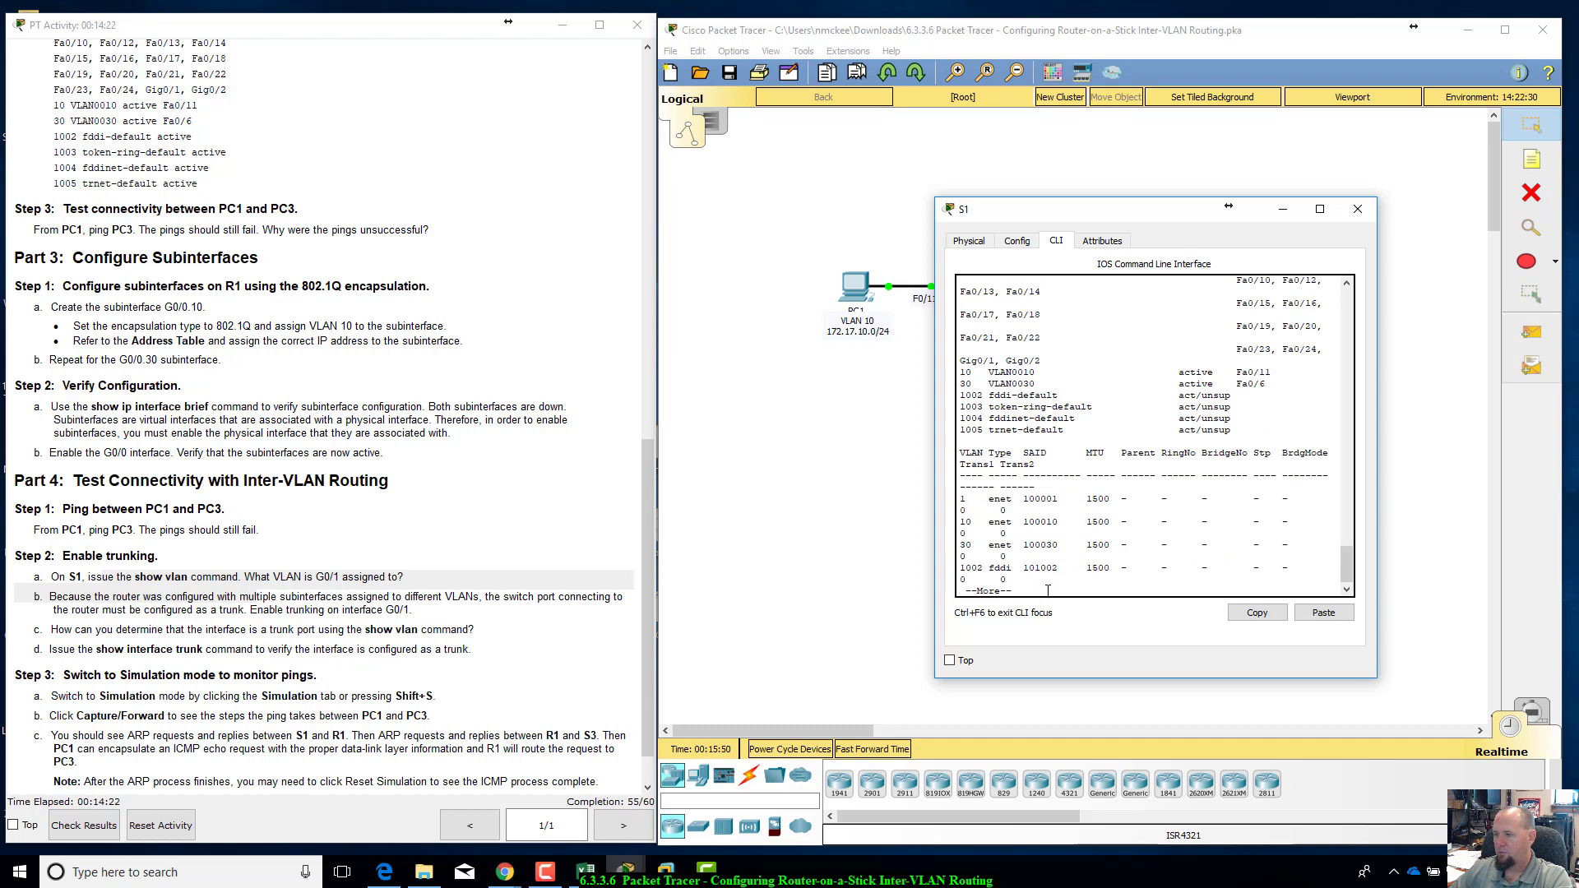
Step: Find which VLAN Gig0/1 belongs to in the show vlan output, review the trunking instruction for G0/1 and return to the S1 prompt
scroll(1006, 319, up, 4)
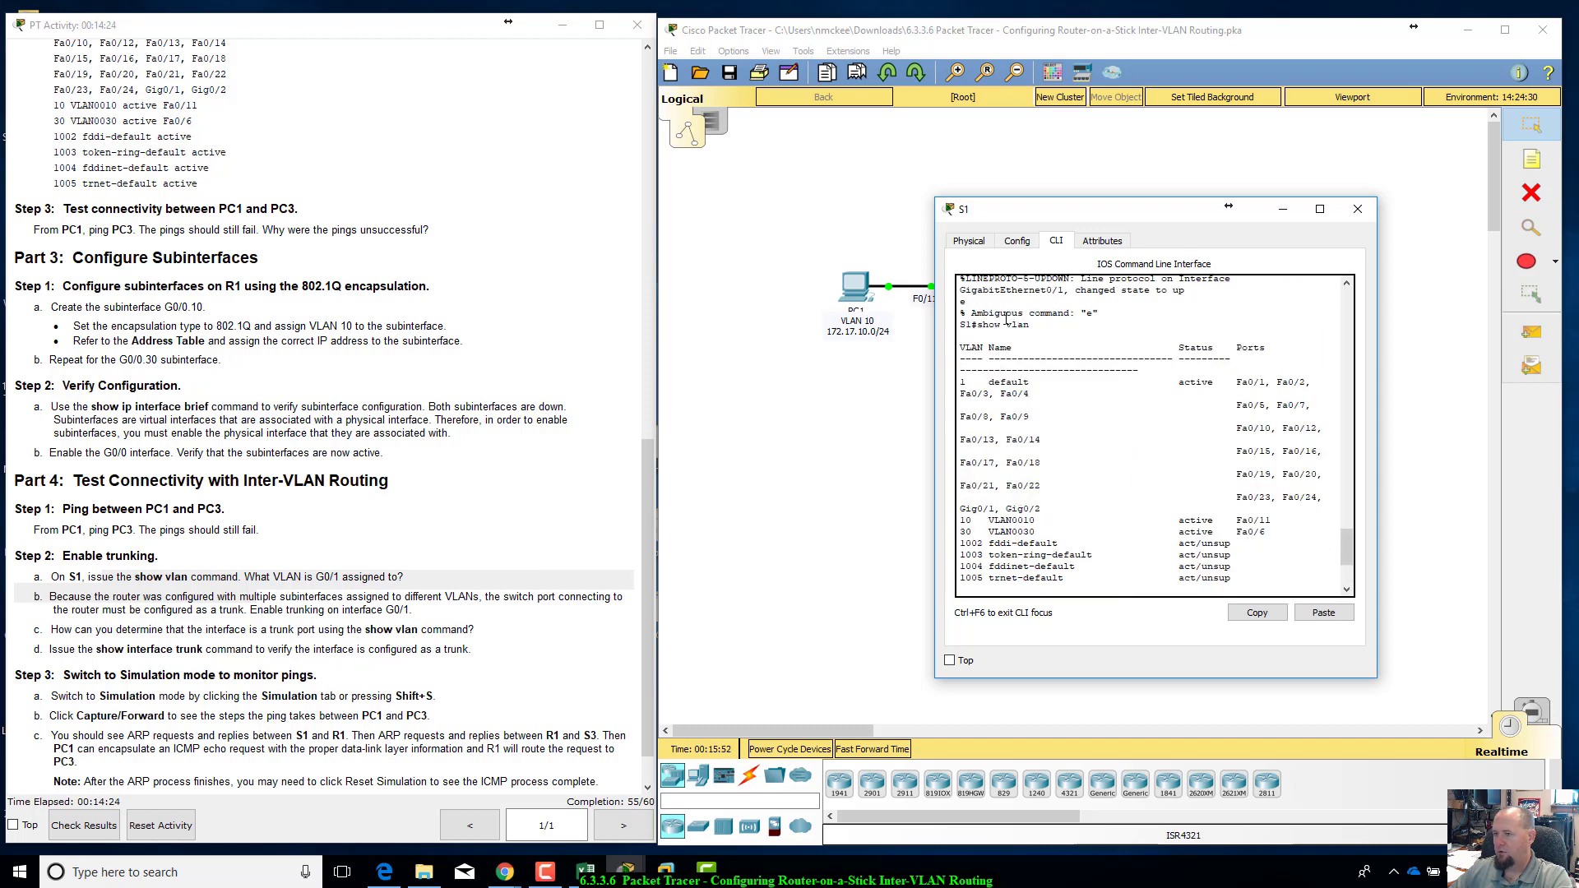
scroll(1012, 362, down, 1)
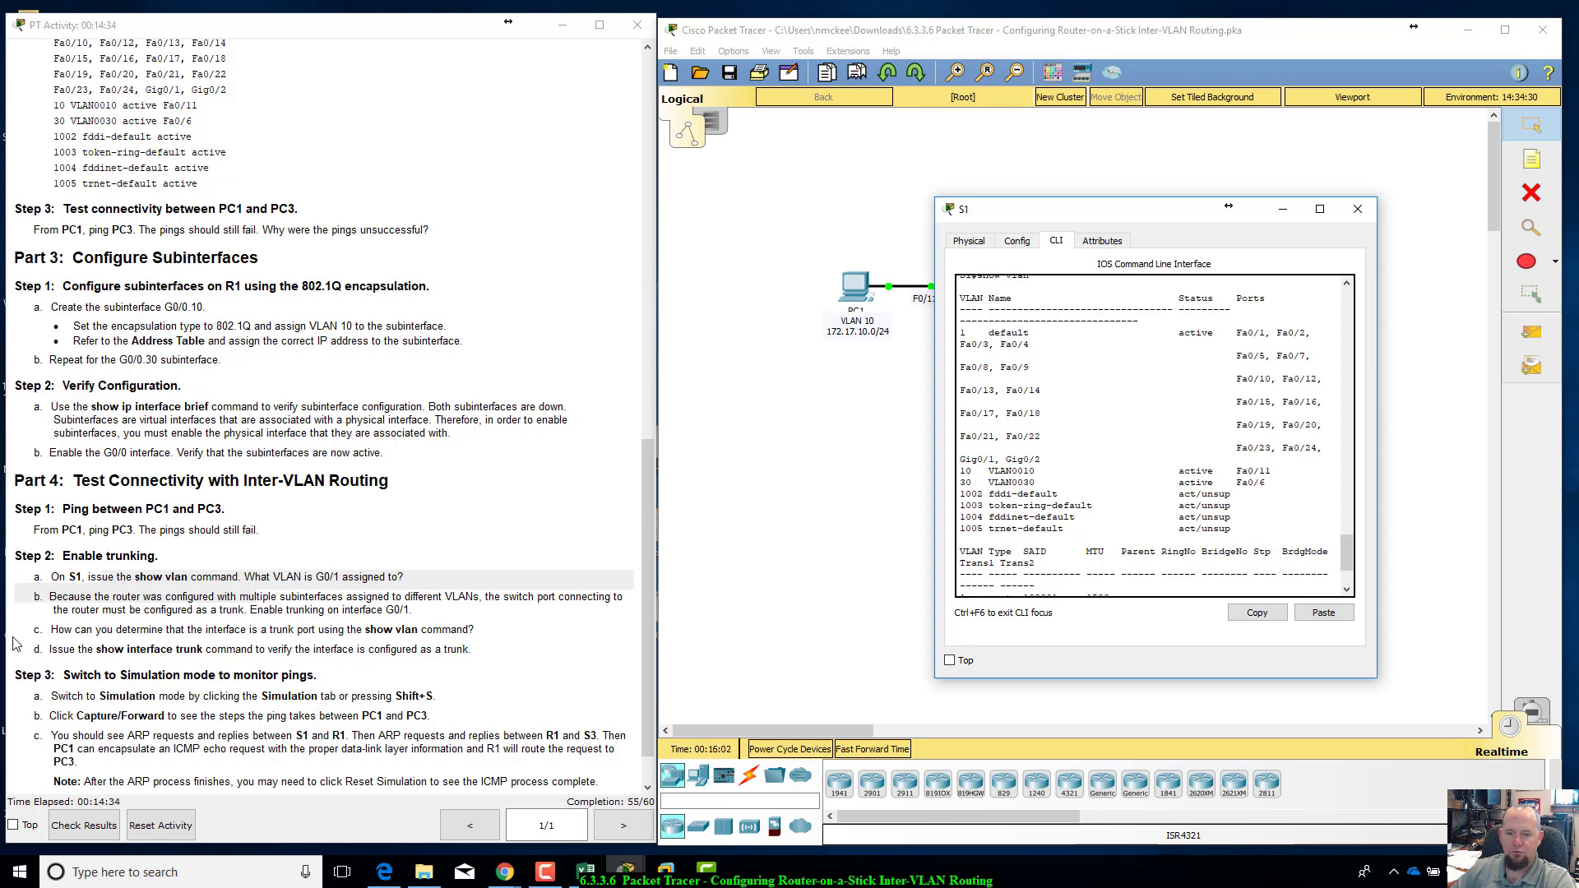
drag(117, 609, 417, 611)
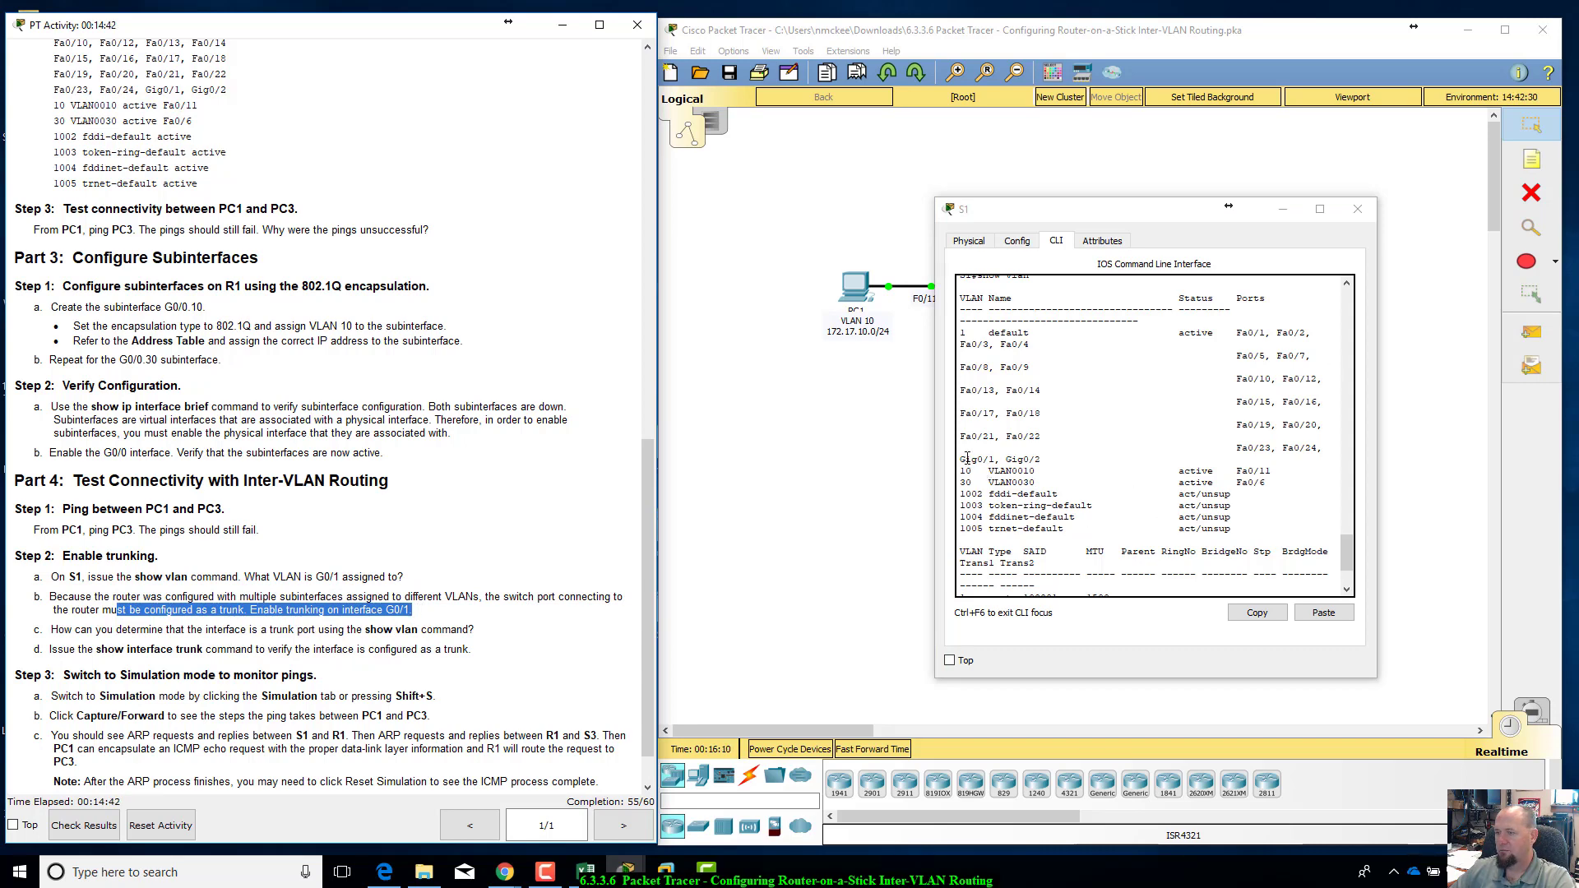
drag(1066, 216, 1037, 343)
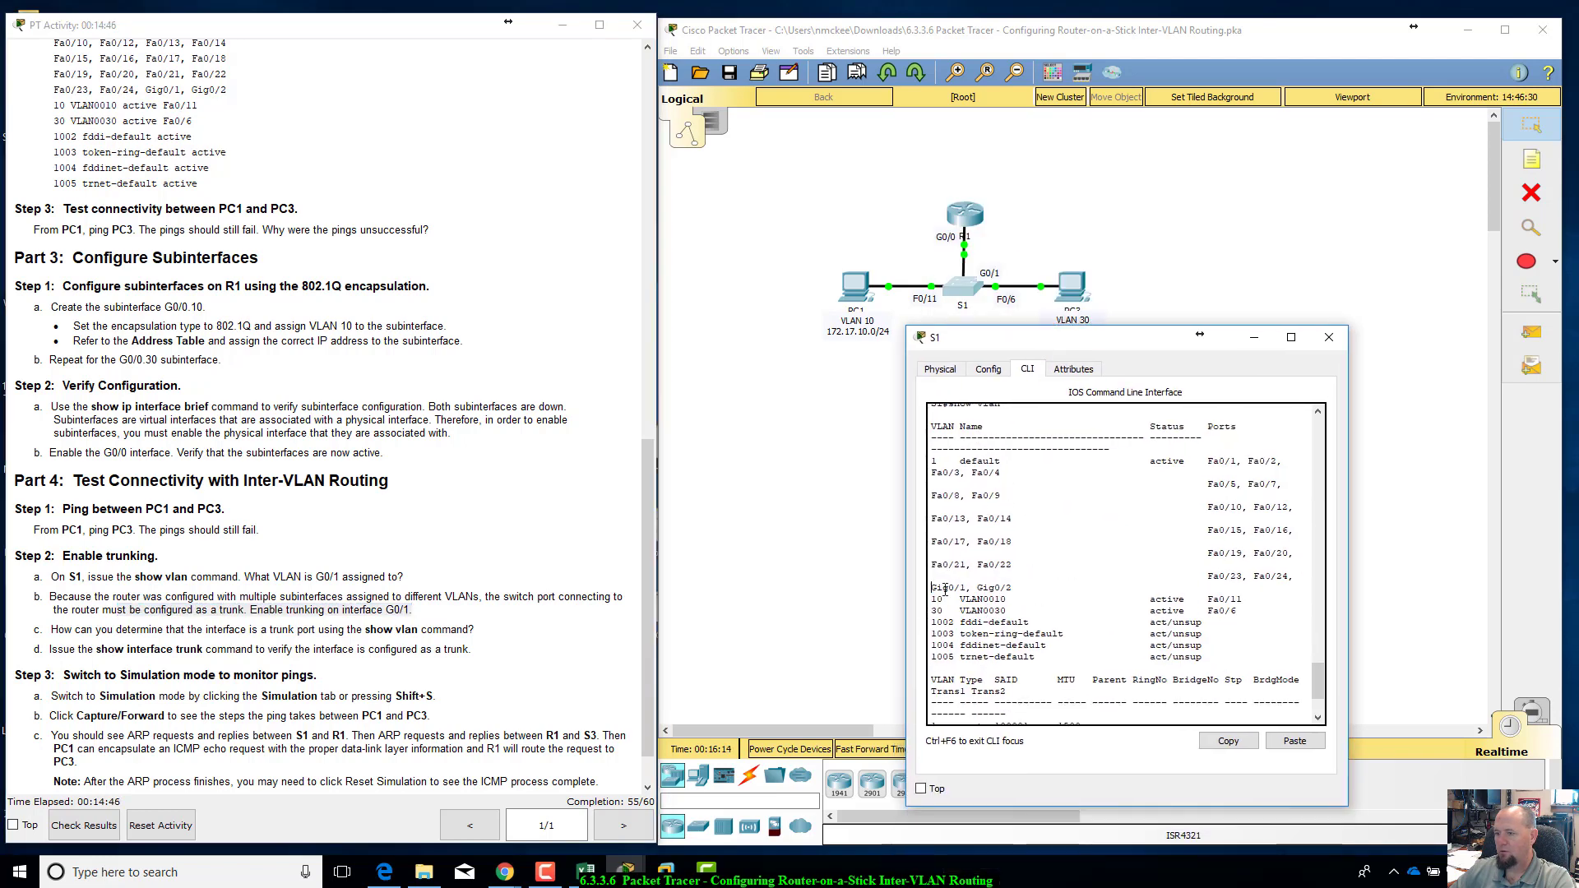
drag(931, 587, 971, 592)
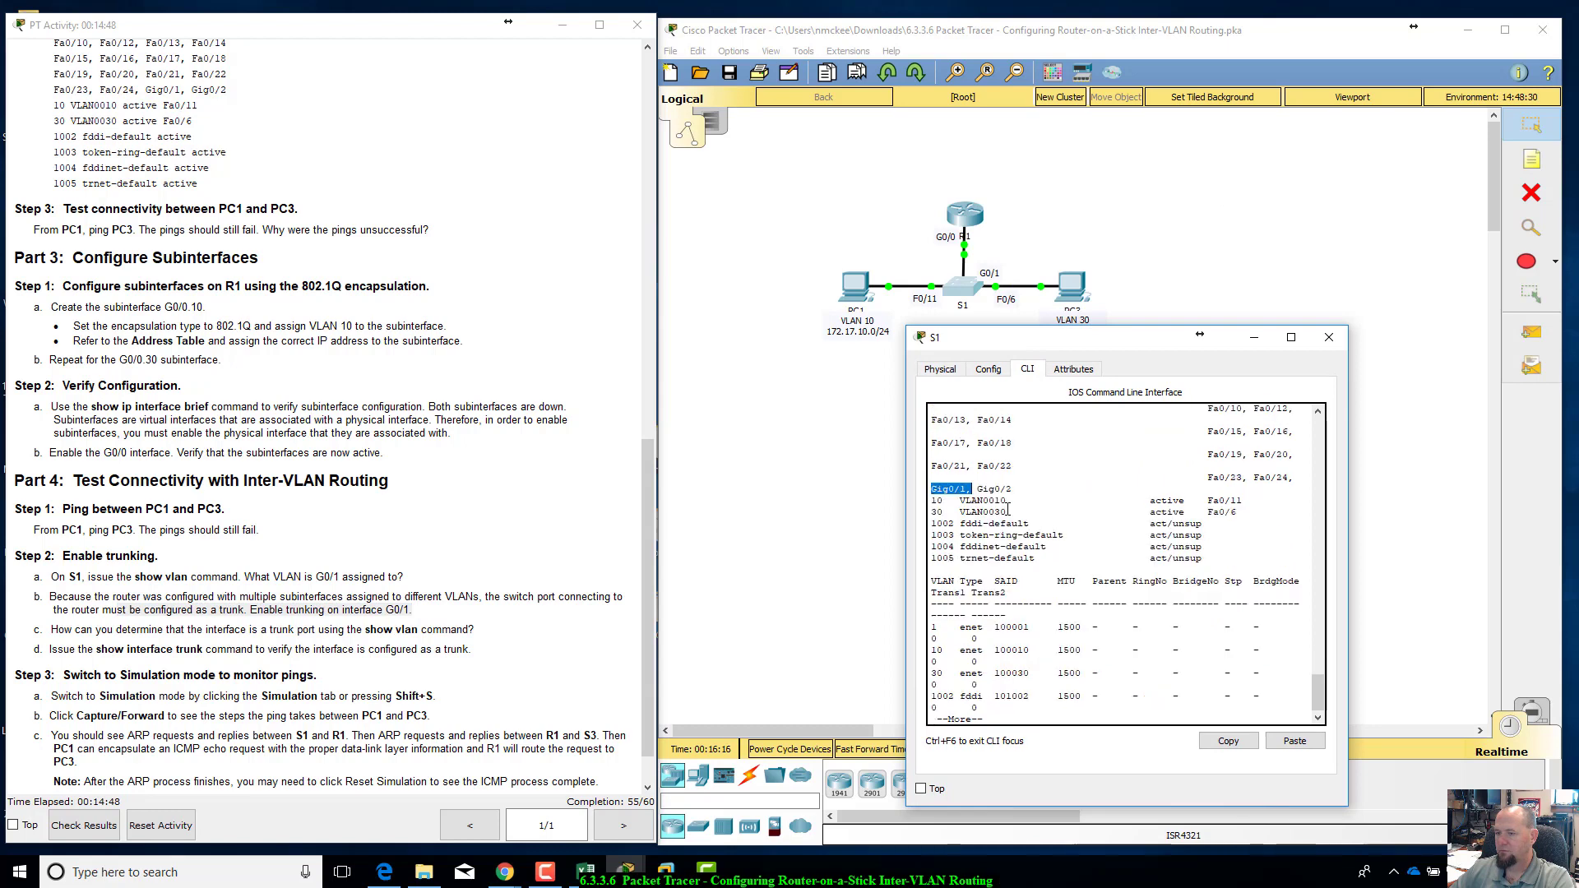
scroll(1069, 642, down, 3)
click(1062, 682)
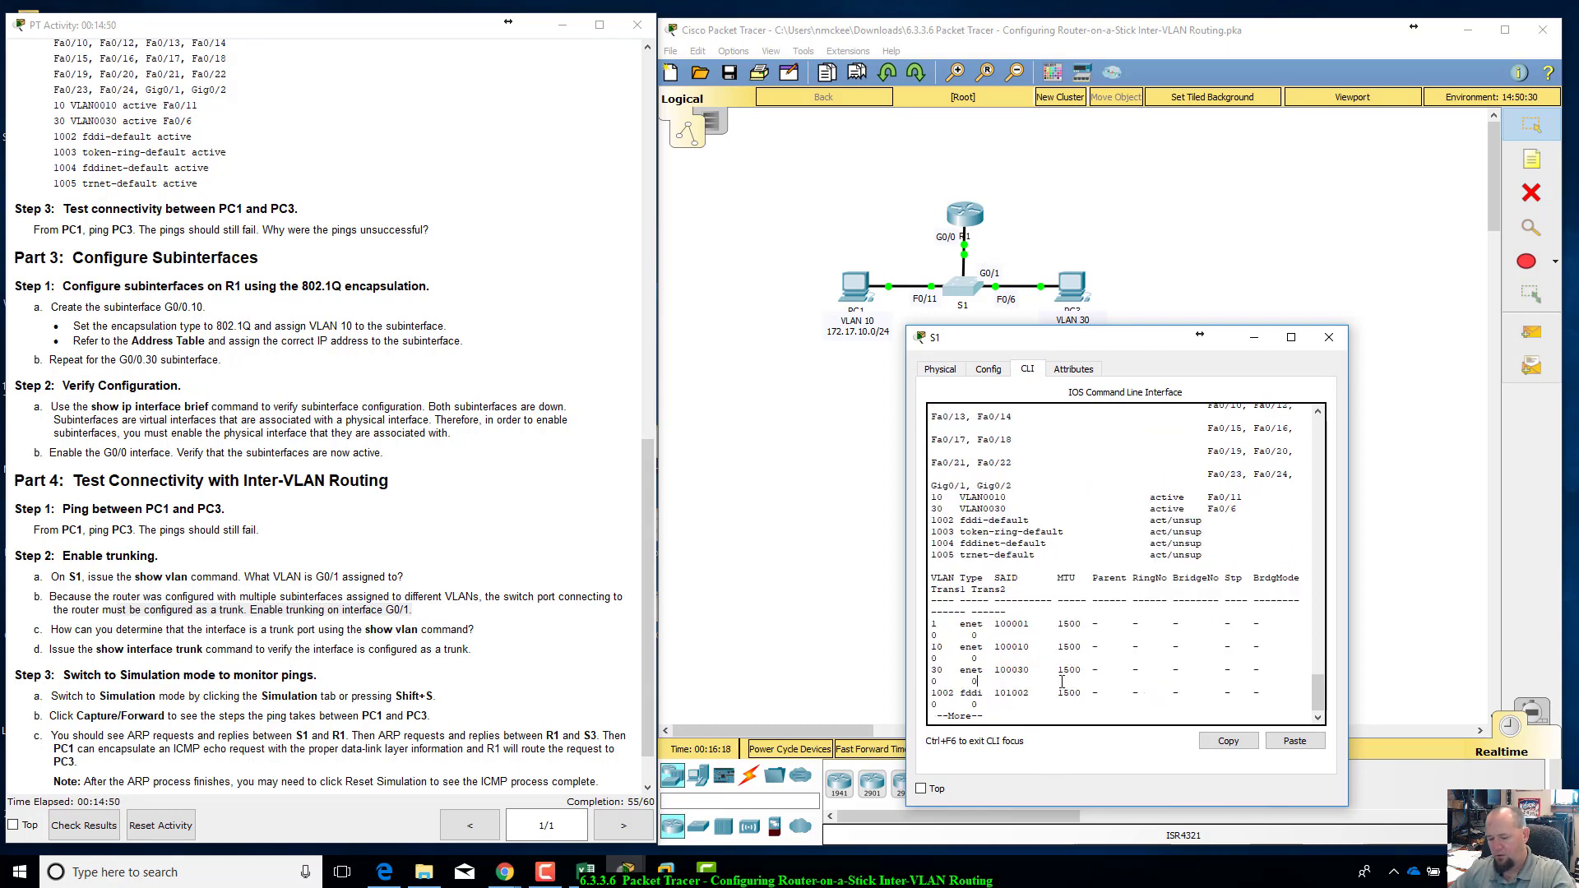
key(ctrl+c)
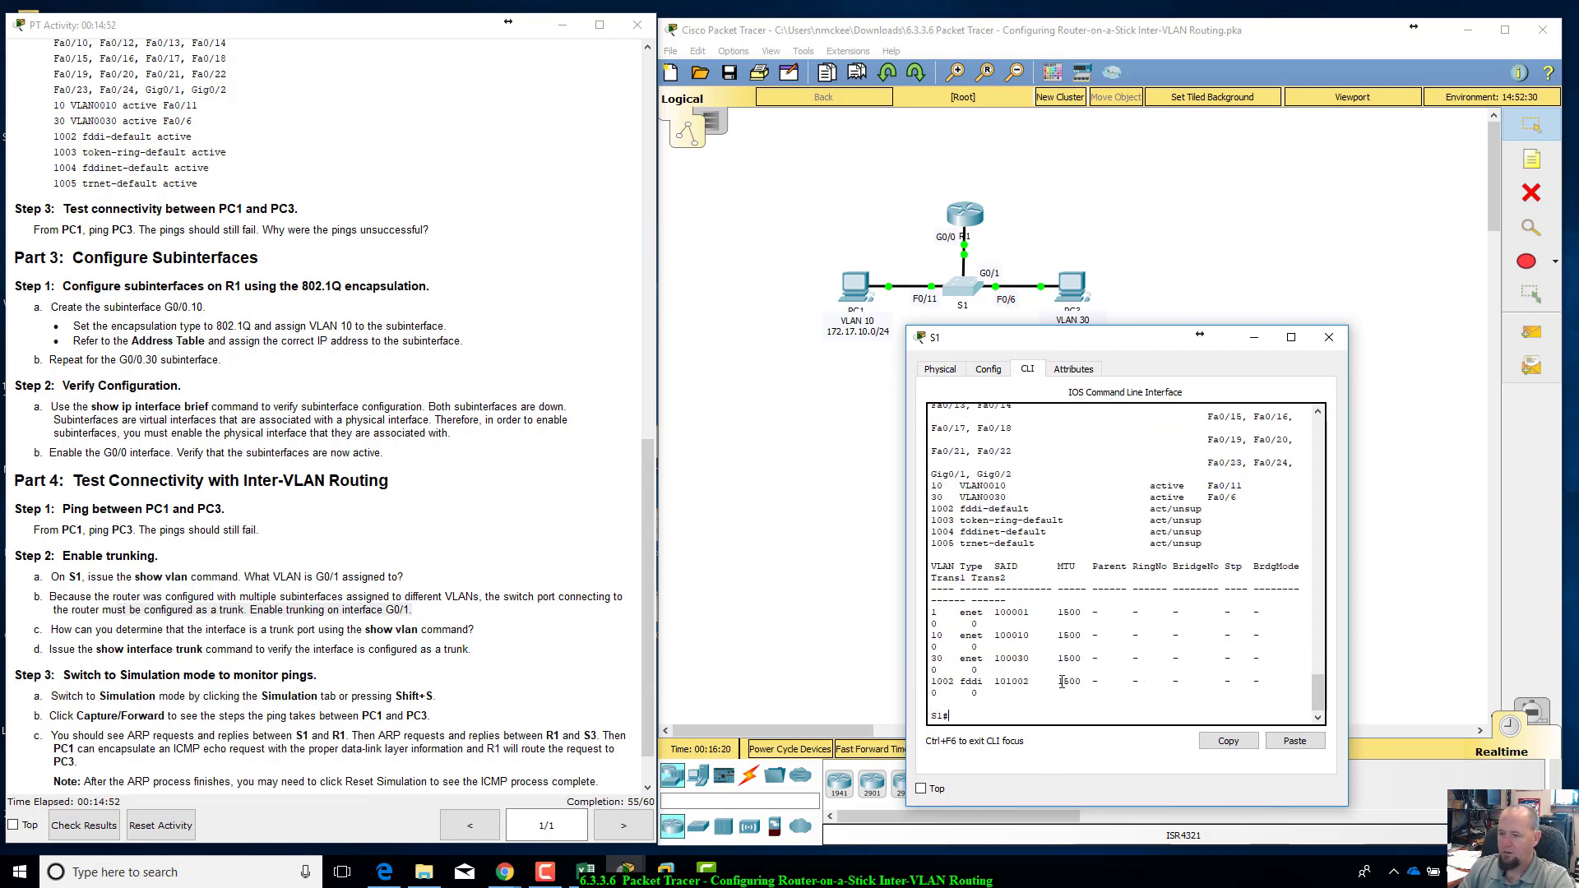
Step: Enter global configuration on S1 and set interface g0/1 to trunk with switchport mode trunk
text(config t)
key(Return)
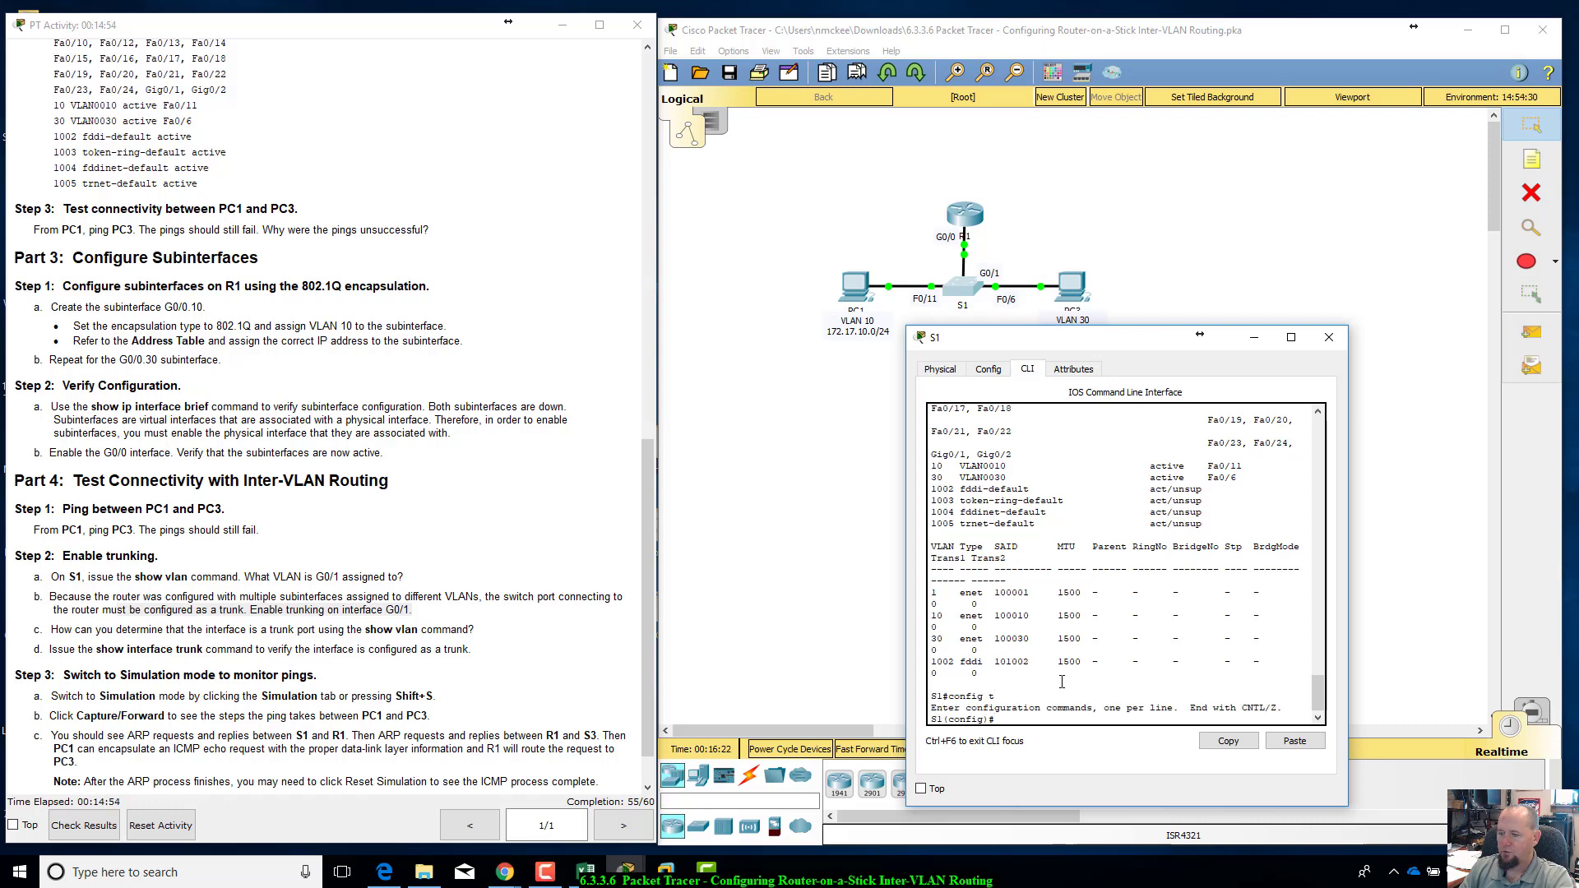
text(int g0/1)
key(Return)
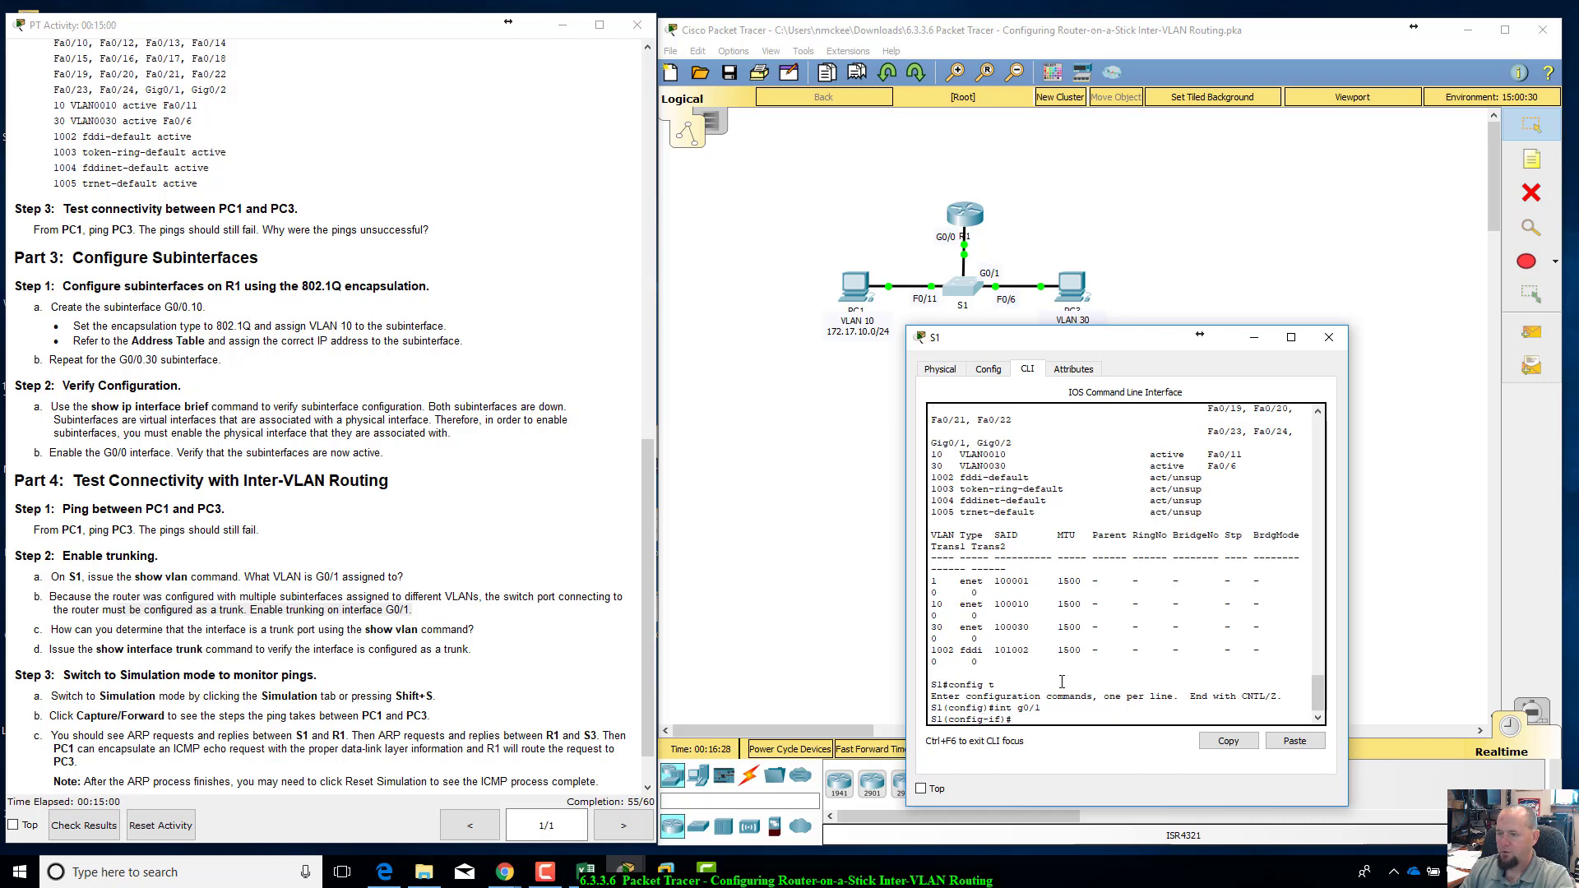
text(swi)
key(Tab)
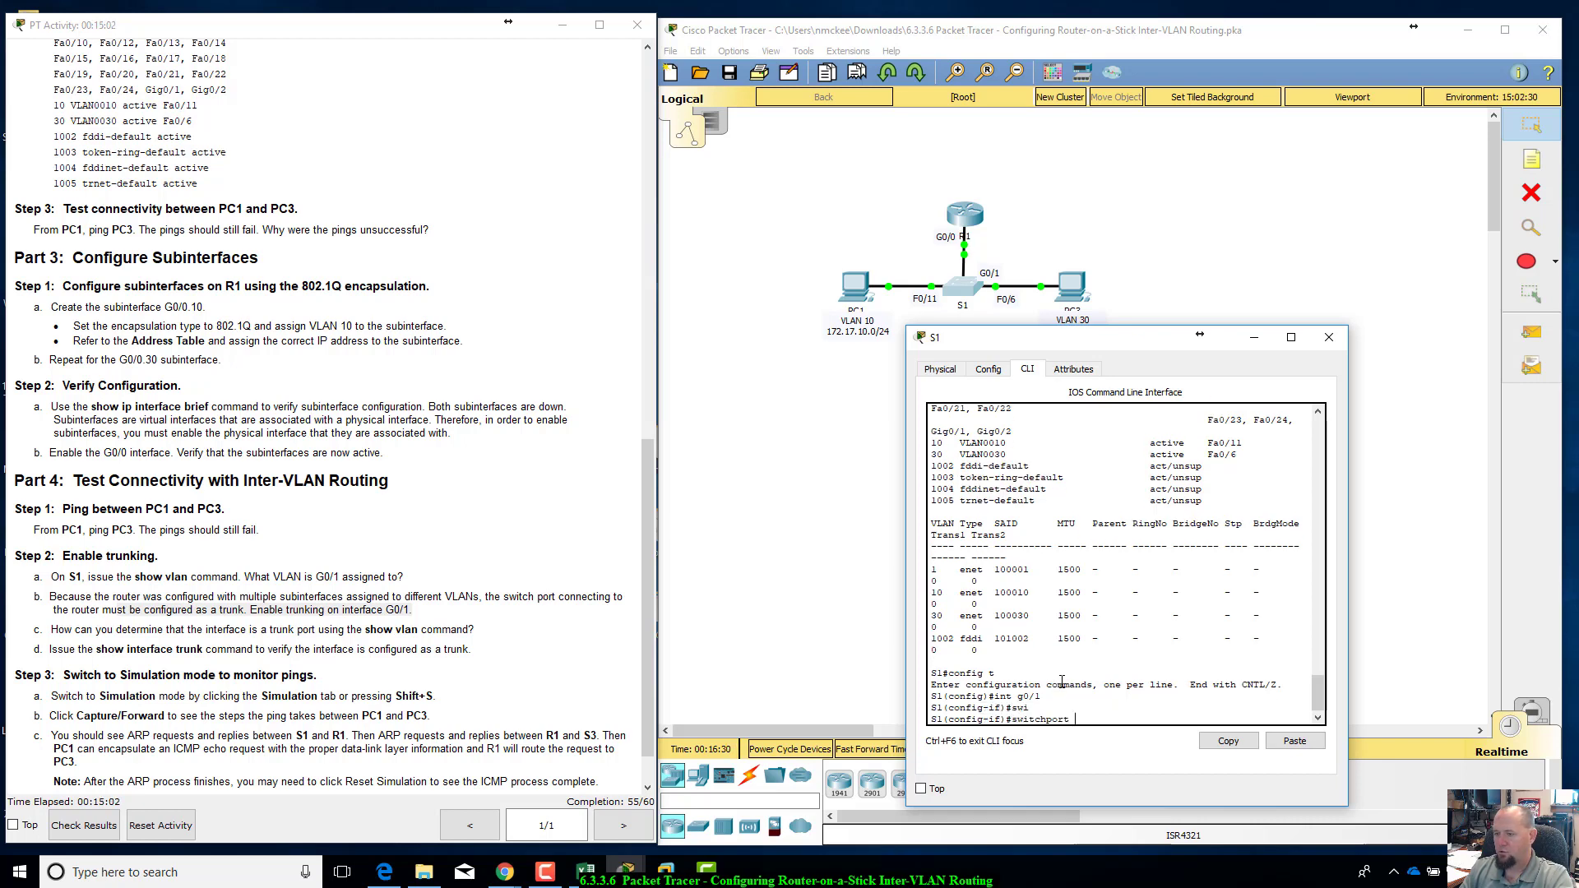
text(mode)
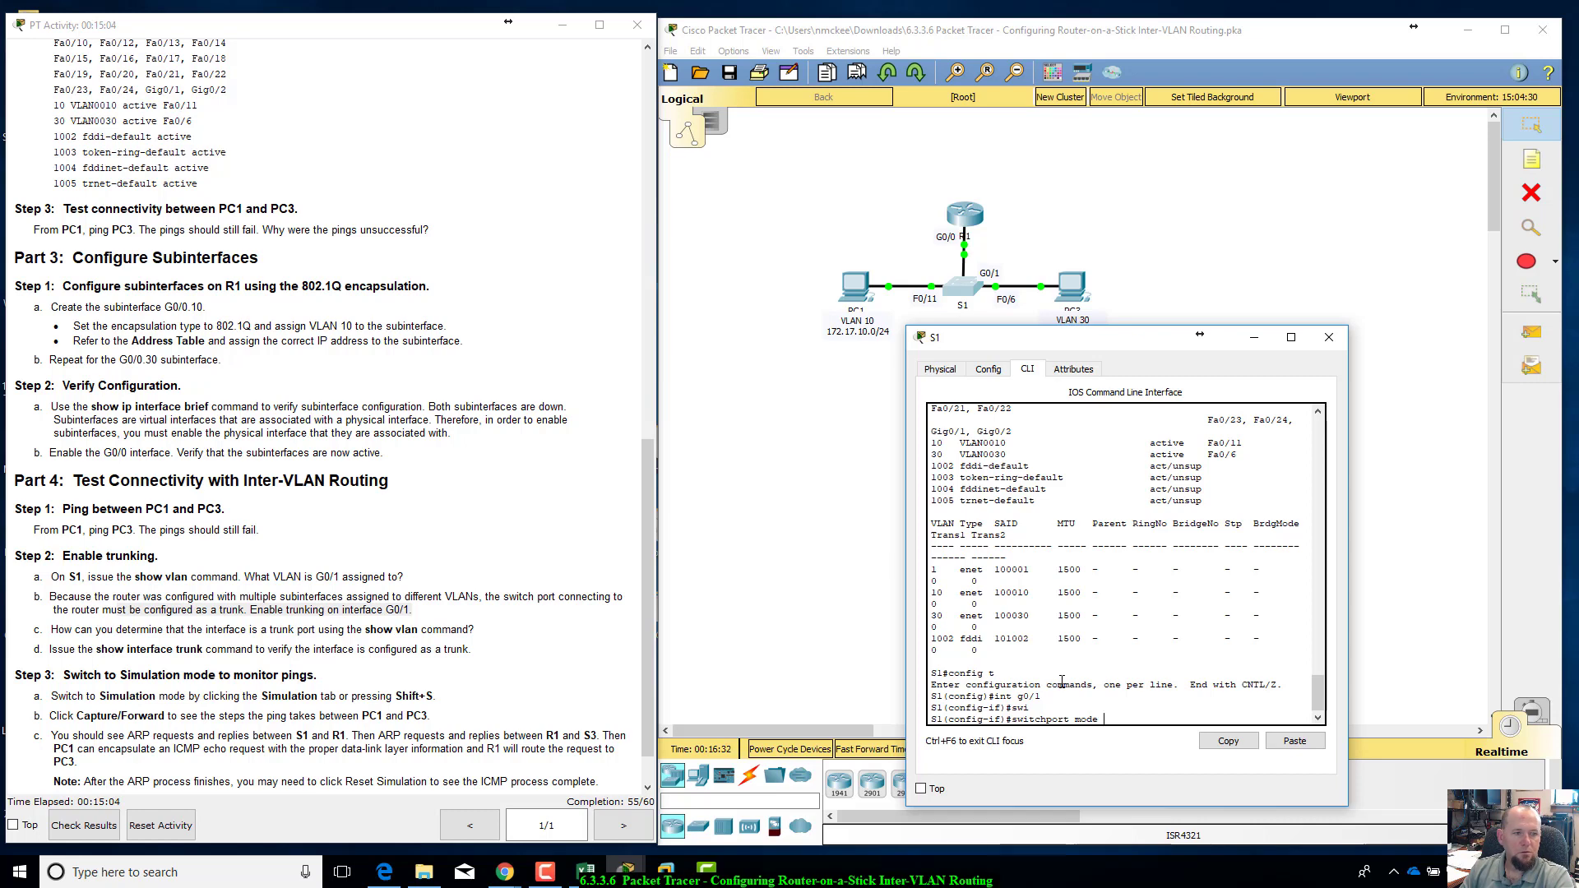
text( trun)
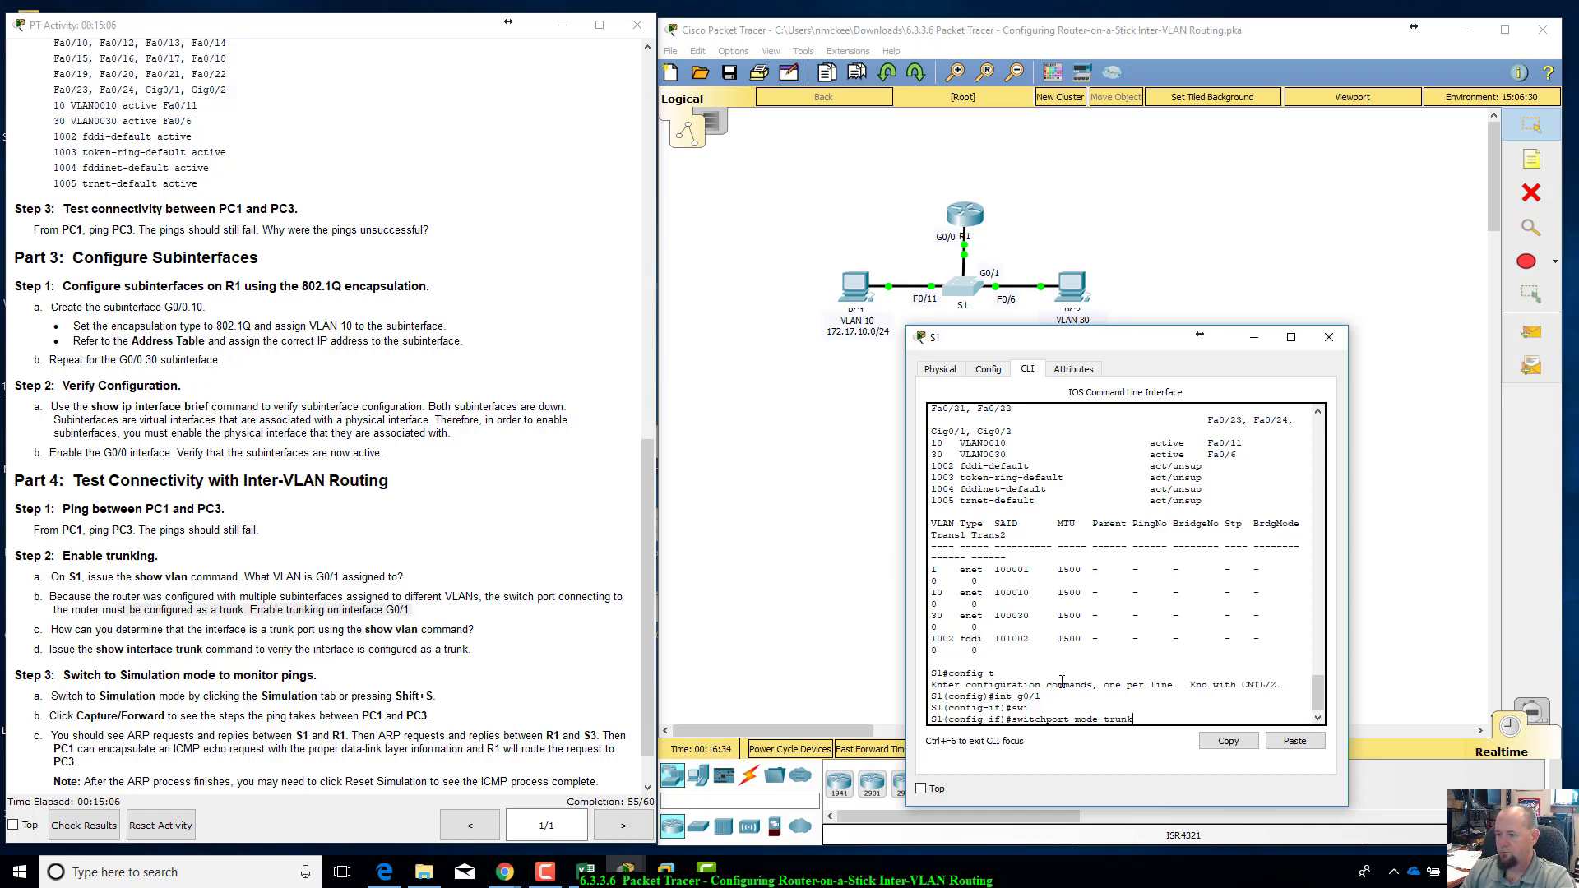
text(k)
key(Return)
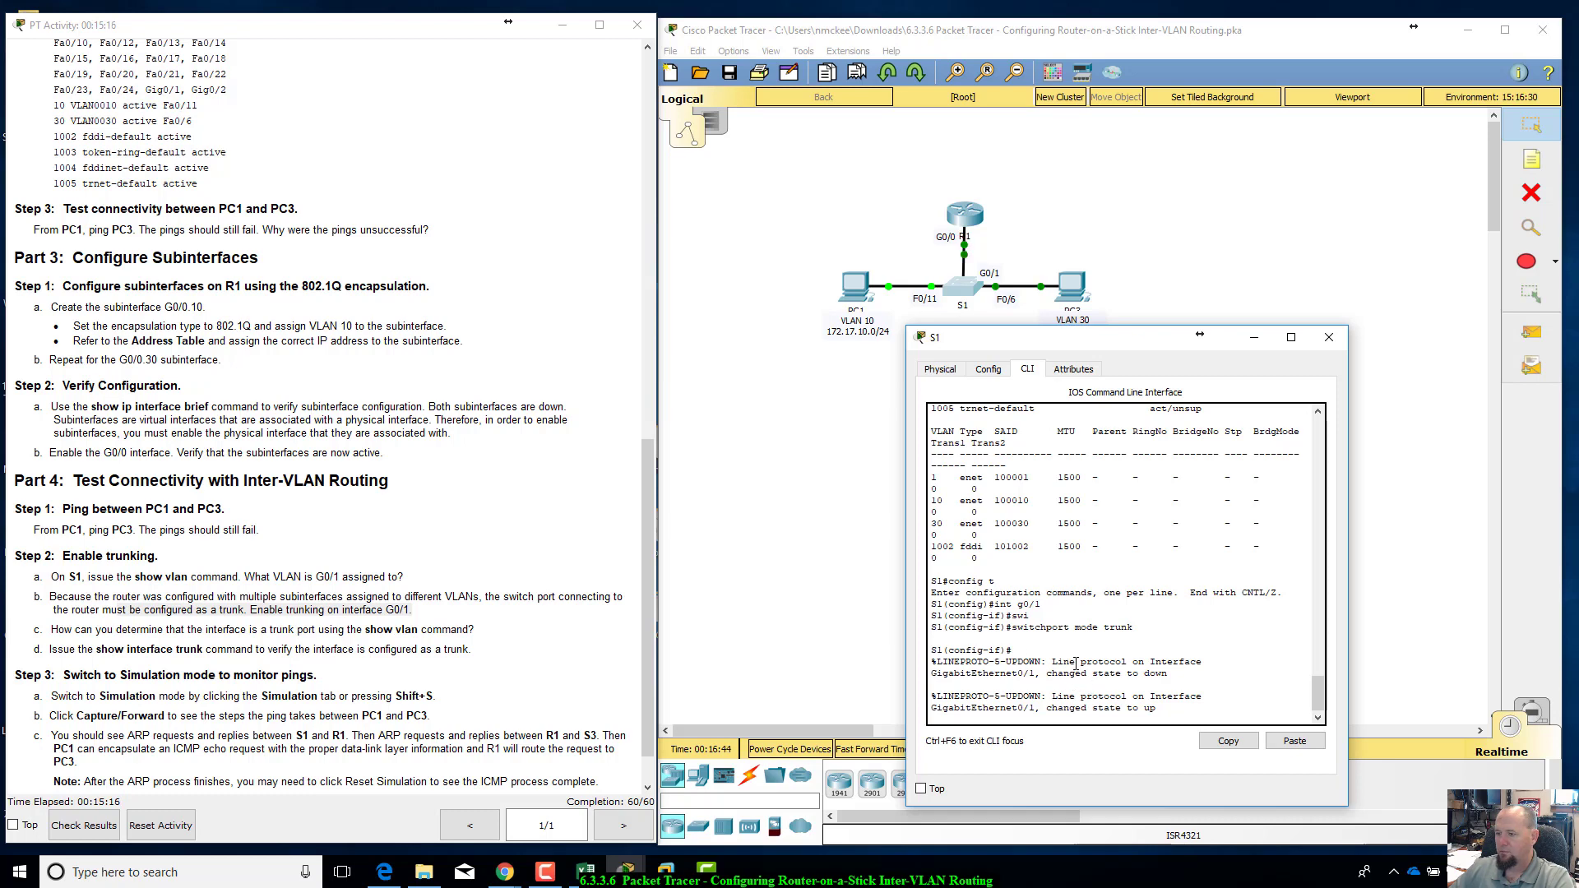
key(Return)
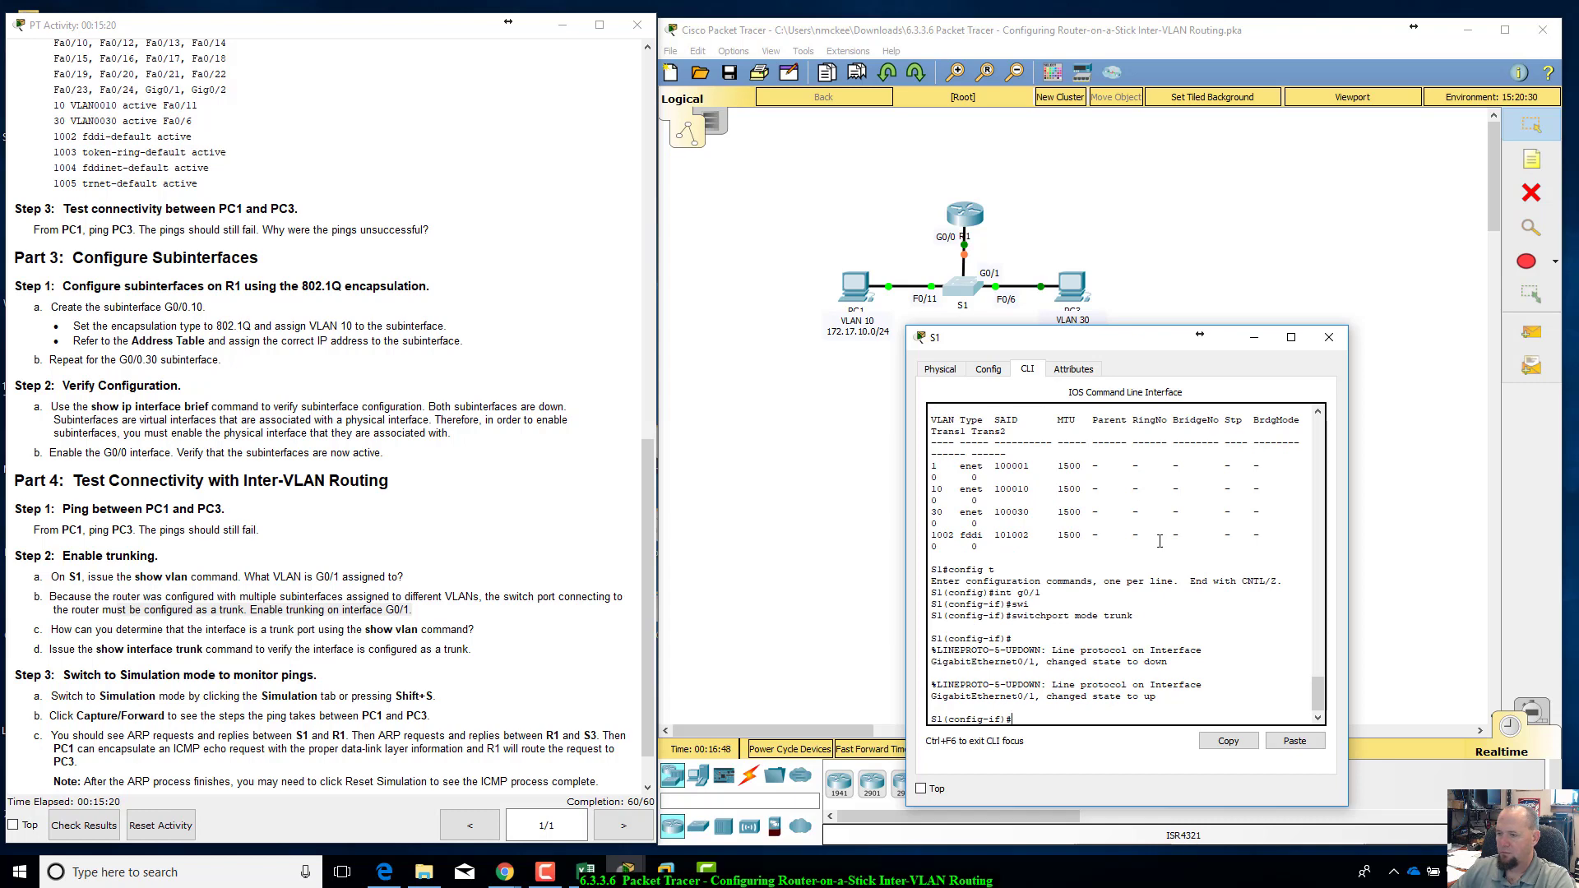
Step: Leave configuration mode on S1, run show vlan brief and check the ports listed under the default VLAN
scroll(1094, 691, up, 4)
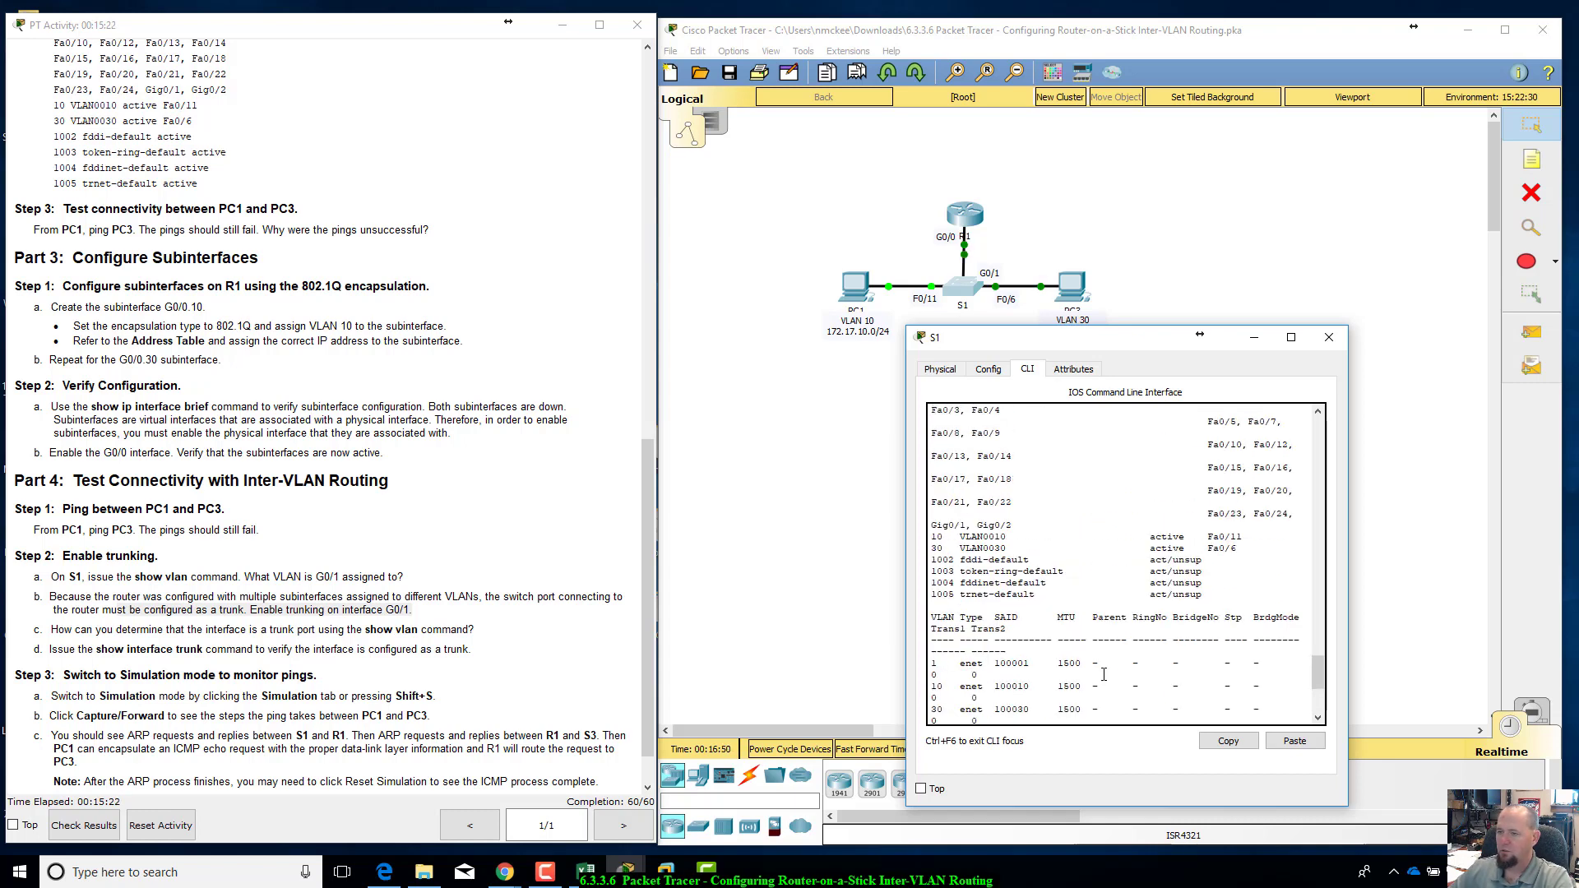
scroll(1102, 674, down, 4)
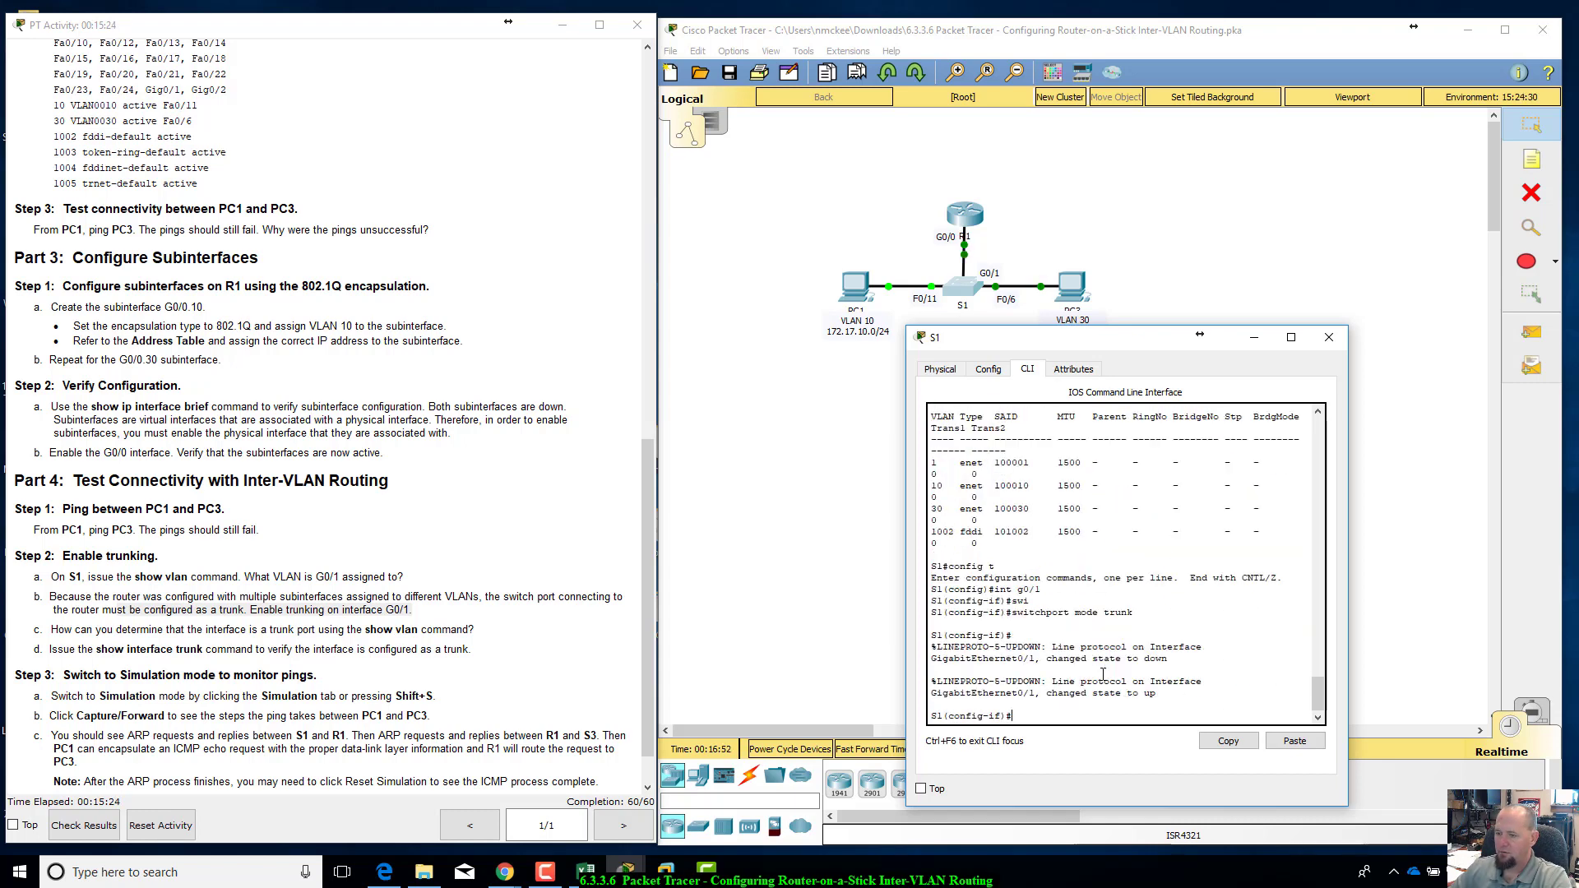
text(end)
key(Return)
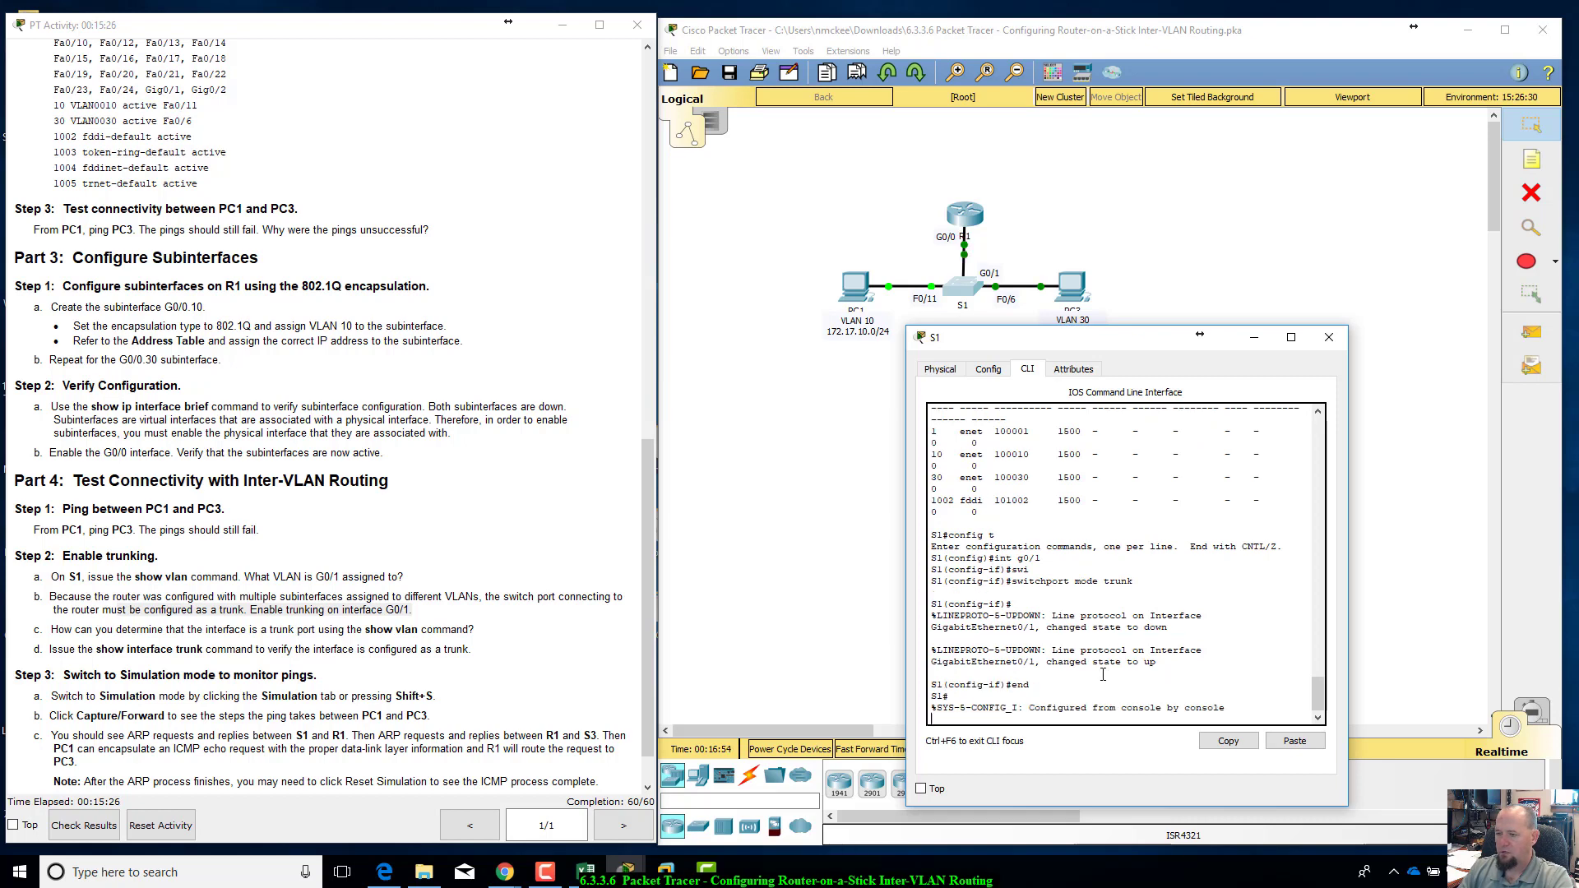
text(show vlan)
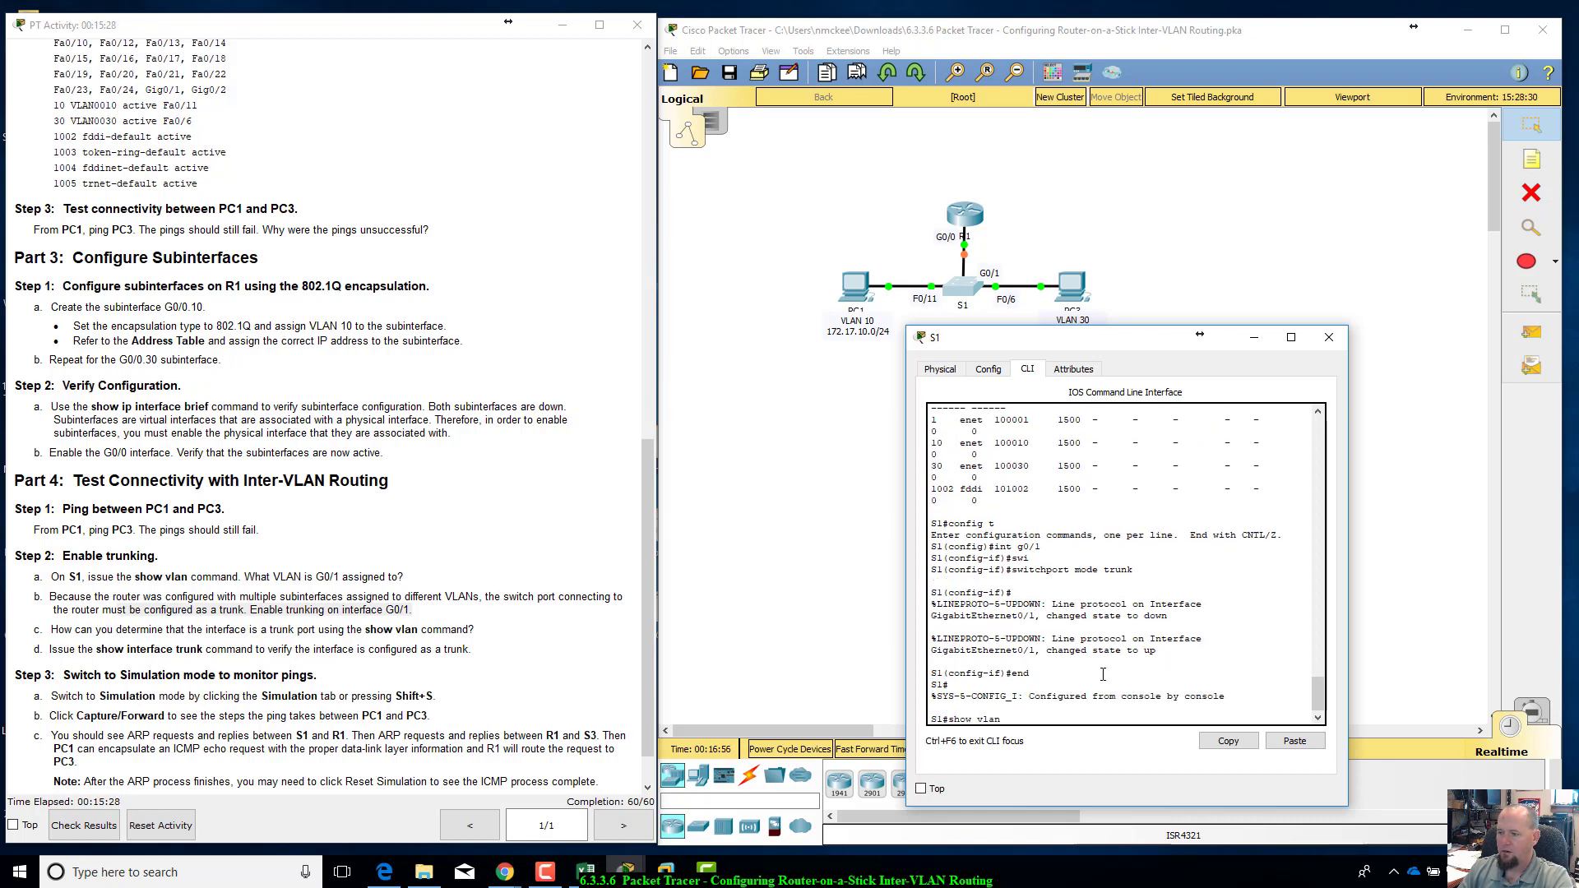
text( brief)
key(Return)
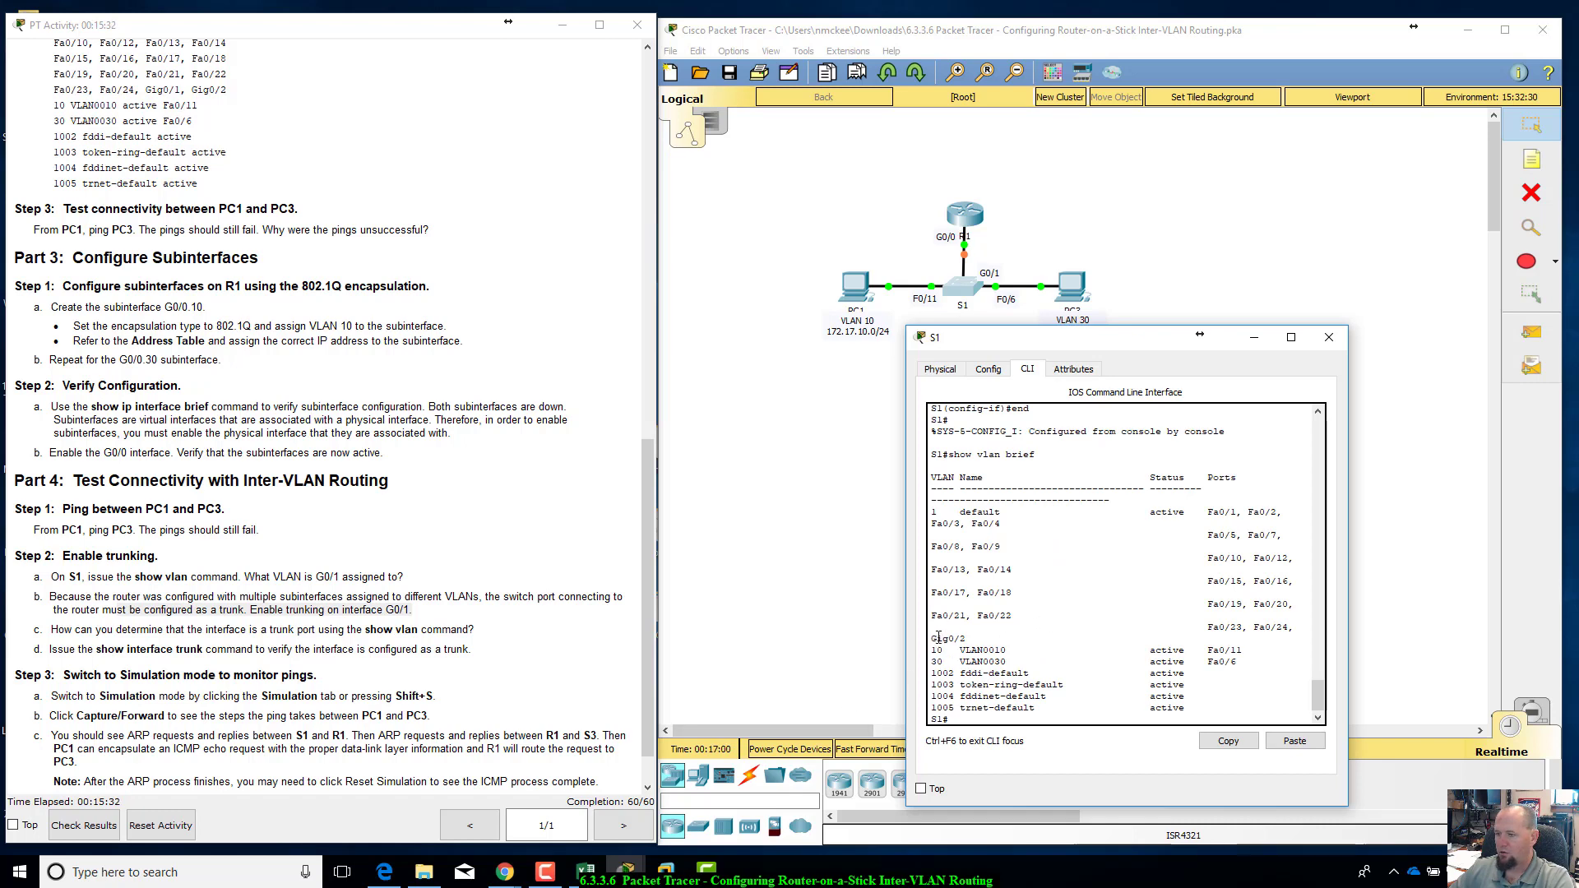
drag(977, 628, 980, 639)
click(979, 639)
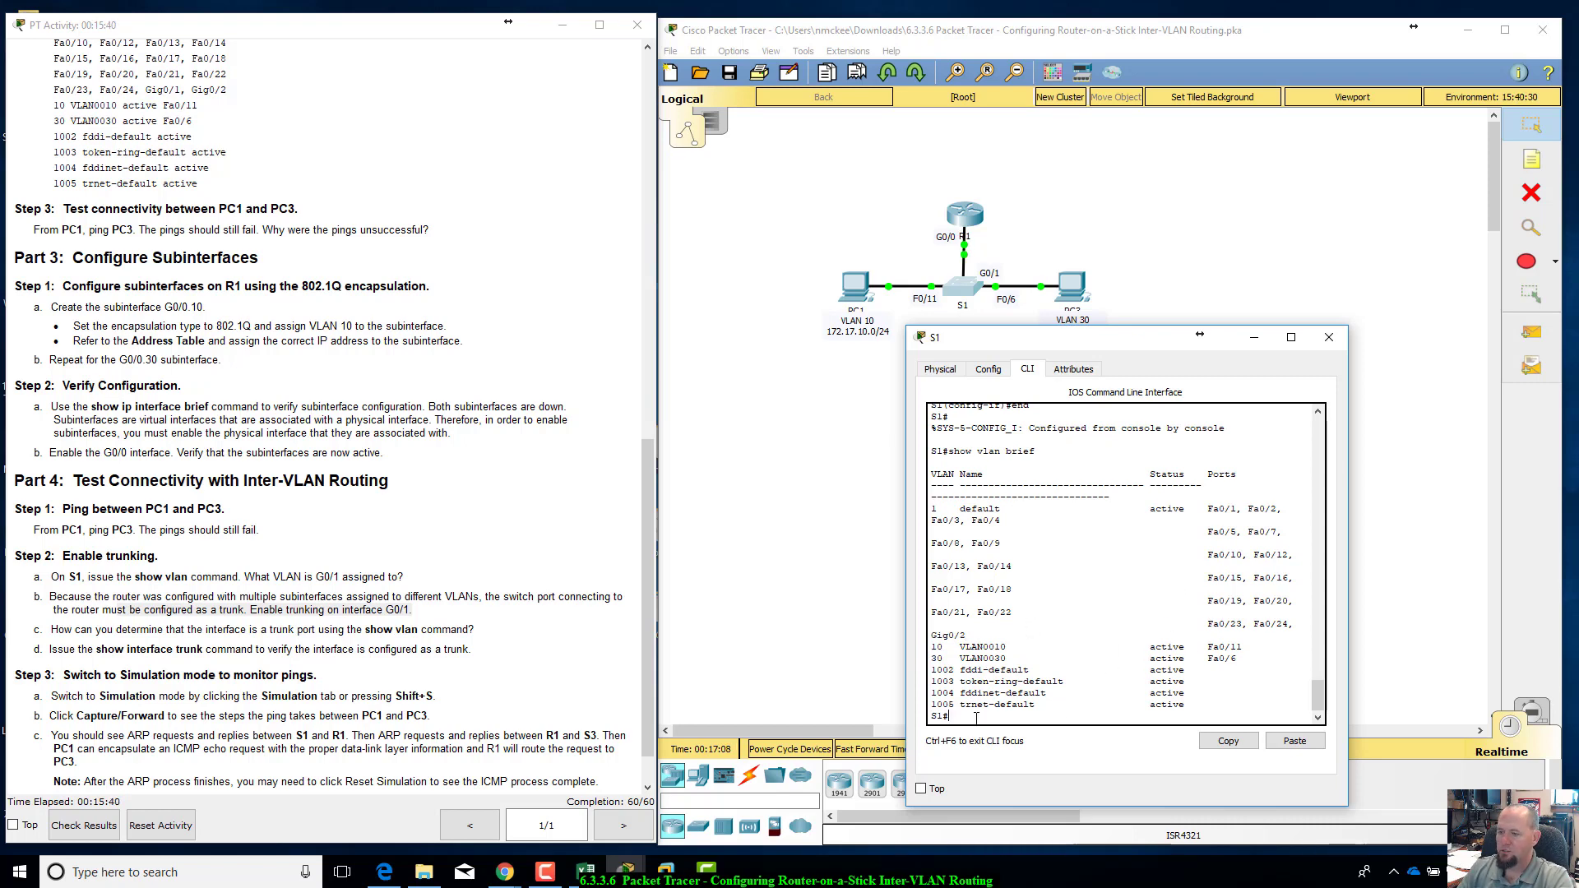
Step: Run show interfaces trunk on S1, examine the Gig0/1 entry and close the S1 window
text(show interfac)
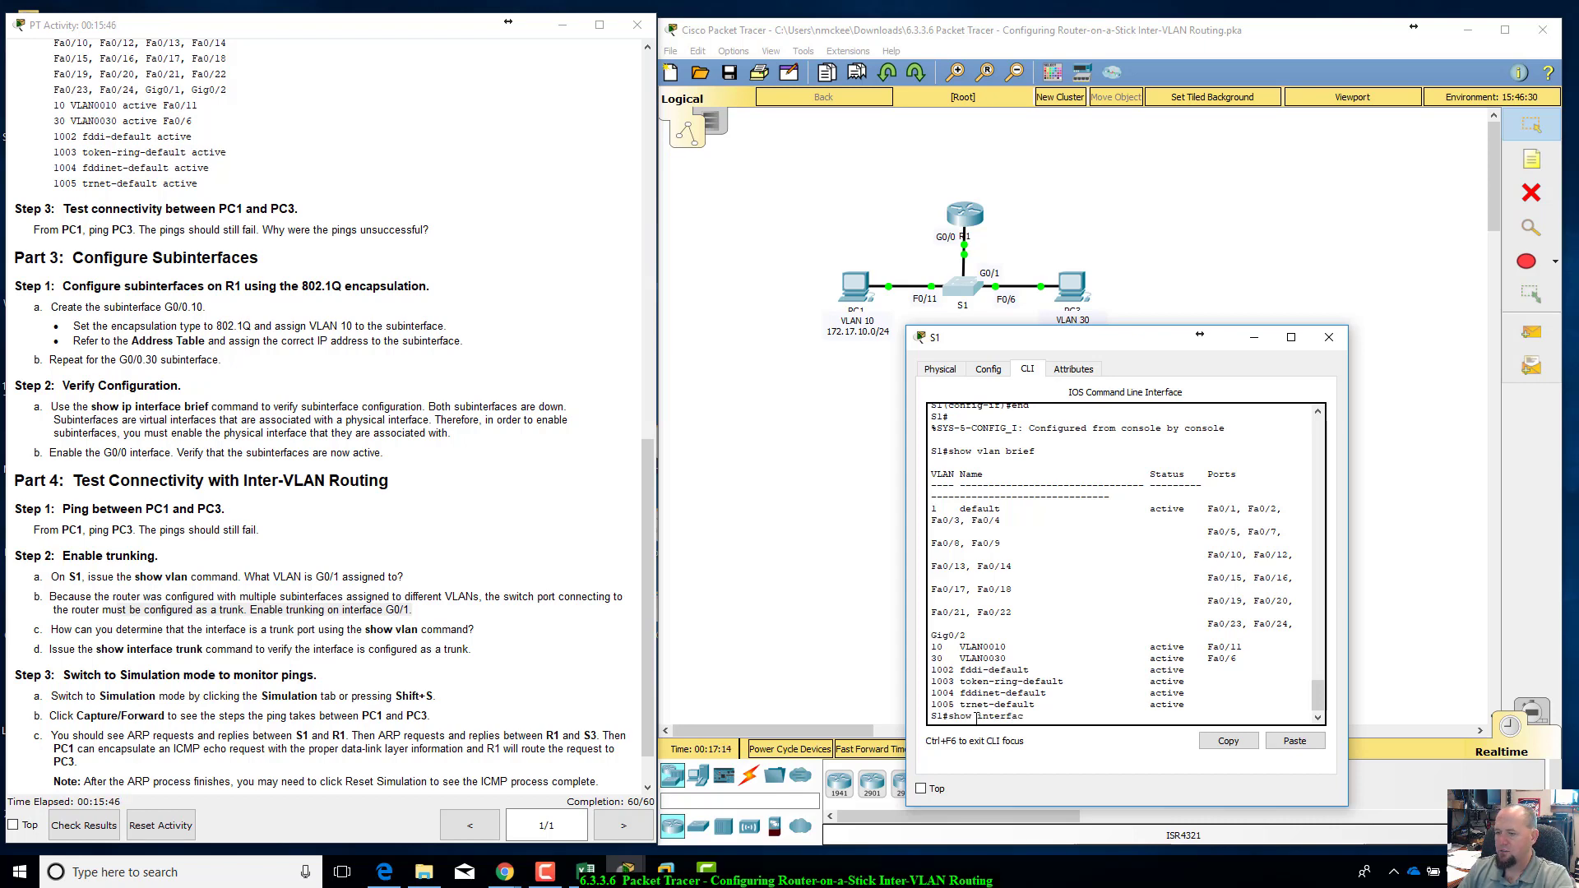
text(e )
text( trunk)
key(Return)
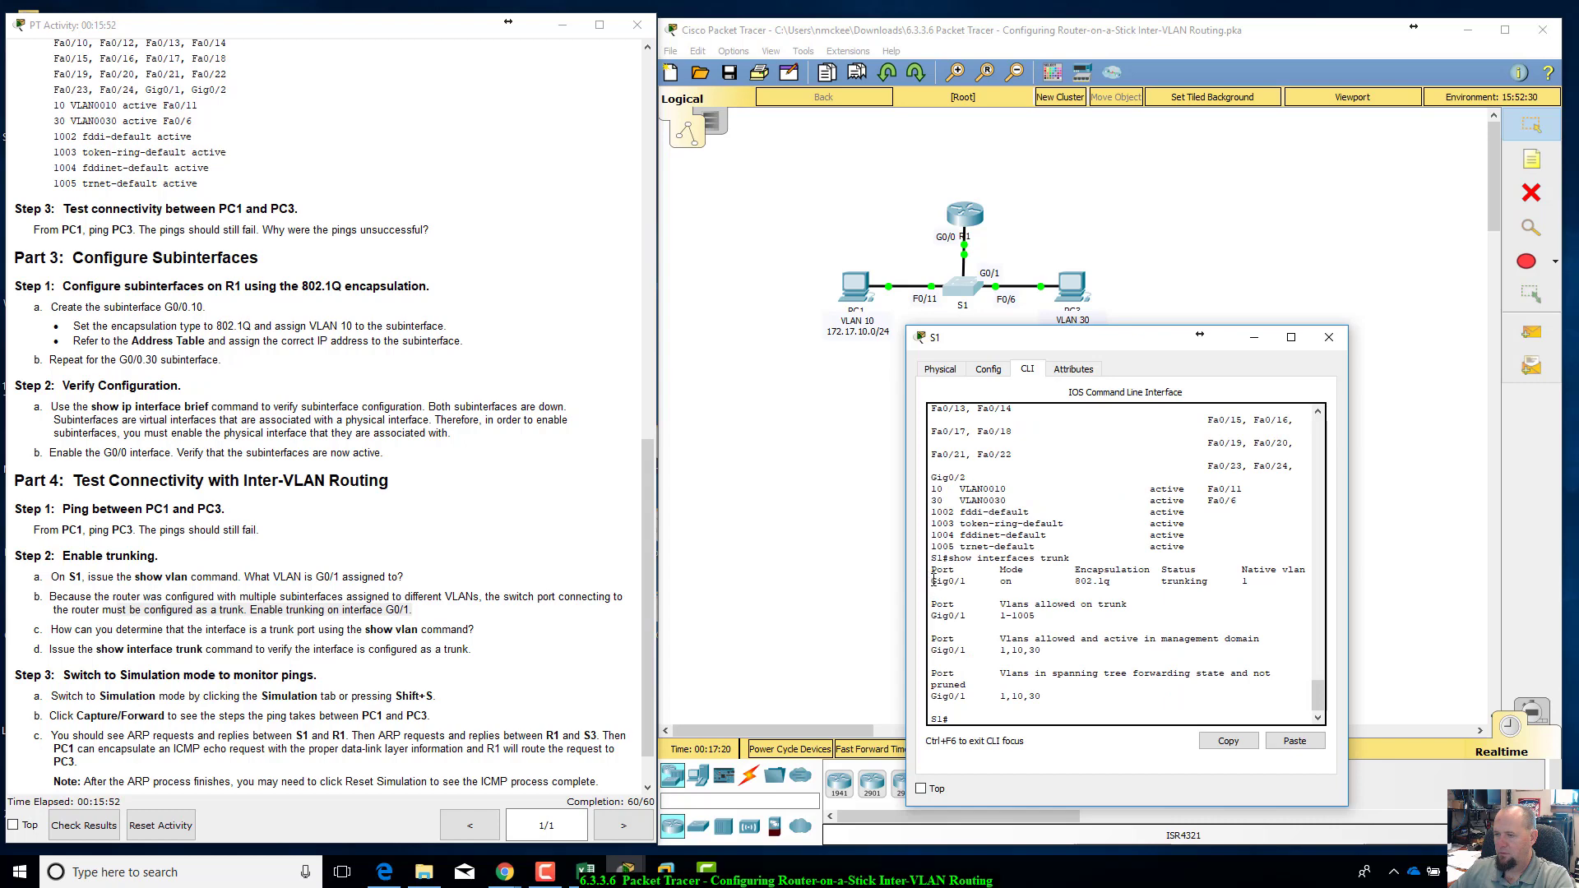
drag(931, 582, 1272, 585)
drag(1123, 344, 1099, 428)
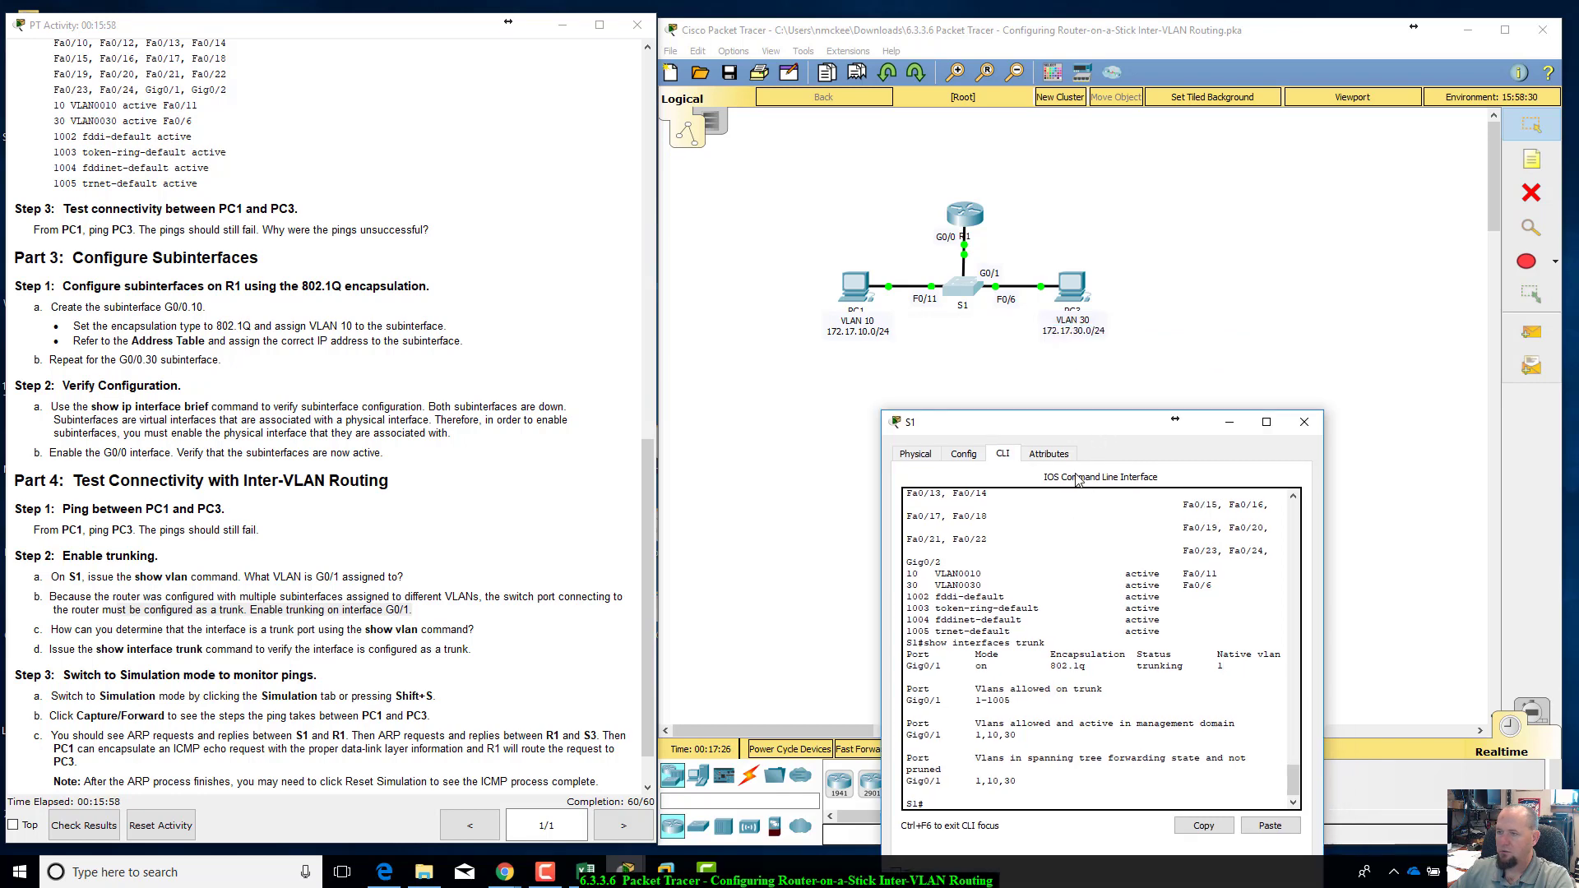
click(1303, 421)
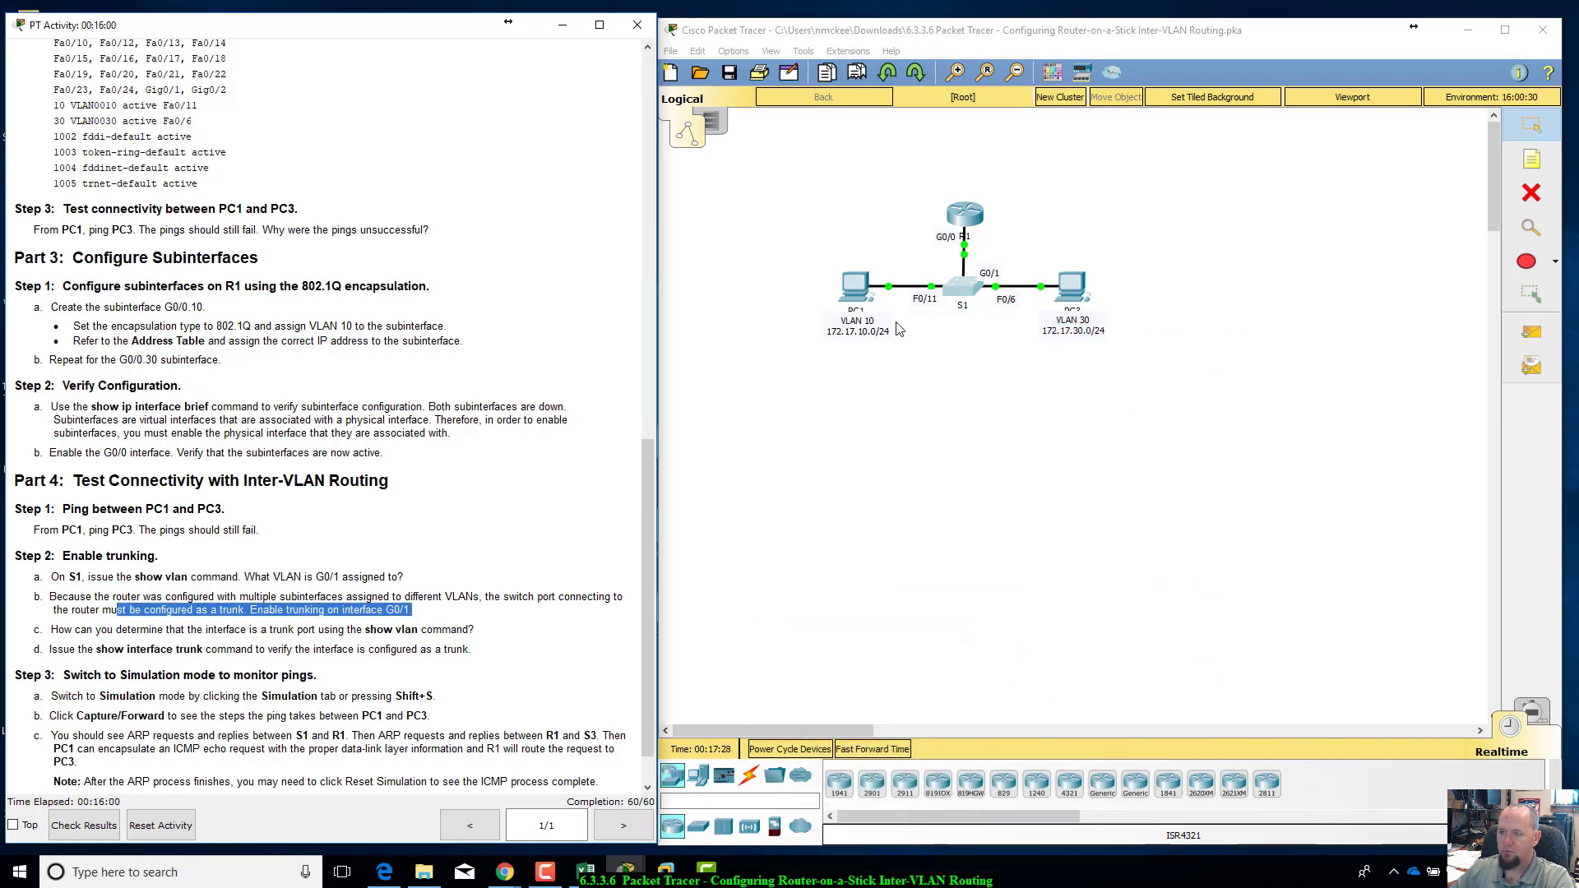
Step: Open PC1's Command Prompt and ping 172.17.30.10 to test inter-VLAN connectivity
click(855, 288)
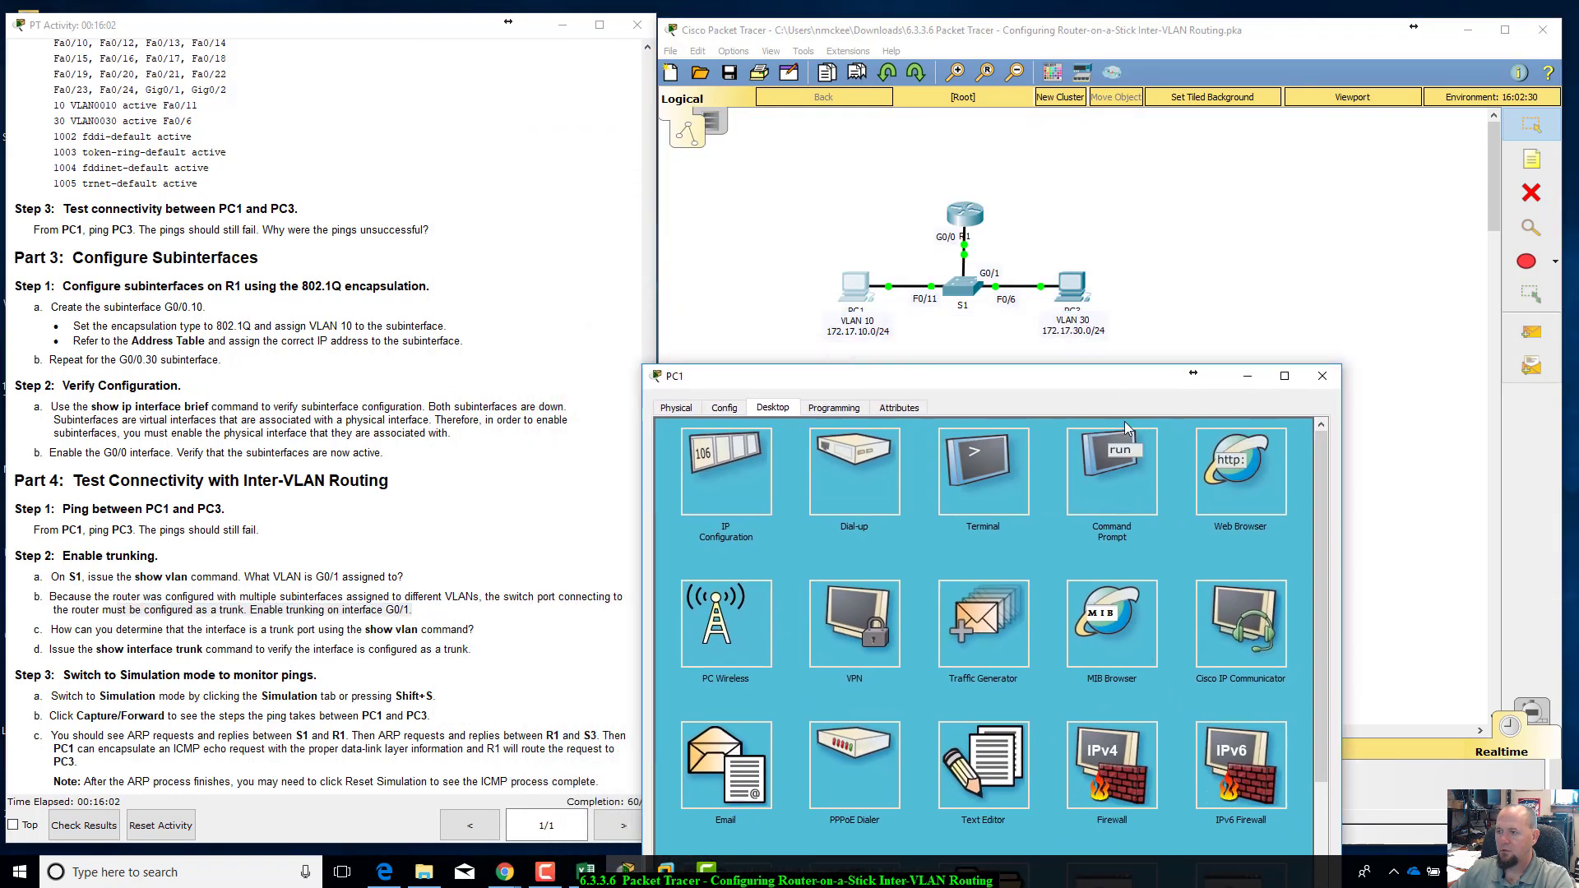
click(1158, 505)
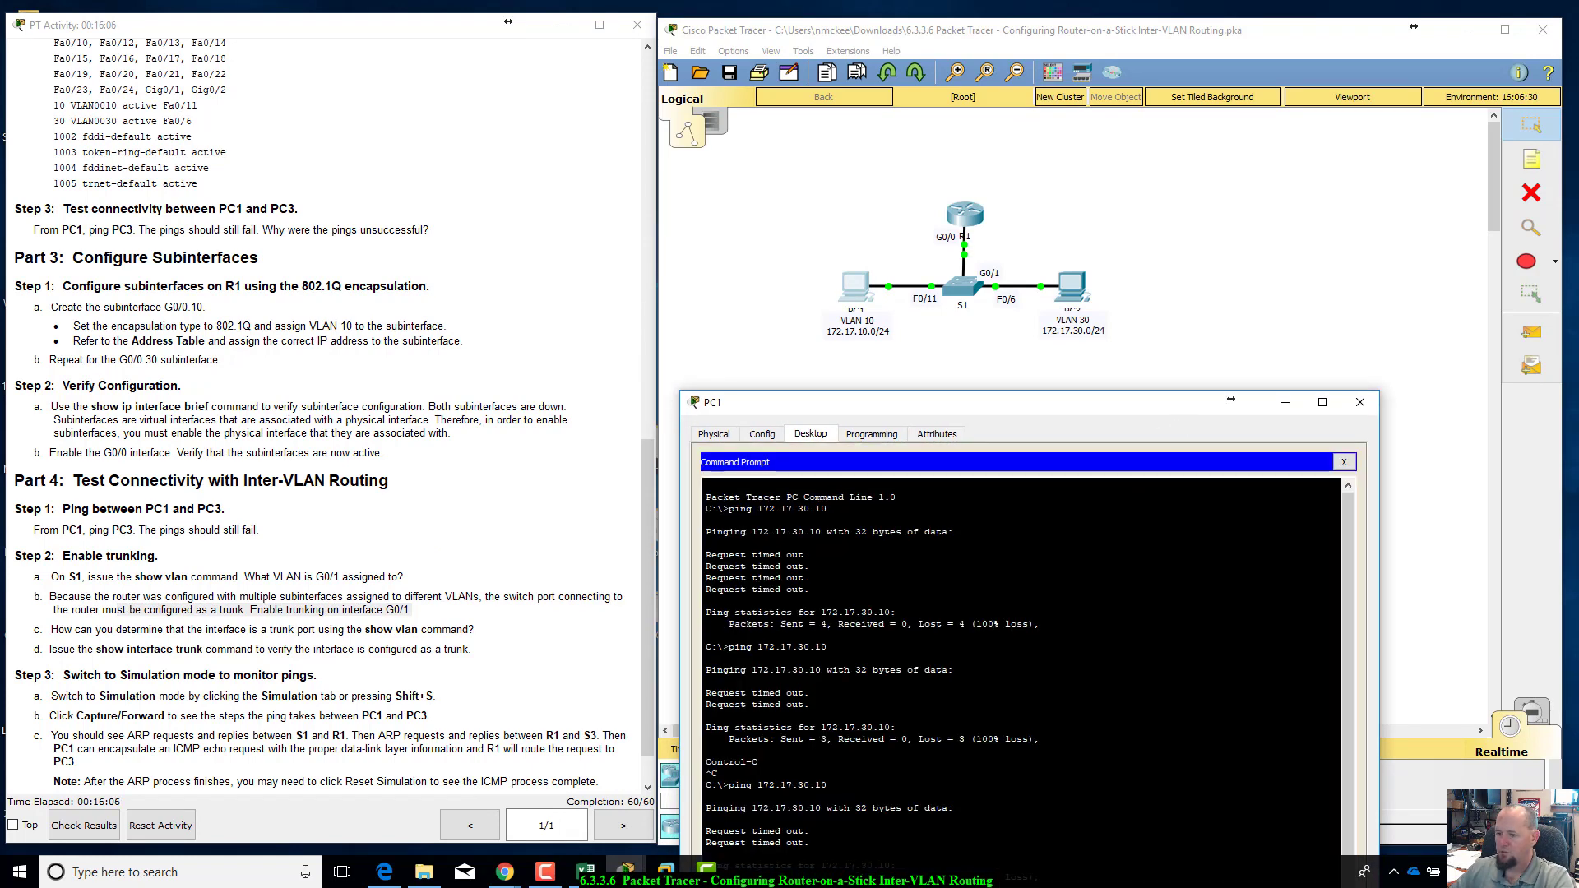
drag(1086, 415, 1107, 360)
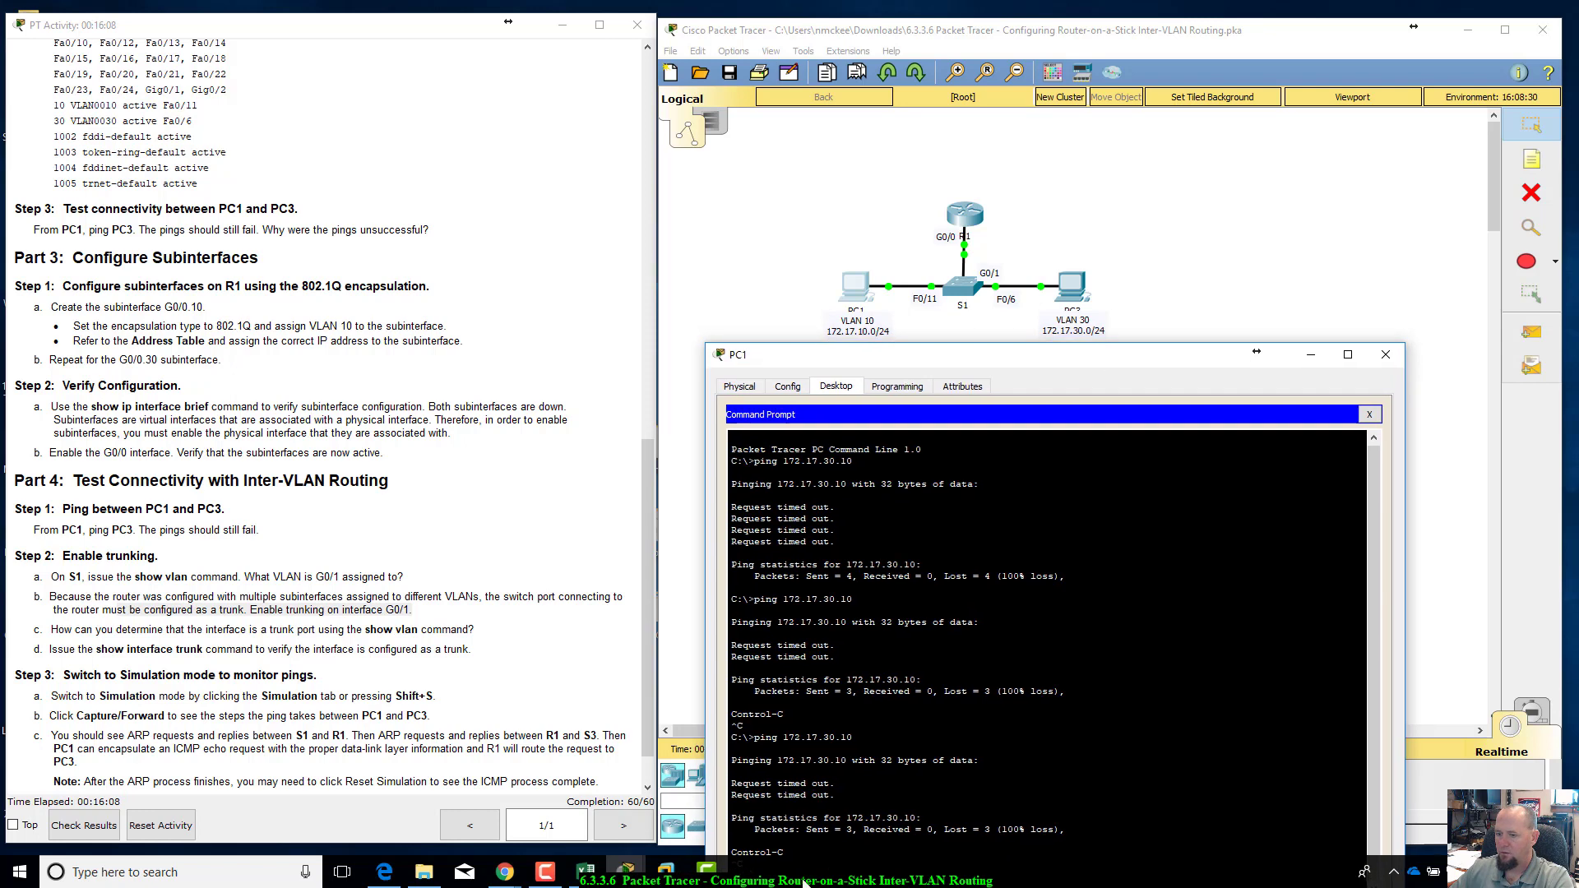
drag(958, 363, 338, 78)
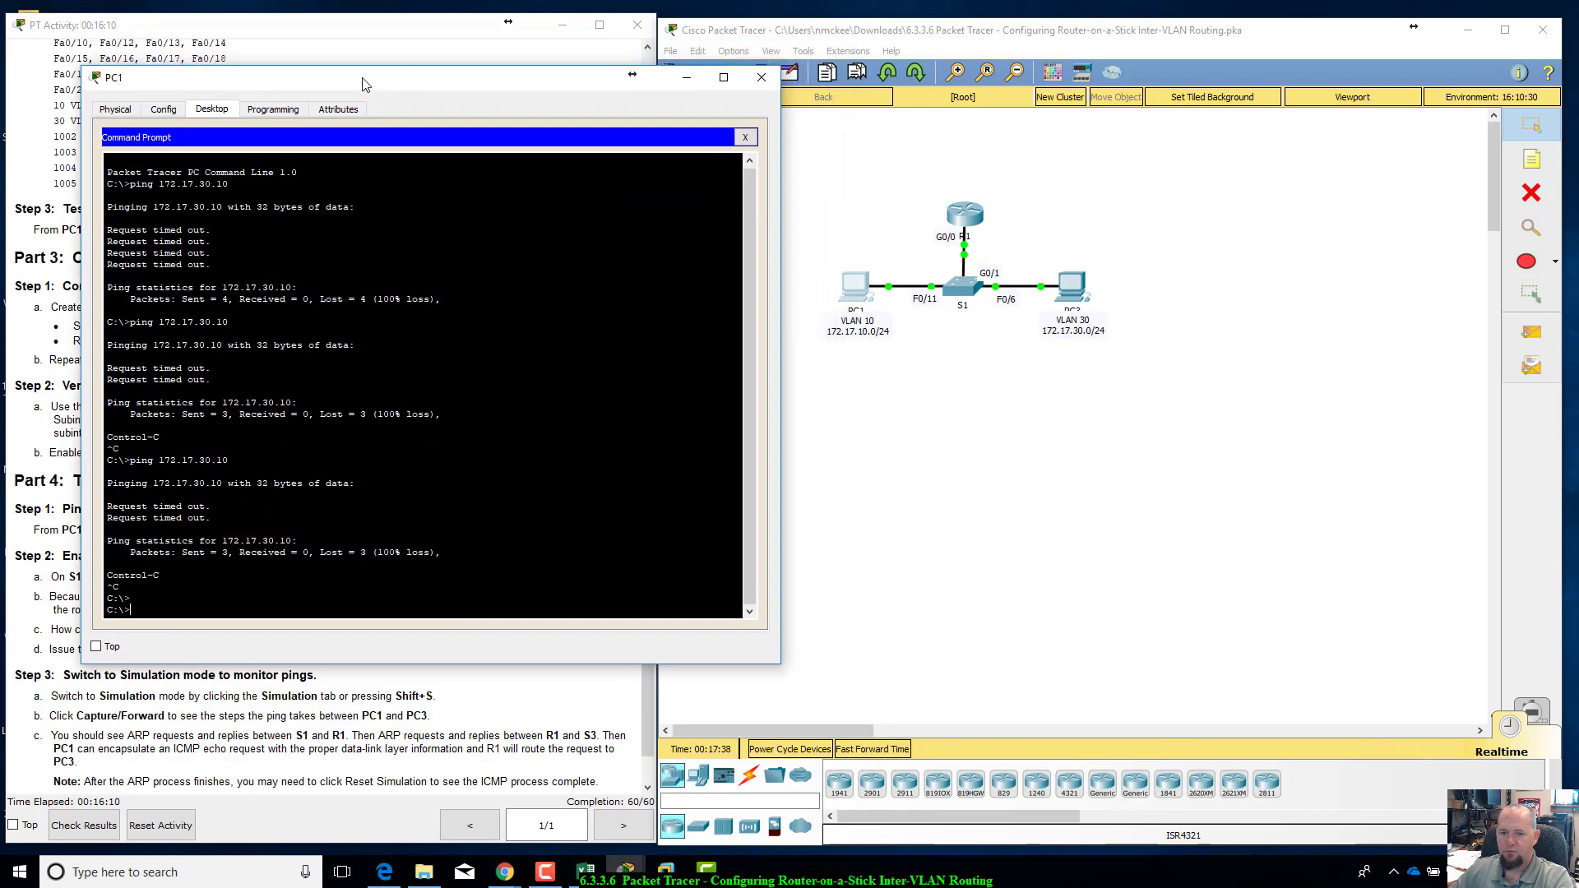
text(ping 172.17.30.10)
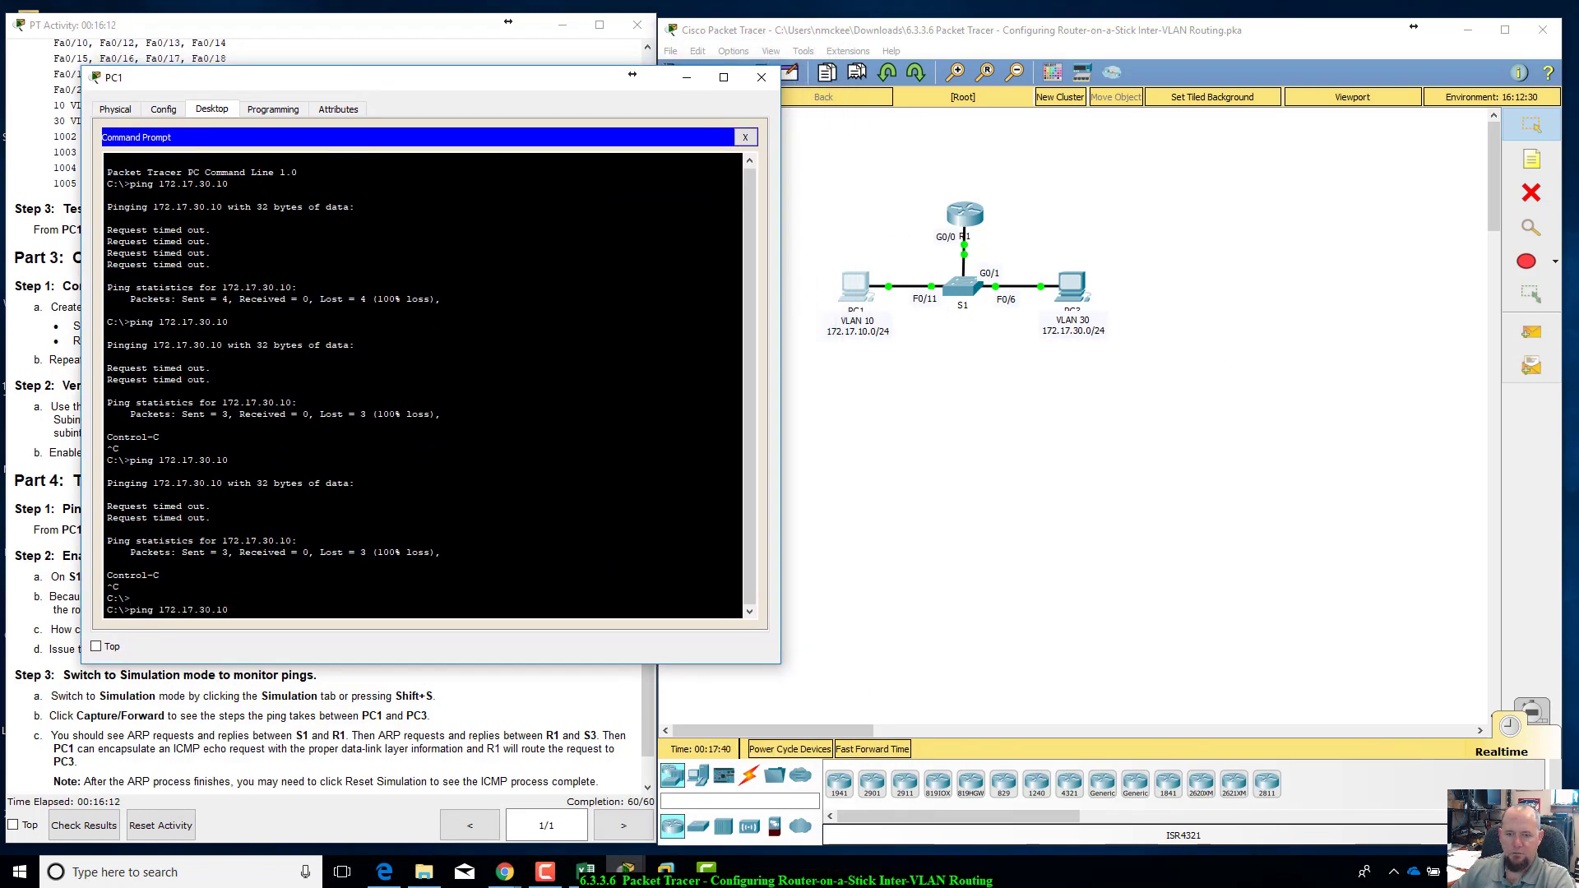
key(Return)
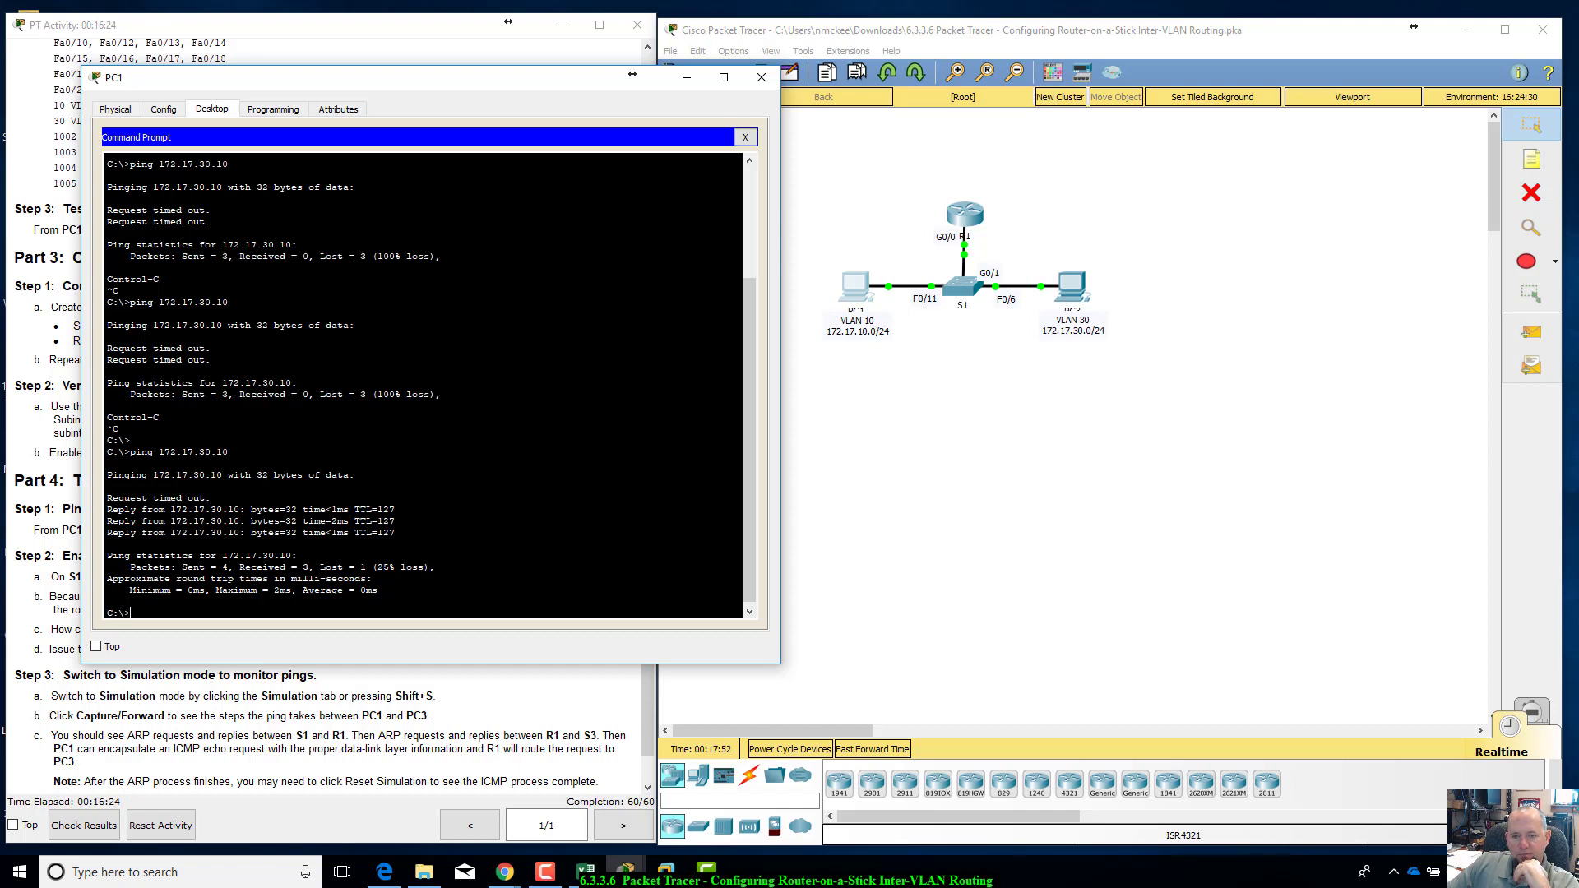
Step: Examine the ping replies on PC1, ping 172.17.30.10 a second time and check the new replies
drag(130, 498, 296, 556)
click(298, 559)
text(ping 172.17.30.10)
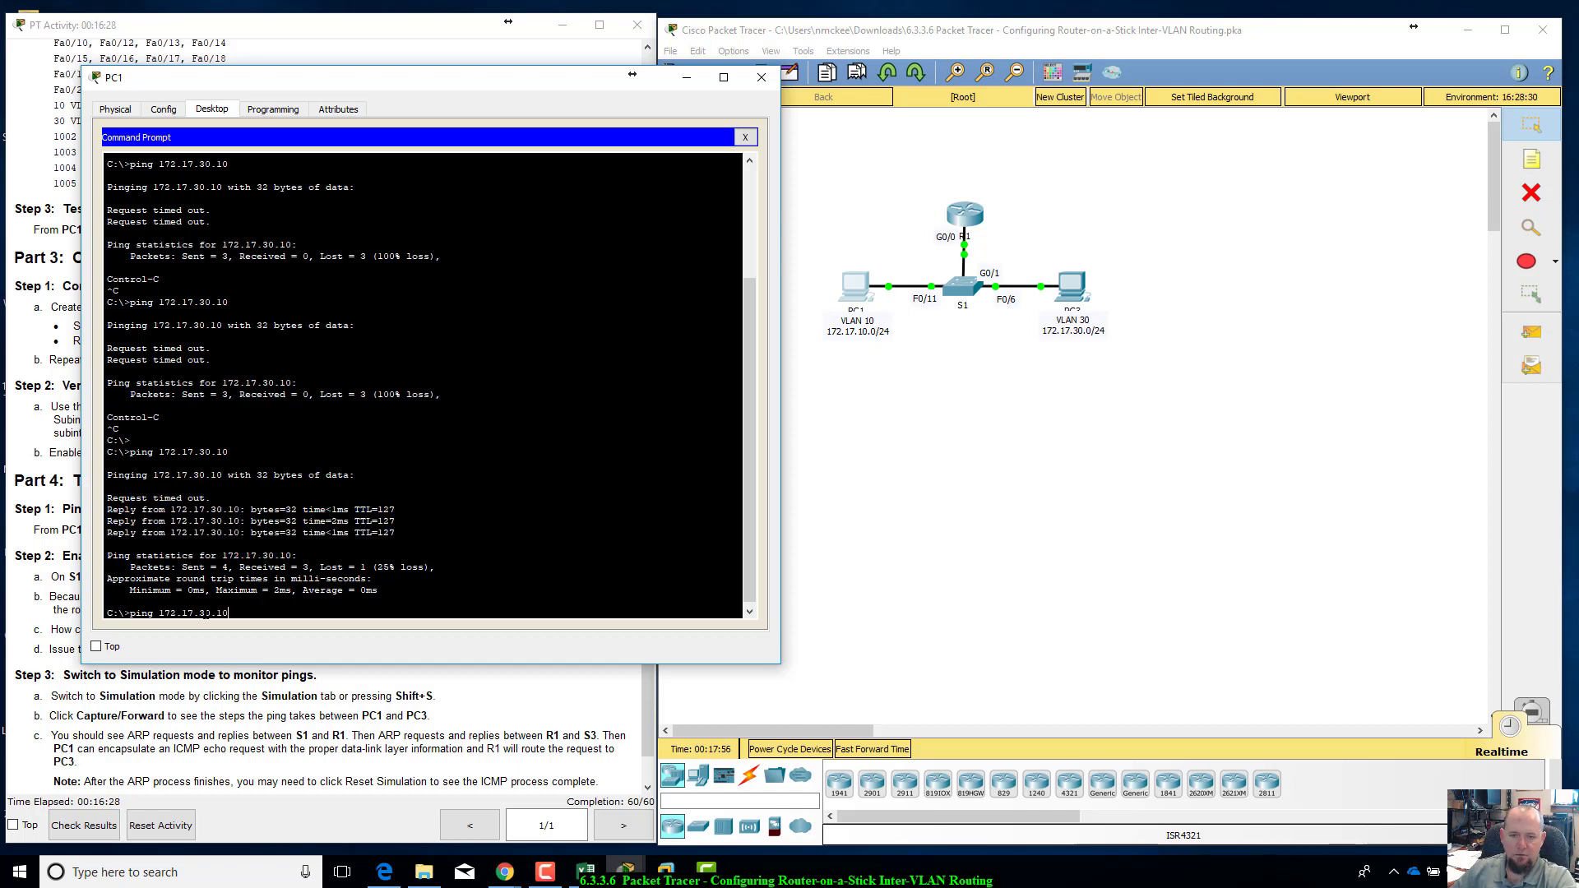
key(Return)
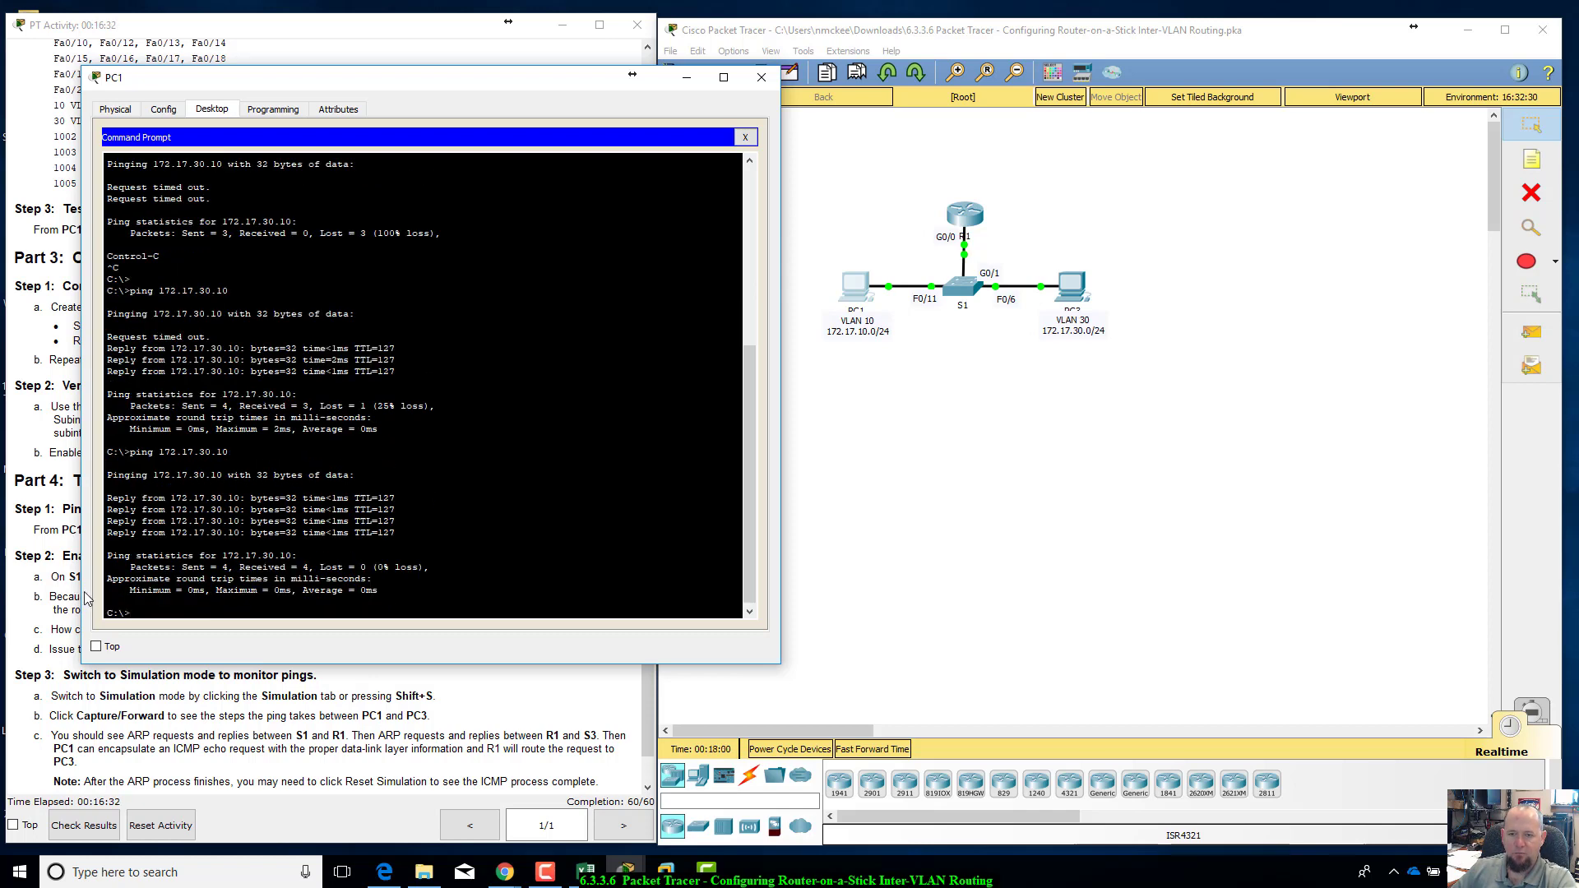
drag(107, 498, 108, 543)
Step: Move the PC1 window off the instructions and review the addressing table, objectives and Parts 1 to 3 of the lab
drag(449, 80, 1145, 367)
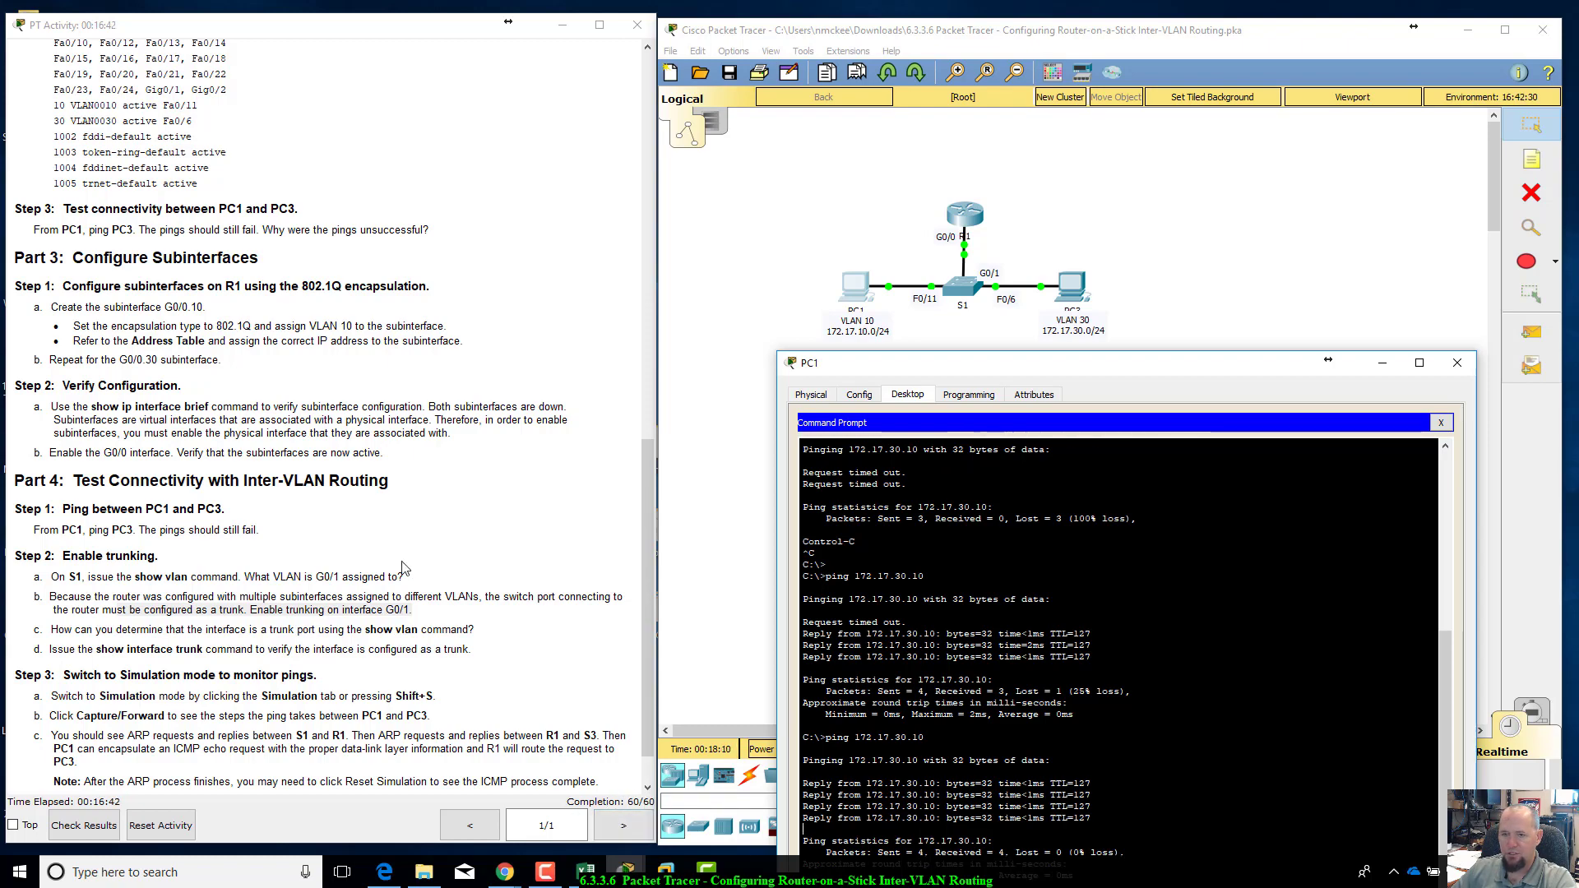
scroll(346, 662, up, 15)
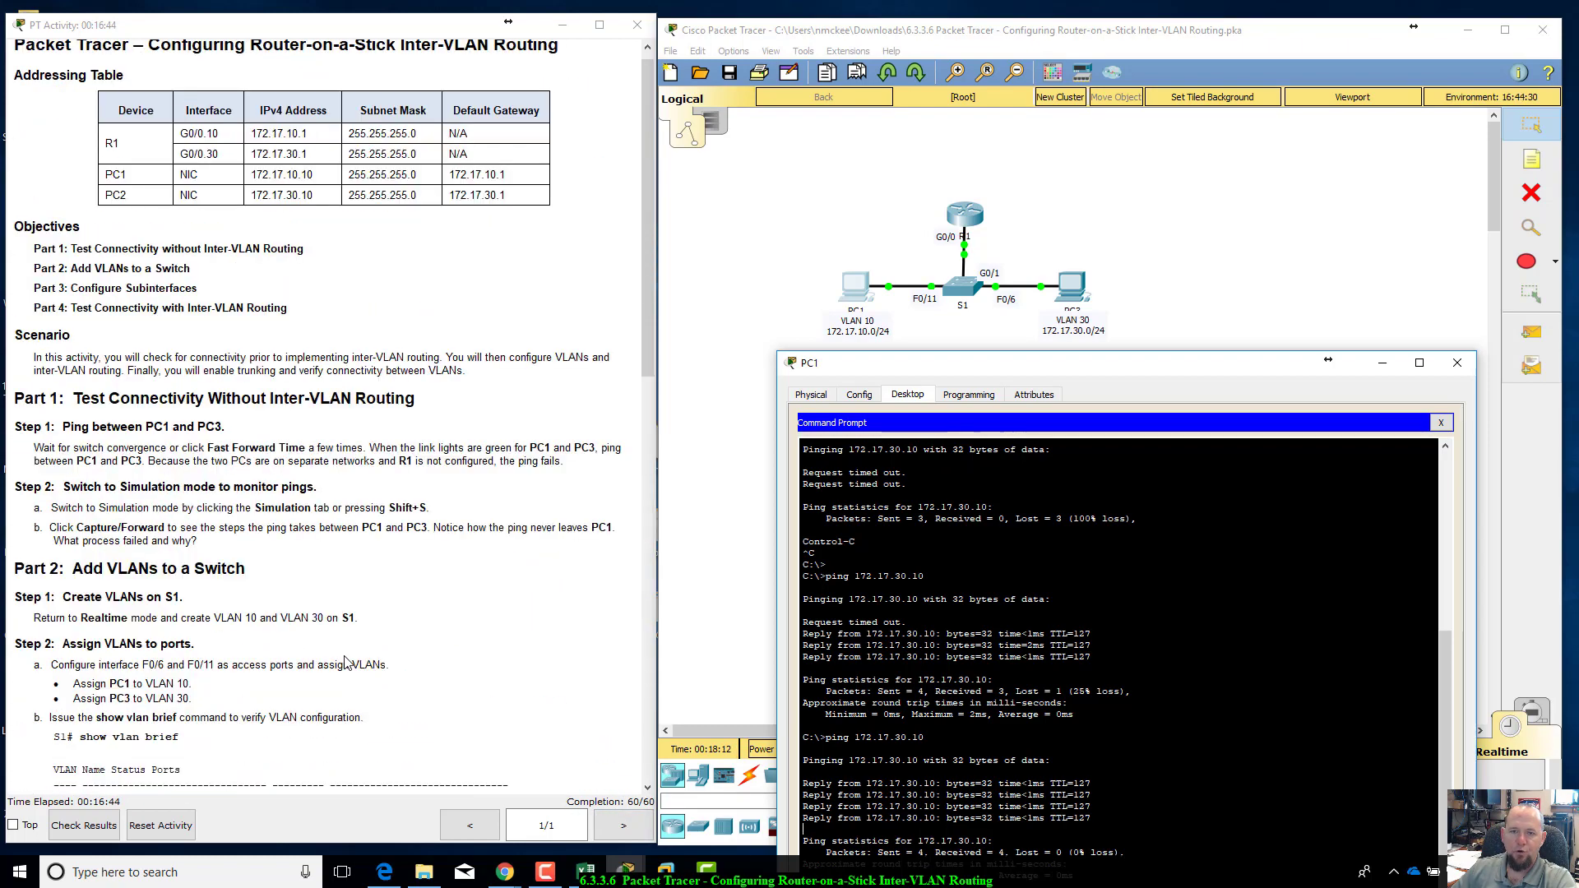
scroll(346, 662, down, 5)
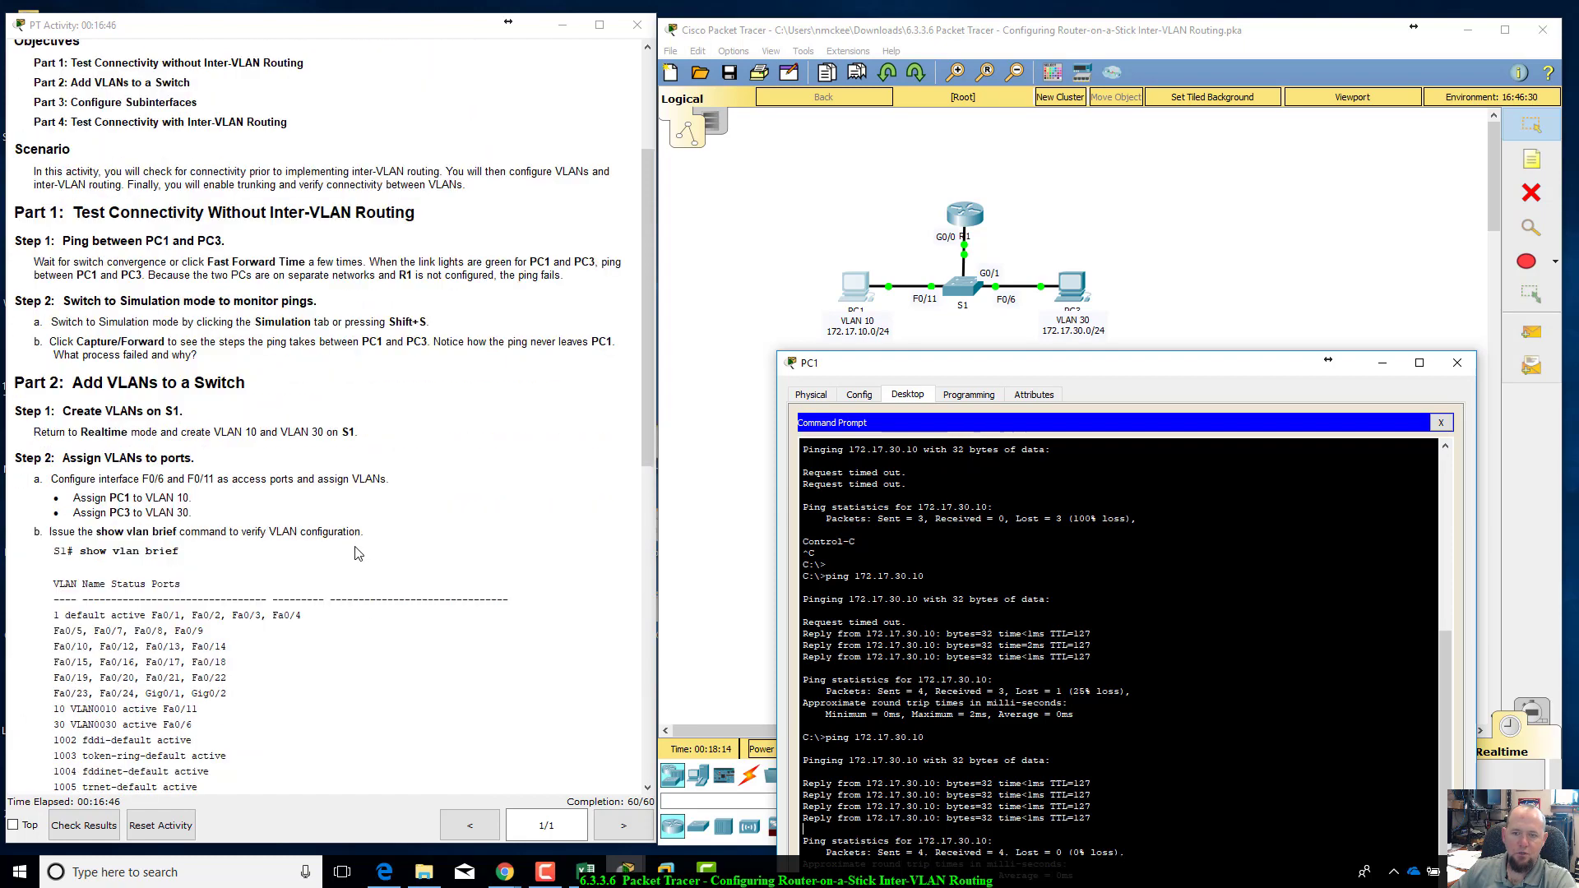
scroll(358, 553, up, 4)
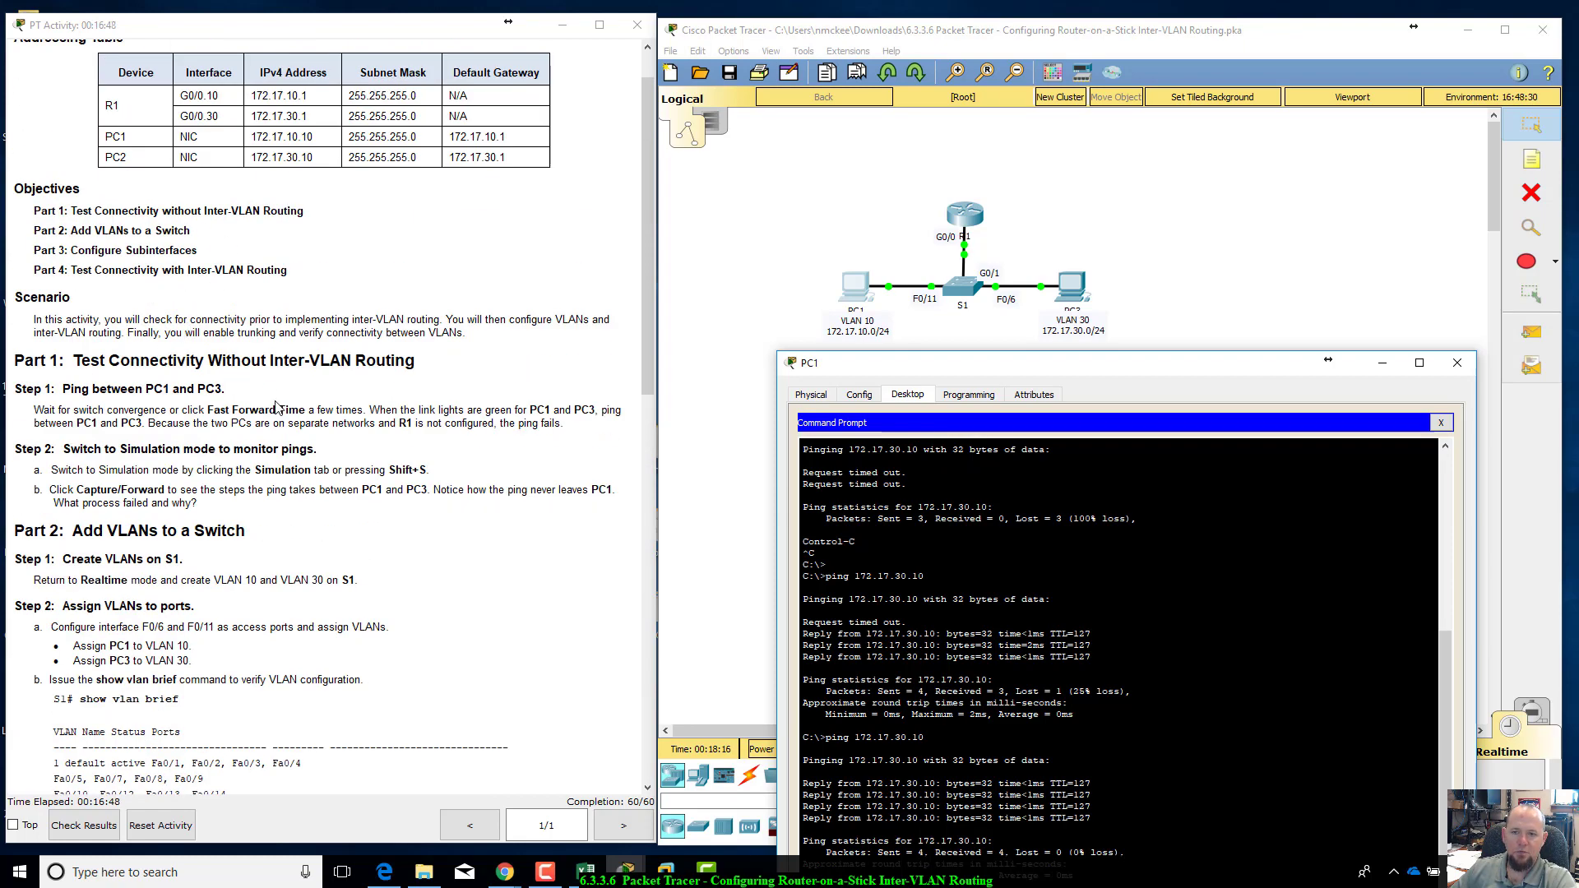
scroll(277, 417, down, 3)
scroll(276, 416, down, 3)
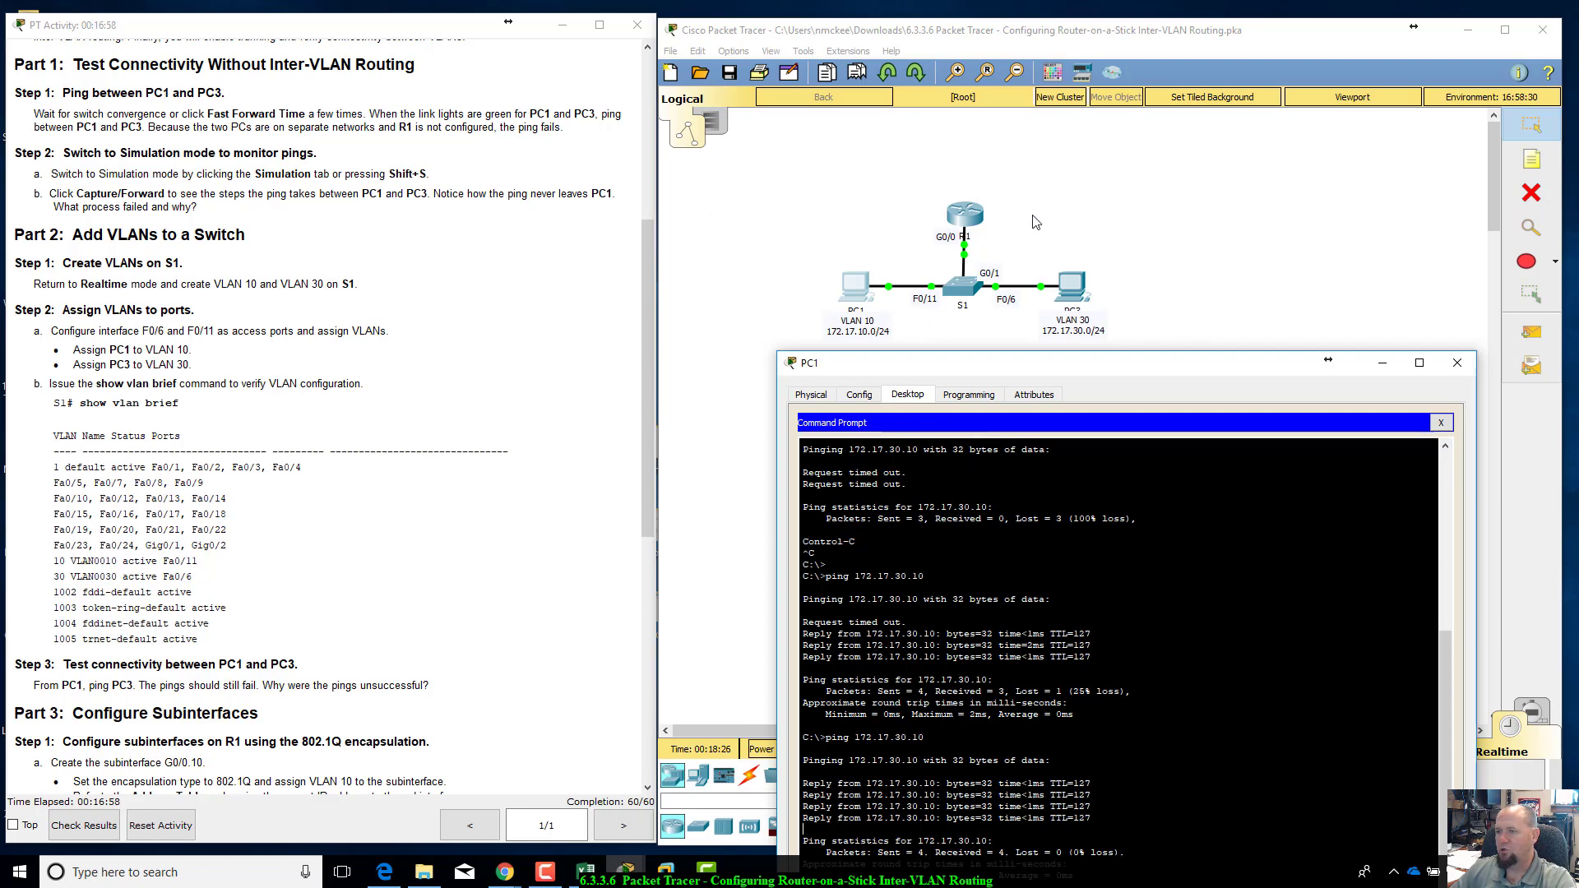
drag(1100, 372, 1111, 235)
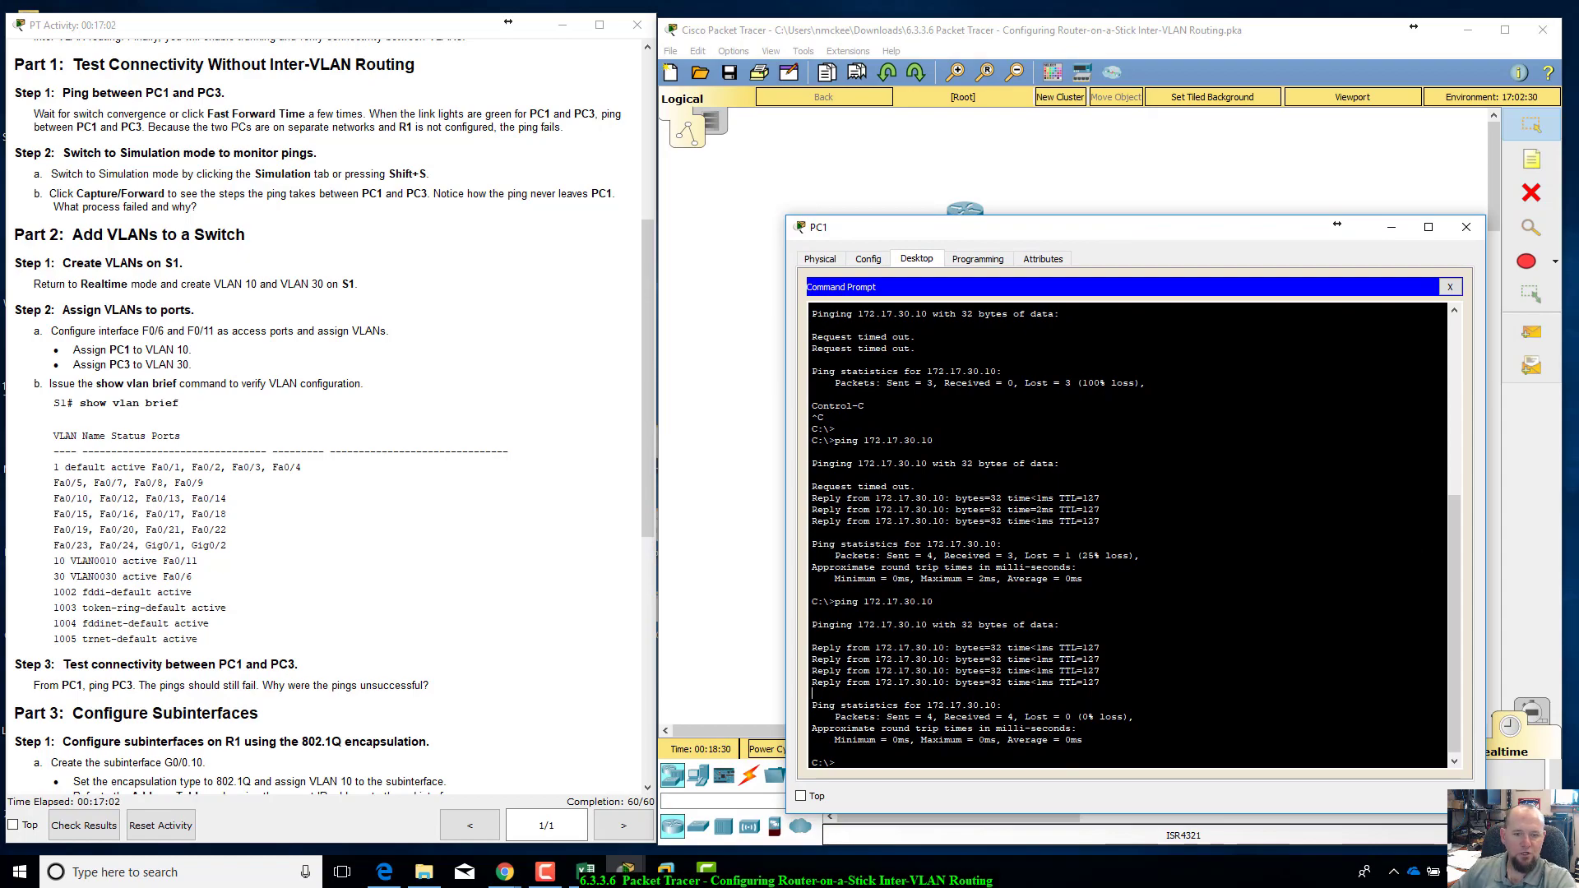